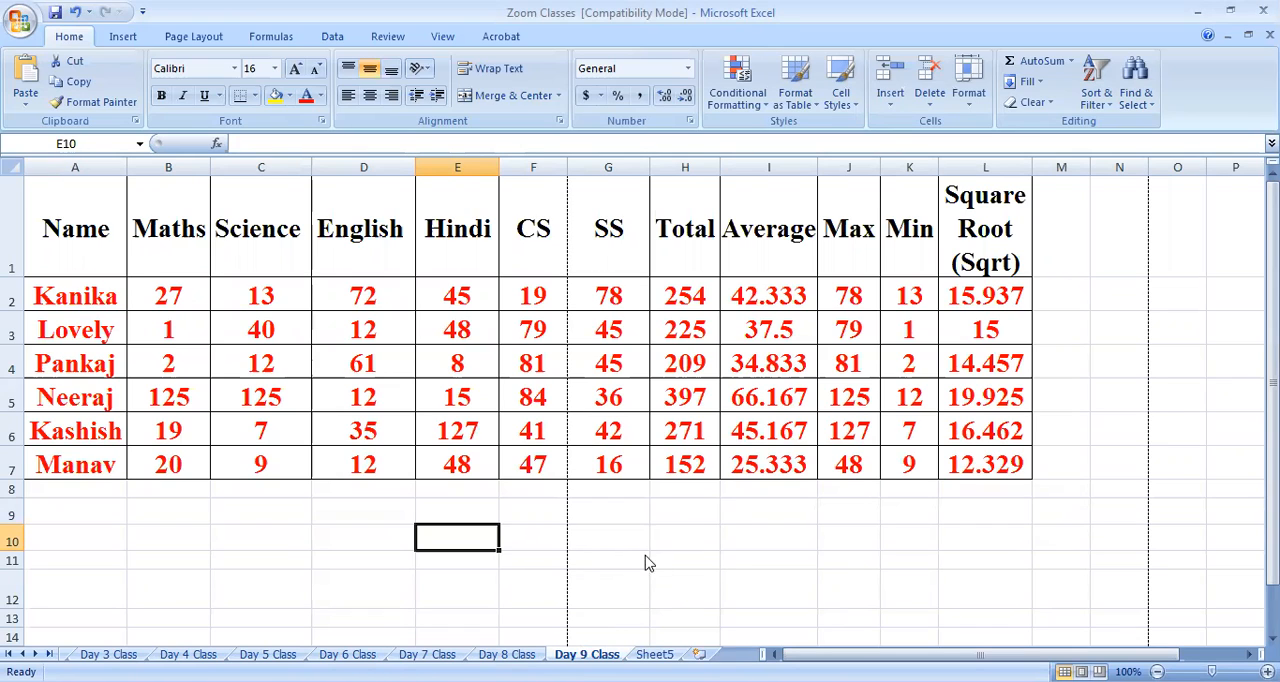
Create a copy of the Day 9 Class sheet, placed at the end of the workbook
right_click(606, 654)
left_click(657, 516)
scroll(574, 476, "down", 1)
left_click(588, 567)
left_click(565, 587)
left_click(668, 613)
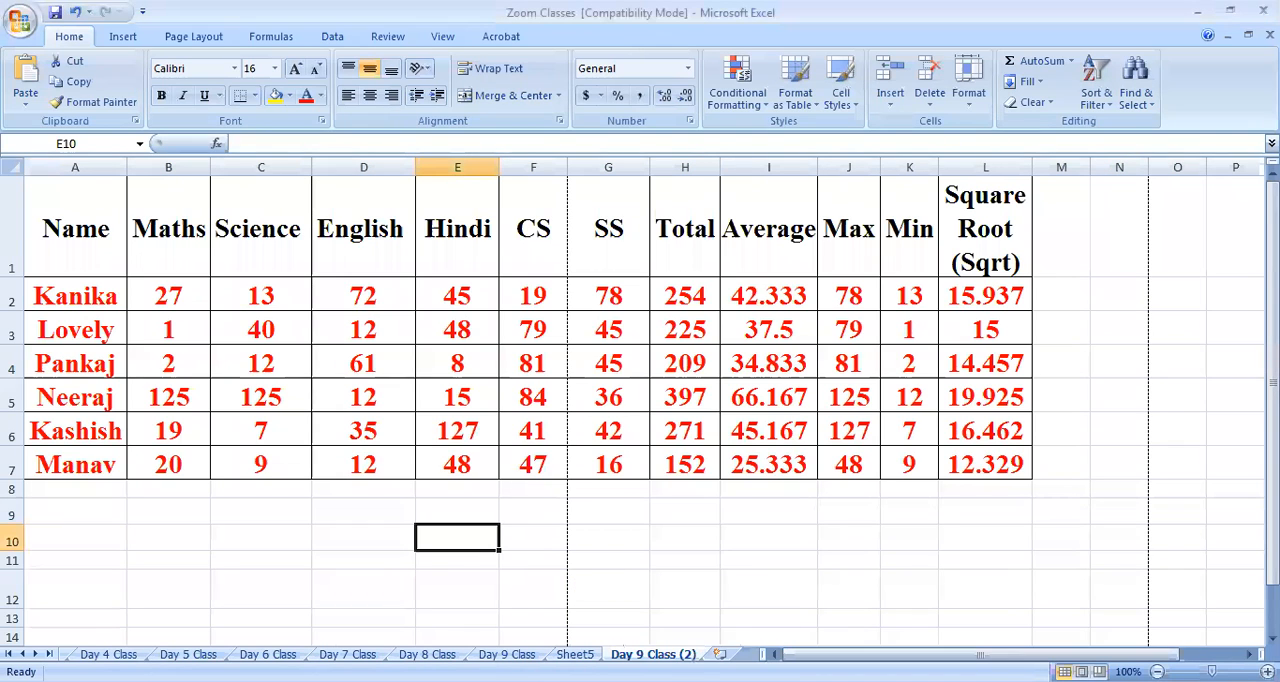
Rename the copied sheet as "Day 10 Class"
right_click(657, 655)
left_click(712, 494)
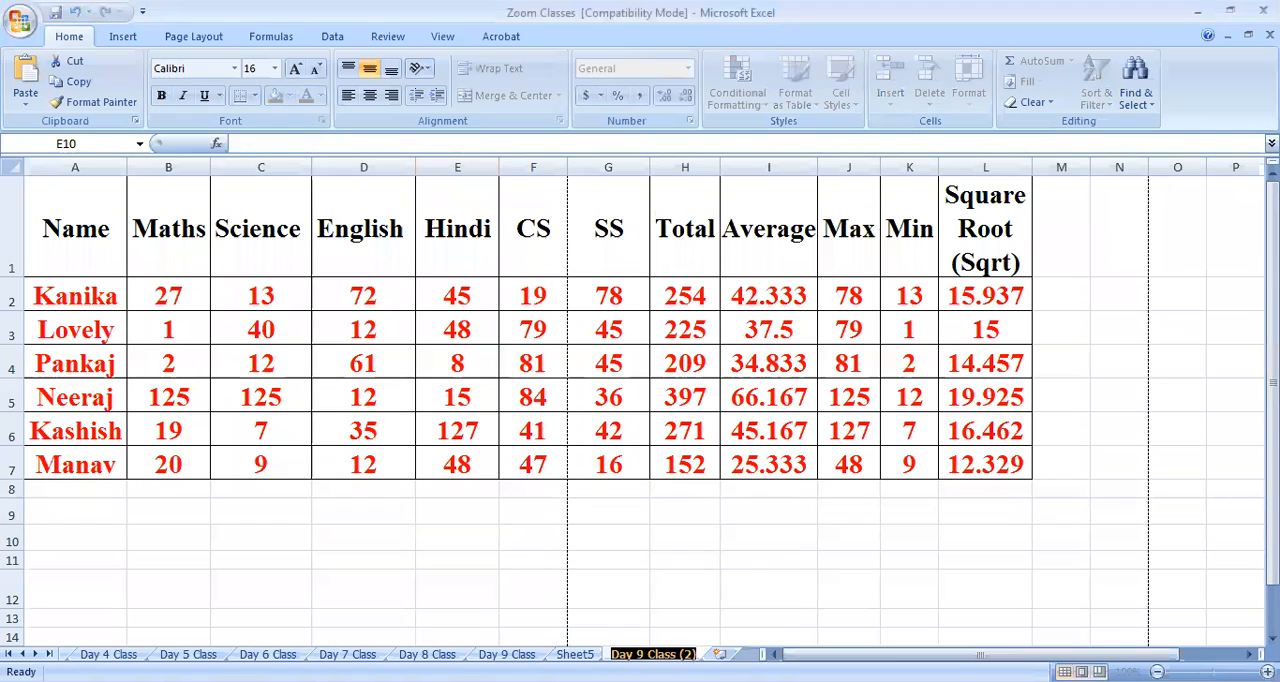
key("BackSpace")
type("10")
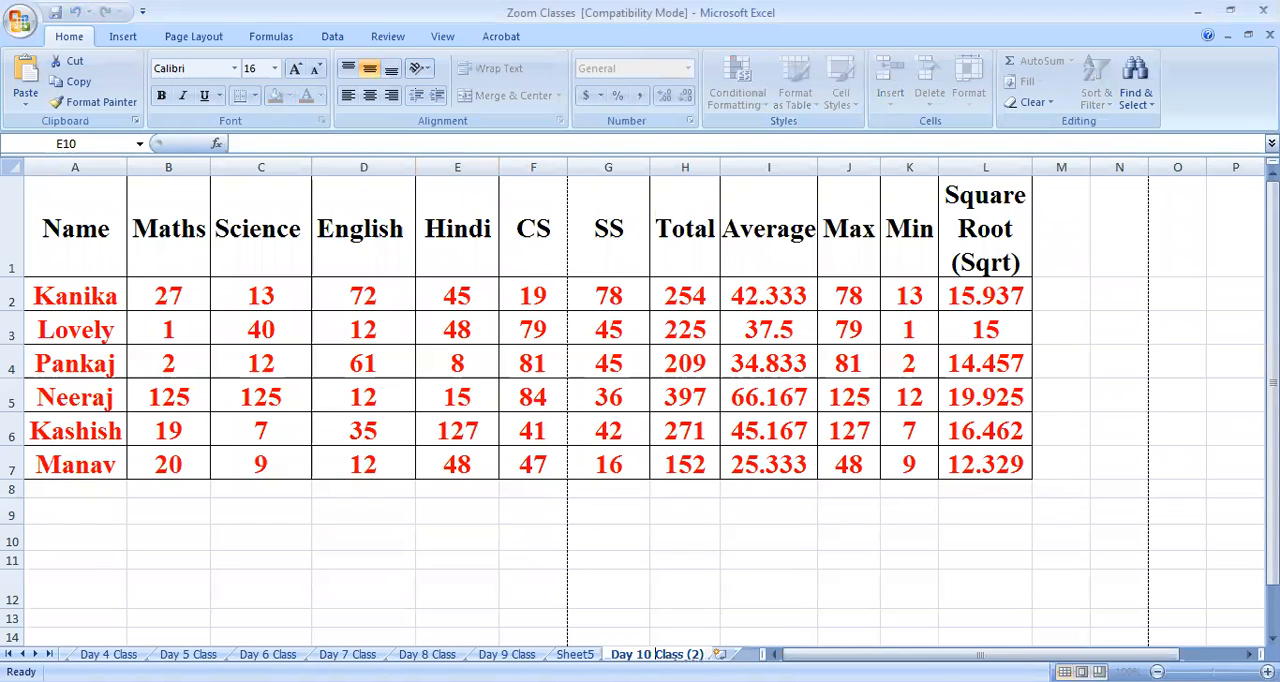
key("Delete")
key("Delete")
key("Delete")
key("Delete")
left_click(560, 562)
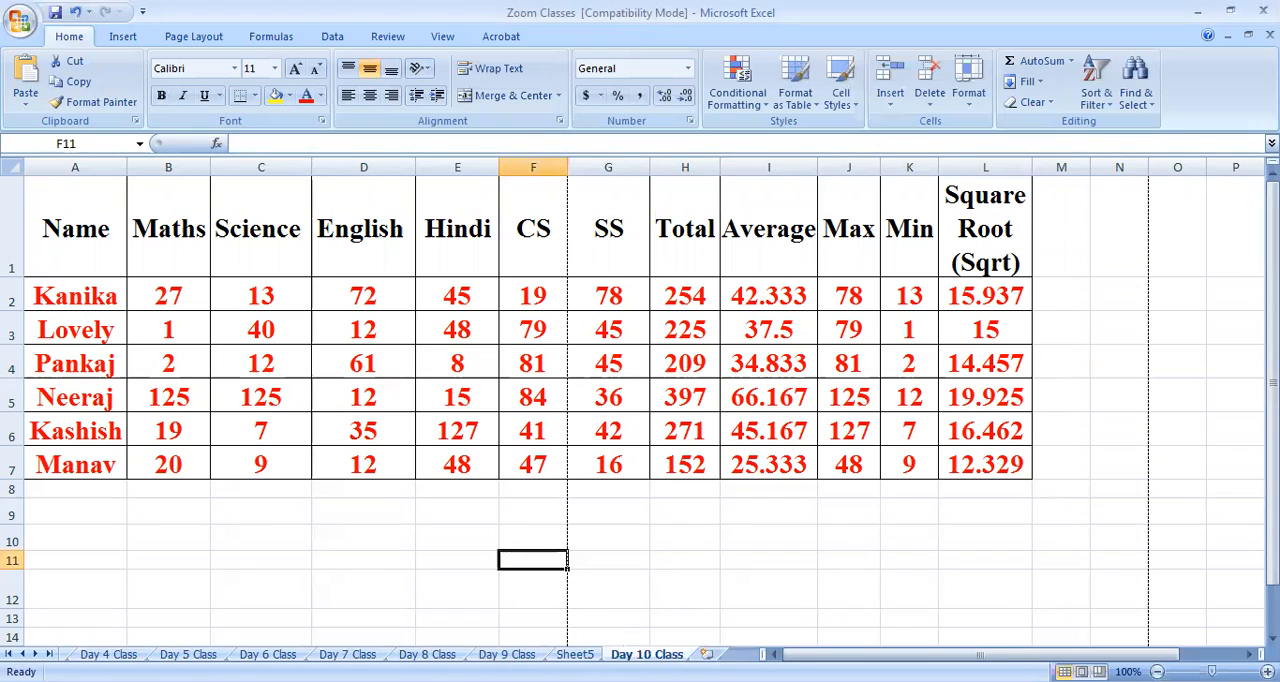
Try enlarging the text in cells M11:O16 of Sheet5, and undo the font size changes
left_click(575, 654)
right_click(590, 654)
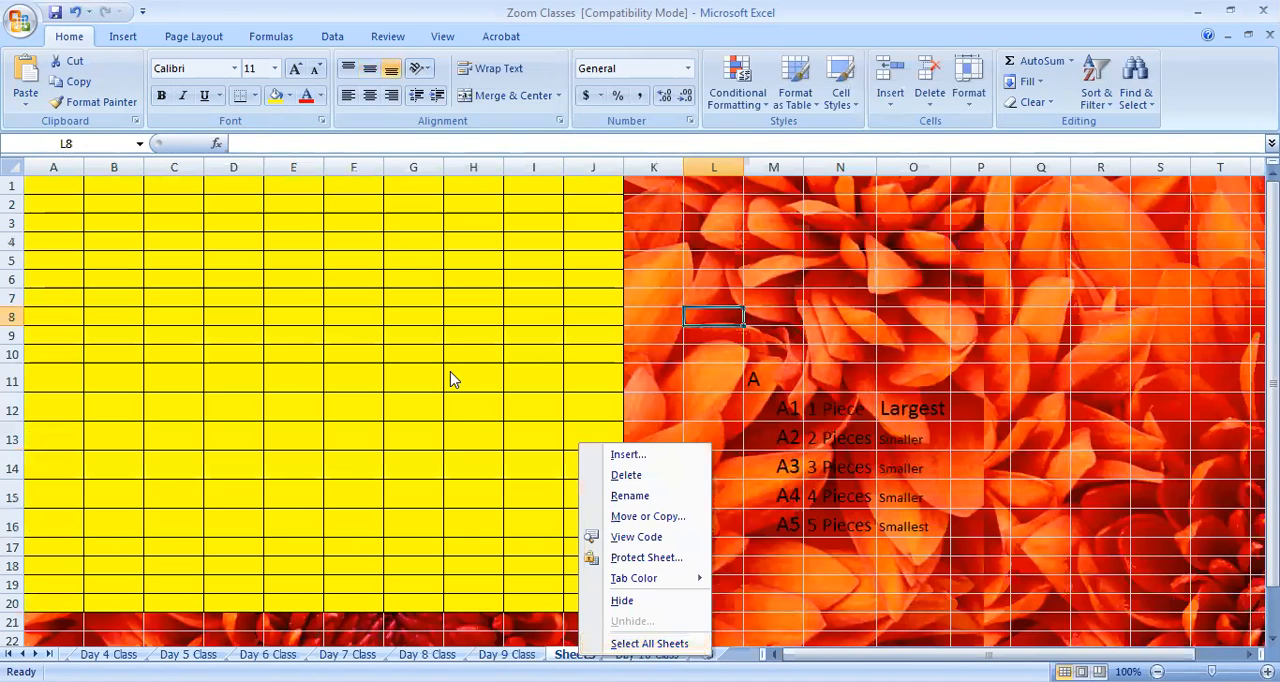
left_click(750, 402)
left_click(754, 376)
left_click_drag(844, 449, 921, 539)
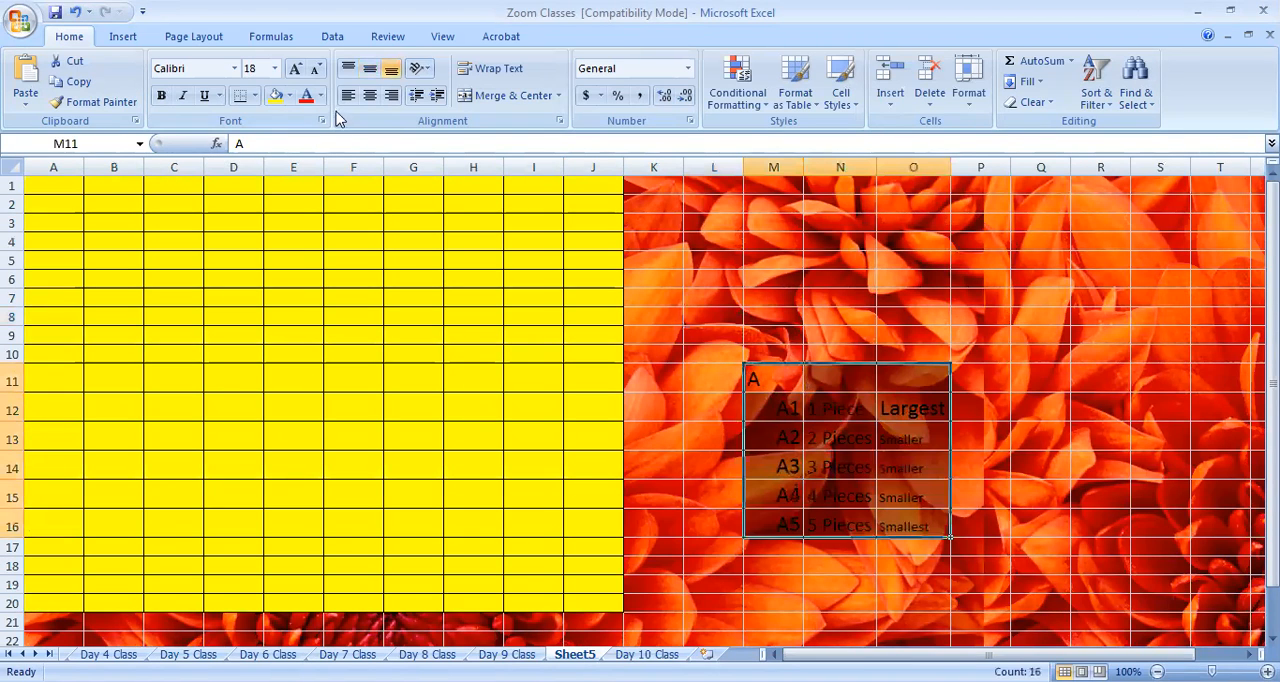
left_click(294, 70)
left_click(295, 71)
left_click(295, 71)
left_click(295, 71)
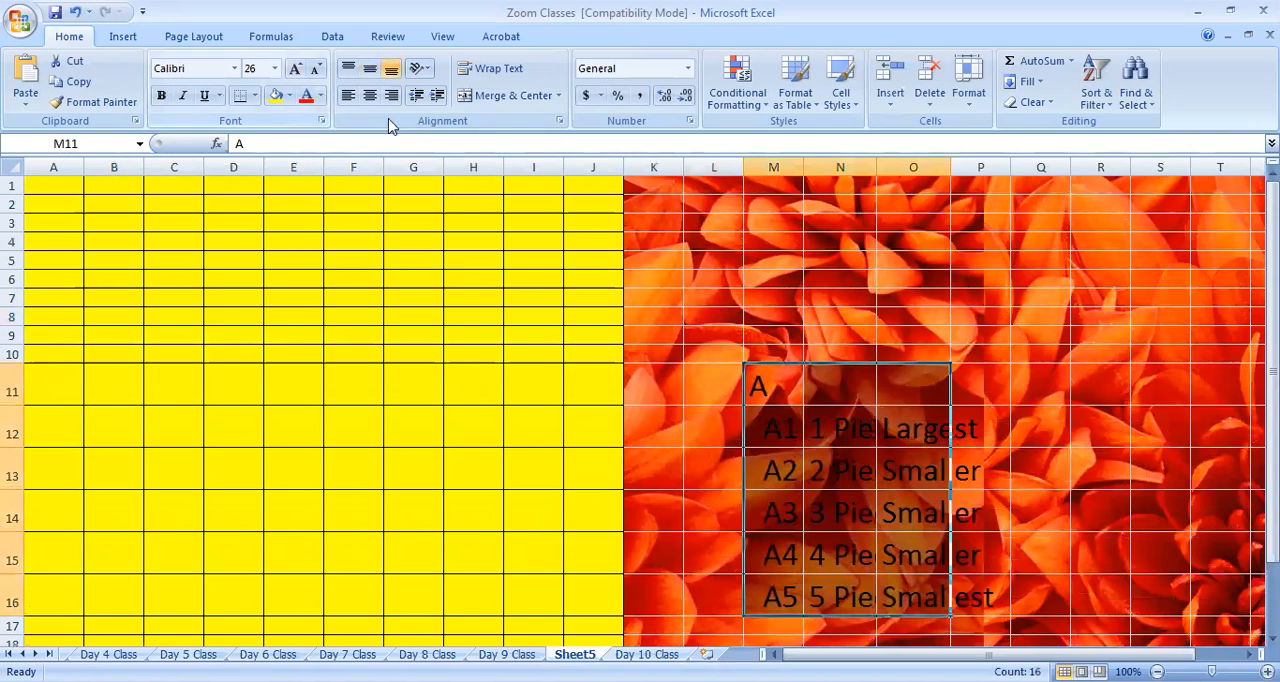
key("ctrl+z")
key("ctrl+z")
key("ctrl+z")
key("ctrl+z")
key("ctrl+z")
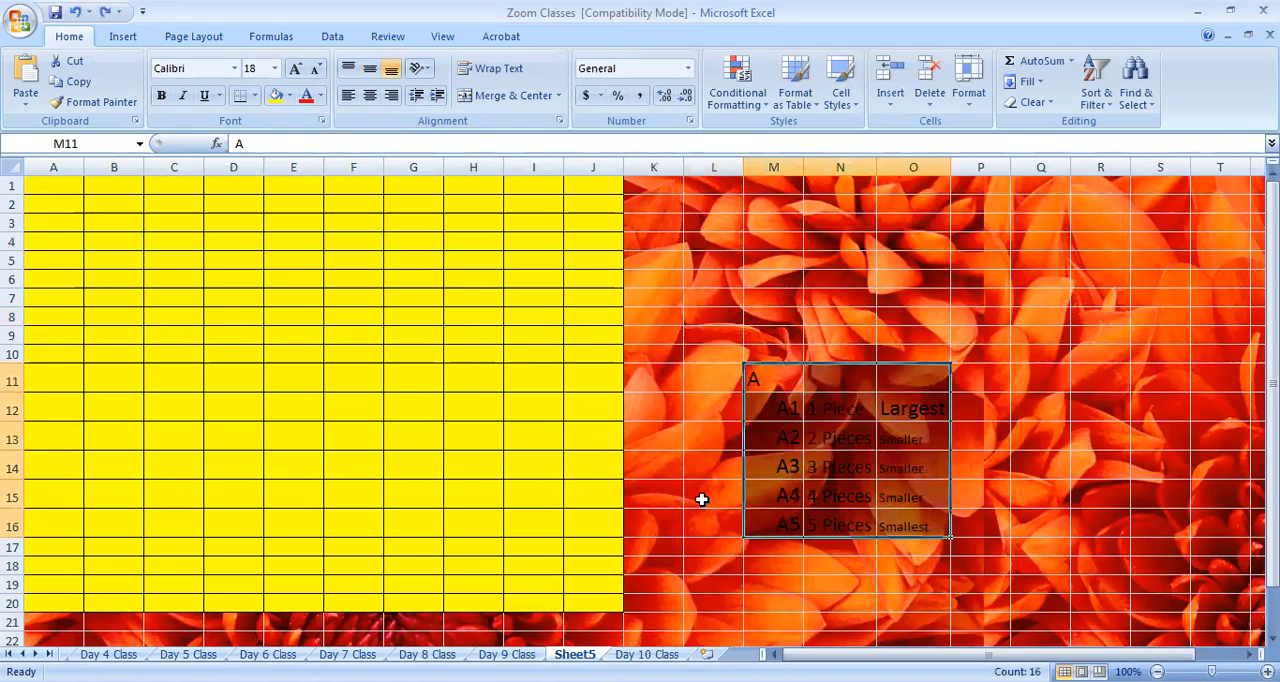
left_click(709, 546)
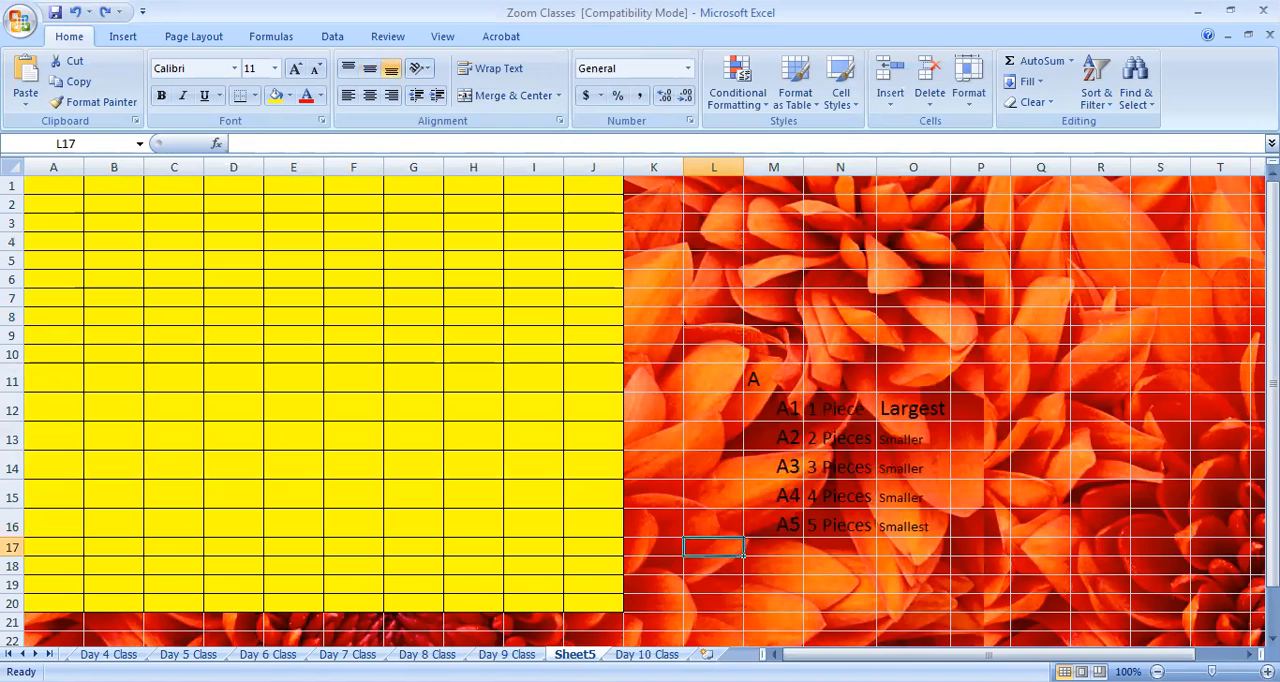
Rename Sheet5 as "Day 9 Class (1)"
right_click(575, 654)
left_click(630, 491)
type("Dat")
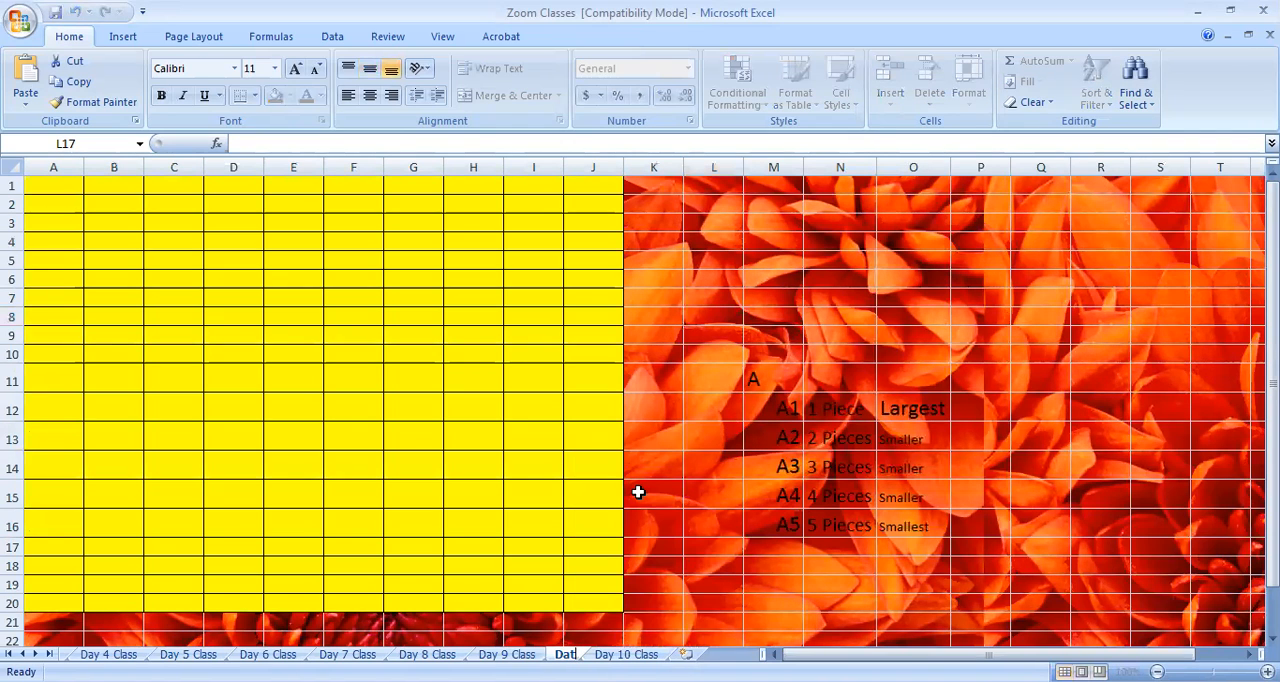
key("BackSpace")
type("y 9 Class (1")
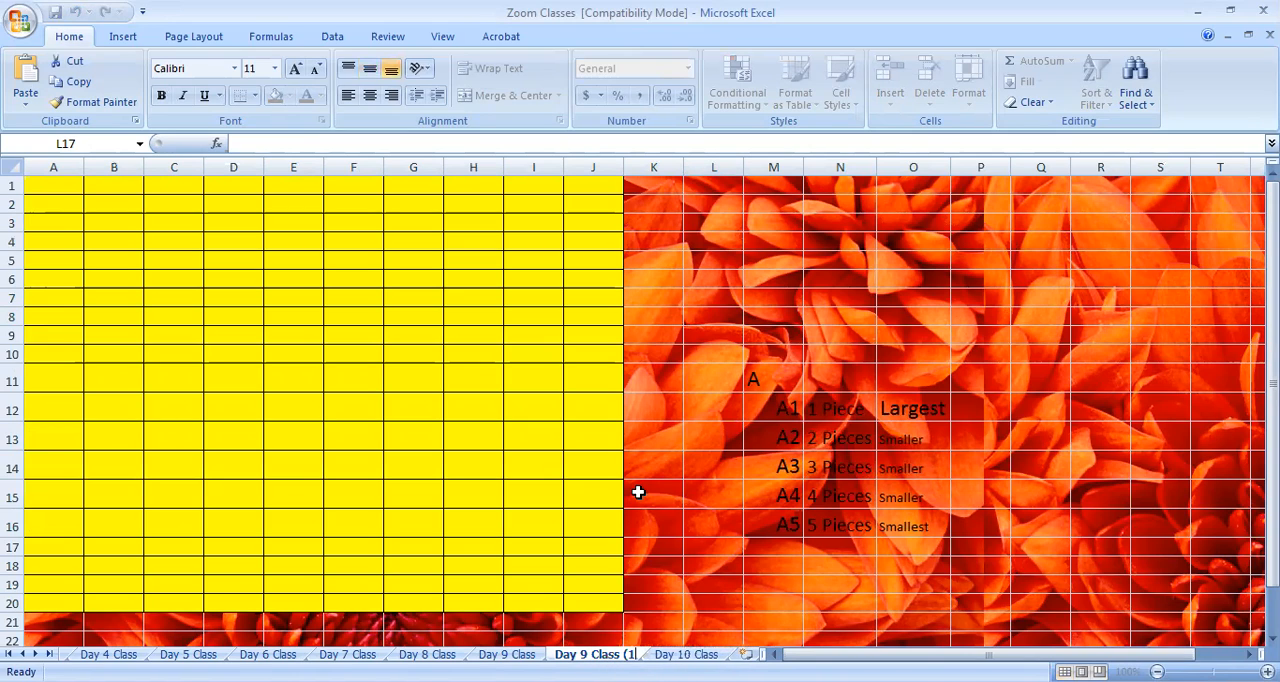
type(")")
key("Return")
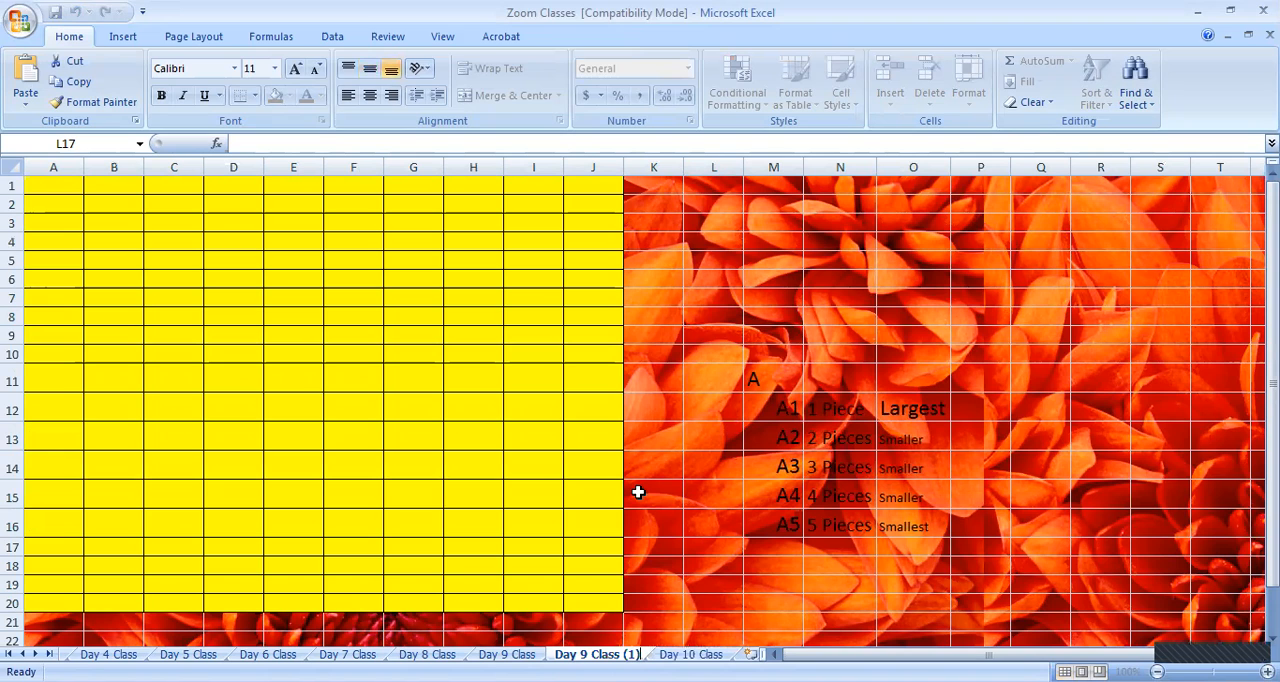
left_click(1234, 449)
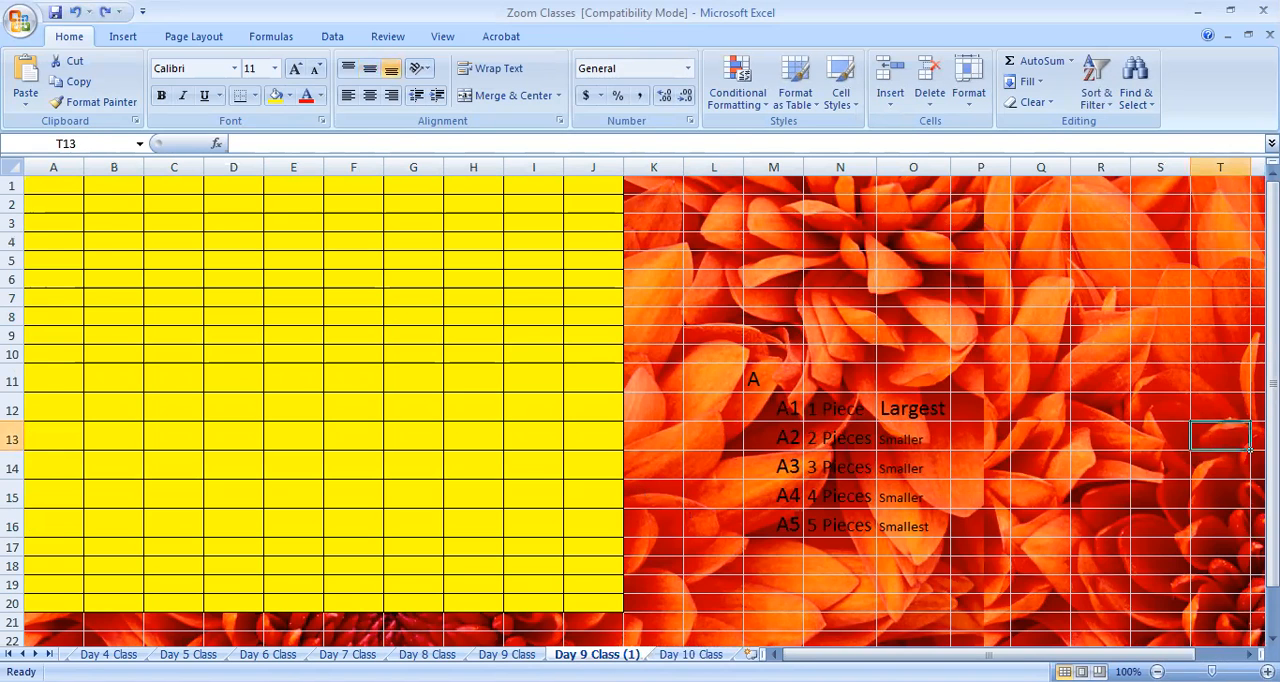
Return to the Day 10 Class sheet, highlight the marks table A1:L7 briefly, and bring up the workbook view options
key("ctrl+Page_Down")
left_click(352, 530)
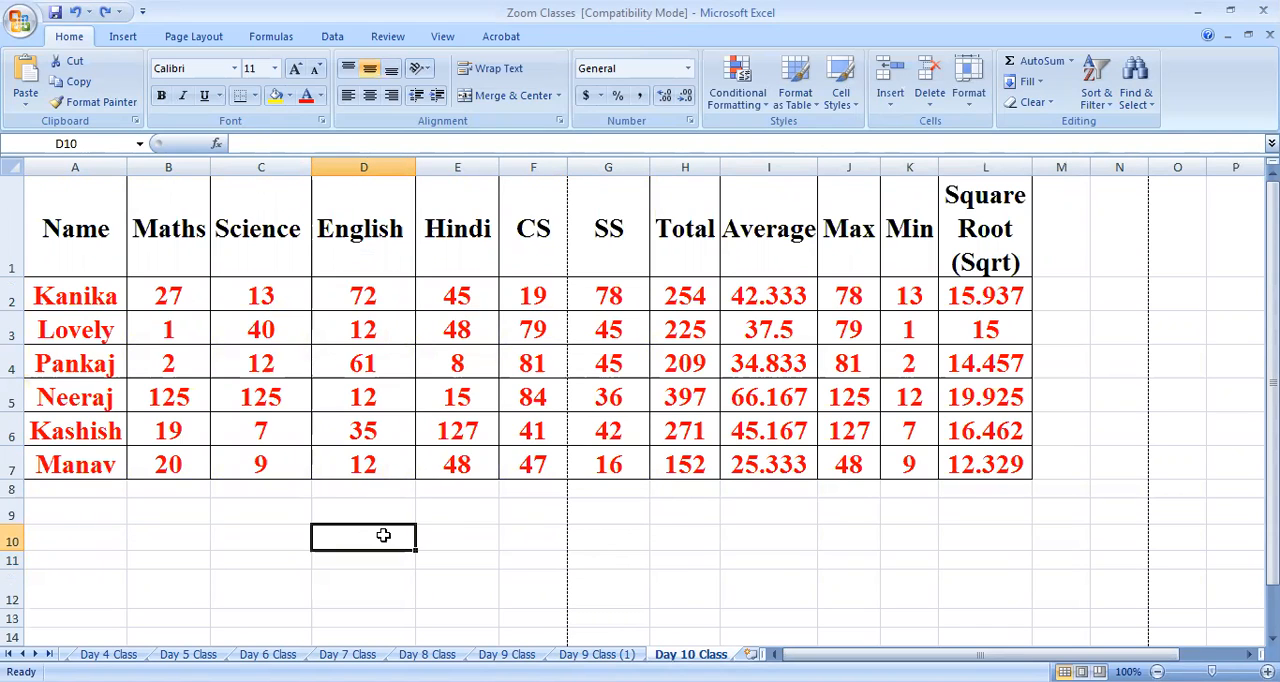
left_click_drag(46, 208, 973, 459)
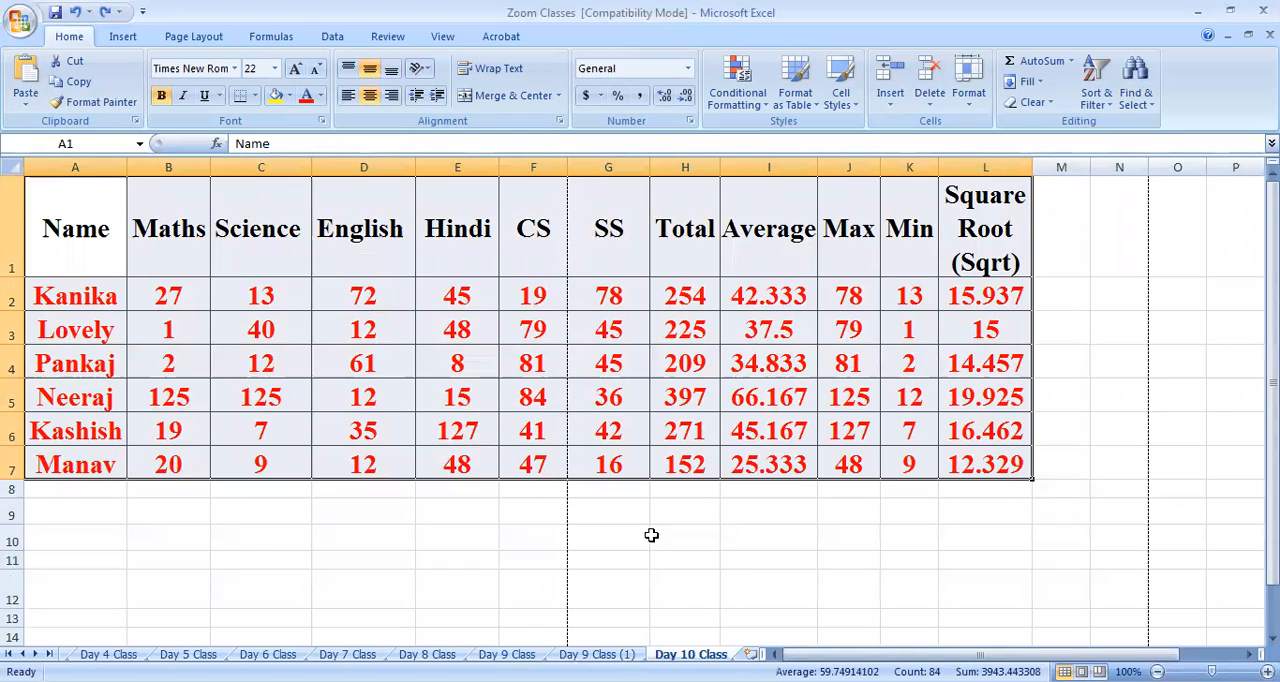
left_click(584, 512)
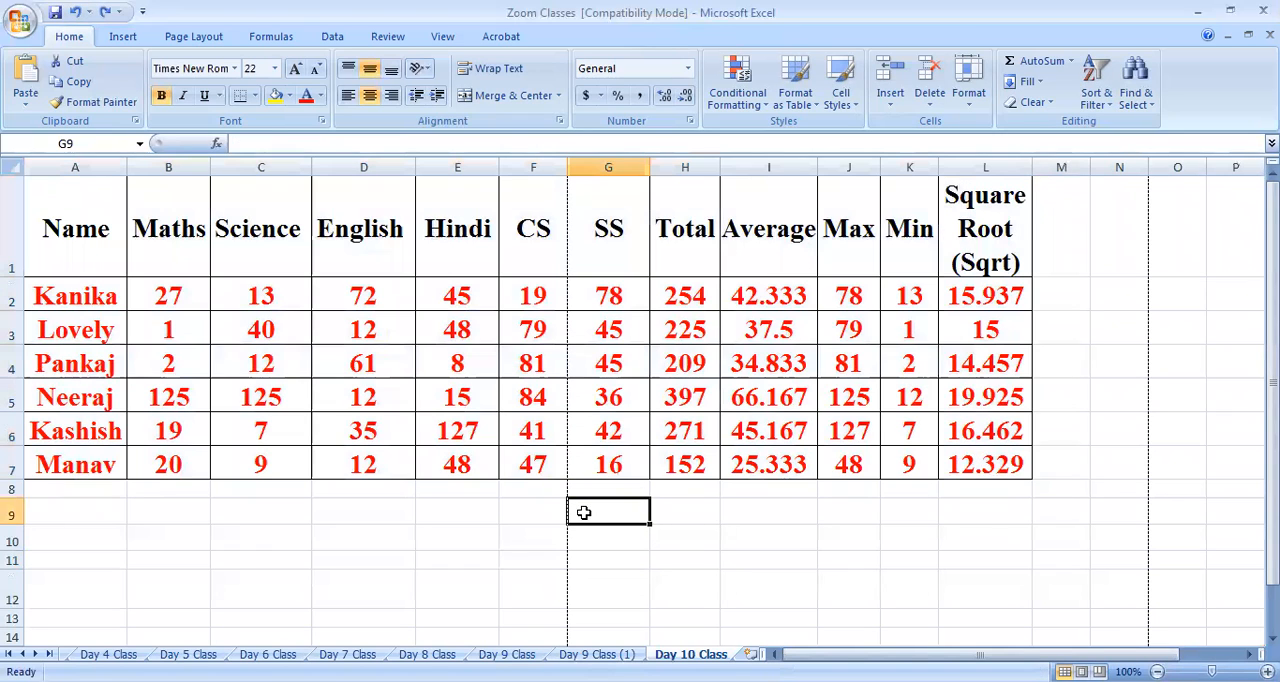
left_click(443, 37)
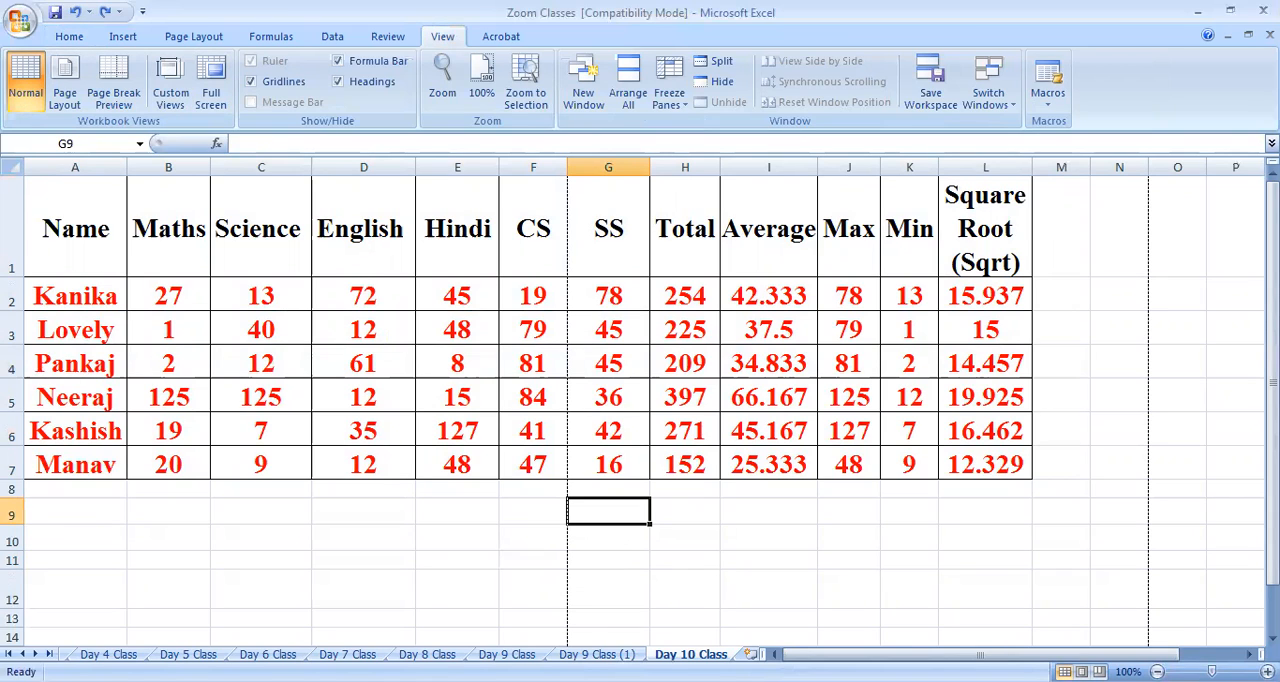
Enter the note "View Buttons/Icons" in cell J12 below the marks table
left_click(870, 575)
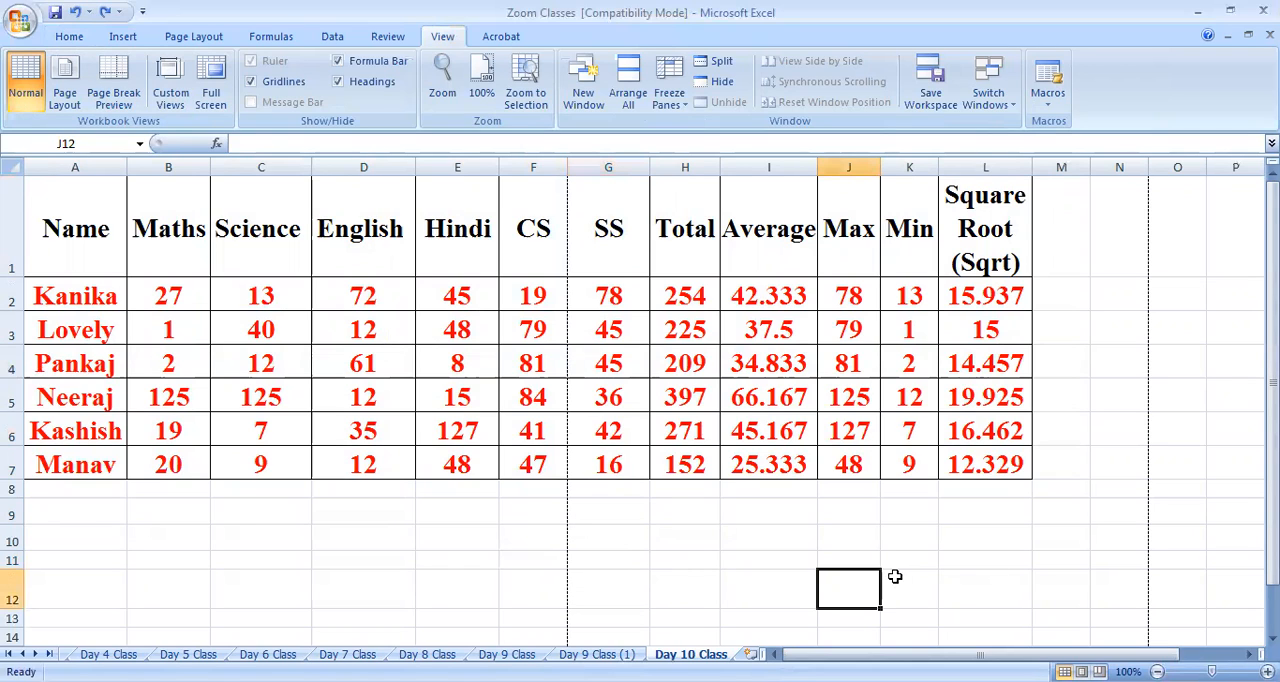
type("view B")
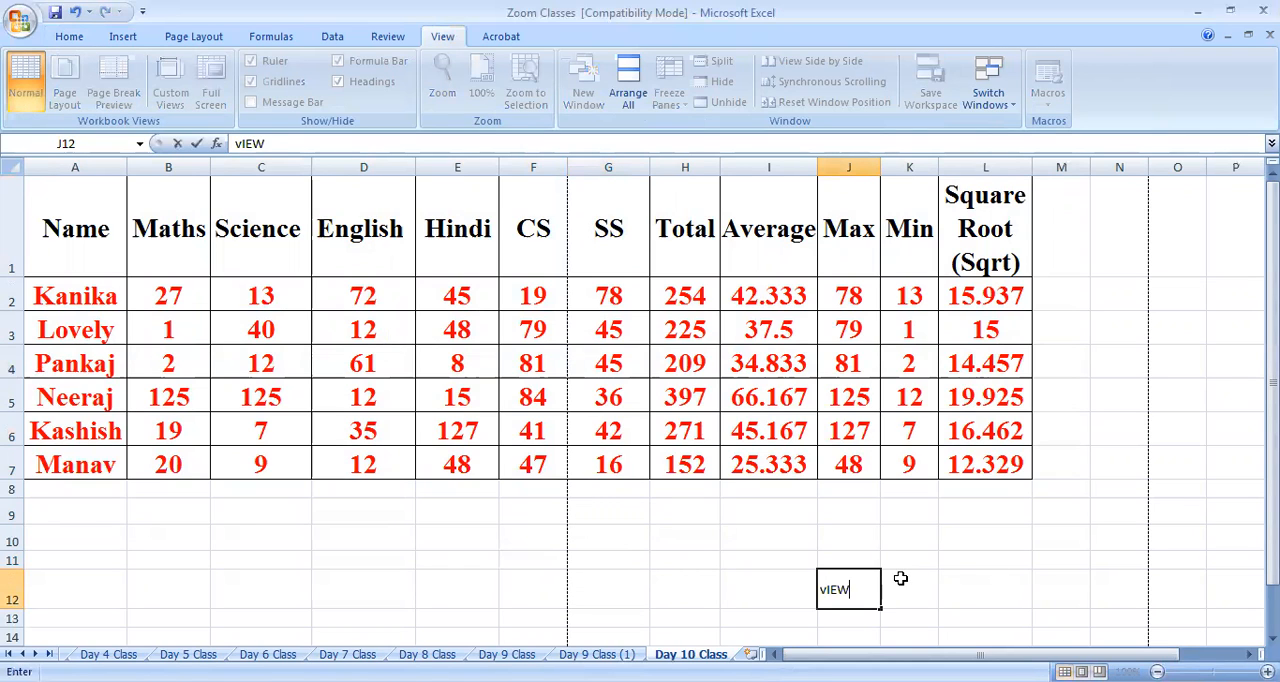
type("uttons/")
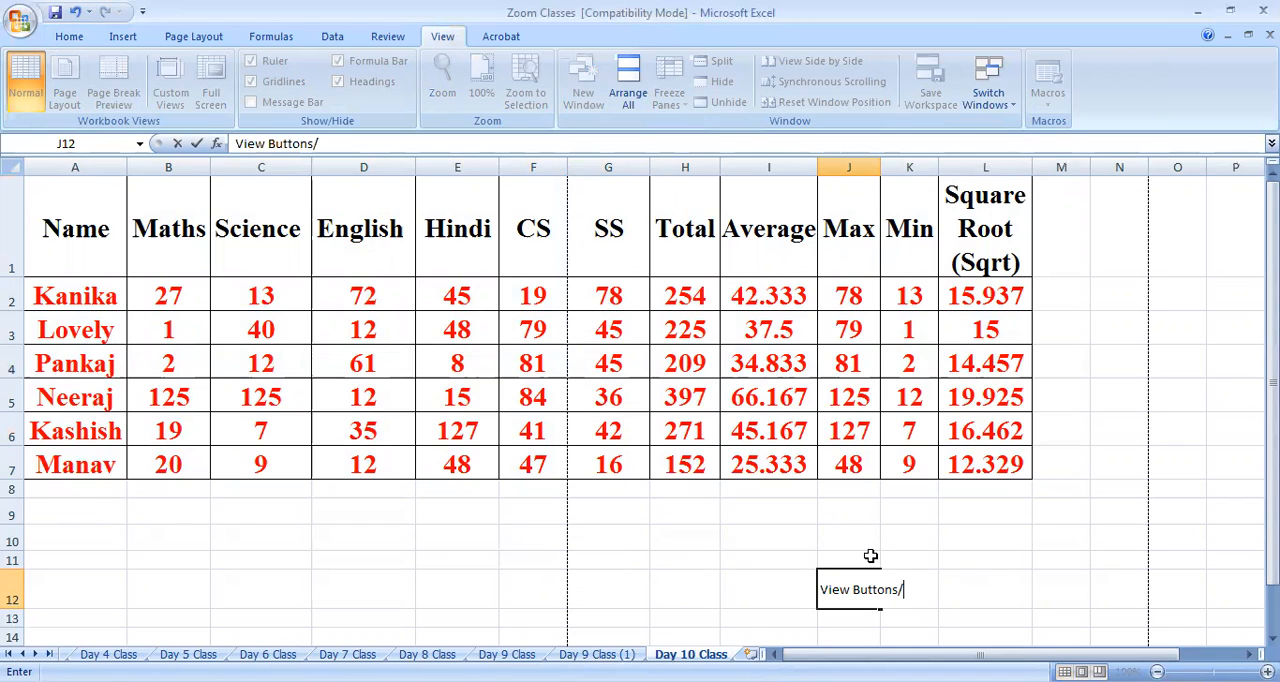
type("Icons")
key("Left")
key("Left")
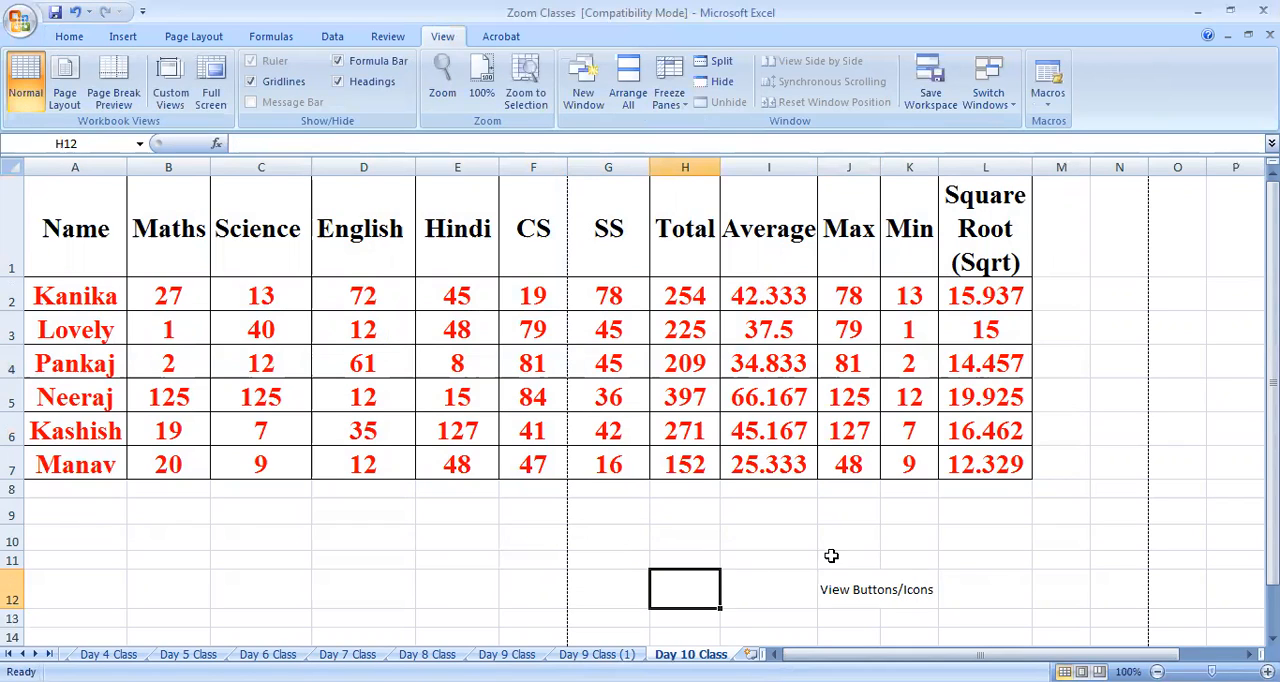
left_click(875, 594)
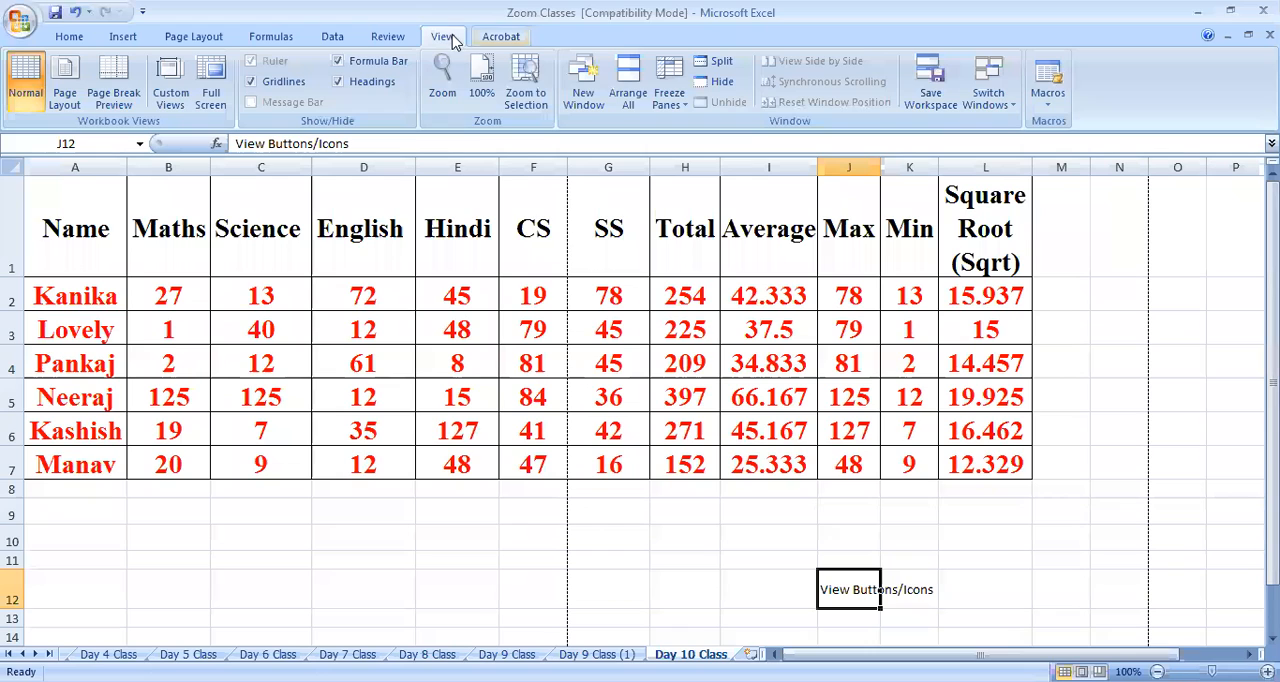
Examine how the marks table and the empty columns beyond it, out to column AX, appear in Normal view
left_click(982, 542)
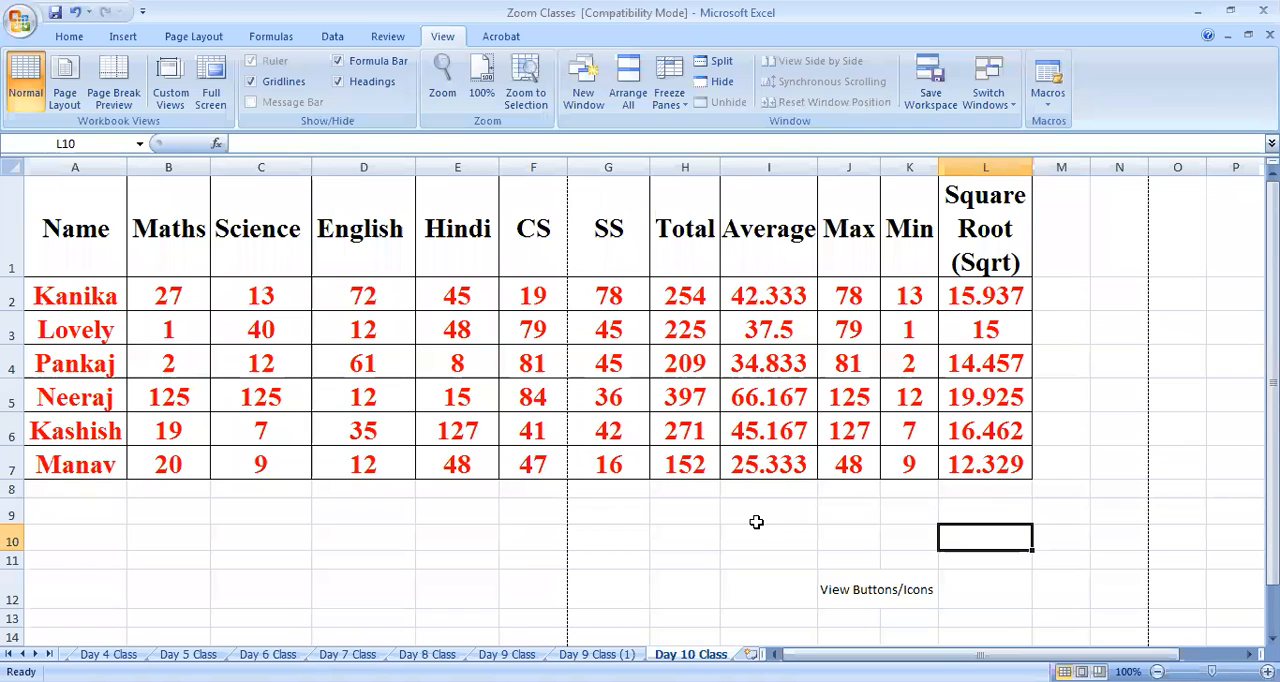
left_click_drag(75, 224, 1059, 502)
left_click(271, 552)
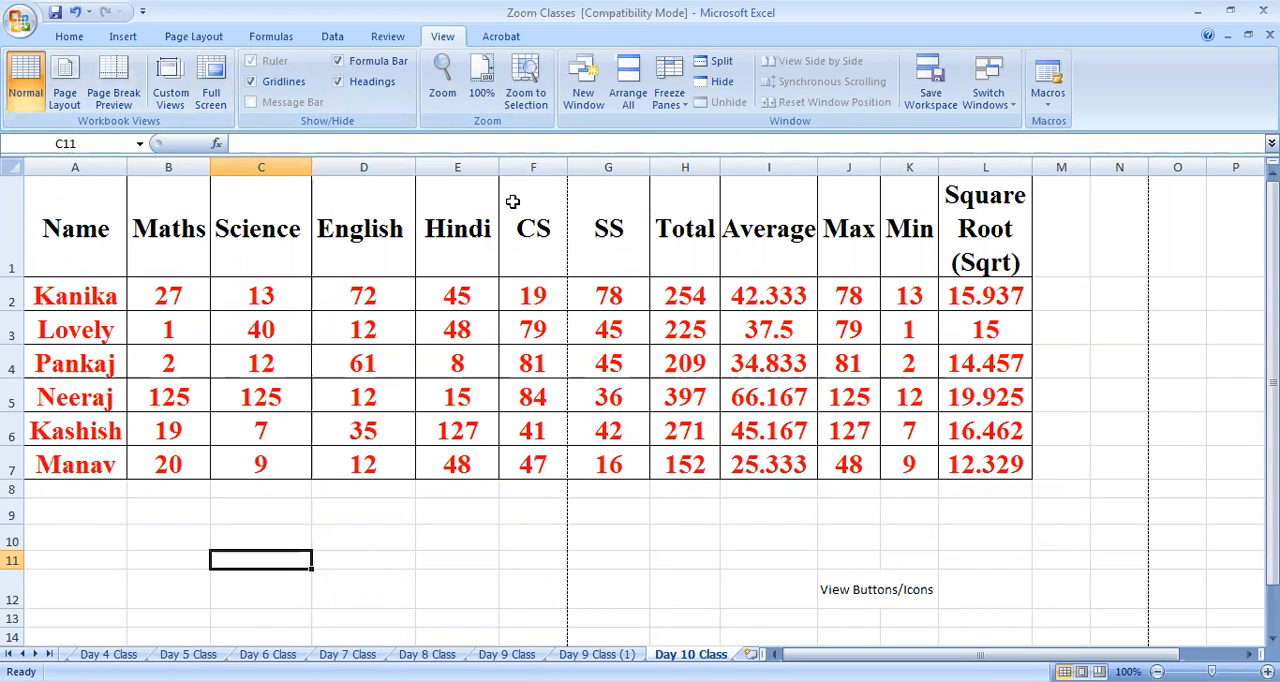
scroll(845, 470, "down", 20)
scroll(845, 475, "up", 20)
left_click_drag(890, 655, 943, 655)
left_click(1040, 372)
key("Right")
key("Right")
key("Right")
key("Right")
key("Right")
key("Right")
key("Right")
key("Right")
key("Right")
key("Right")
key("Right")
key("Right")
key("Right")
key("Right")
key("Right")
key("Right")
key("Right")
key("Right")
key("Right")
key("Right")
key("Right")
key("Right")
key("Right")
key("Right")
key("Right")
key("Right")
key("Right")
key("Right")
key("Right")
key("Right")
key("Right")
key("Right")
key("Right")
key("Right")
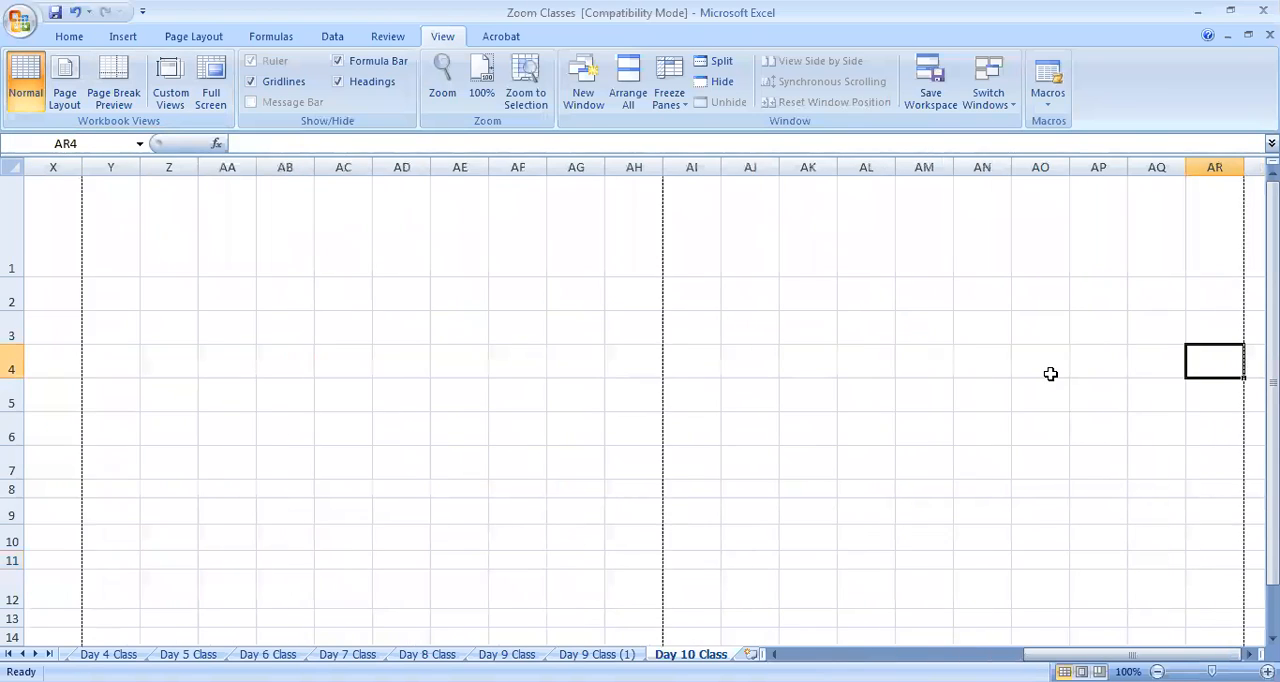
left_click_drag(1272, 462, 1272, 506)
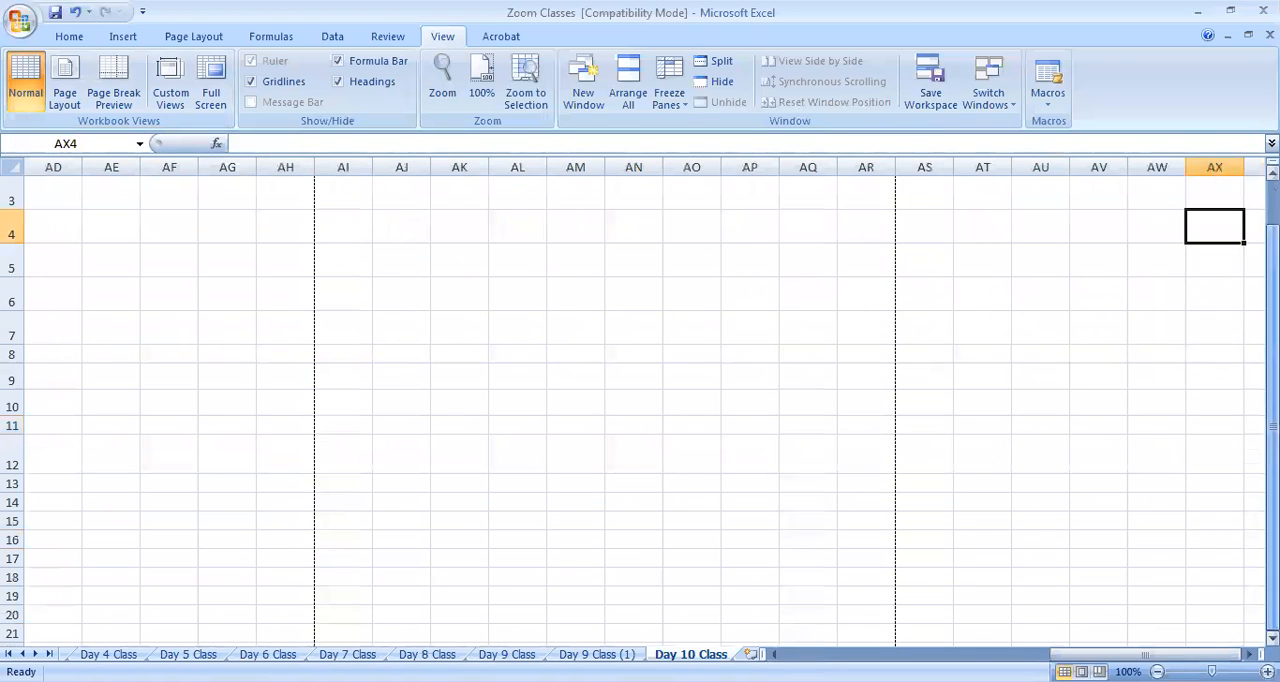
left_click_drag(1152, 655, 870, 655)
Examine the empty rows below the marks table down to row 108, and return to the table
scroll(423, 381, "down", 3)
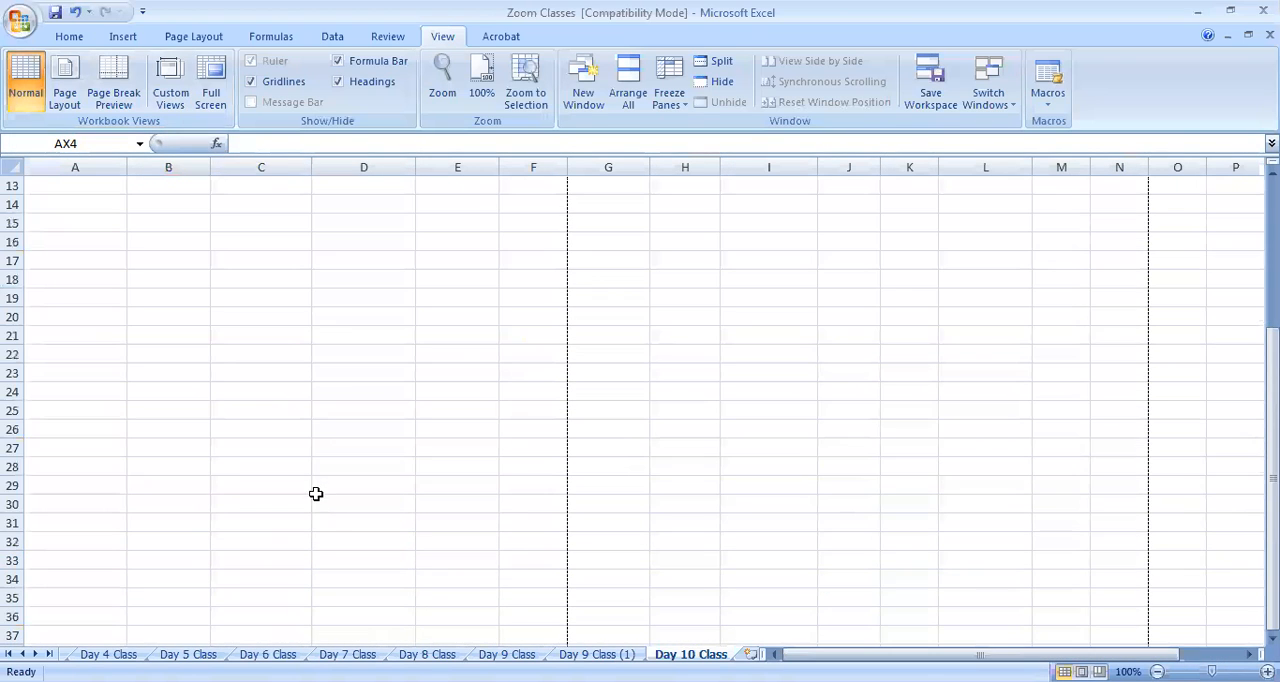
left_click(306, 500)
key("Down")
key("Down")
key("Down")
key("Down")
key("Down")
key("Down")
key("Down")
key("Down")
key("Down")
key("Down")
key("Down")
key("Down")
key("Down")
key("Down")
key("Down")
key("Down")
key("Down")
key("Down")
key("Down")
key("Down")
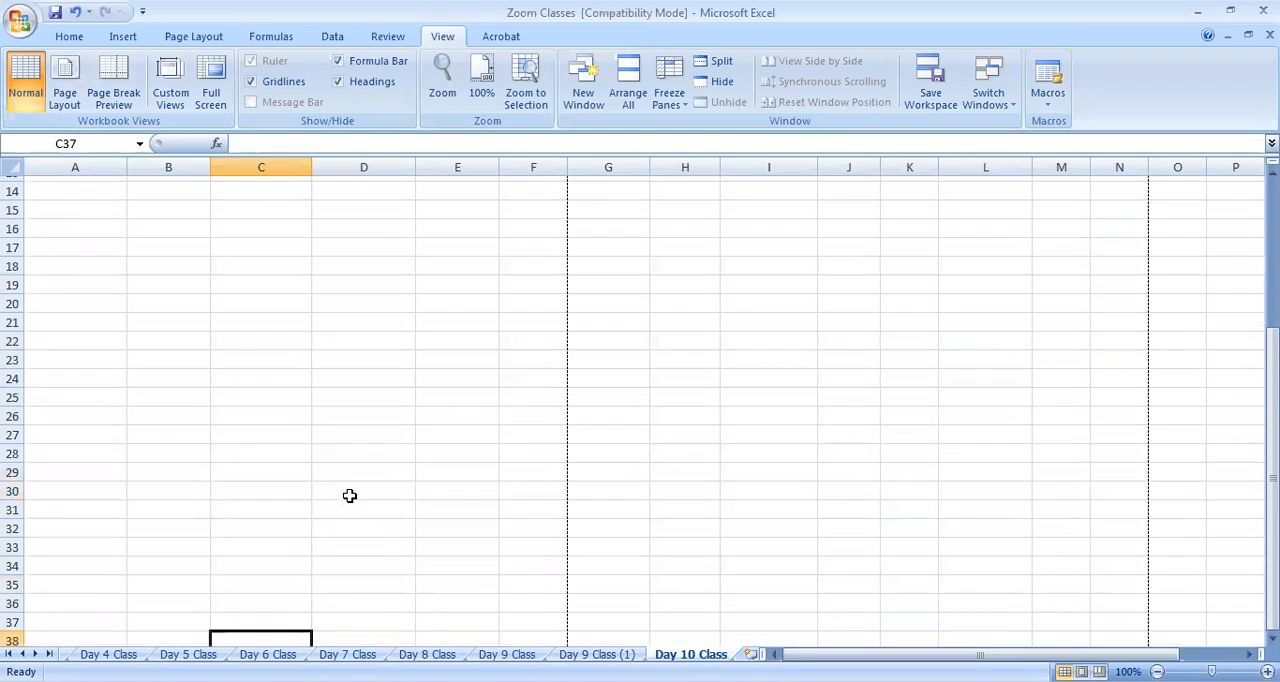
key("Down")
key("Down")
key("Down")
key("Down")
key("Down")
key("Down")
key("Down")
key("Down")
key("Down")
key("Down")
key("Down")
key("Down")
key("Down")
key("Down")
key("Down")
key("Down")
key("Down")
key("Down")
key("Down")
key("Down")
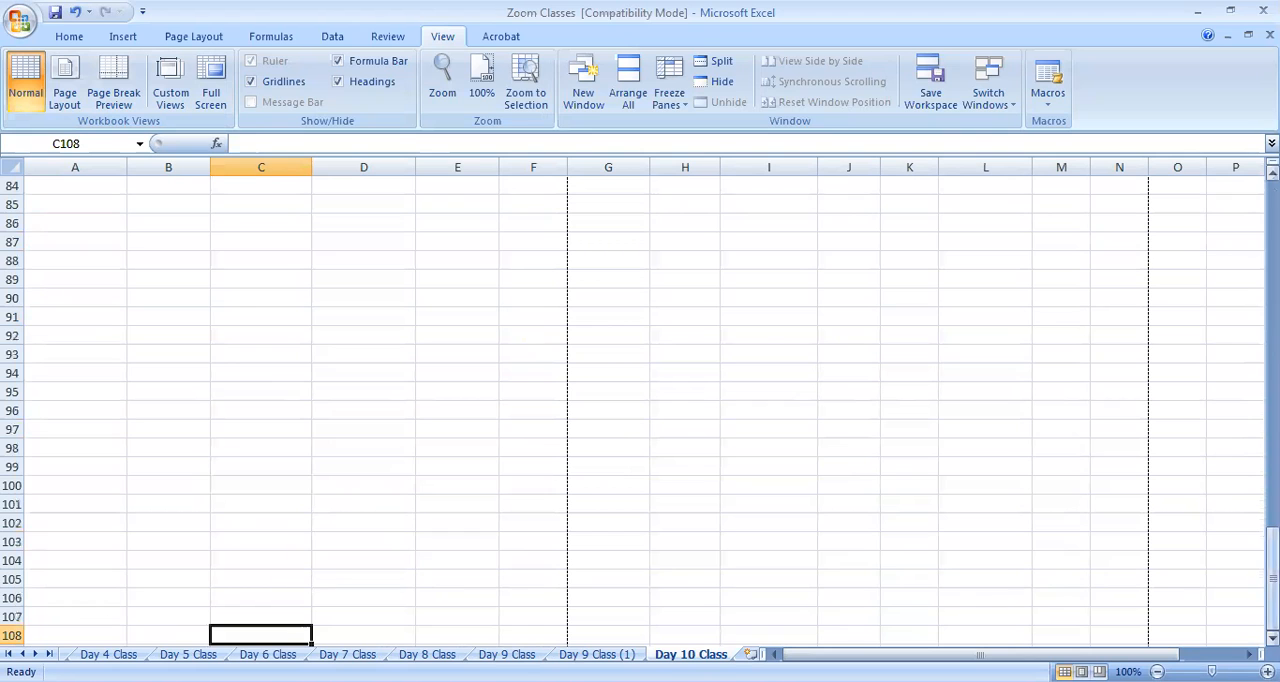
left_click_drag(1273, 557, 1273, 202)
left_click(290, 545)
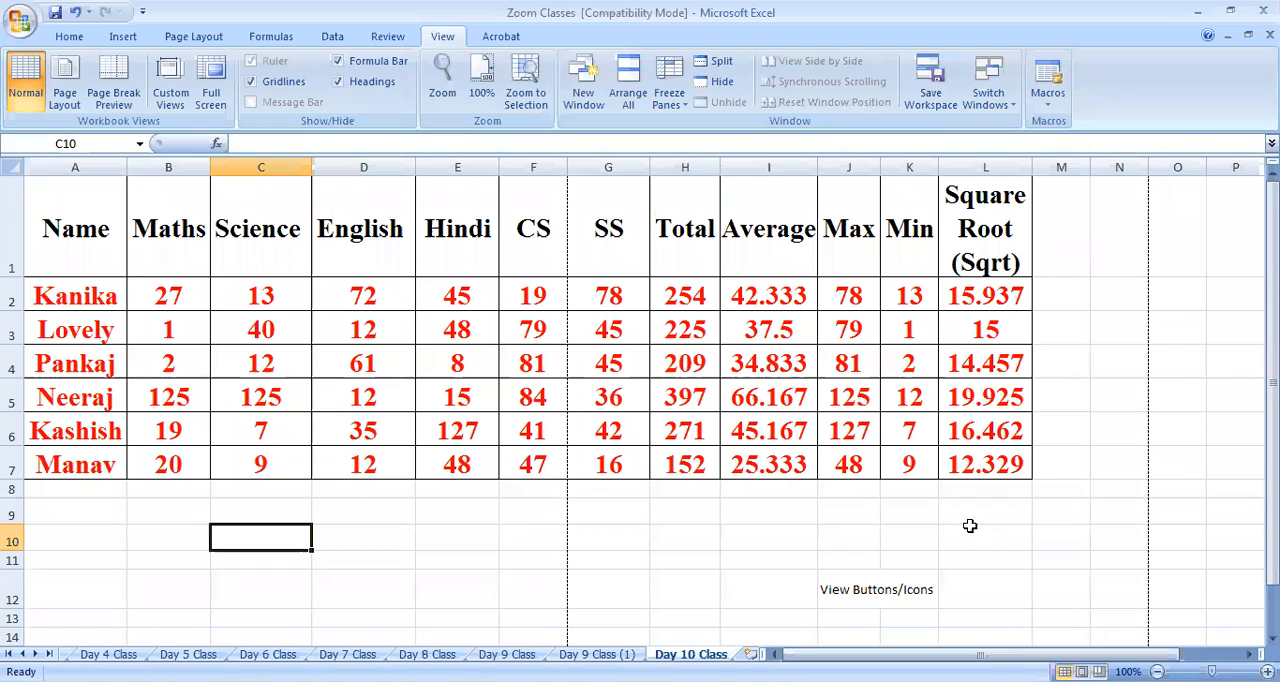
Enter the label "Normal View" in cell B12
scroll(520, 446, "down", 3)
scroll(466, 440, "up", 2)
left_click(208, 434)
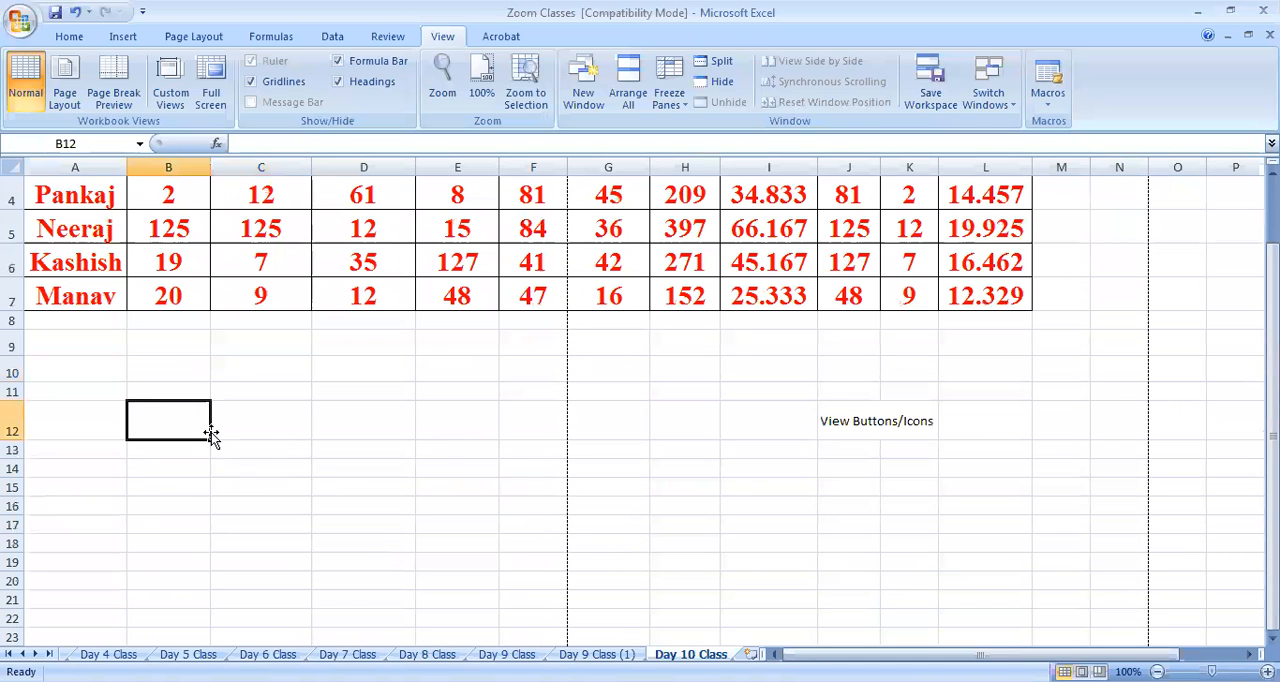
type("Normal View")
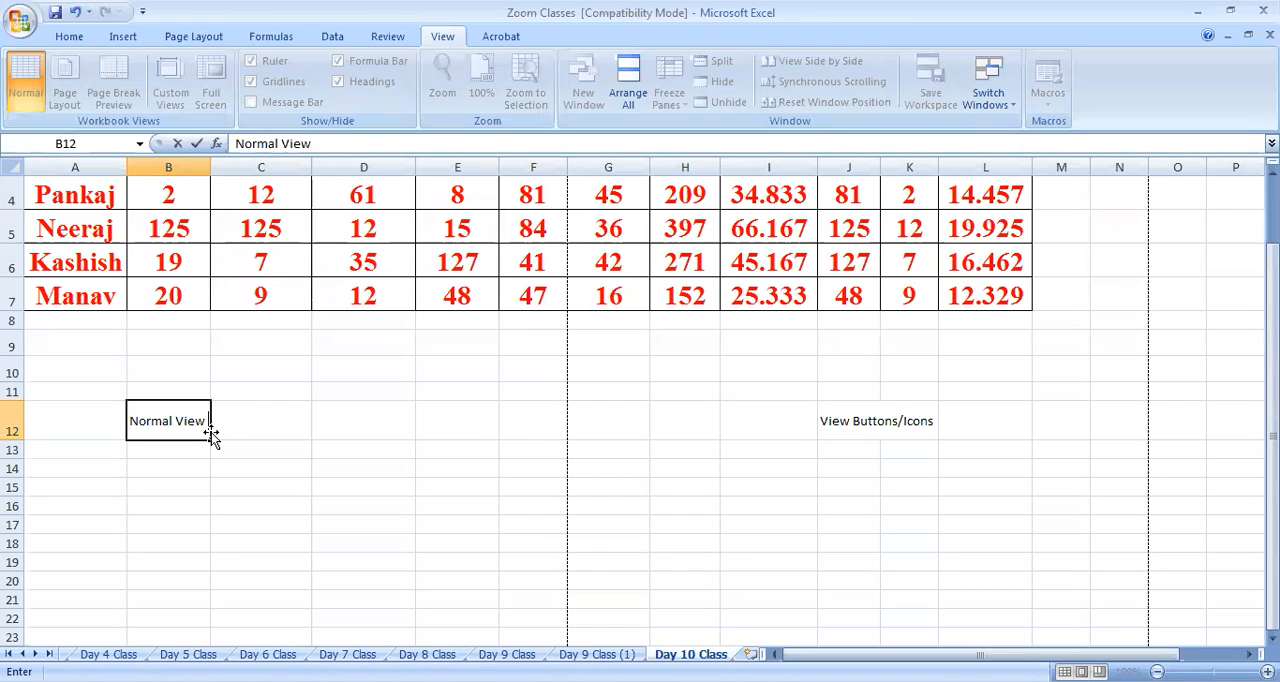
key("Tab")
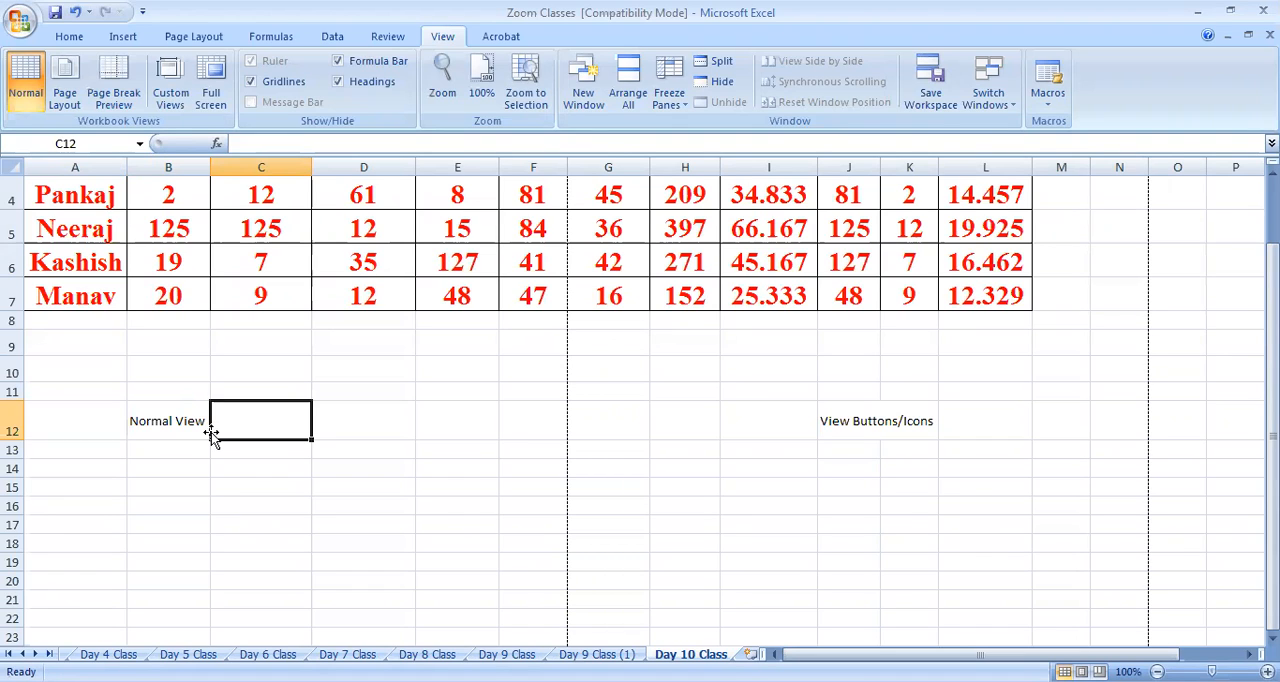
Enter the note "To Work" in cell C12, beside the Normal View label
type("Work")
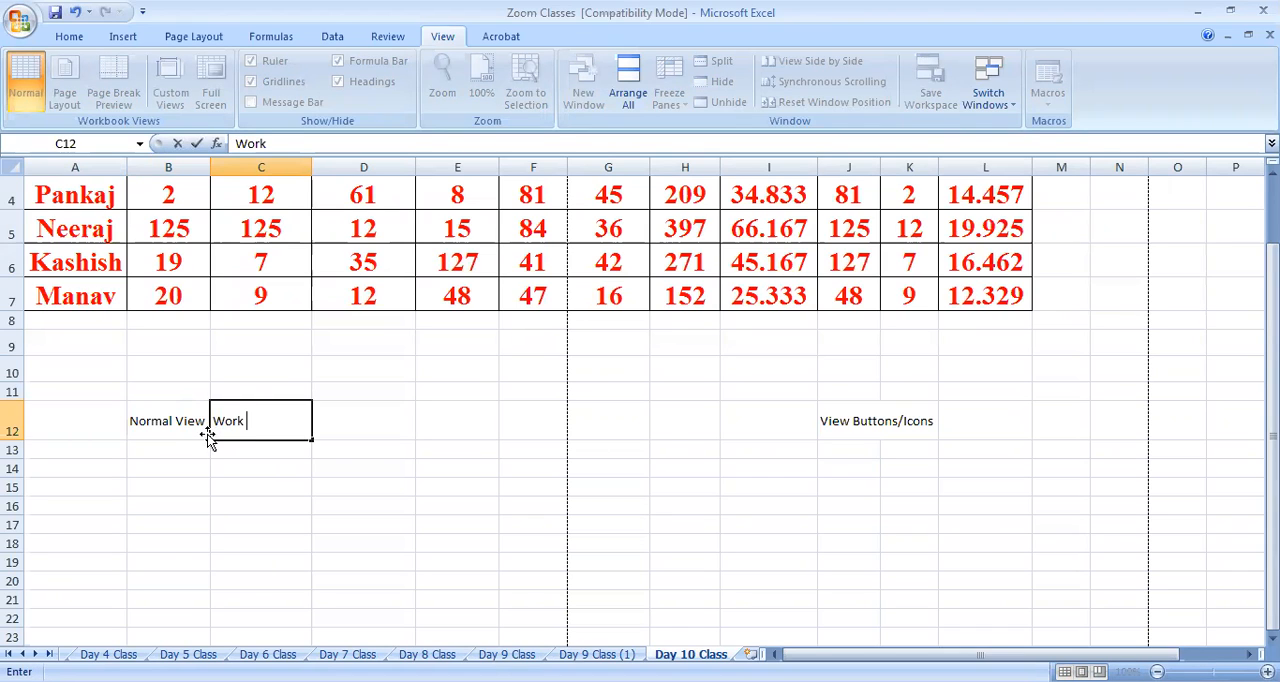
left_click(220, 423)
type("to")
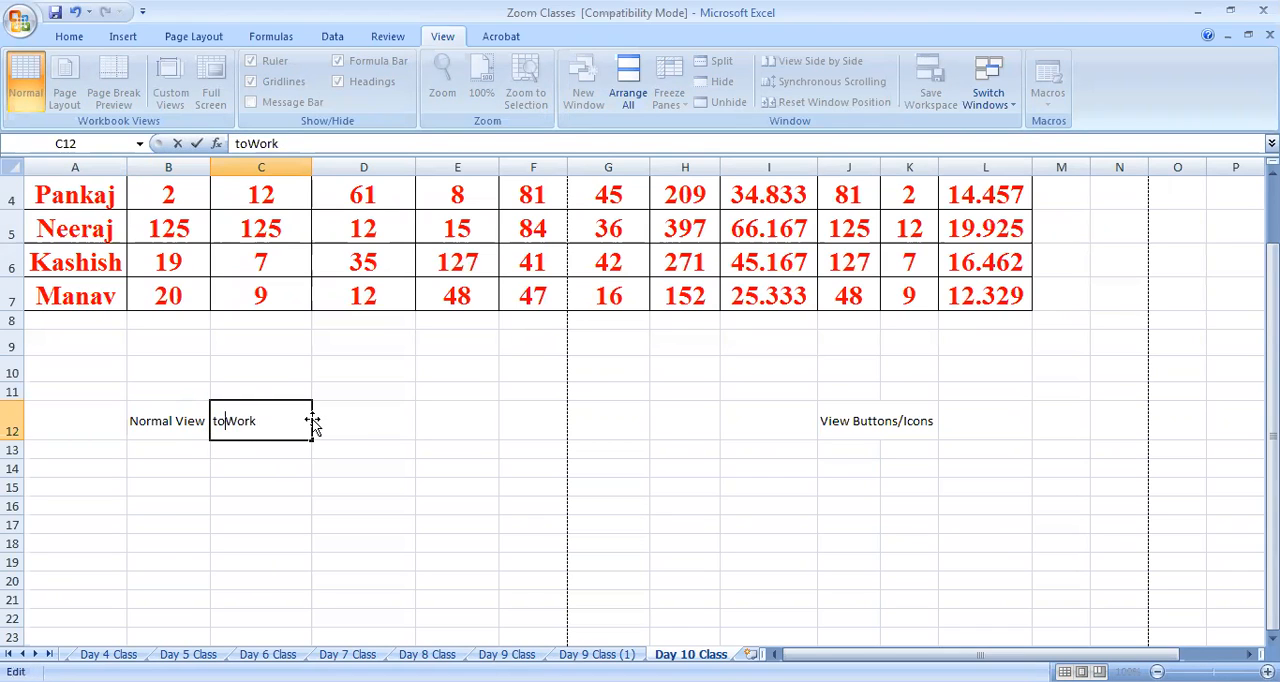
key("BackSpace")
key("BackSpace")
key("BackSpace")
type("To")
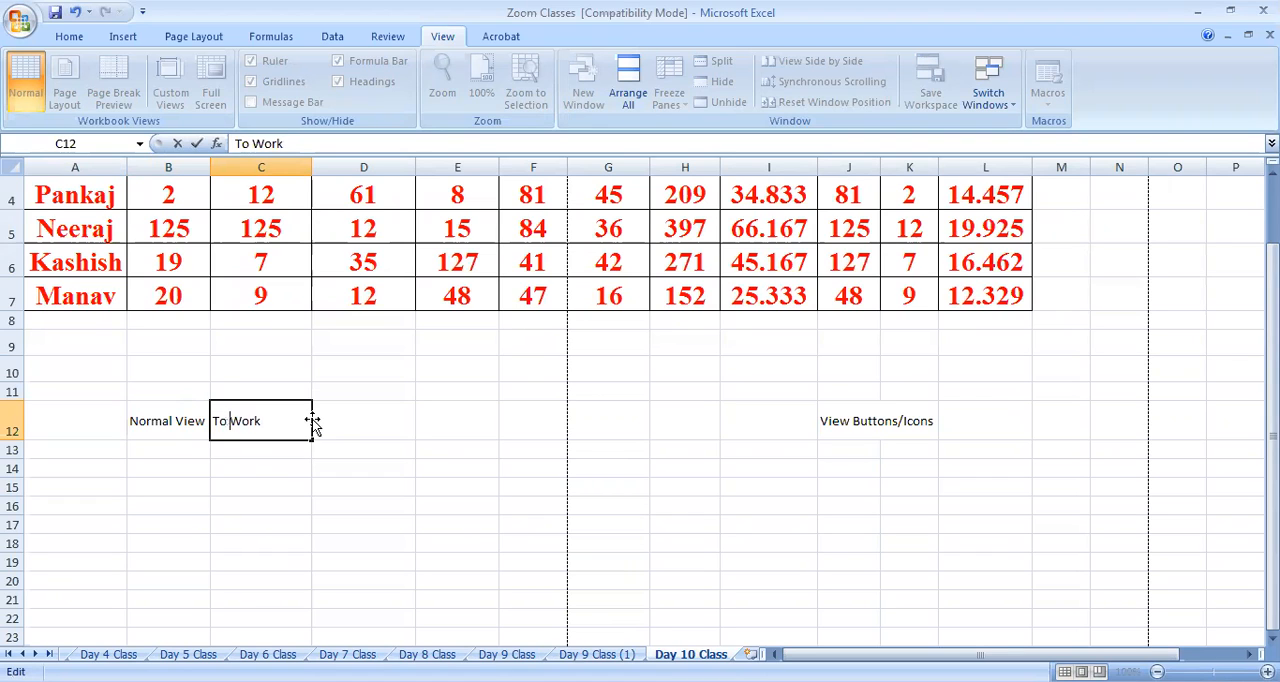
left_click(276, 486)
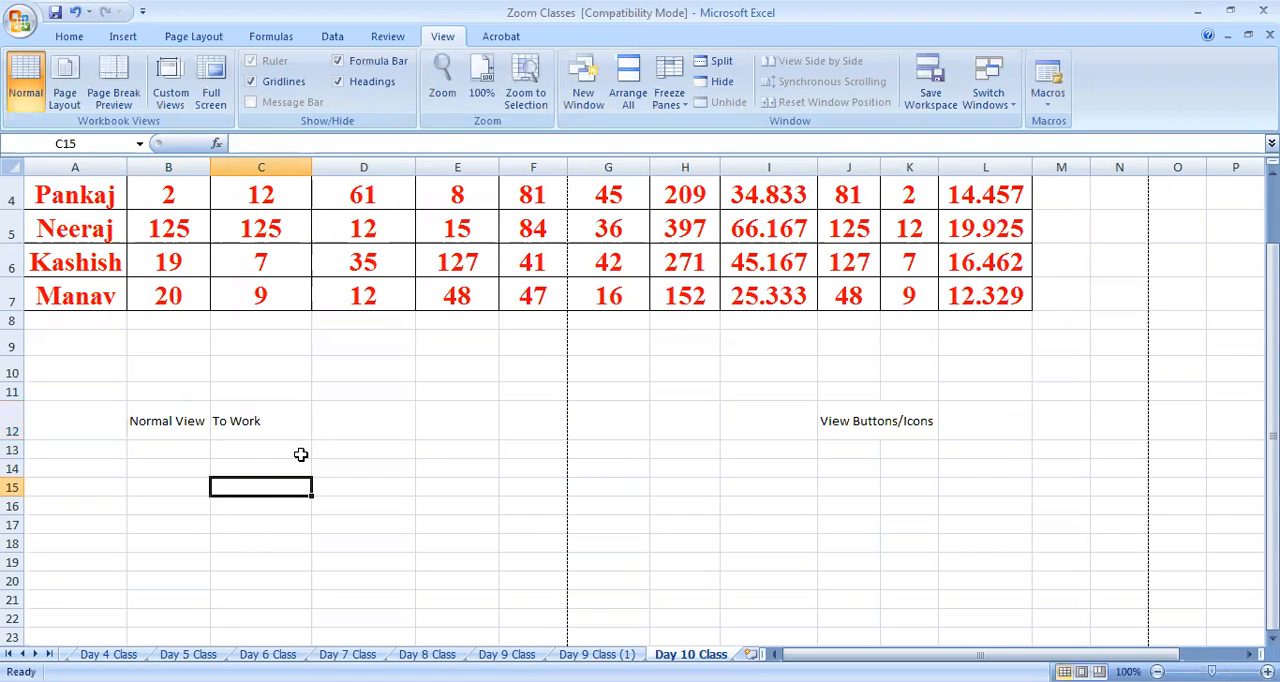
Set the font size of the notes in B12:C12 to 18 and widen column B to fit its text
left_click_drag(168, 421, 257, 421)
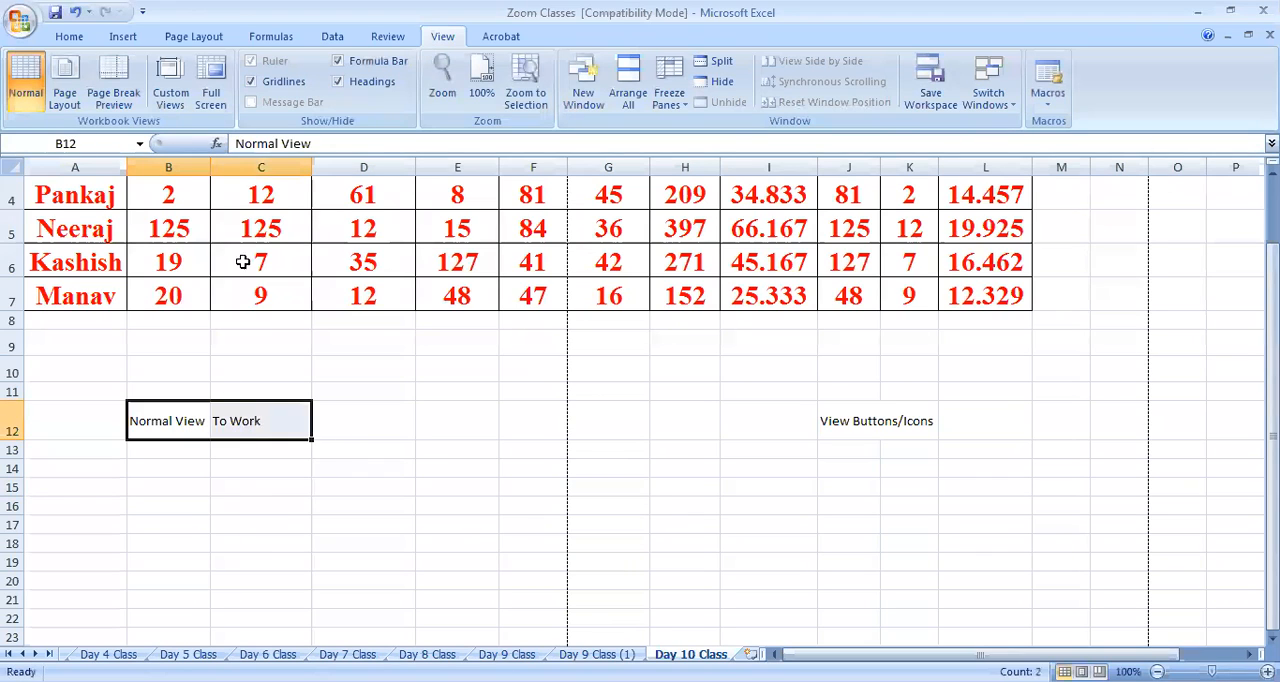
left_click(62, 37)
left_click(295, 68)
left_click(295, 68)
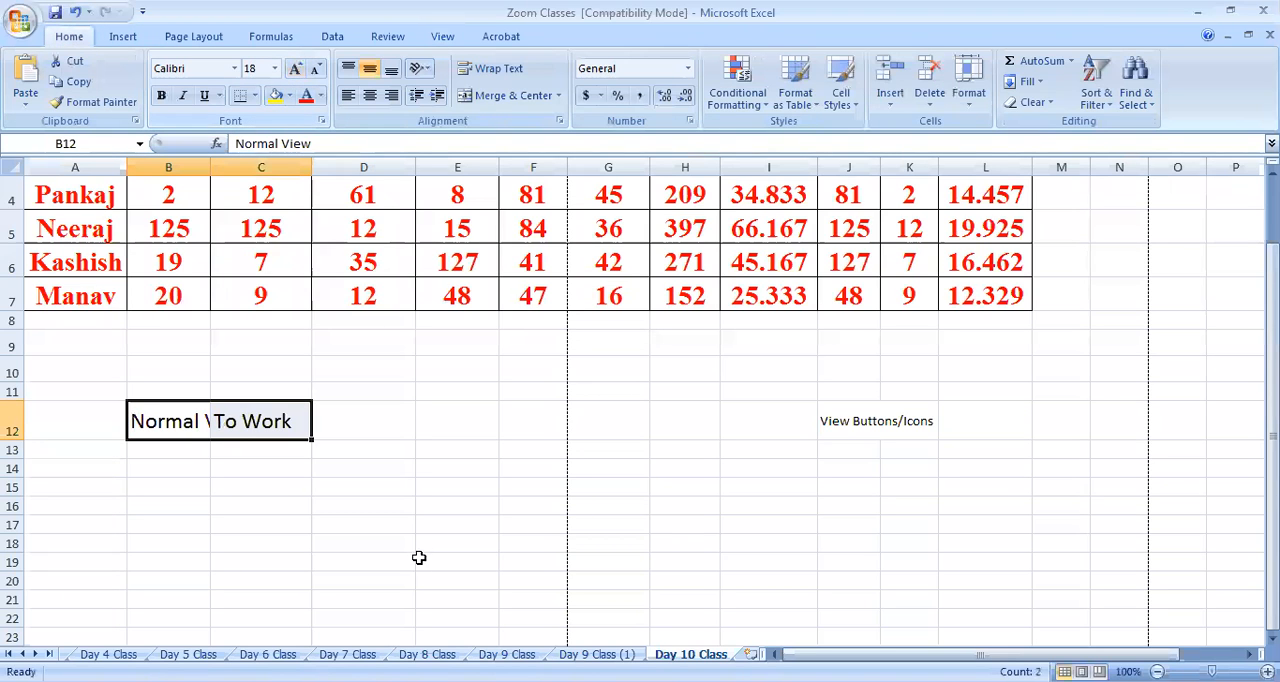
left_click(418, 558)
double_click(209, 168)
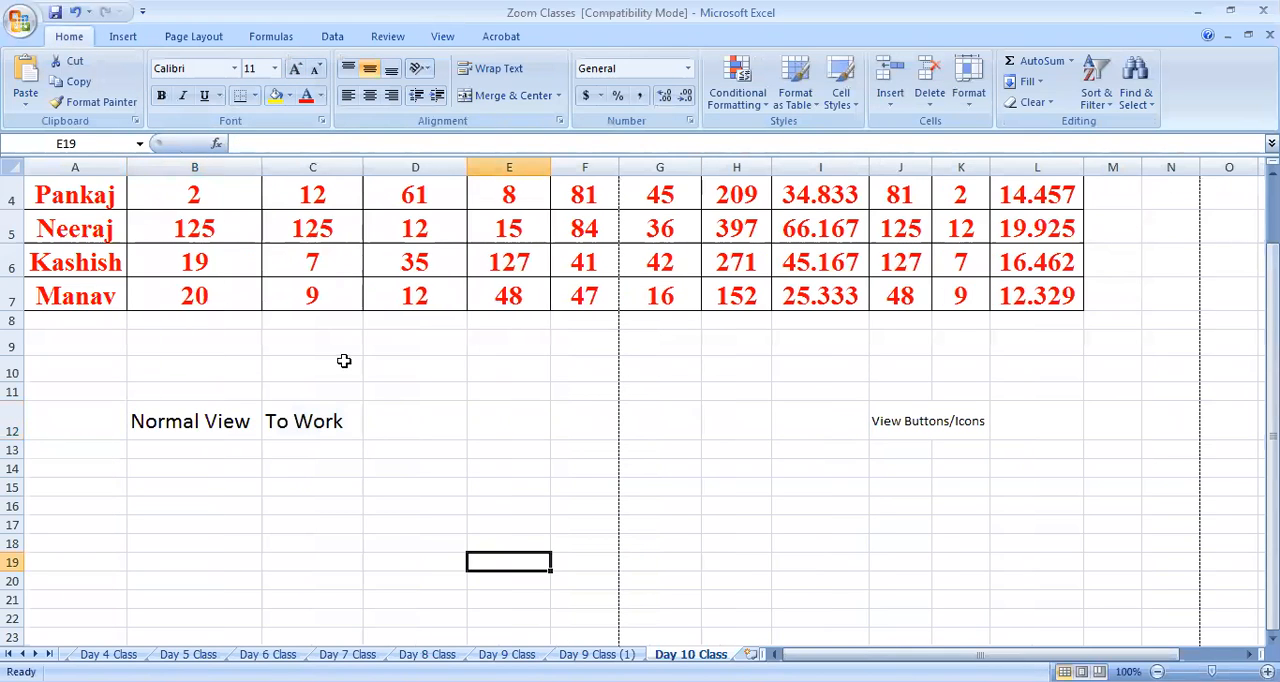
Make the Normal View and To Work notes in B12:C12 bold
left_click_drag(204, 421, 310, 421)
left_click(161, 95)
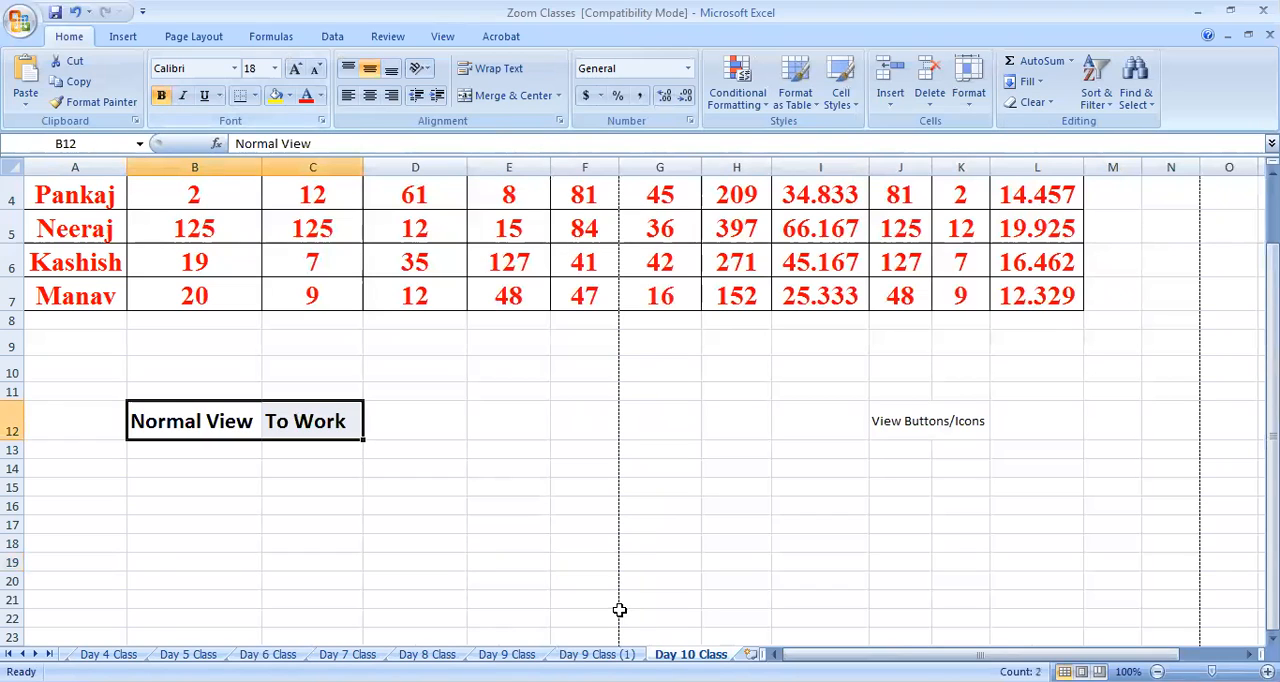
left_click(587, 544)
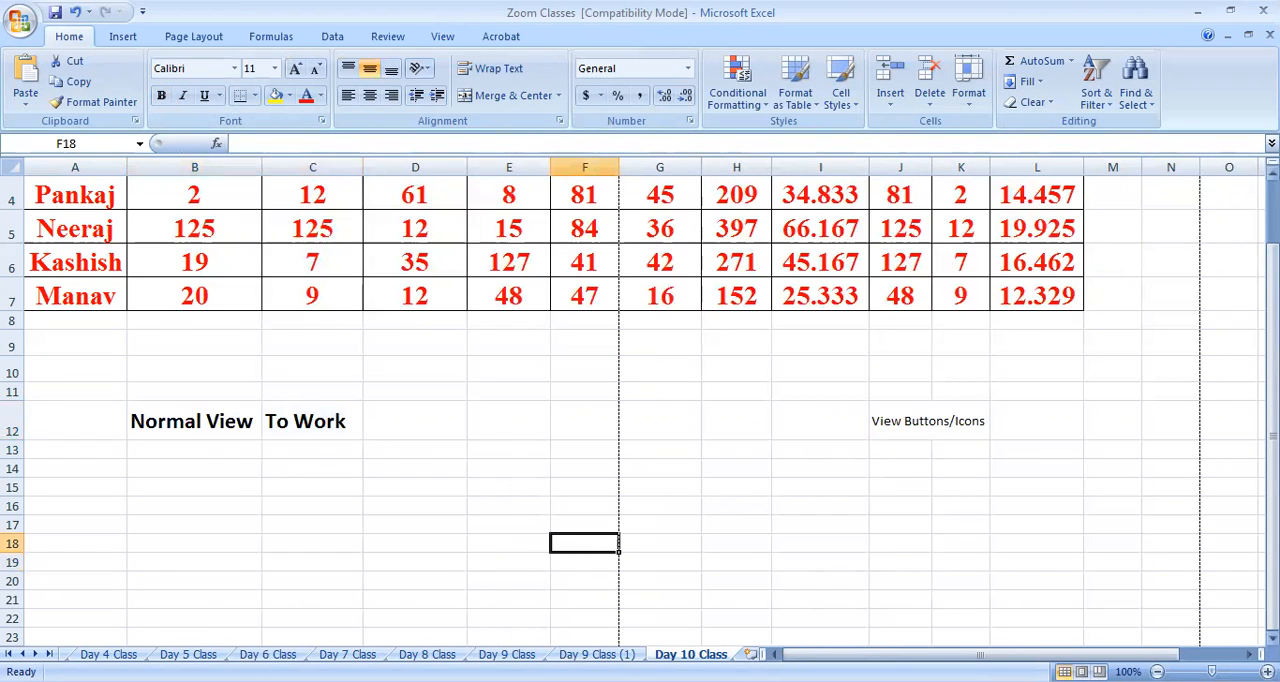
Enter the label "Page layout View" in cell B13, below the Normal View label
left_click(443, 37)
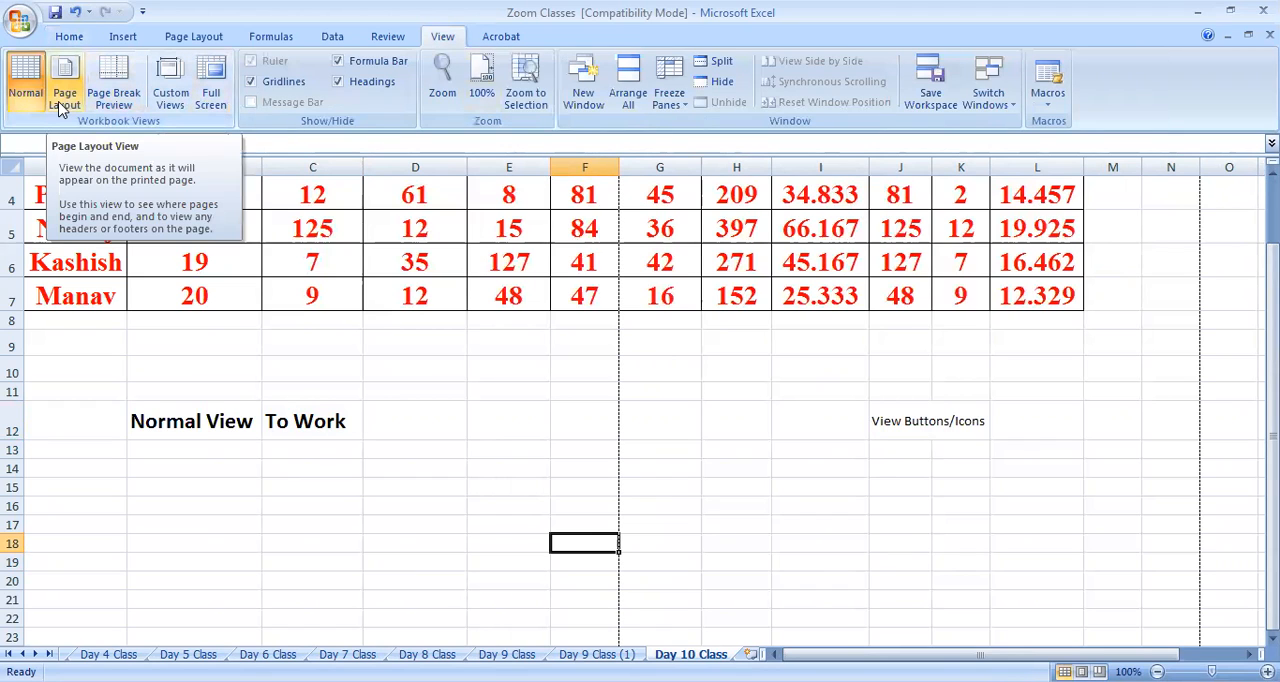
left_click(182, 449)
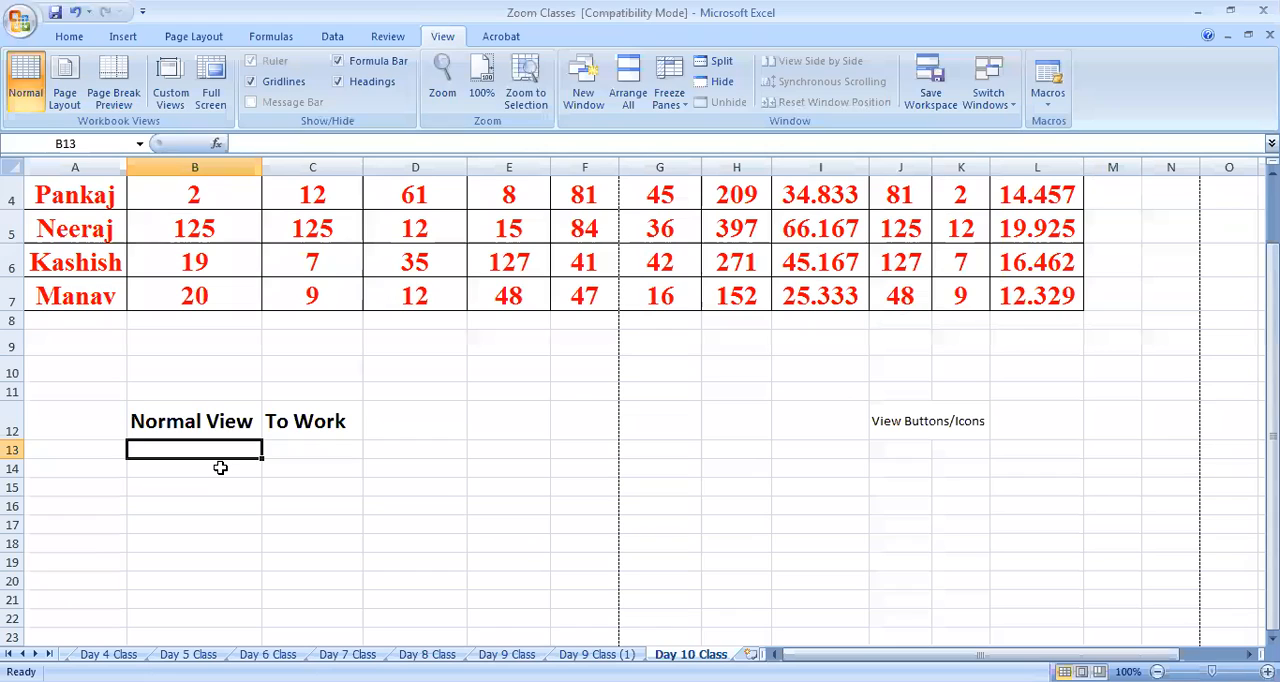
type("Page la")
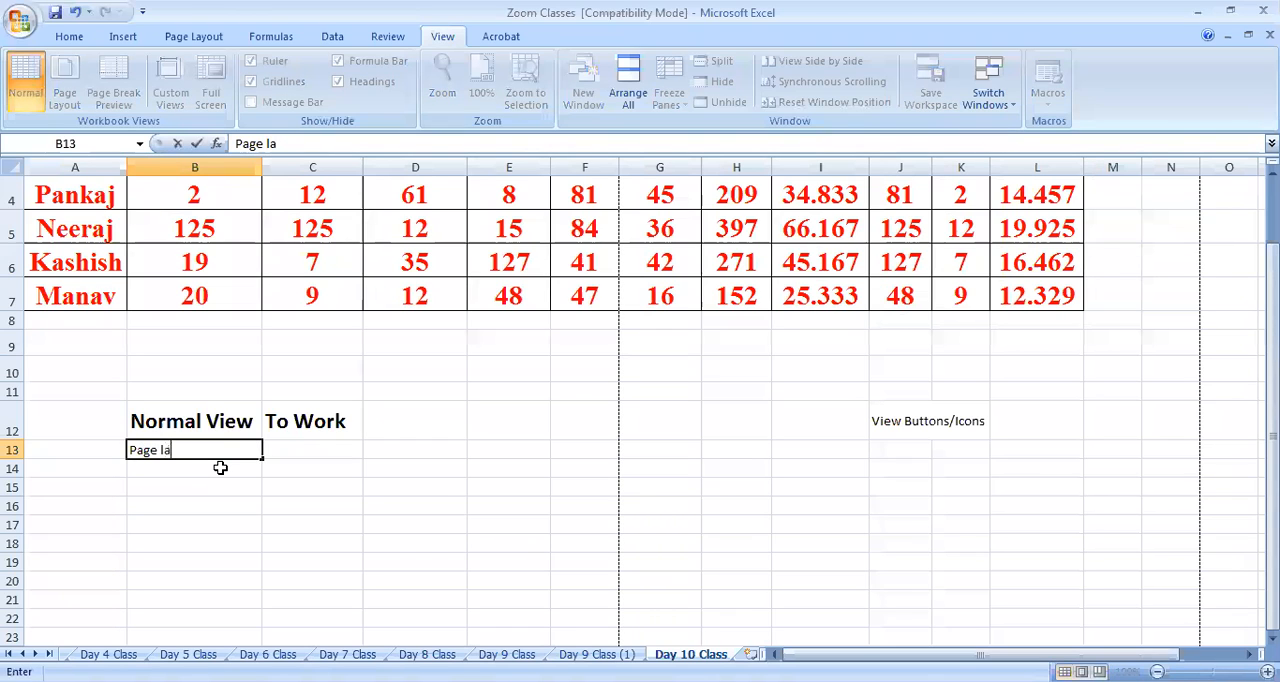
type("yout View")
left_click(259, 524)
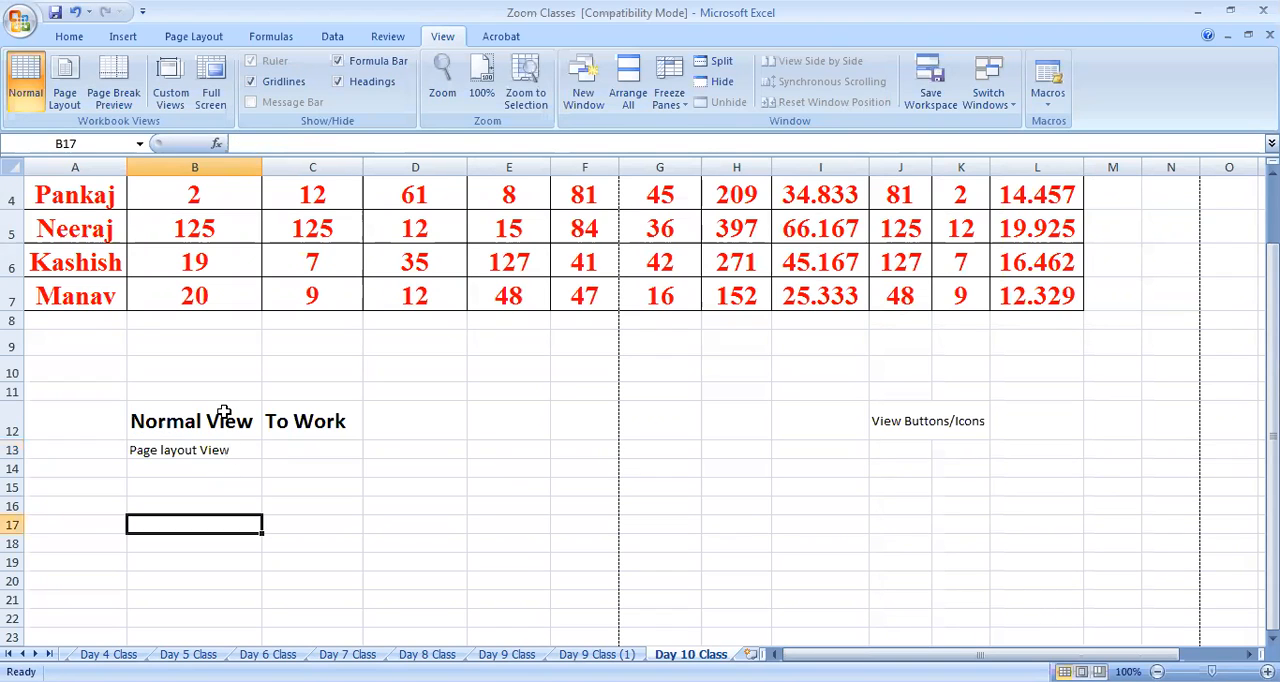
Copy the formatting of the Normal View label onto cell B13 and widen column B to fit the new label
left_click(218, 410)
left_click(64, 40)
left_click(95, 102)
left_click(214, 452)
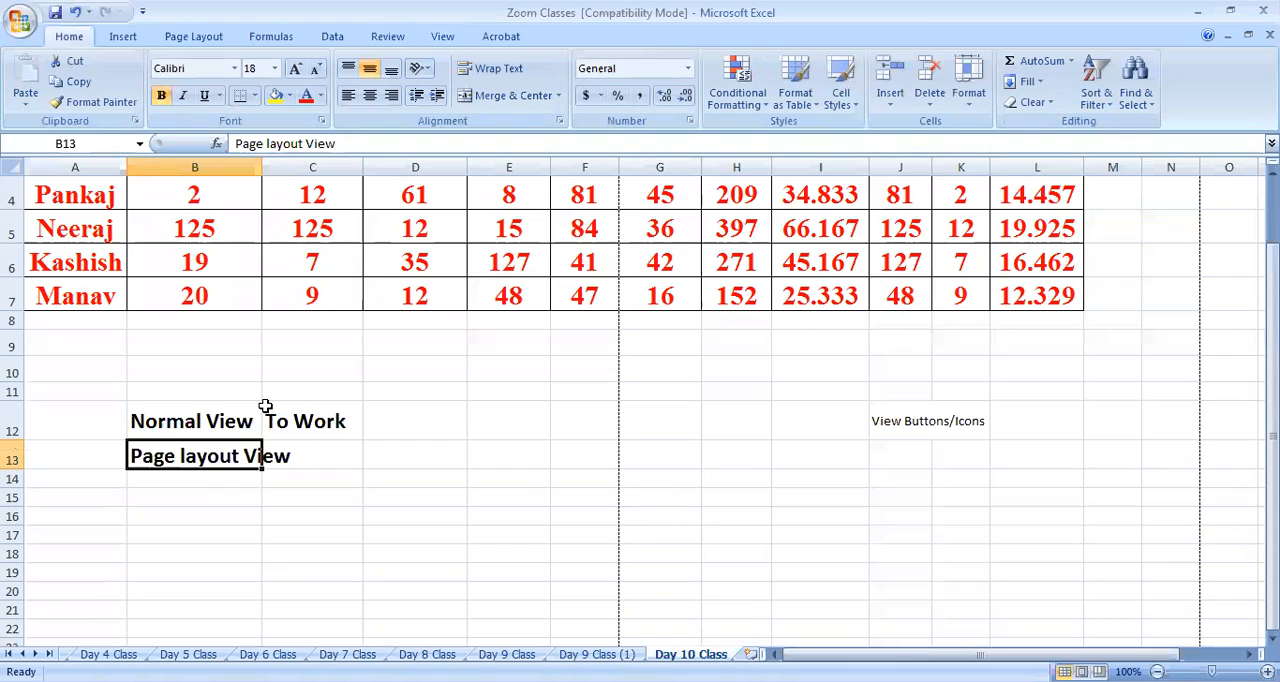
double_click(260, 166)
left_click(357, 457)
left_click(240, 472)
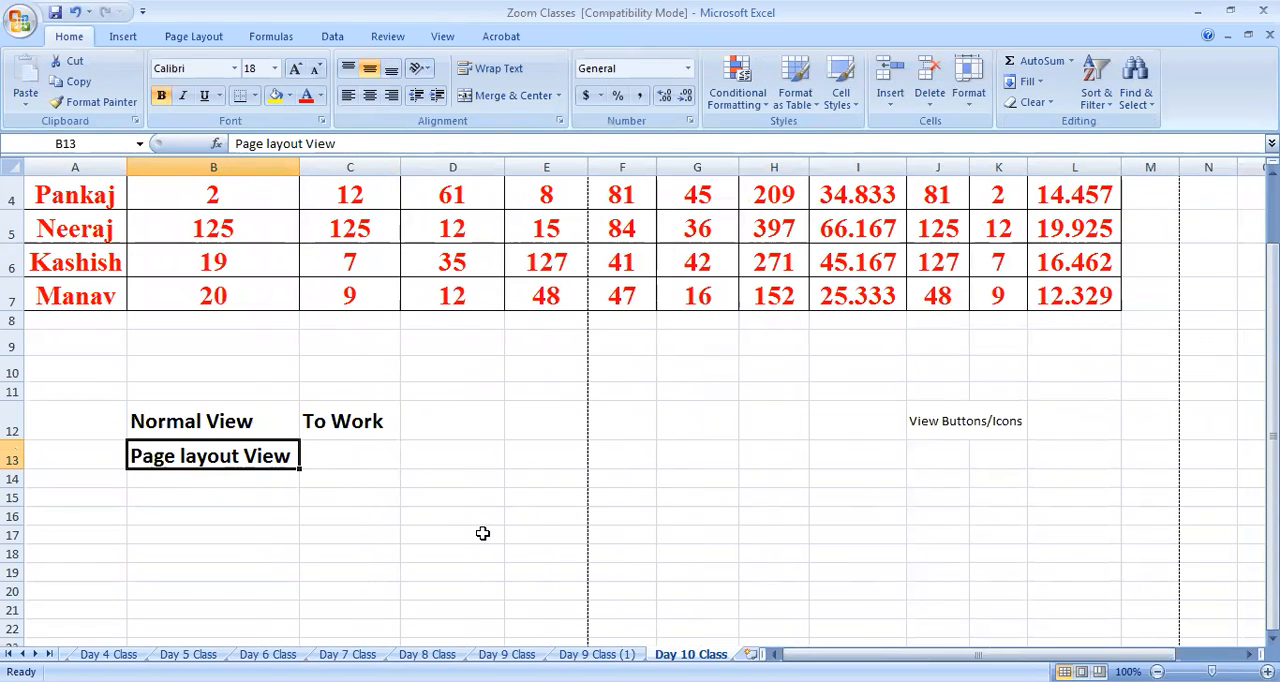
Examine the extent of the marks table and the empty rows below it in Normal view, highlighting ranges from cell A1
left_click(274, 430)
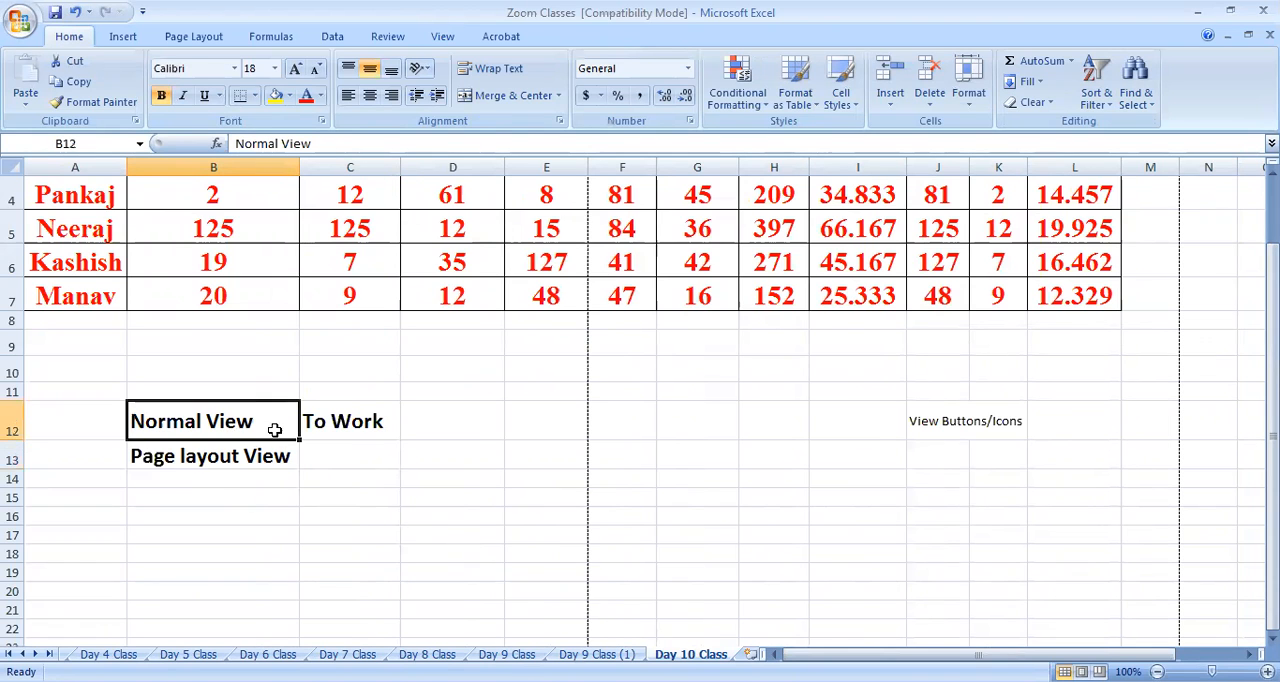
scroll(479, 374, "up", 1)
left_click_drag(89, 203, 1168, 627)
scroll(920, 526, "down", 5)
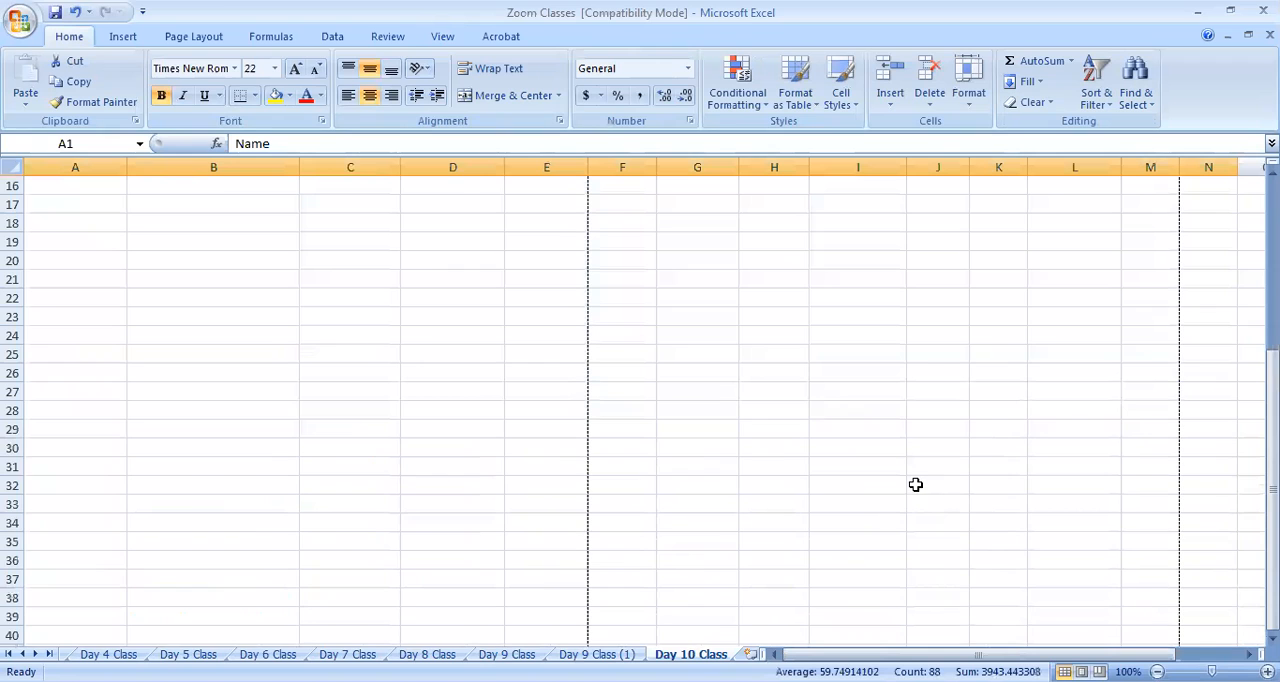
scroll(915, 484, "up", 5)
left_click(100, 216)
left_click_drag(284, 222, 1171, 583)
scroll(766, 543, "down", 7)
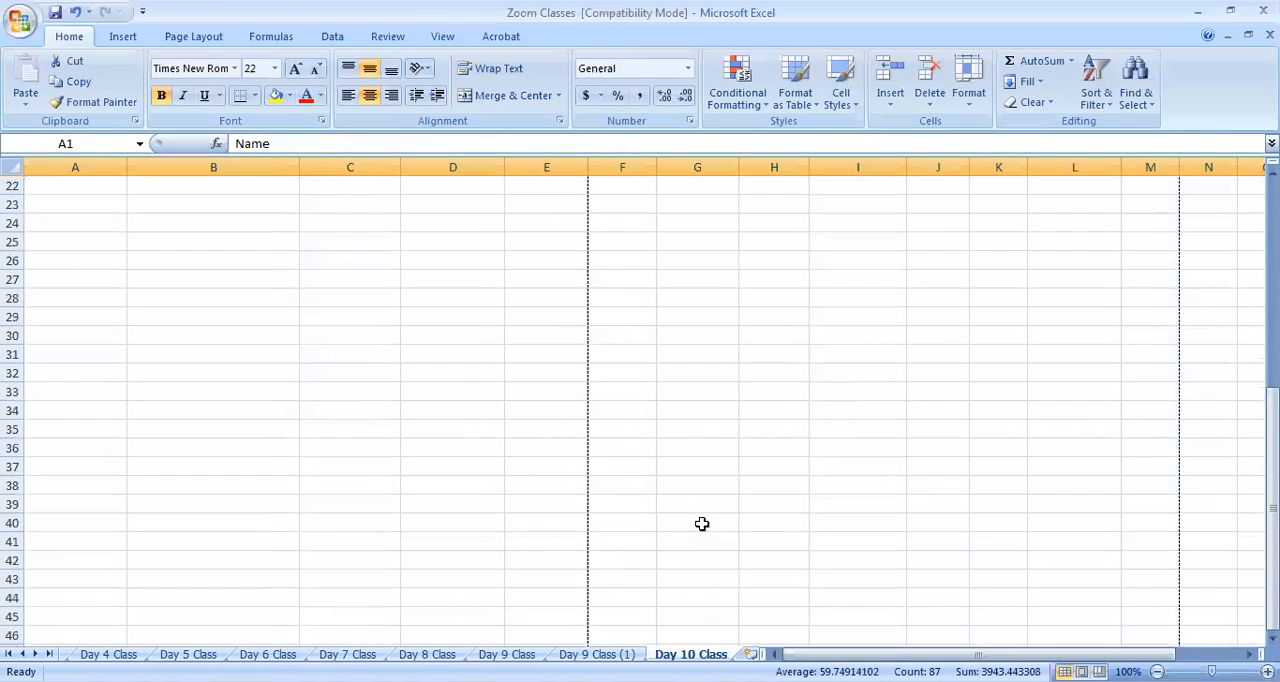
scroll(702, 524, "up", 7)
left_click(570, 536)
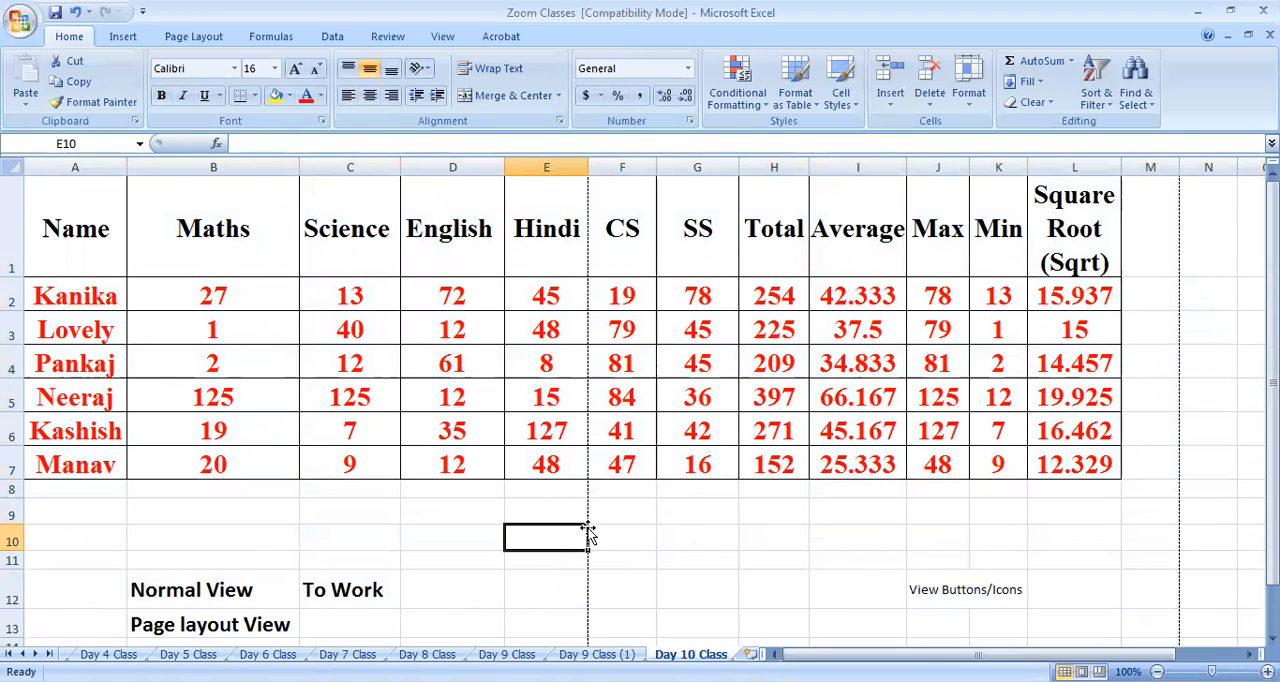
Switch the Day 10 Class sheet to Page Layout view
left_click(280, 626)
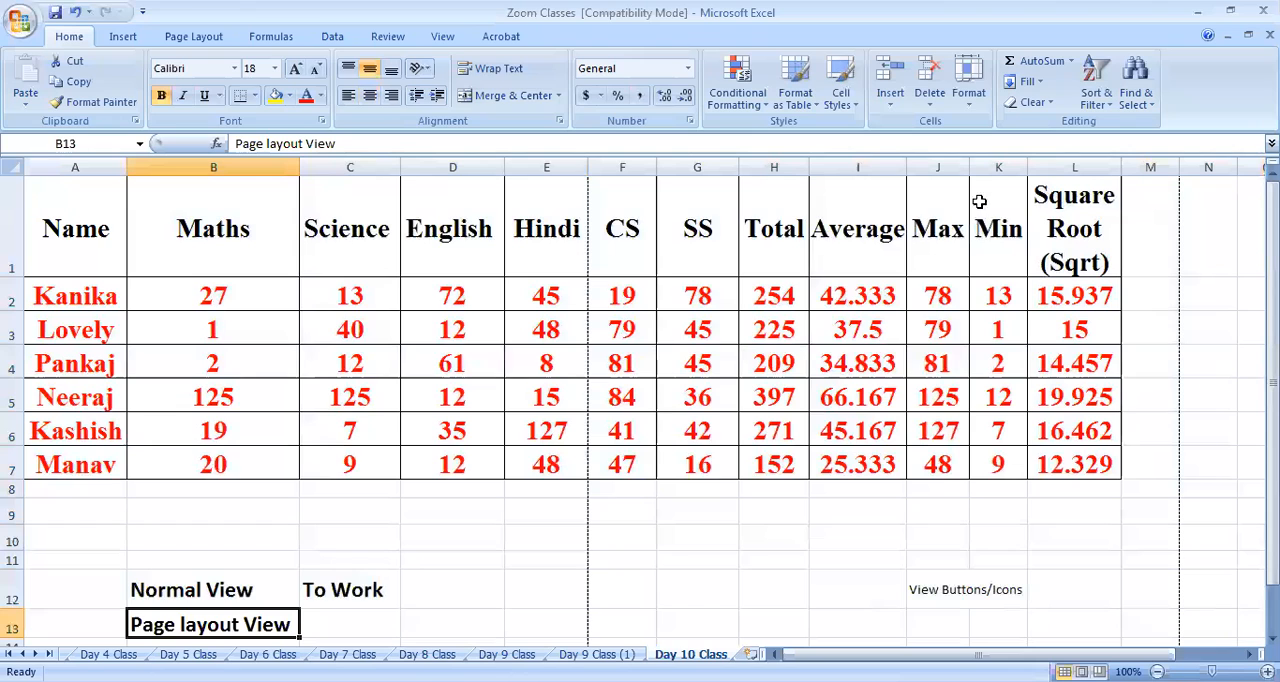
left_click(443, 38)
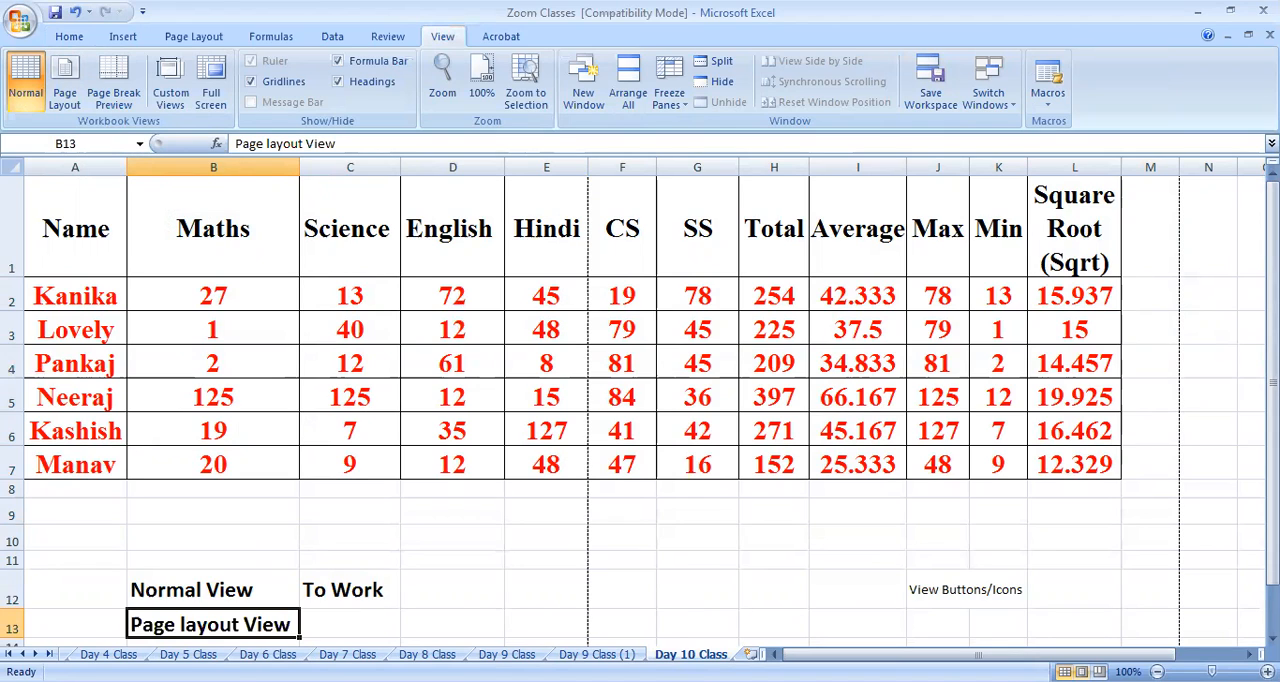
left_click(62, 93)
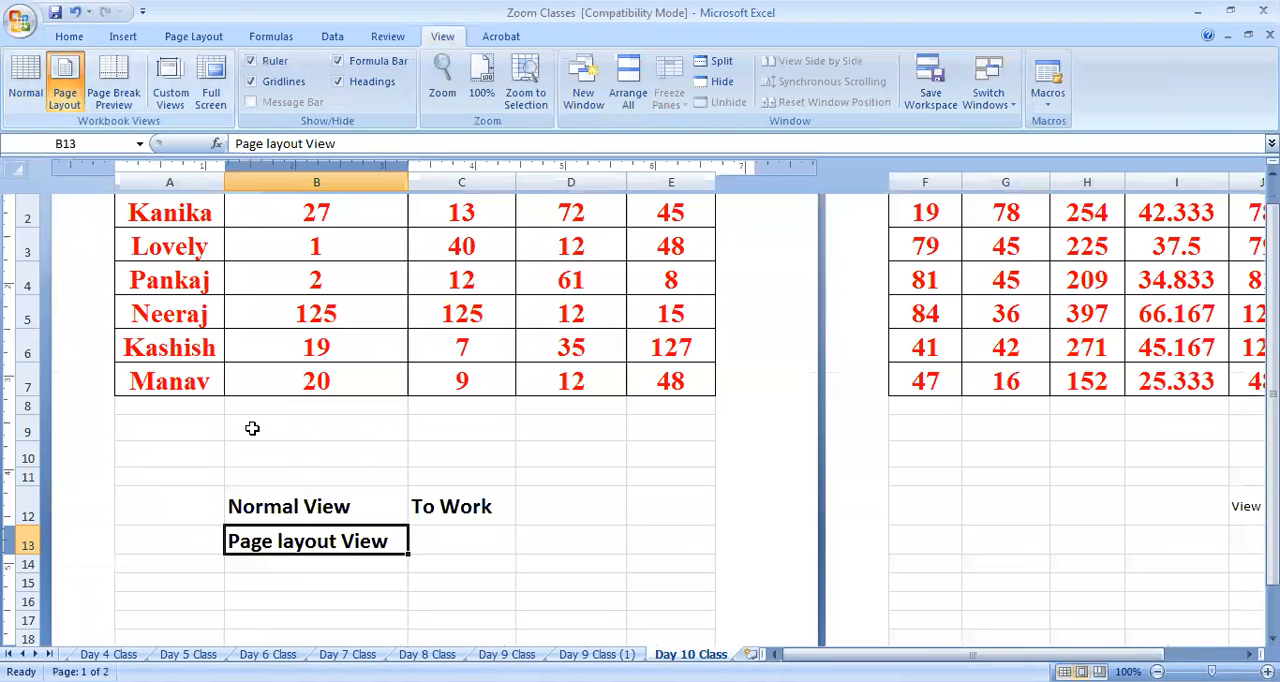
Examine the first page in Page Layout view, from the header area and marks table down through its empty rows
scroll(633, 560, "up", 2)
scroll(633, 561, "down", 11)
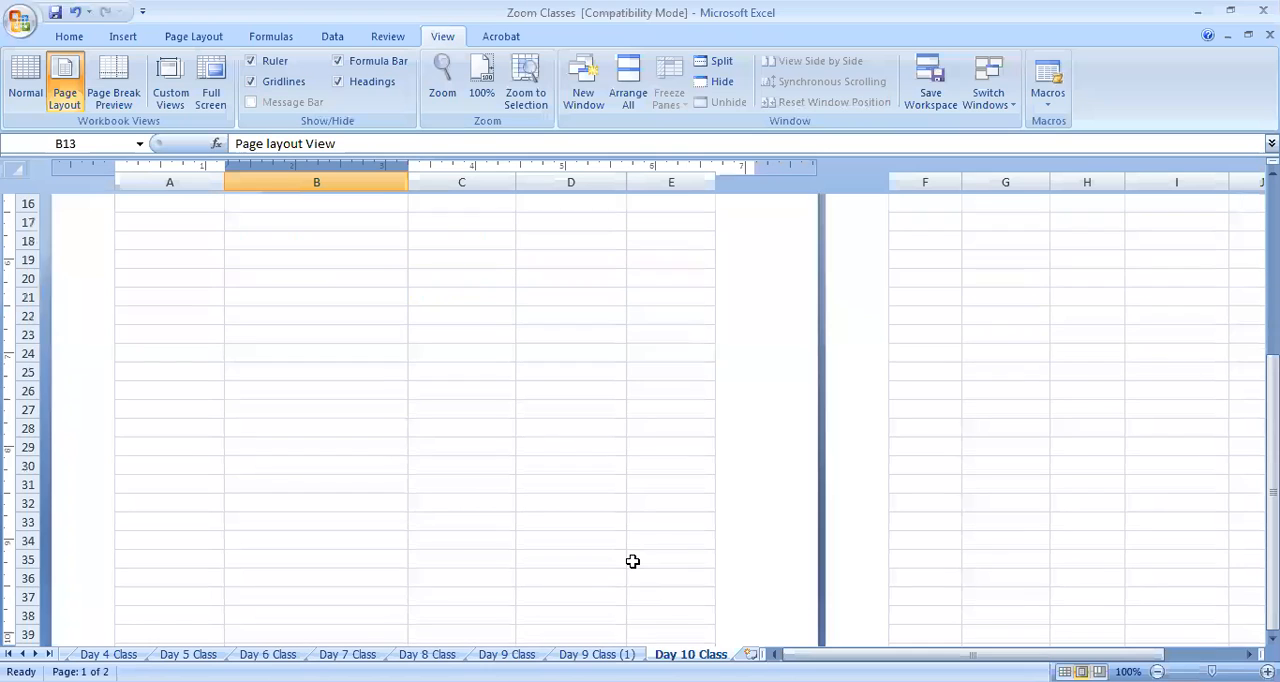
scroll(633, 561, "up", 6)
scroll(633, 561, "up", 5)
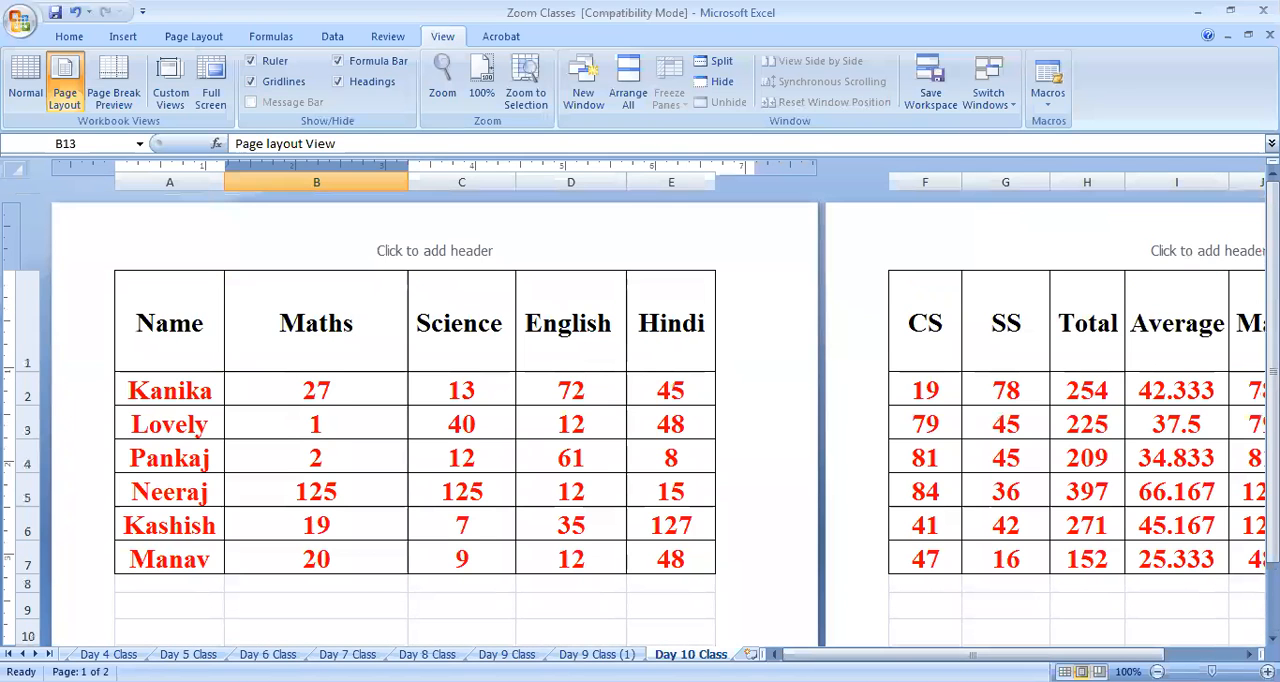
mouse_move(845, 655)
left_mouse_down()
mouse_move(888, 655)
mouse_move(835, 655)
left_mouse_up()
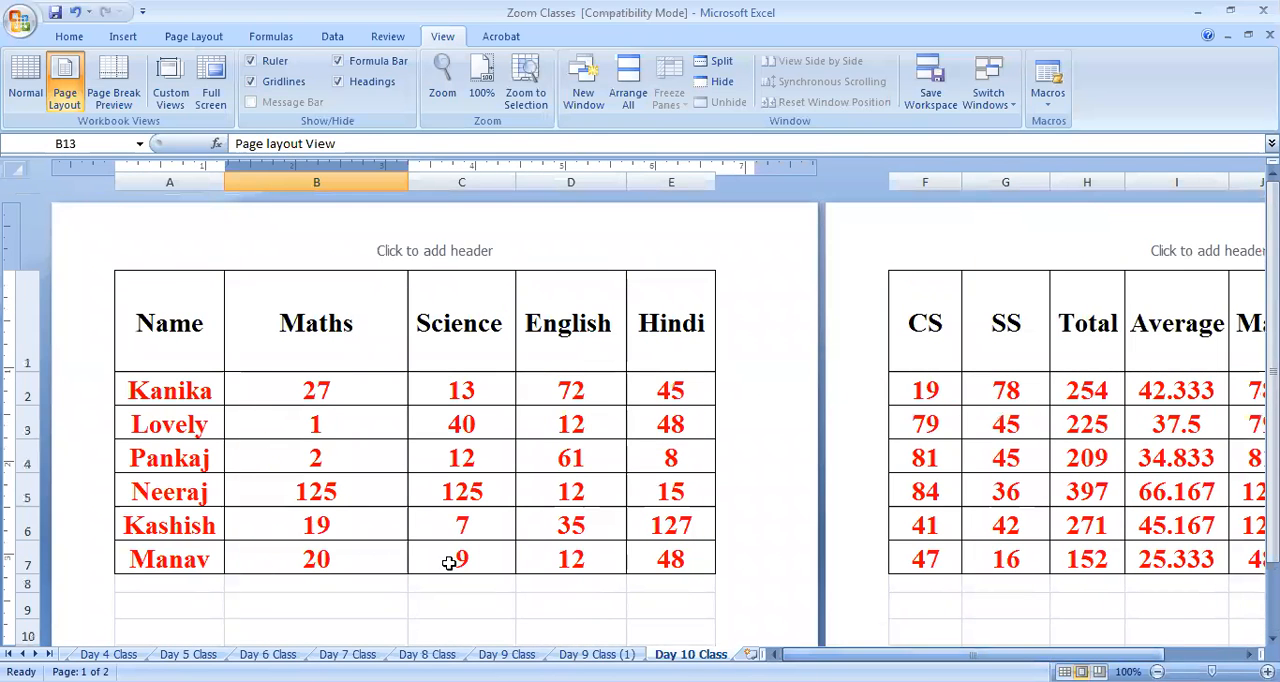
scroll(751, 519, "down", 8)
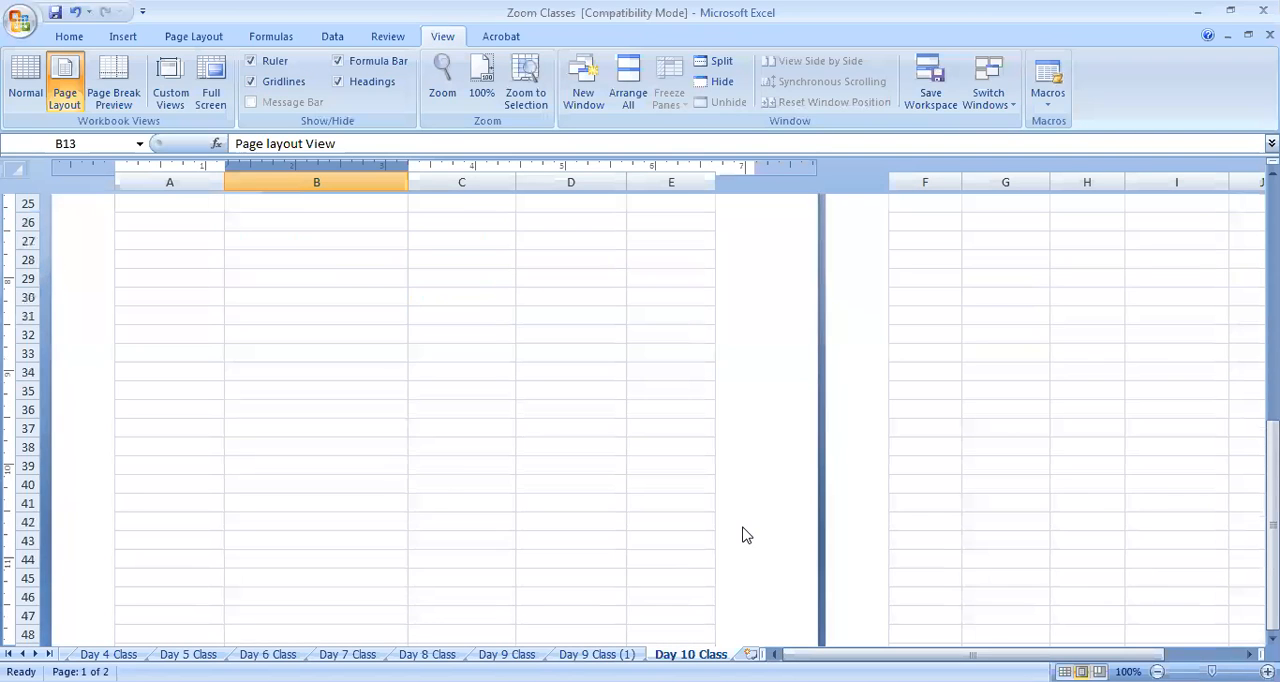
scroll(745, 535, "down", 9)
scroll(575, 492, "up", 9)
scroll(610, 485, "up", 8)
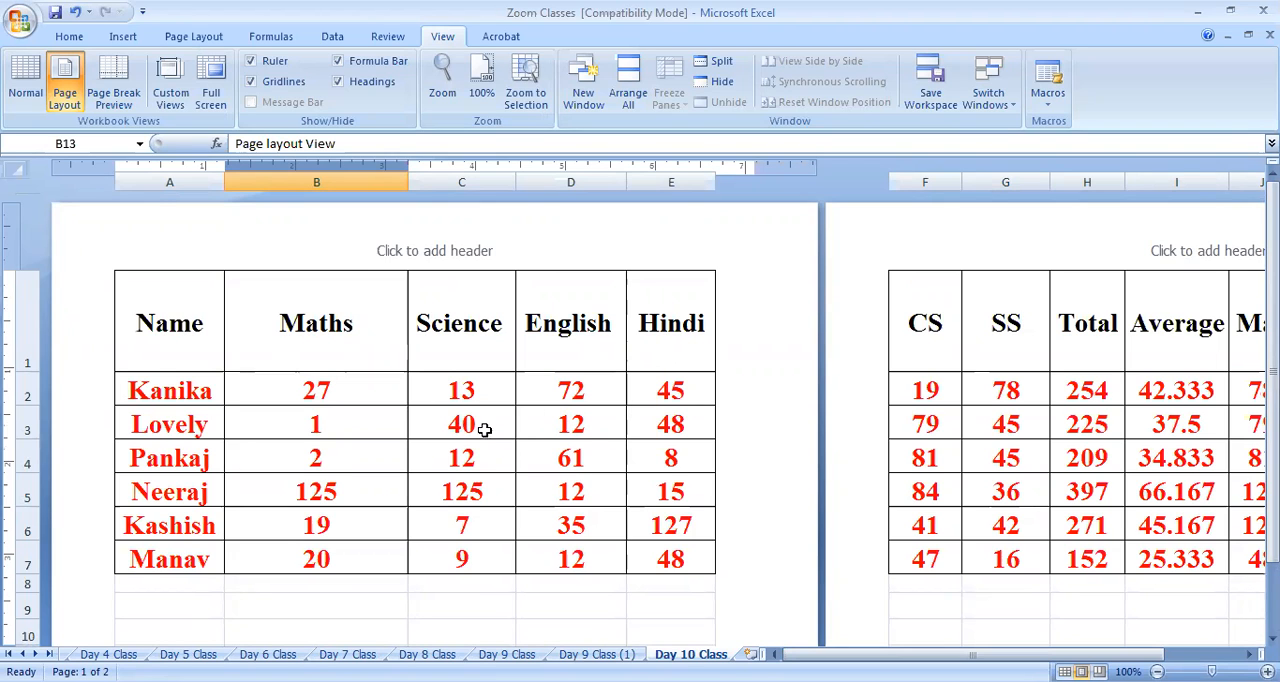
scroll(230, 370, "down", 1)
scroll(412, 382, "up", 1)
Examine how the marks table splits across two pages, highlighting A1:E7 on the first and columns F to M on the second
left_click_drag(189, 328, 681, 560)
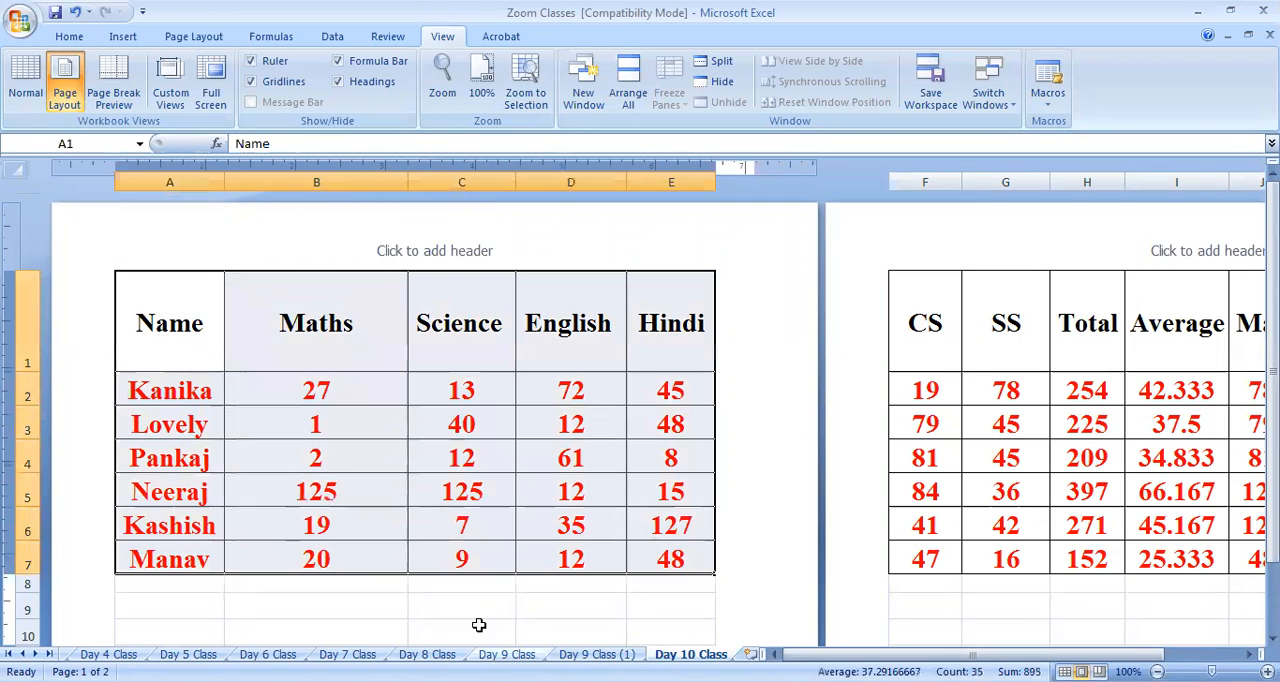
left_click(437, 597)
left_click_drag(137, 320, 634, 556)
left_click_drag(183, 346, 686, 557)
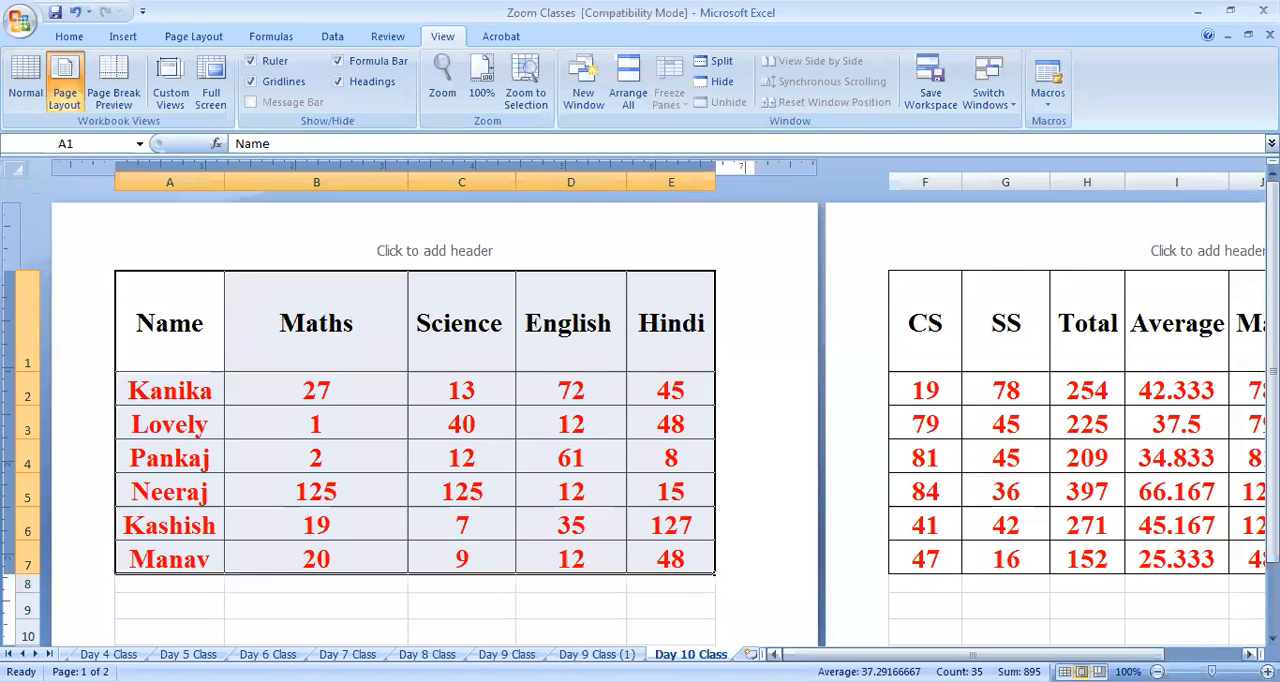
left_click_drag(920, 655, 995, 655)
left_click_drag(575, 315, 1042, 556)
left_click_drag(1118, 302, 1136, 552)
scroll(418, 470, "down", 5)
scroll(418, 470, "down", 5)
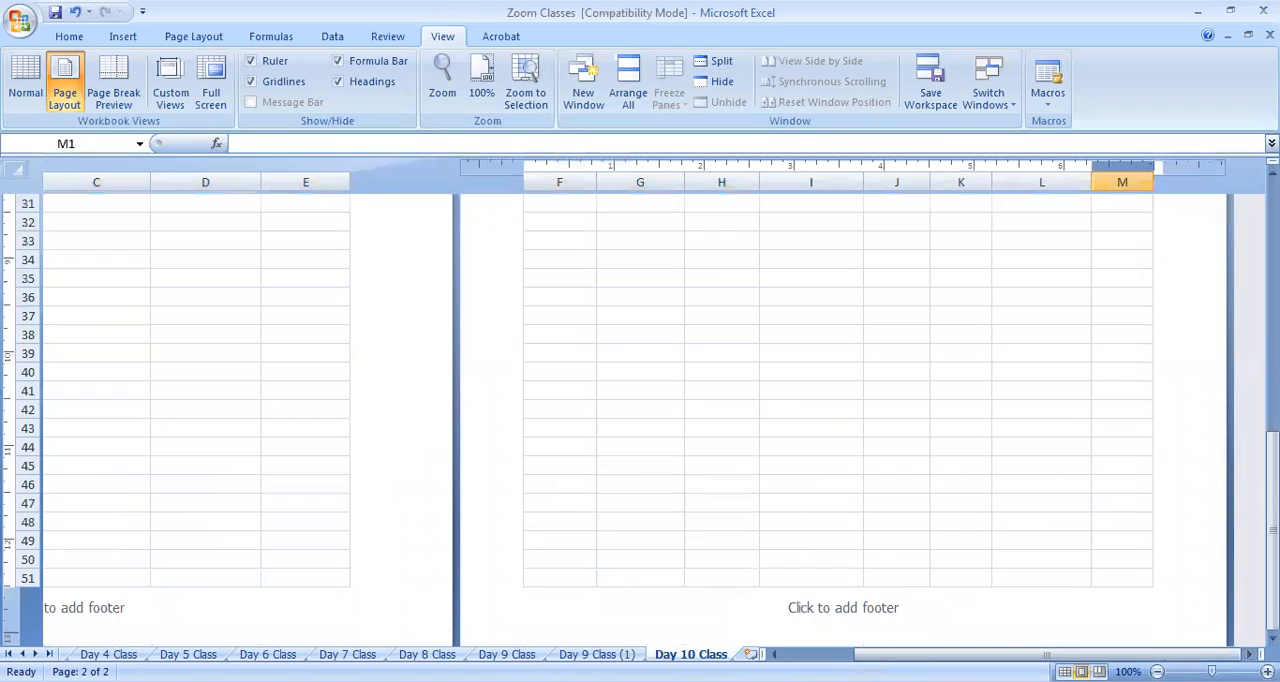
Return to the first page and review the marks table and the view notes below it in Page Layout view
scroll(480, 463, "left", 3)
scroll(480, 463, "up", 8)
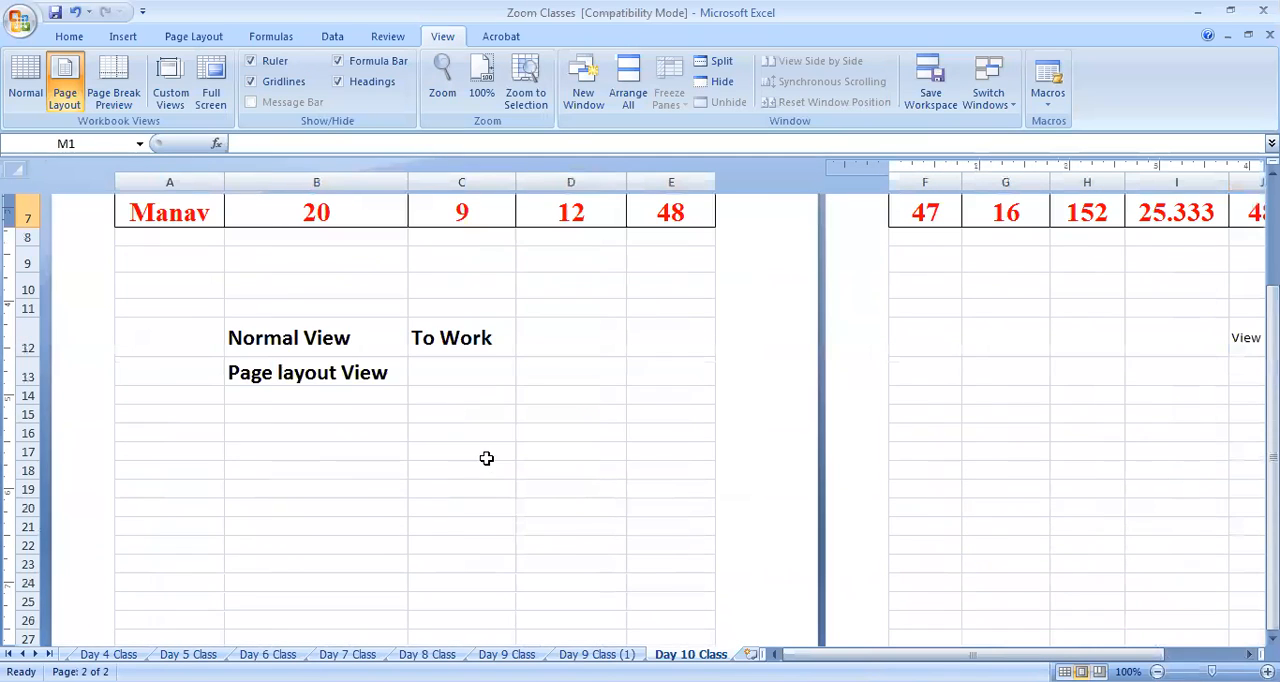
scroll(510, 456, "up", 3)
scroll(640, 459, "down", 3)
scroll(637, 460, "up", 3)
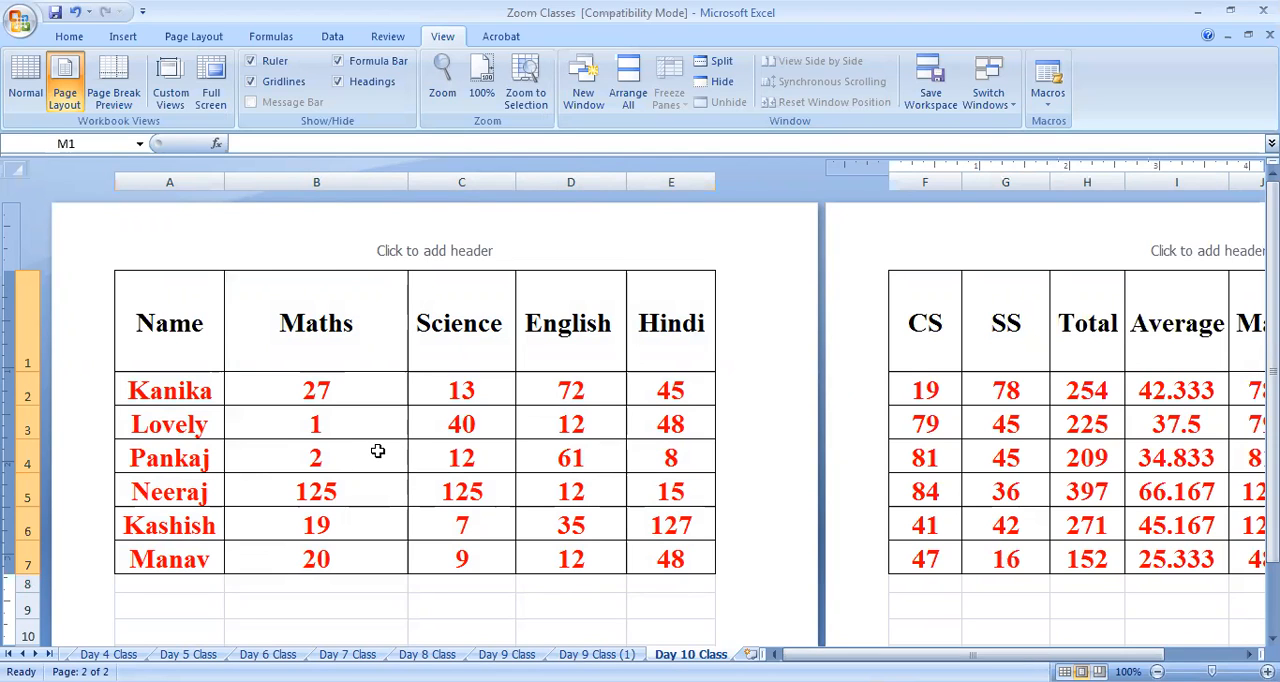
scroll(378, 451, "down", 3)
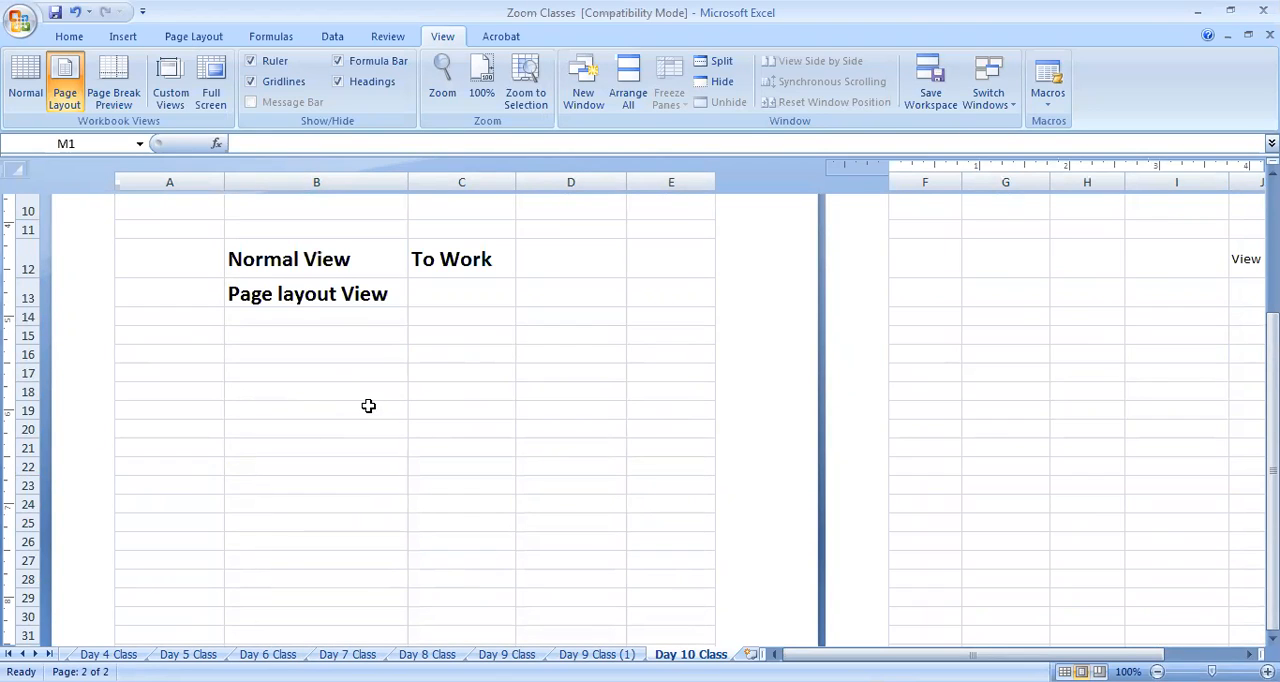
scroll(363, 407, "up", 3)
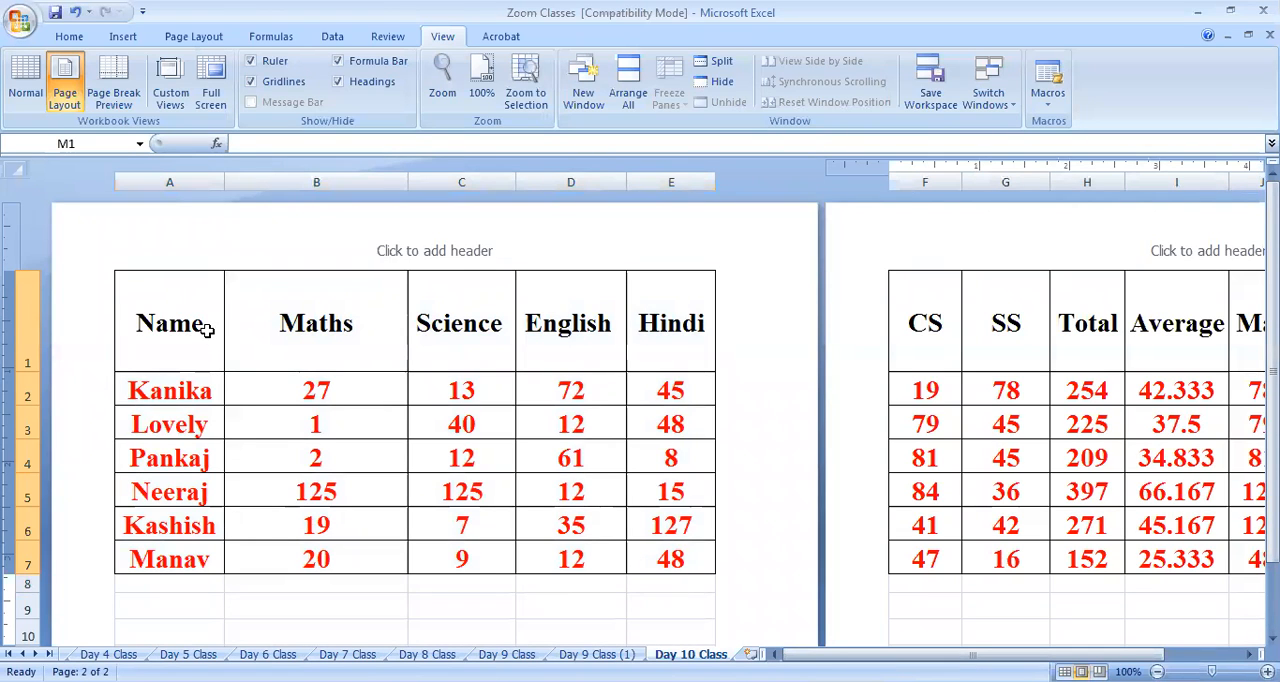
scroll(395, 420, "down", 3)
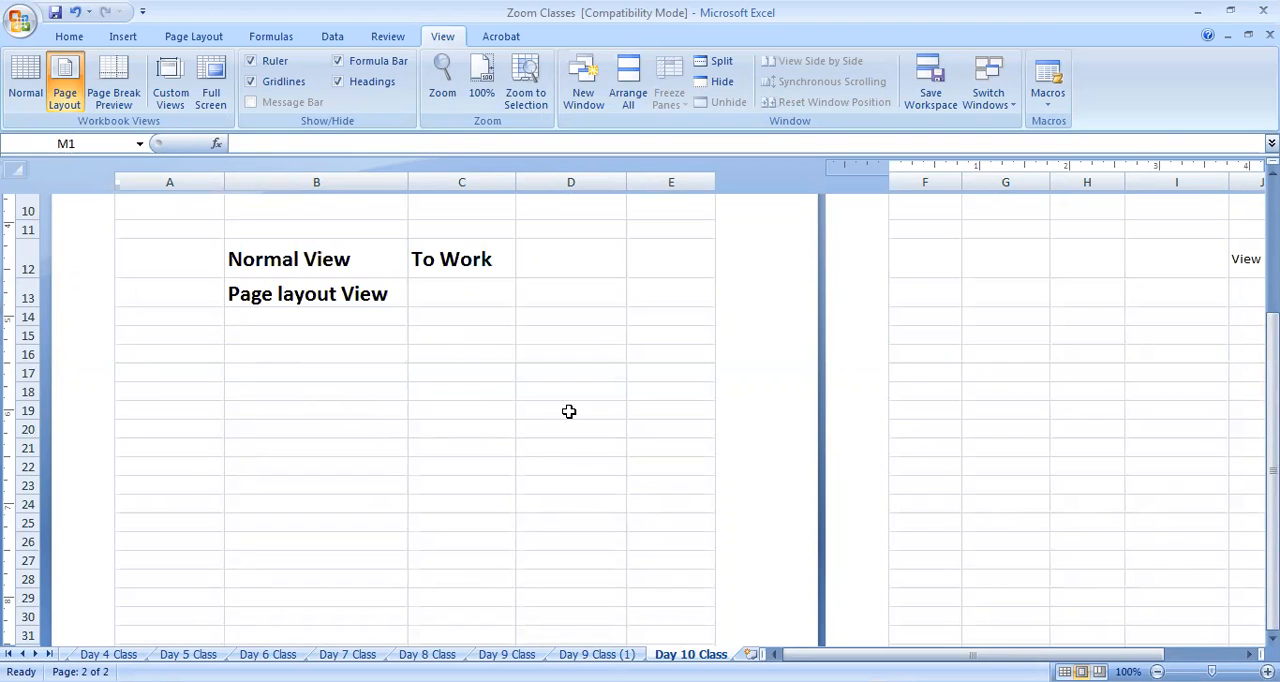
Examine the first page in Page Layout view again, highlighting A1:E7 and looking through the notes and empty rows around C20
scroll(568, 411, "down", 1)
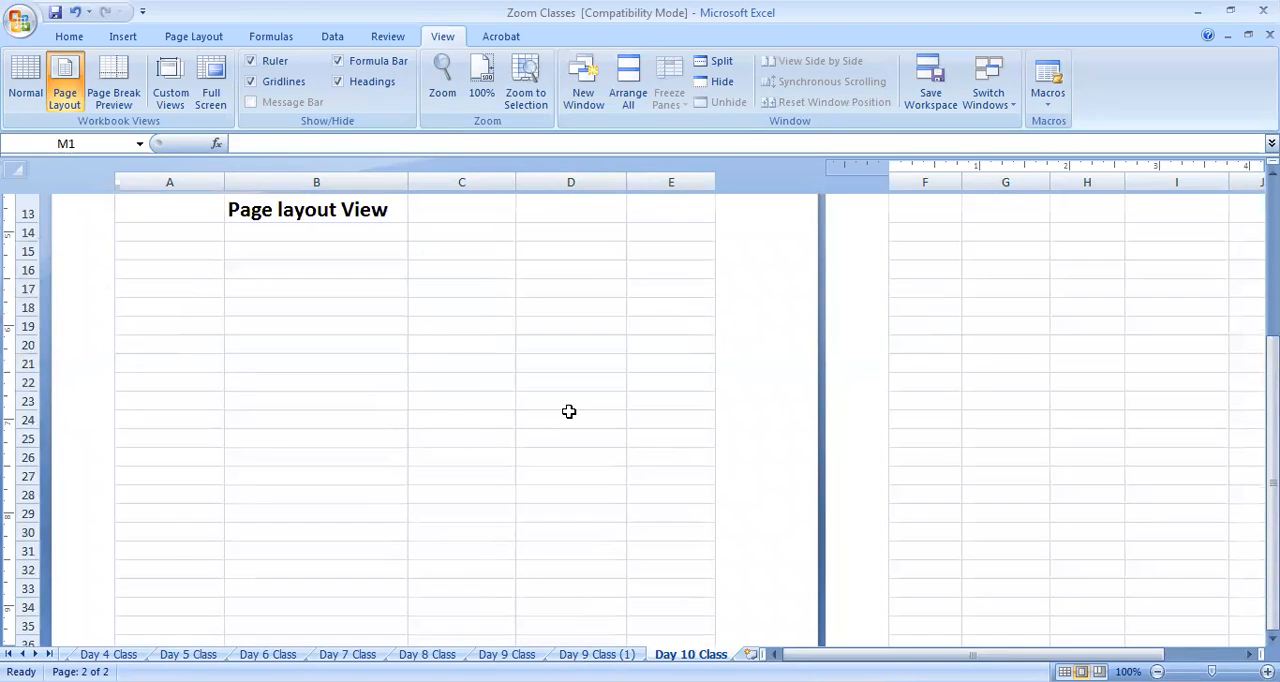
scroll(568, 411, "up", 3)
scroll(568, 411, "up", 3)
left_click_drag(186, 320, 712, 566)
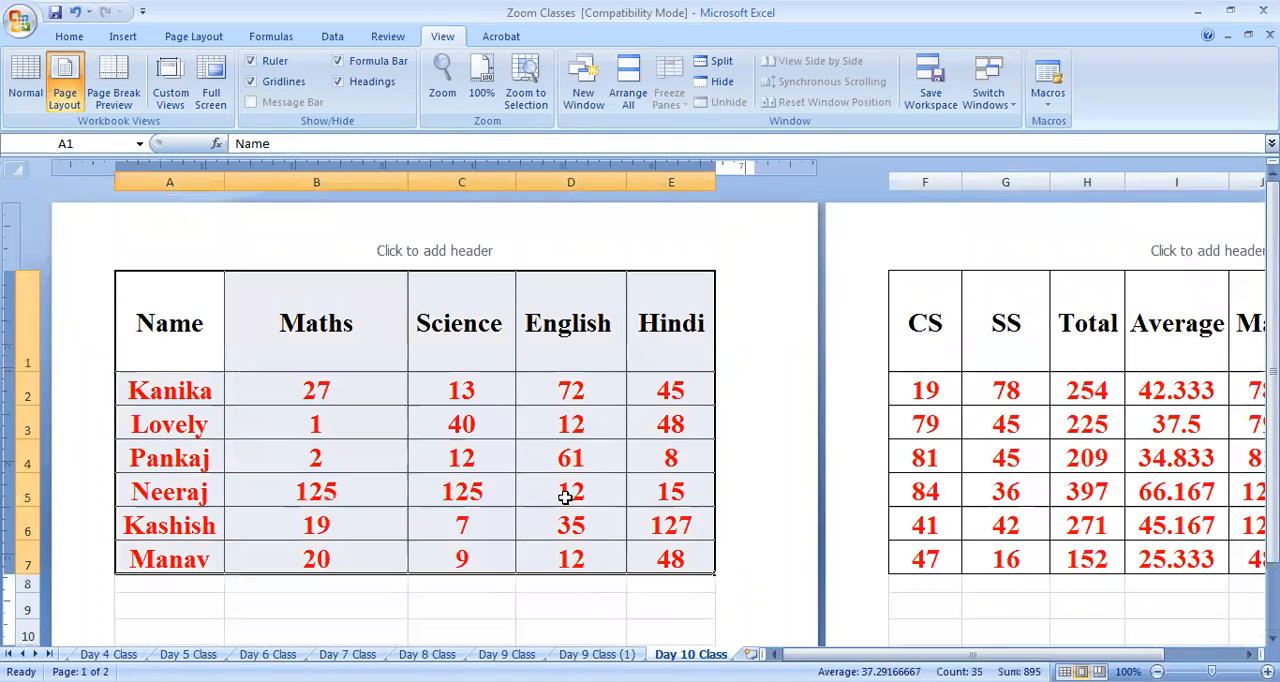
scroll(500, 450, "down", 3)
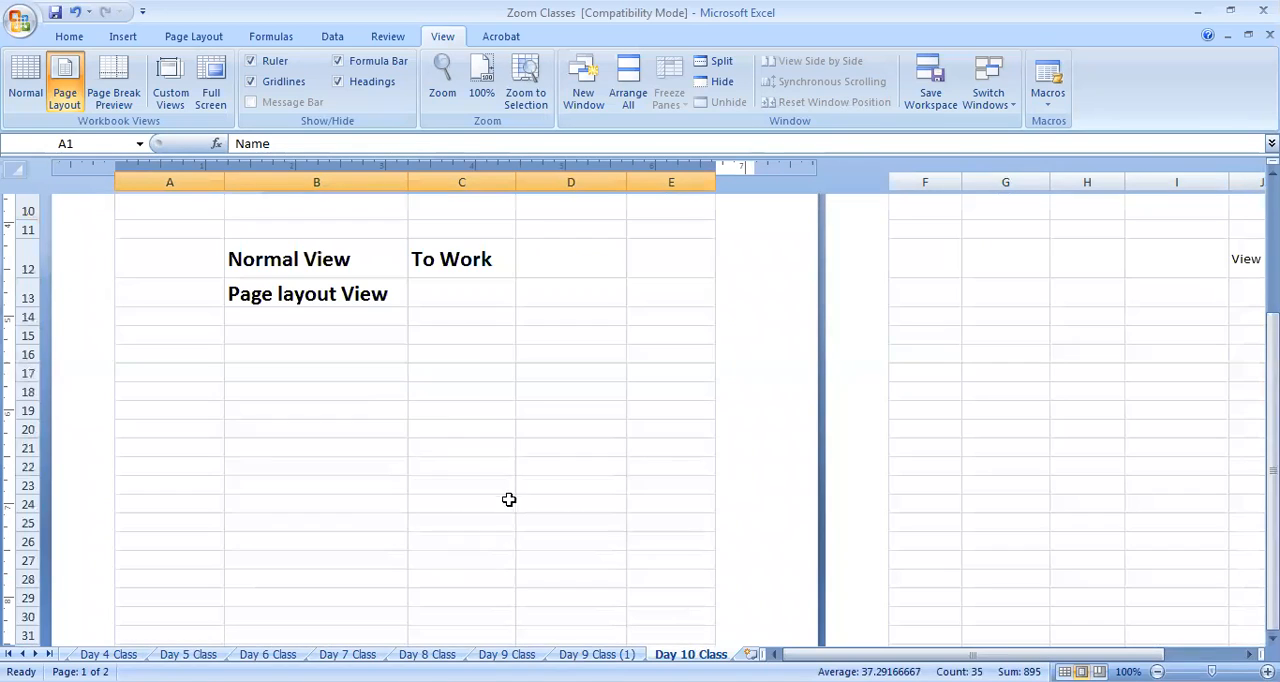
left_click(504, 430)
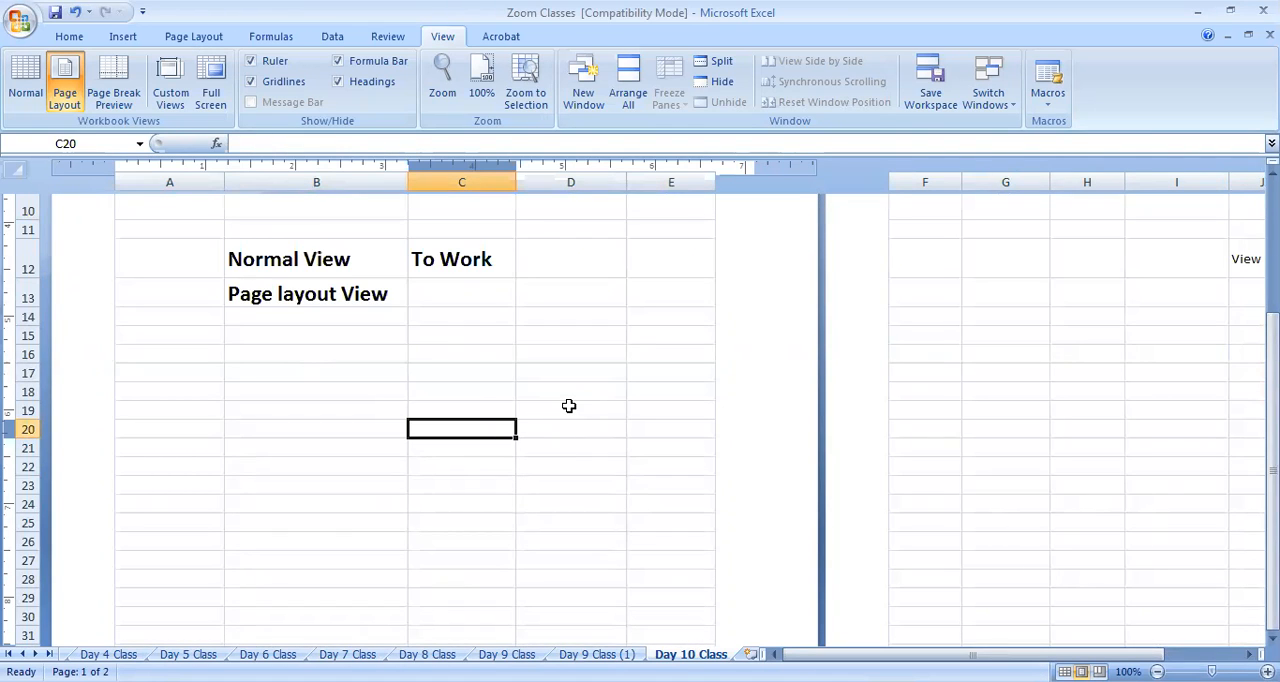
scroll(569, 405, "down", 3)
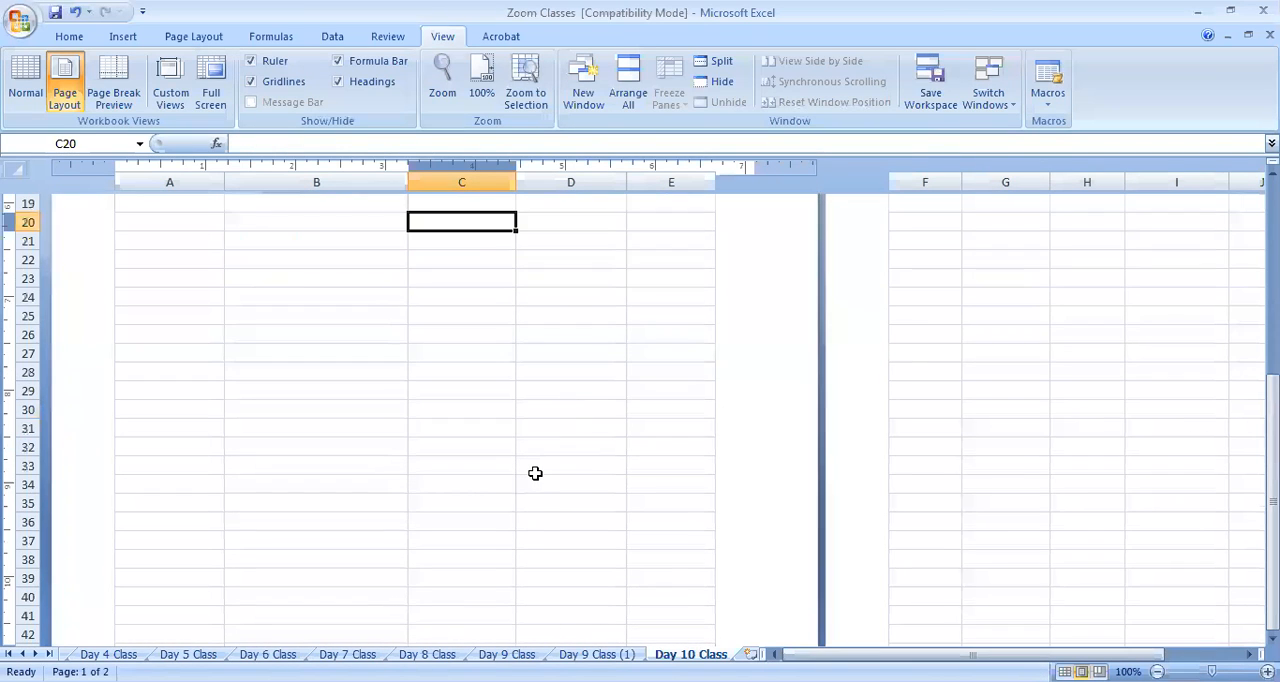
scroll(535, 473, "up", 5)
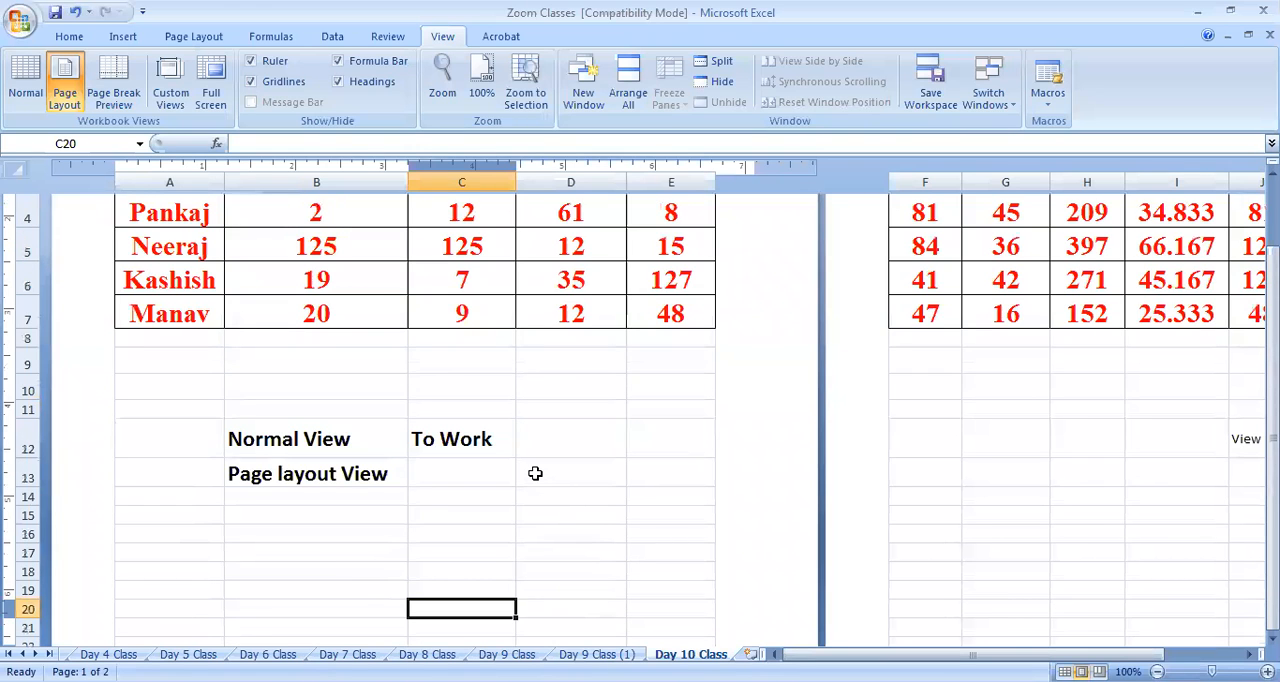
scroll(536, 471, "up", 3)
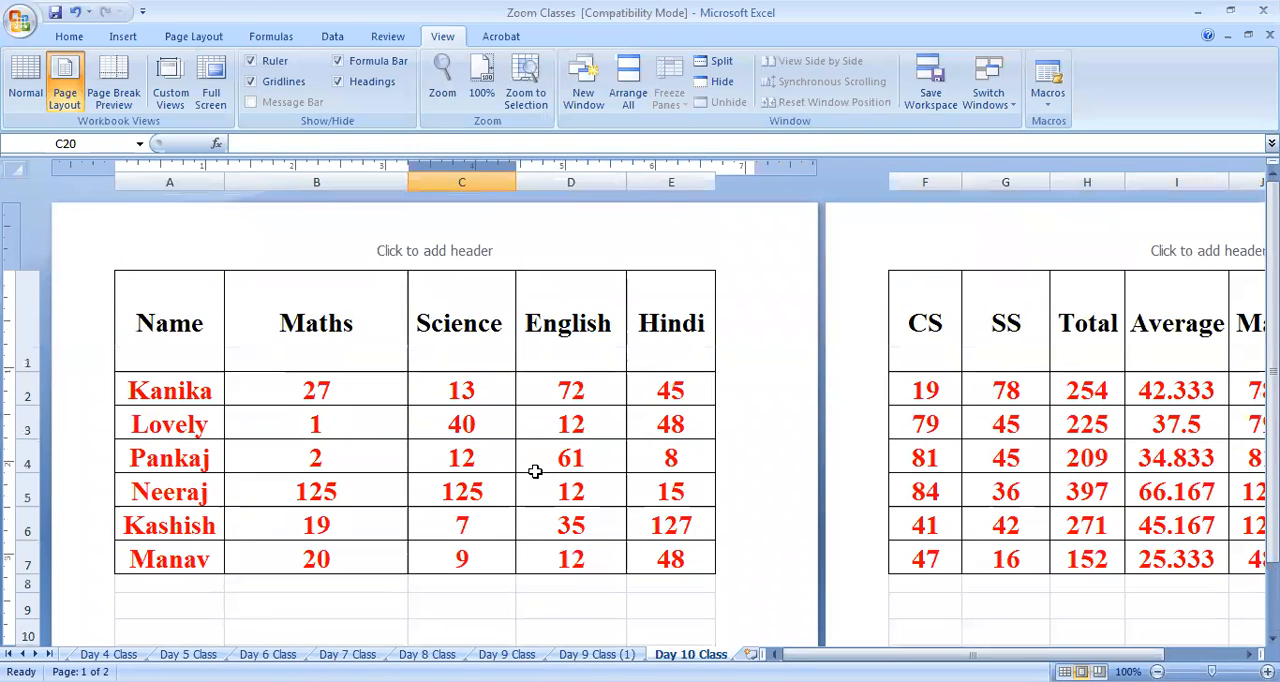
scroll(396, 464, "down", 3)
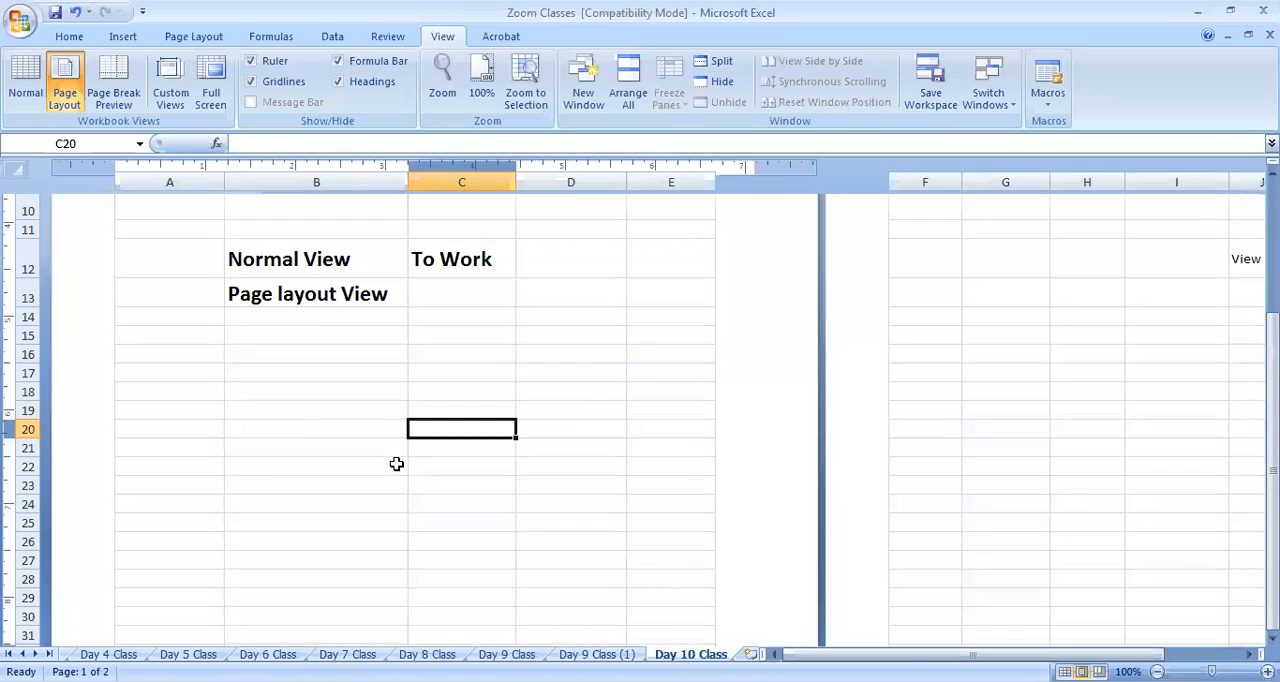
scroll(411, 429, "down", 3)
scroll(417, 394, "up", 4)
Enter "Print Preview" in cell C13 beside the "Page layout View" label
left_click(420, 350)
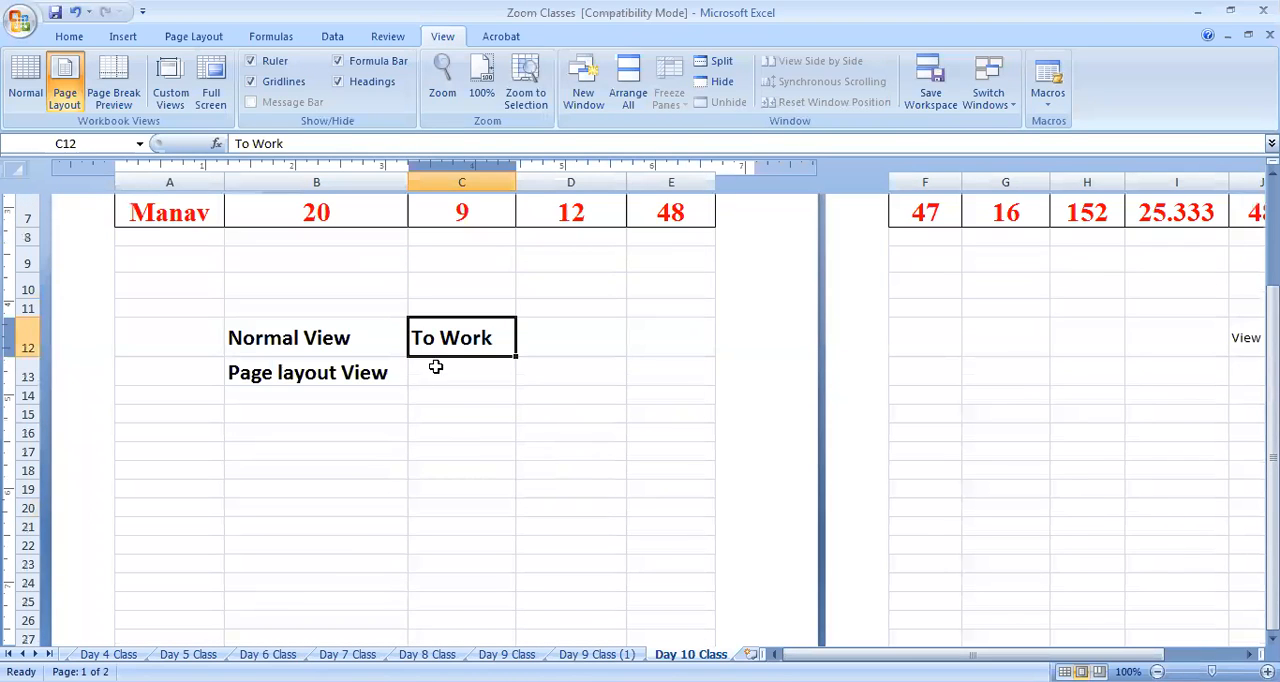
left_click(436, 367)
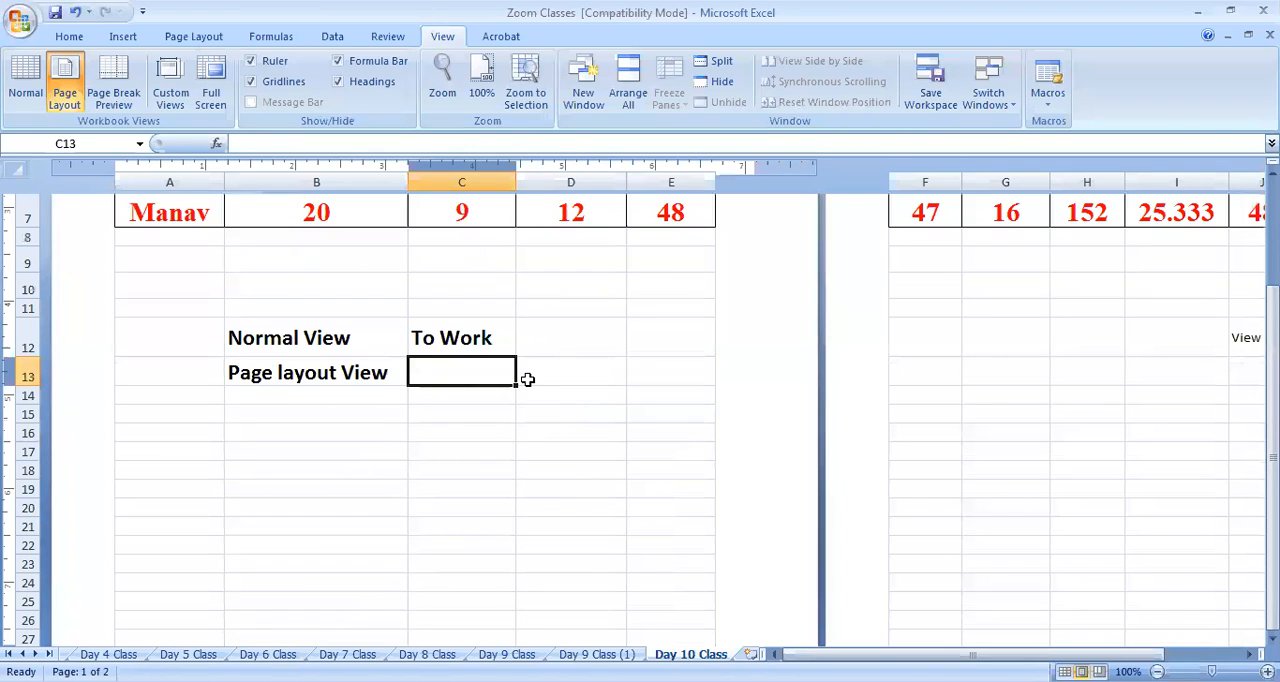
type("Print")
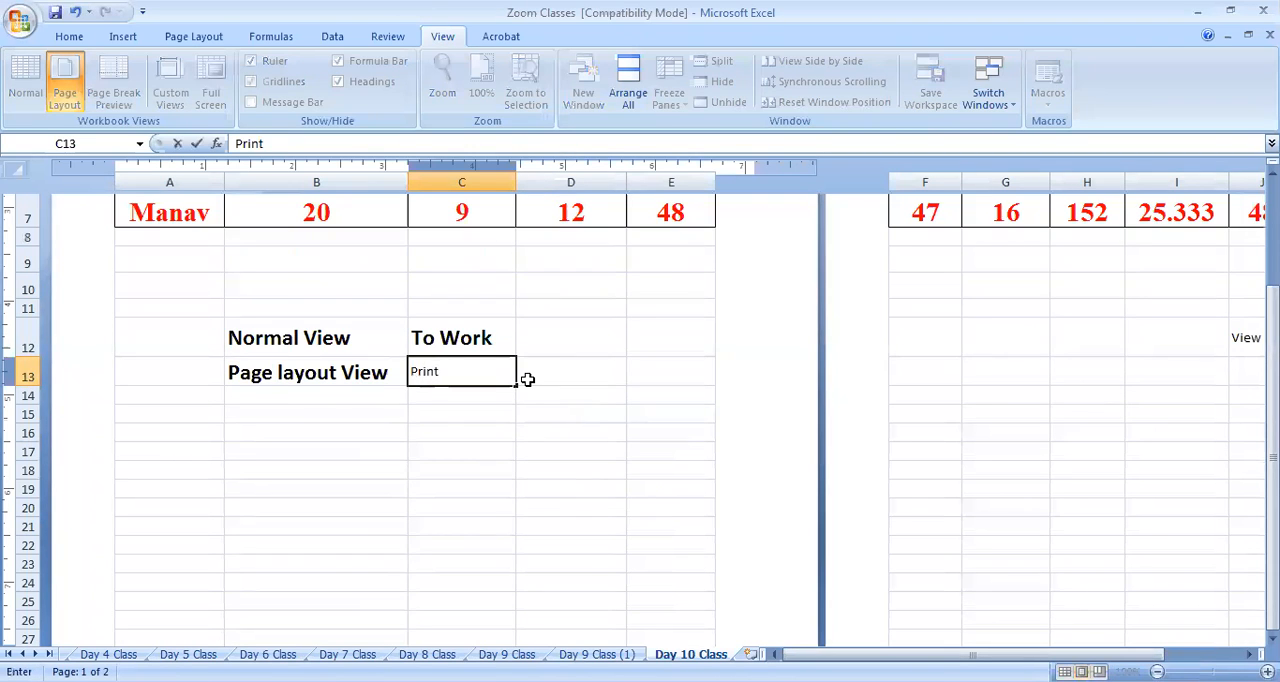
type(" V")
key("BackSpace")
type("Preview")
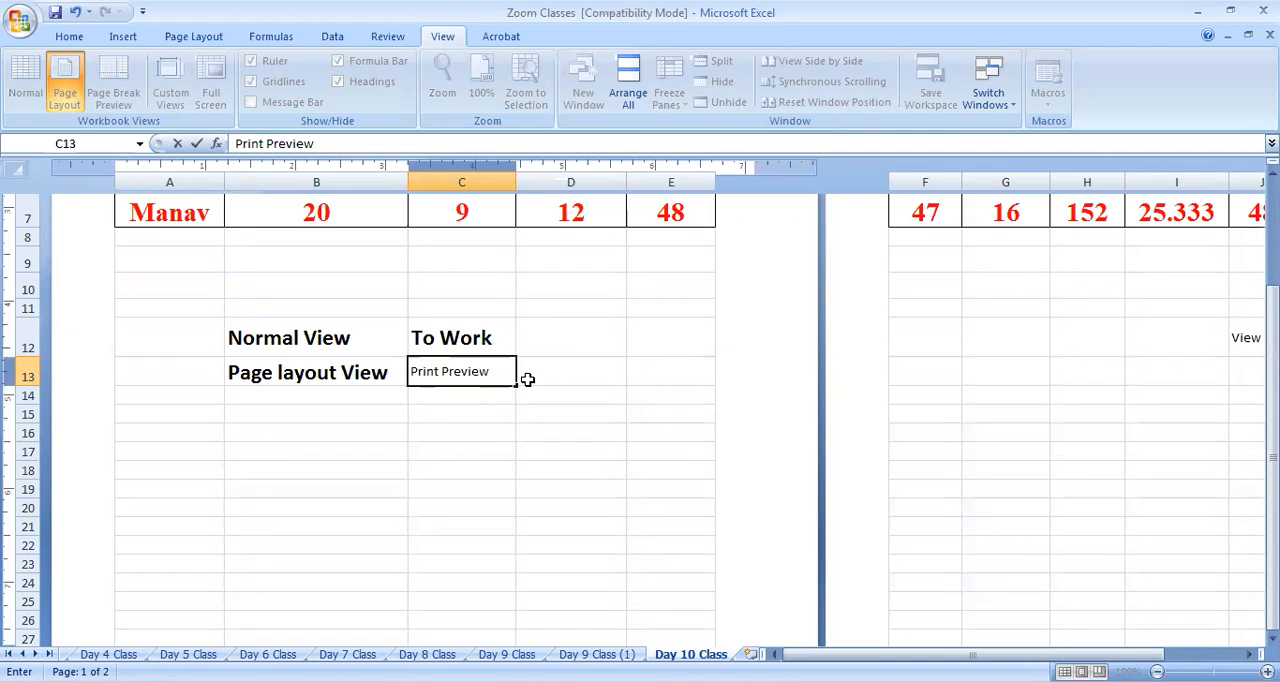
Replace the word "Print" in cell C13 so the note reads "Page Preview"
left_click_drag(412, 371, 441, 372)
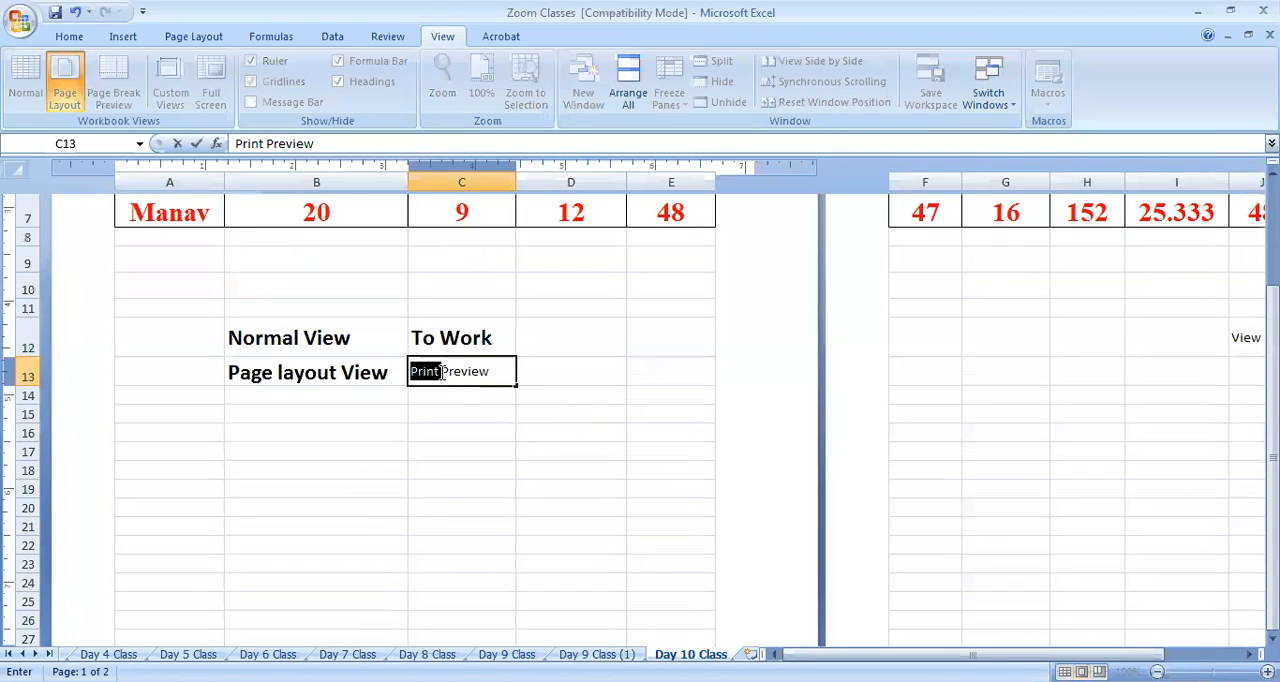
type("Page")
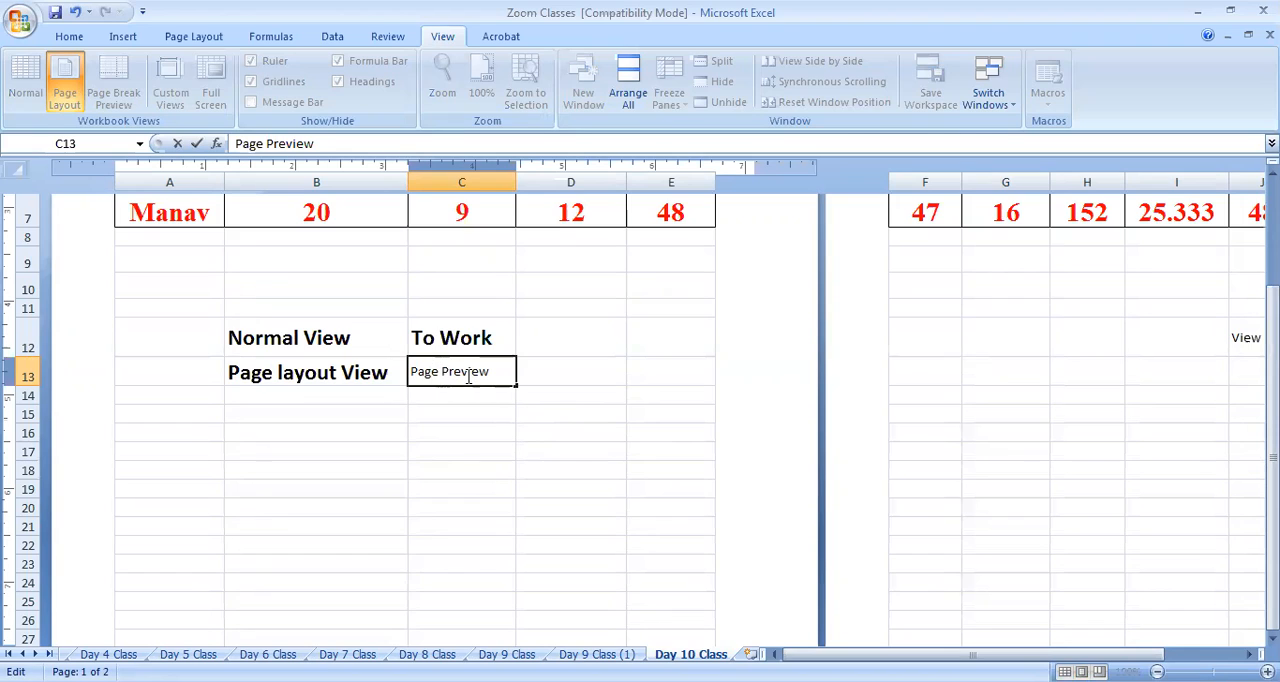
type("Lay")
key("BackSpace")
key("BackSpace")
key("BackSpace")
left_click(485, 455)
left_click(472, 365)
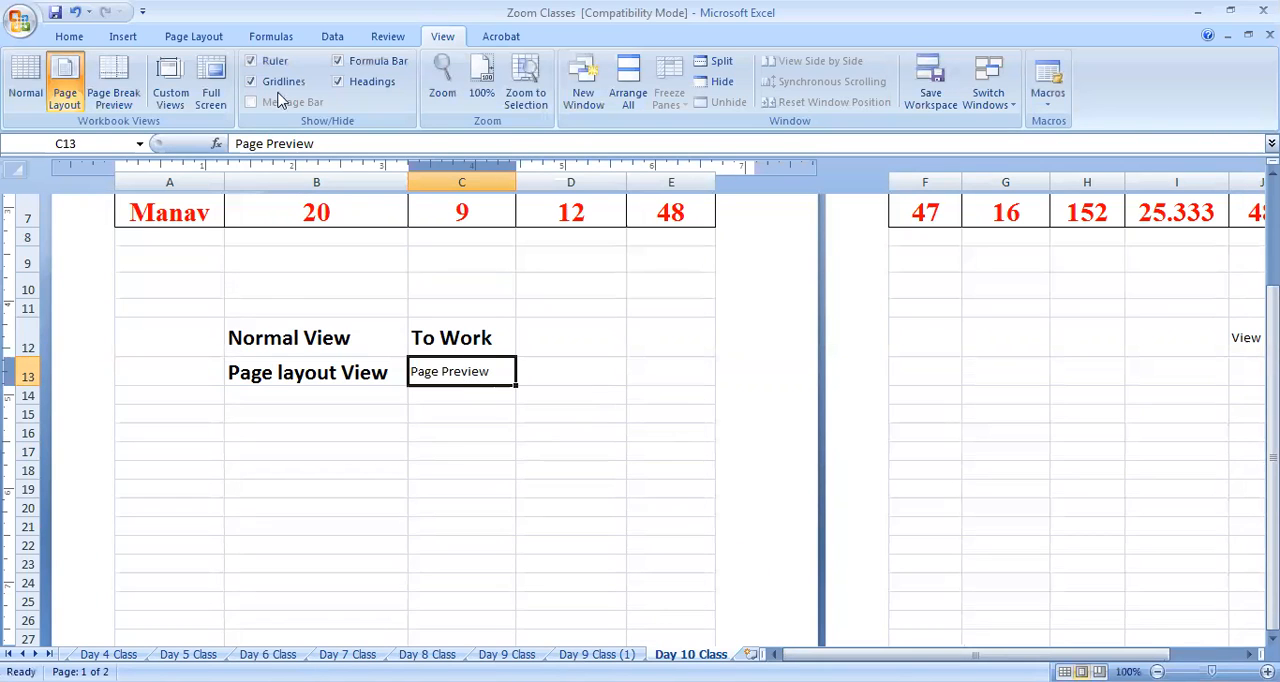
Enlarge the font of the "Page Preview" note in C13 by several sizes
left_click(72, 37)
left_click(293, 67)
left_click(293, 67)
left_click(293, 67)
left_click(293, 67)
left_click(293, 67)
left_click(293, 67)
left_click(293, 67)
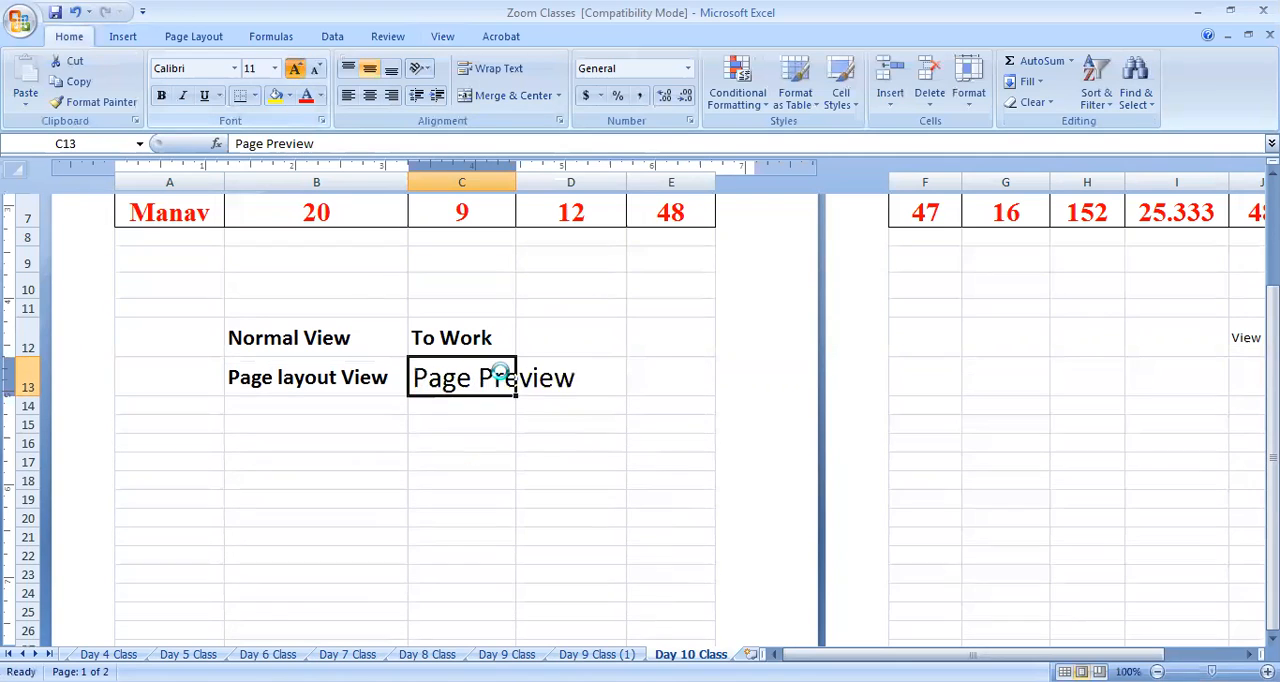
left_click(490, 460)
Widen column C and copy the formatting of the "To Work" cell C12 onto the "Page Preview" note in C13
scroll(508, 278, "up", 2)
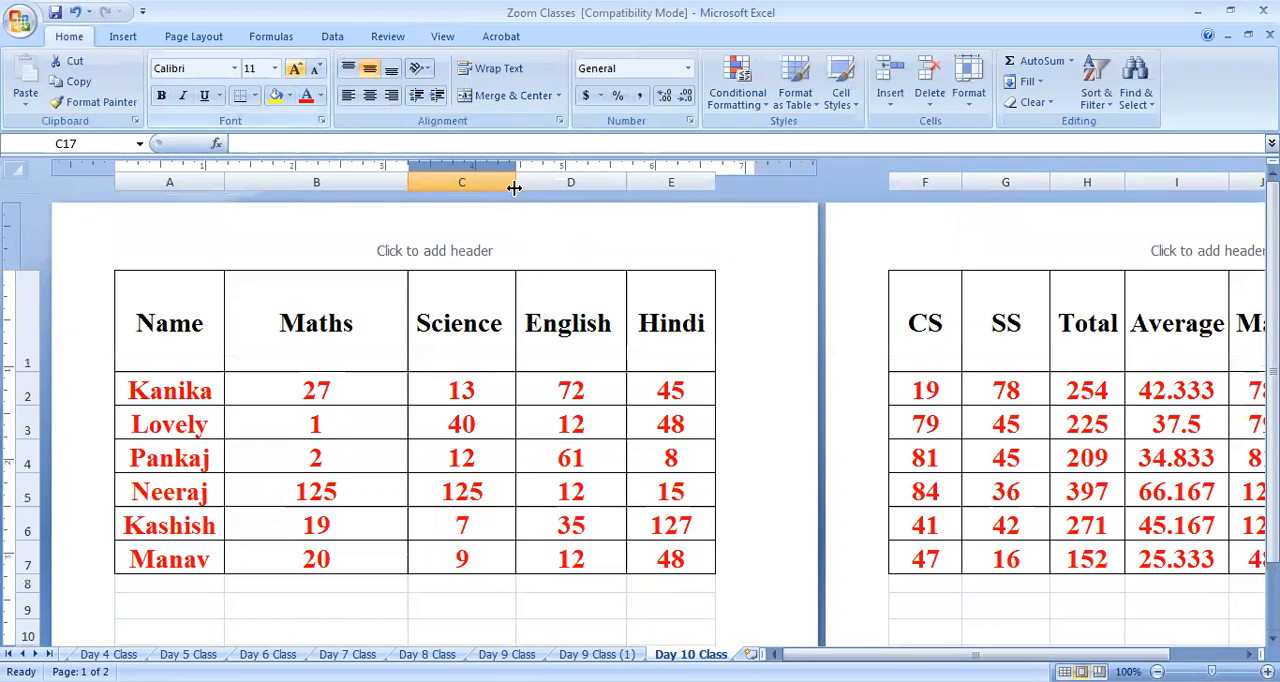
left_click_drag(516, 177, 614, 177)
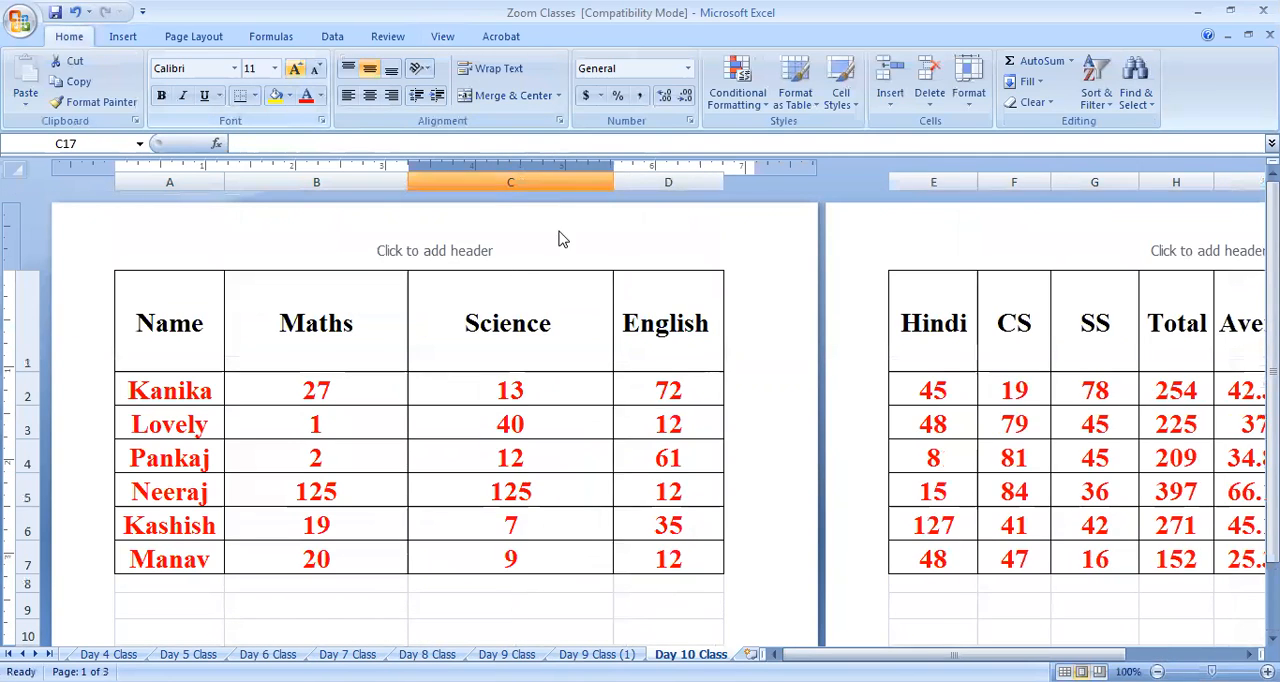
scroll(588, 376, "down", 4)
left_click(486, 292)
left_click(474, 262)
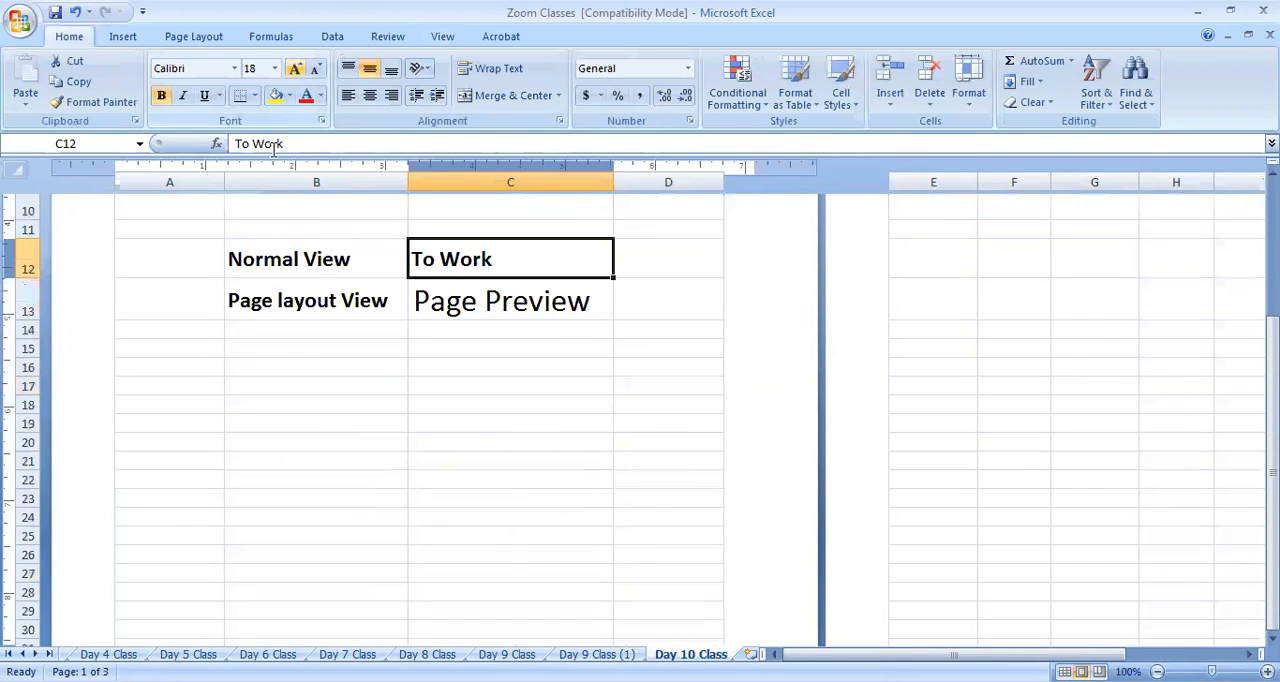
left_click(100, 101)
left_click(451, 294)
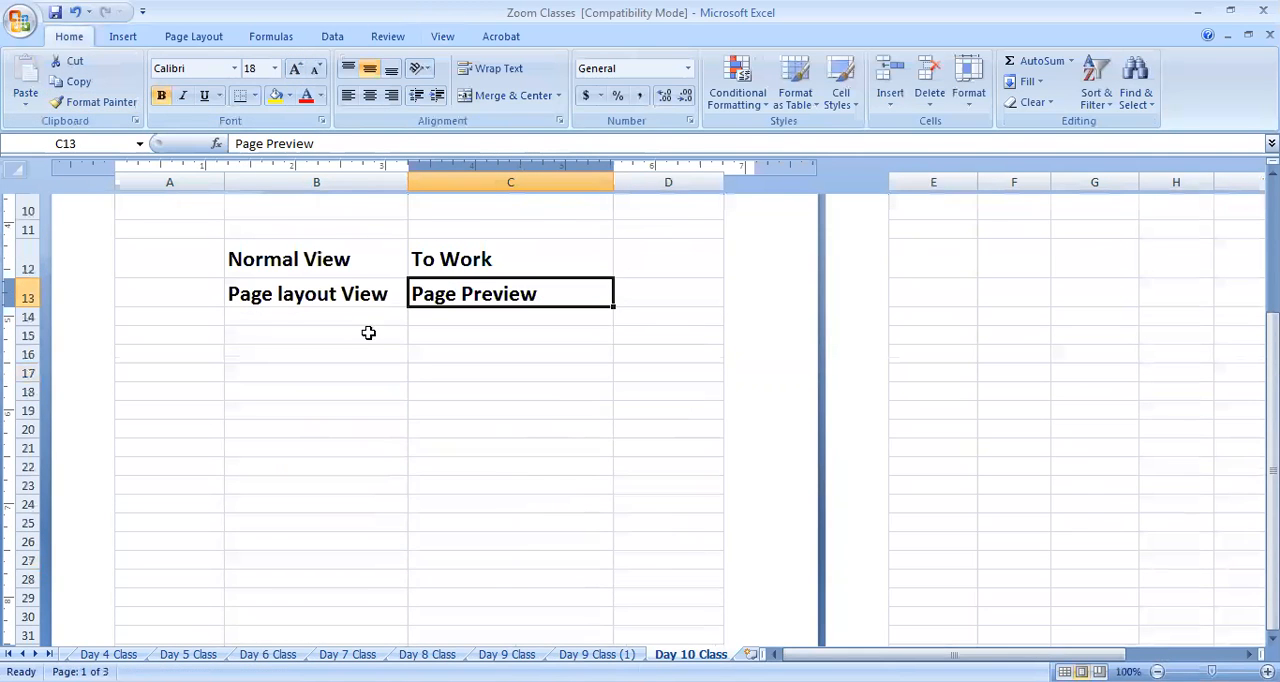
left_click(420, 369)
Switch the Day 10 Class sheet from Page Layout view to Page Break Preview
scroll(480, 369, "up", 4)
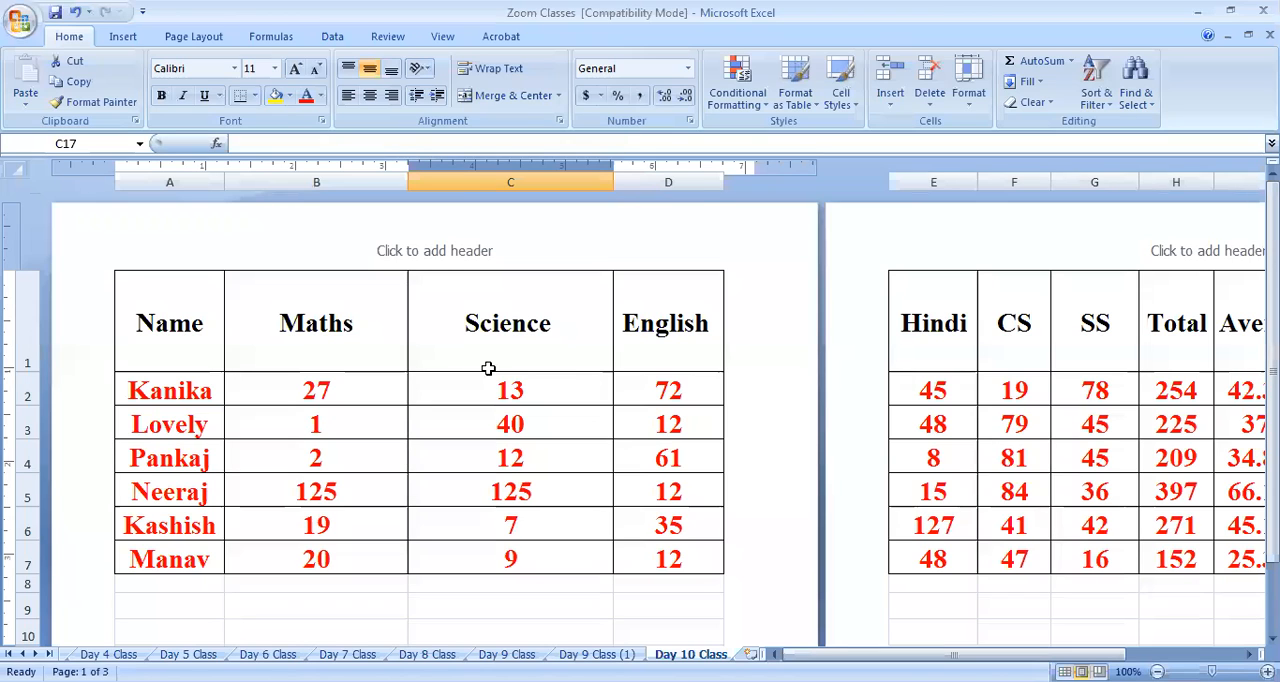
left_click(443, 38)
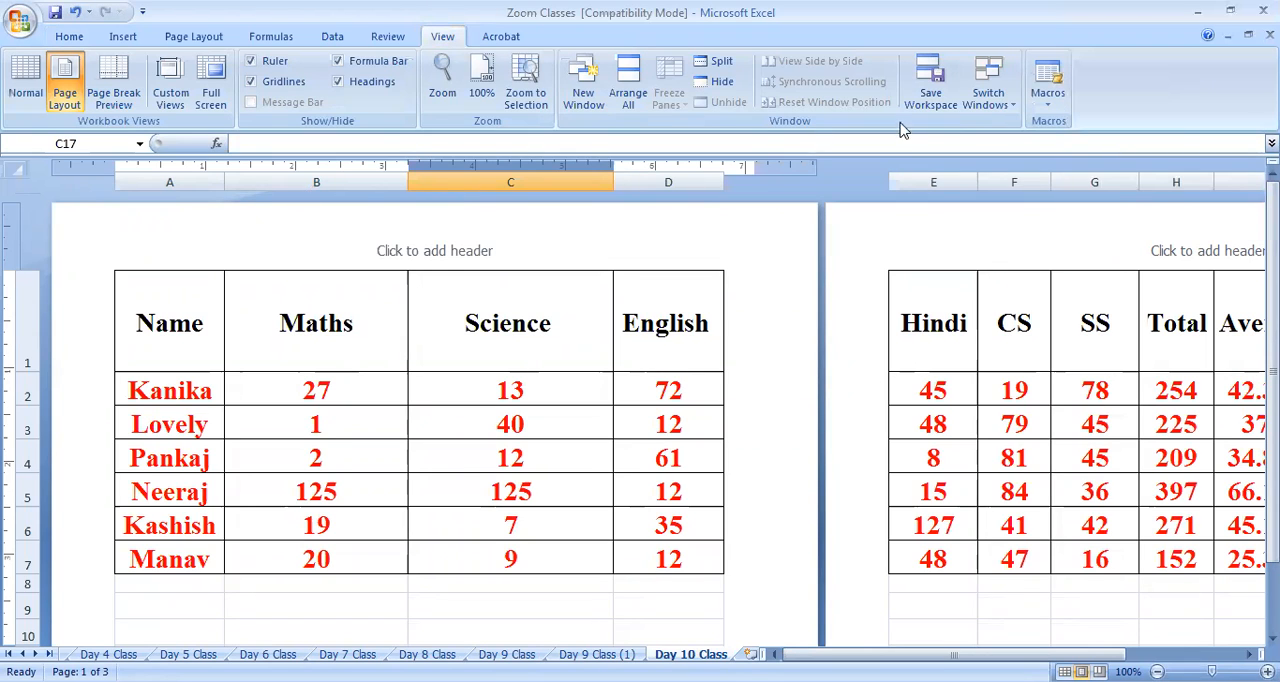
left_click(668, 457)
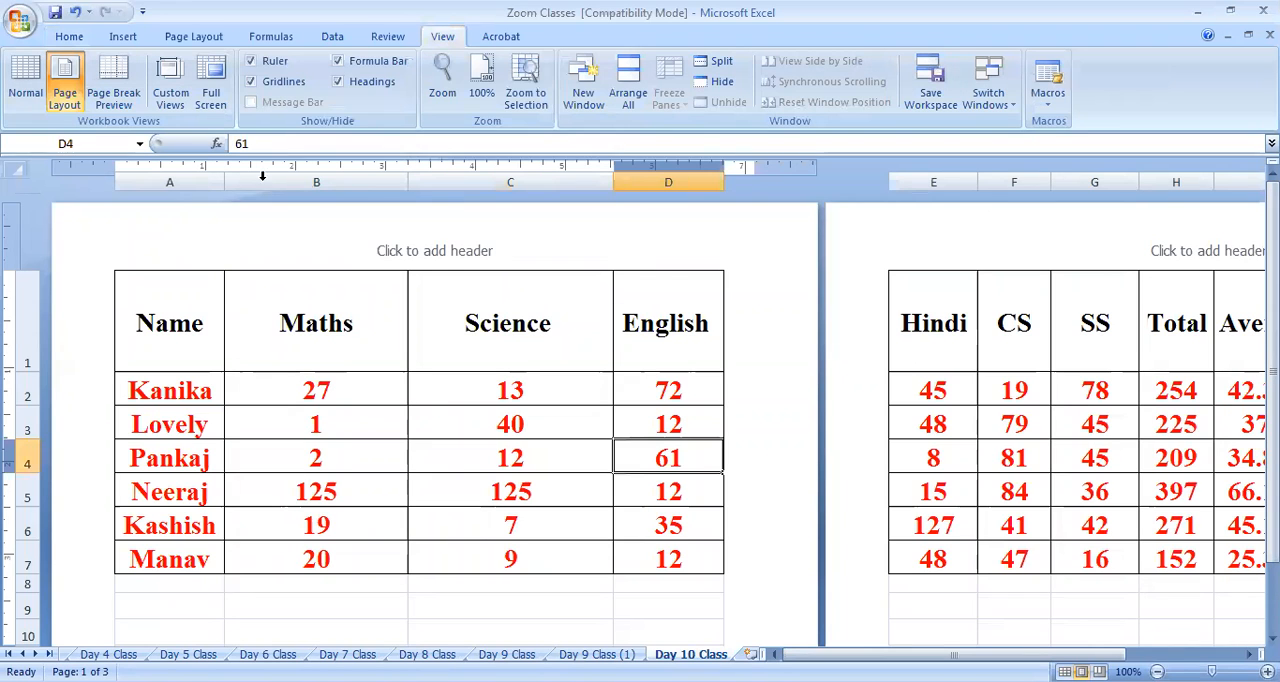
left_click(124, 90)
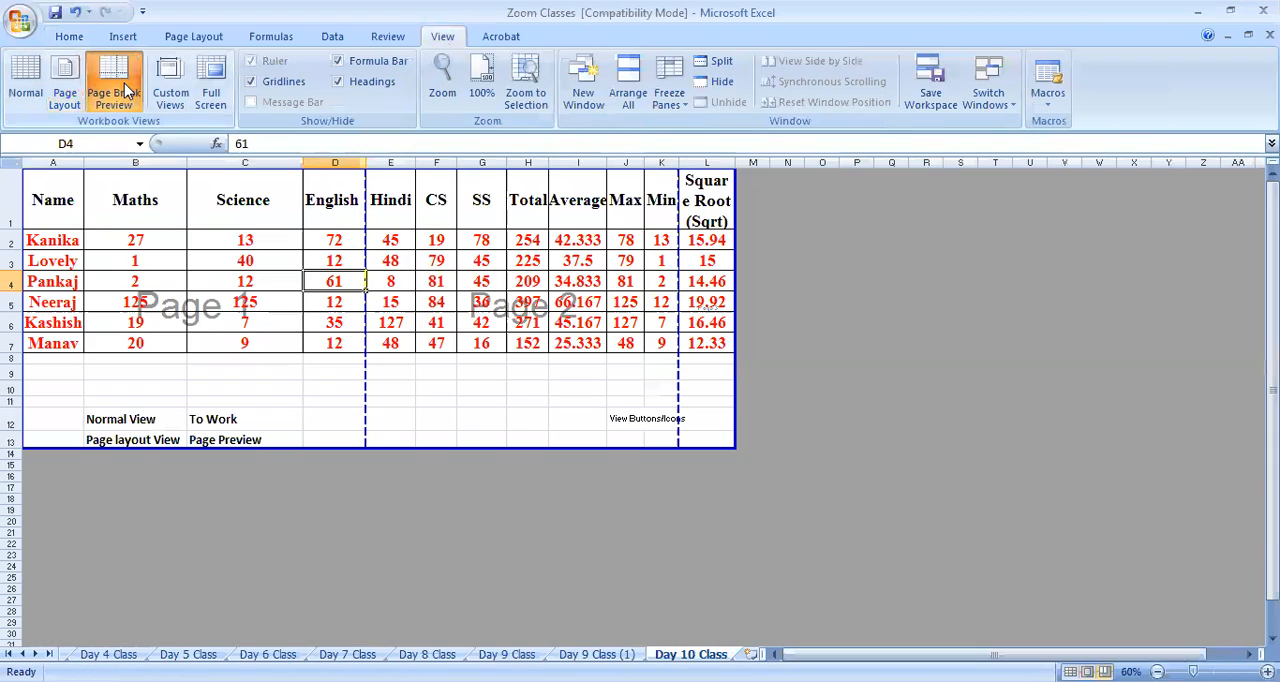
Examine how the page breaks divide the sheet, highlighting A1:D13, the block from column E to K, and L1:L13
left_click(360, 392)
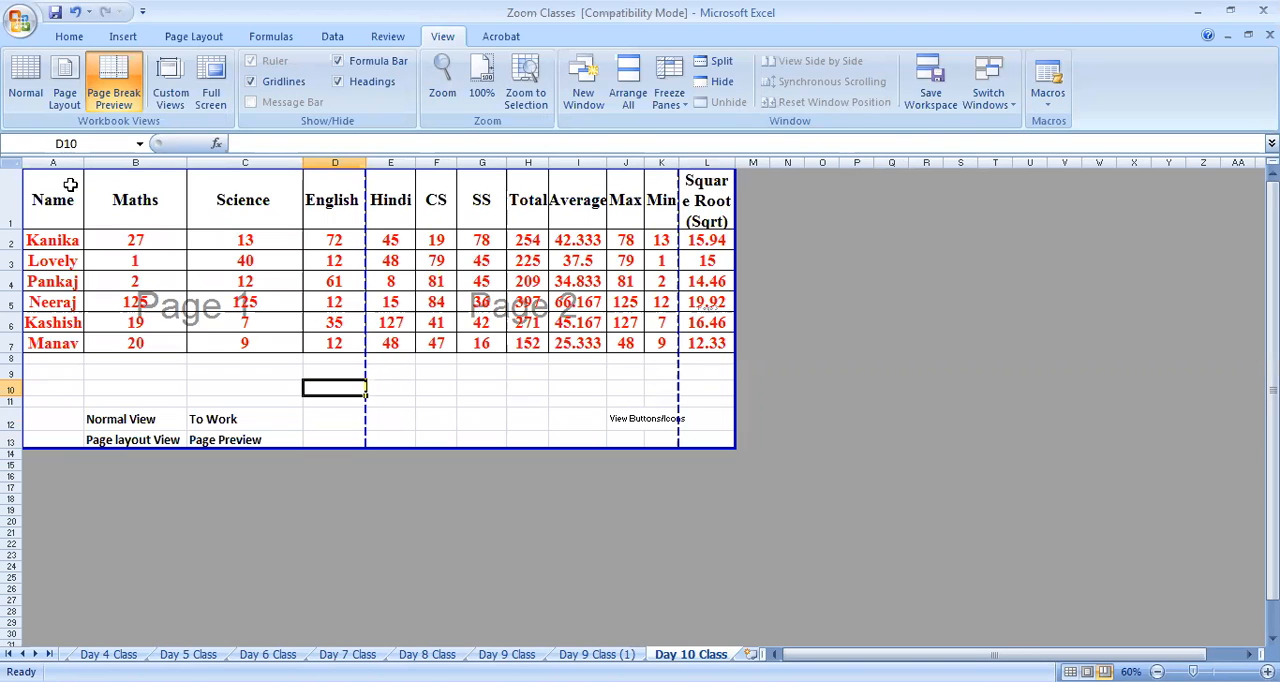
left_click_drag(50, 180, 323, 437)
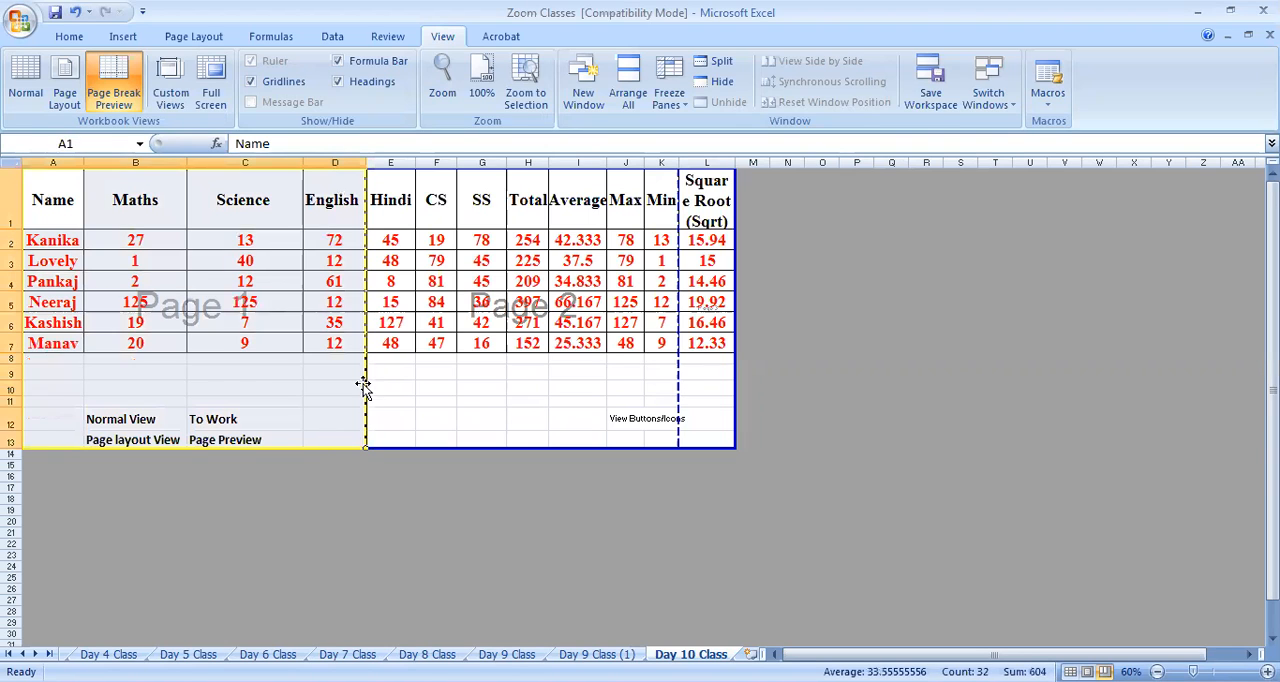
left_click_drag(396, 204, 672, 441)
left_click_drag(707, 200, 718, 442)
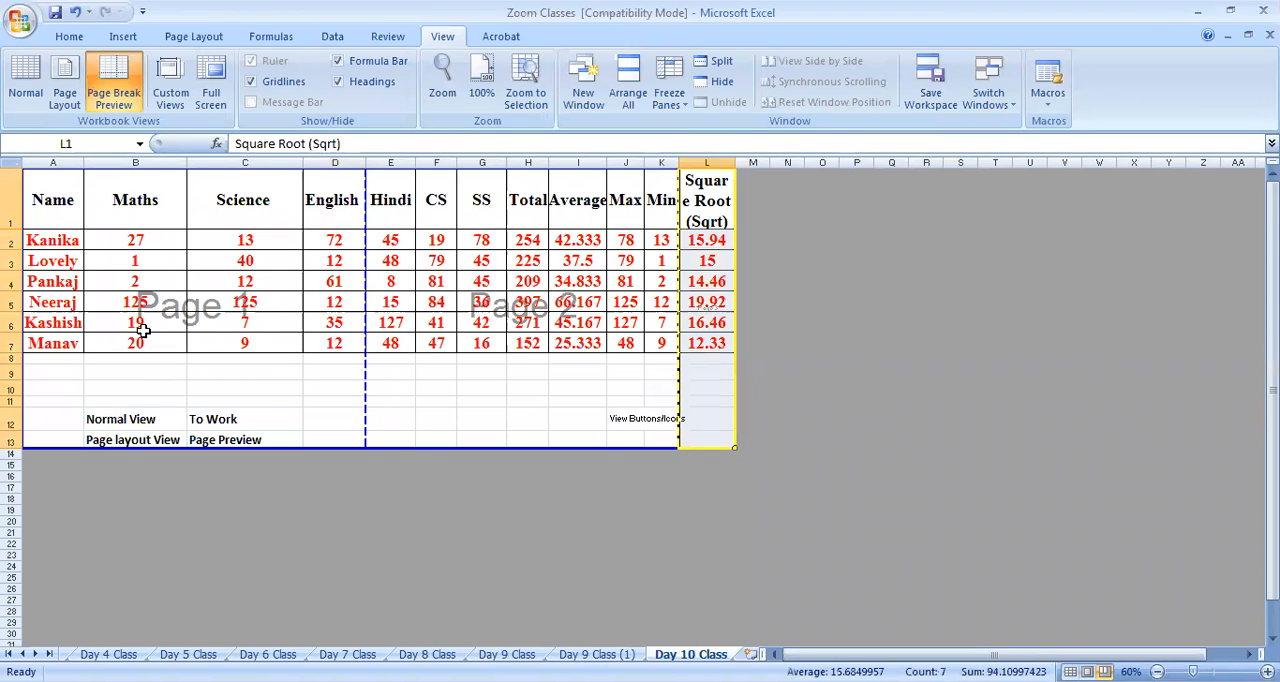
left_click(472, 438)
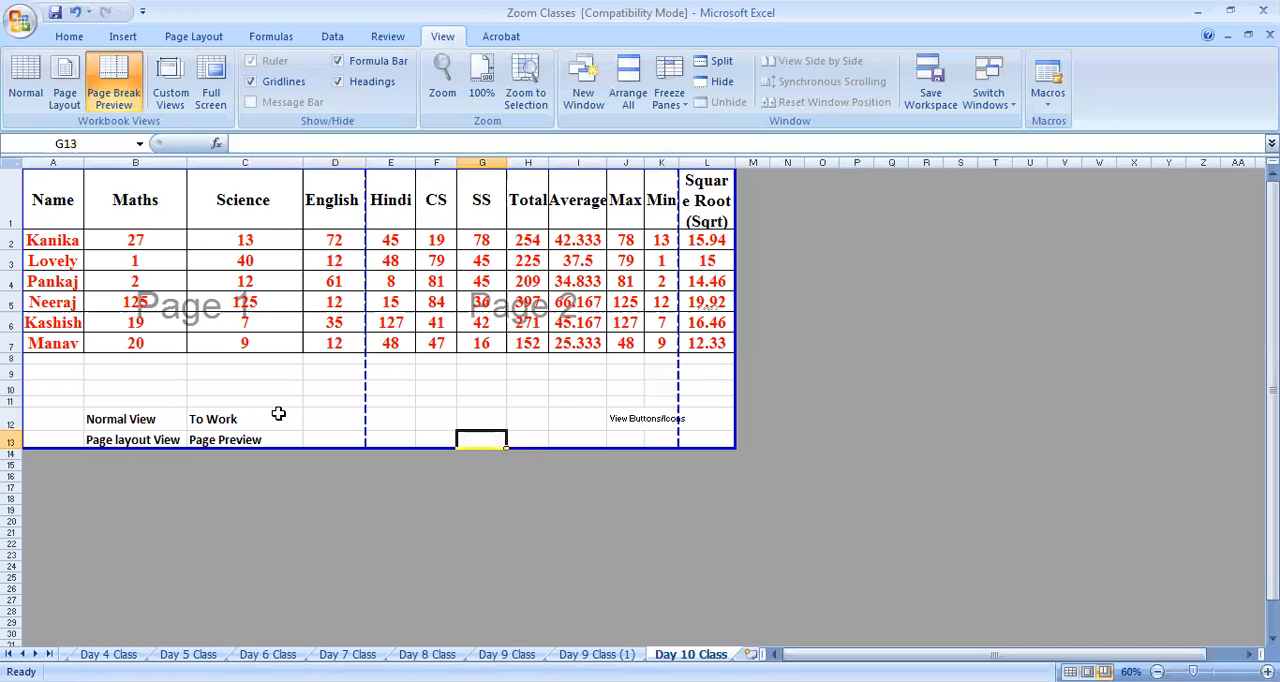
Examine the extent of the used print area by highlighting A1:L13, its last row 13 and its last column L
left_click_drag(57, 203, 706, 448)
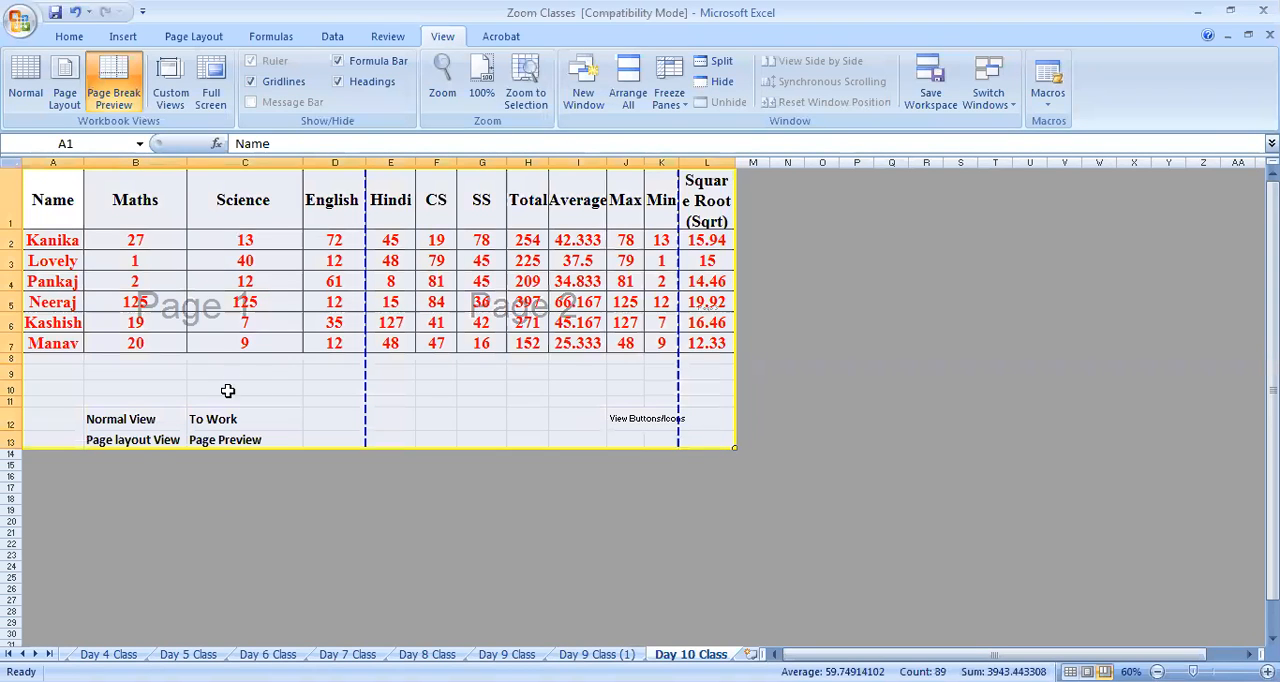
left_click(132, 440)
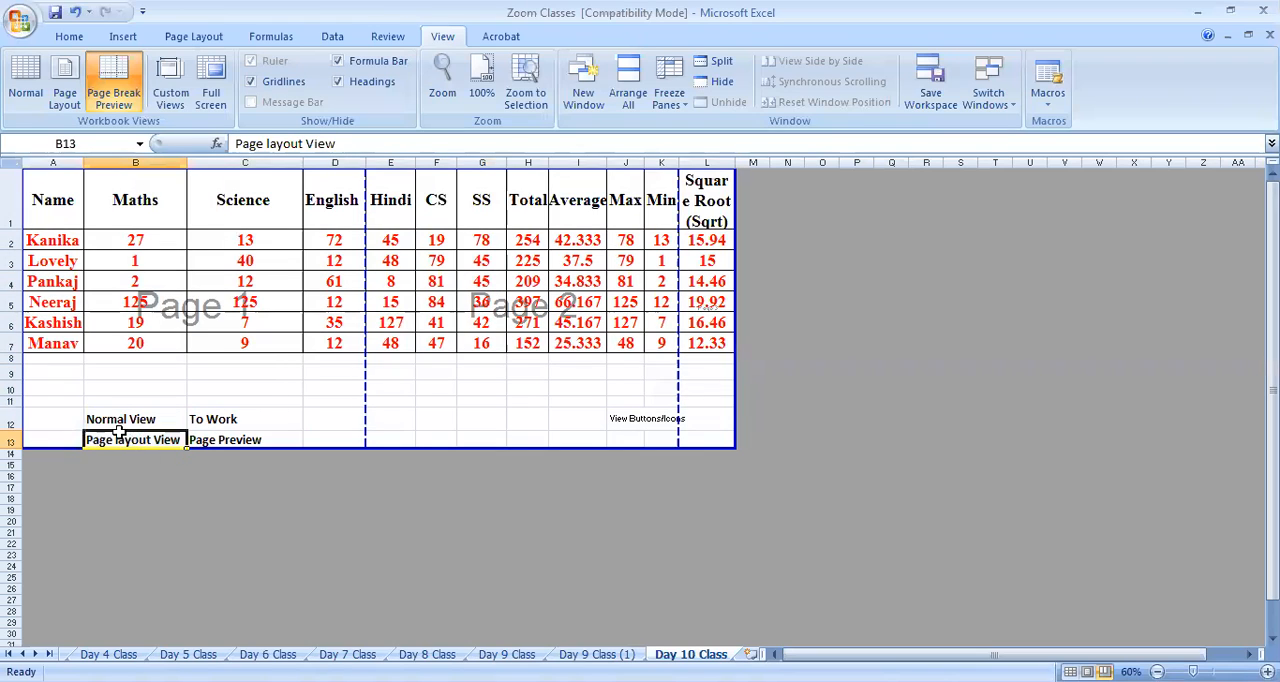
left_click(14, 440)
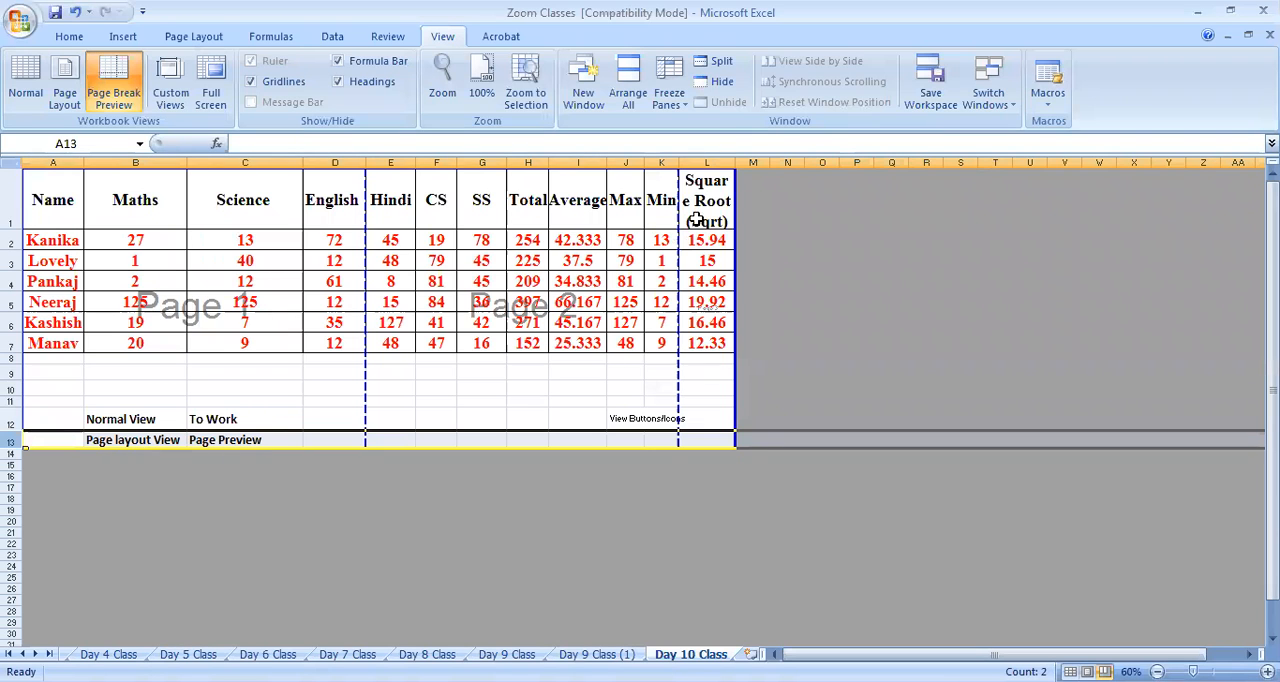
left_click(716, 160)
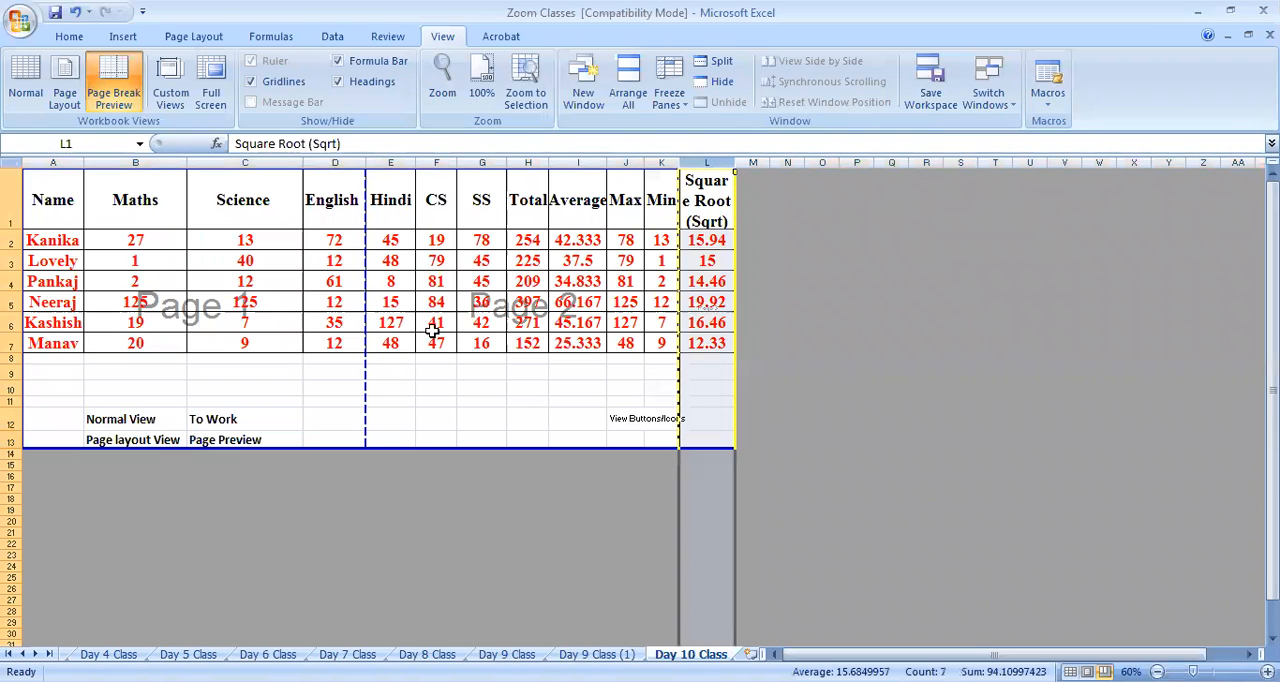
left_click(214, 440)
left_click_drag(34, 191, 700, 445)
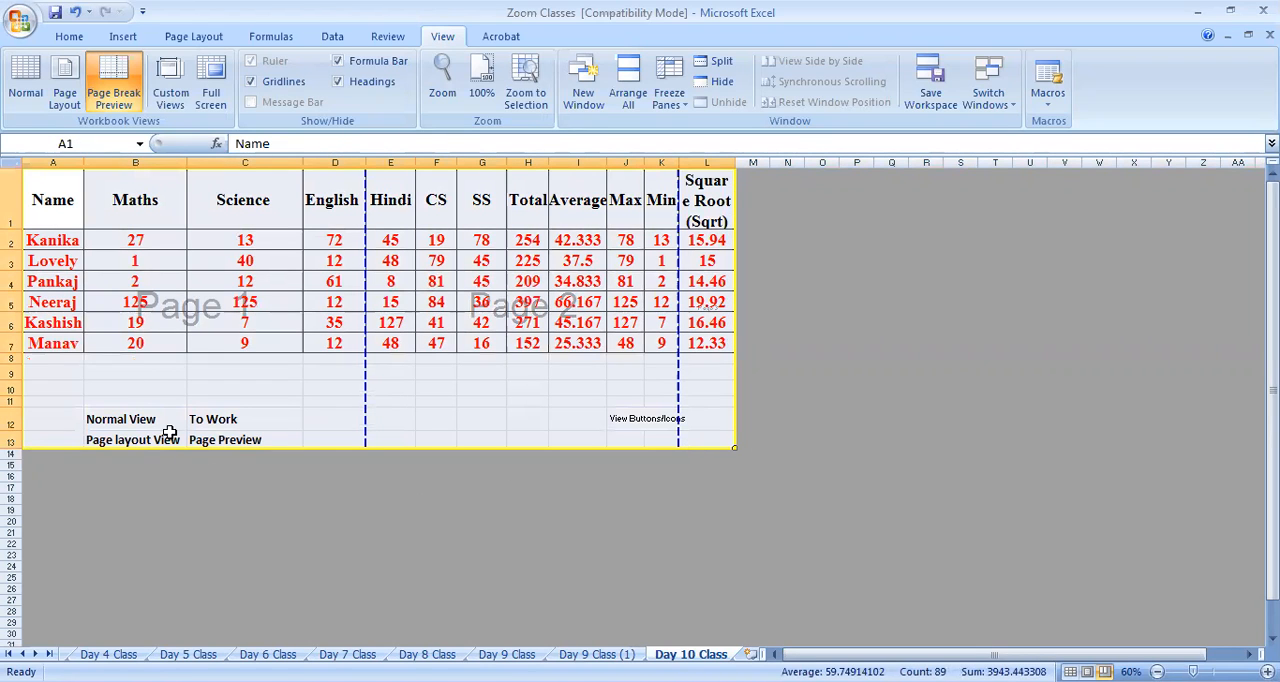
Switch the sheet back to Normal view and review the rows below the notes along with the dashed page break lines
left_click(26, 80)
scroll(477, 510, "down", 6)
scroll(423, 457, "up", 3)
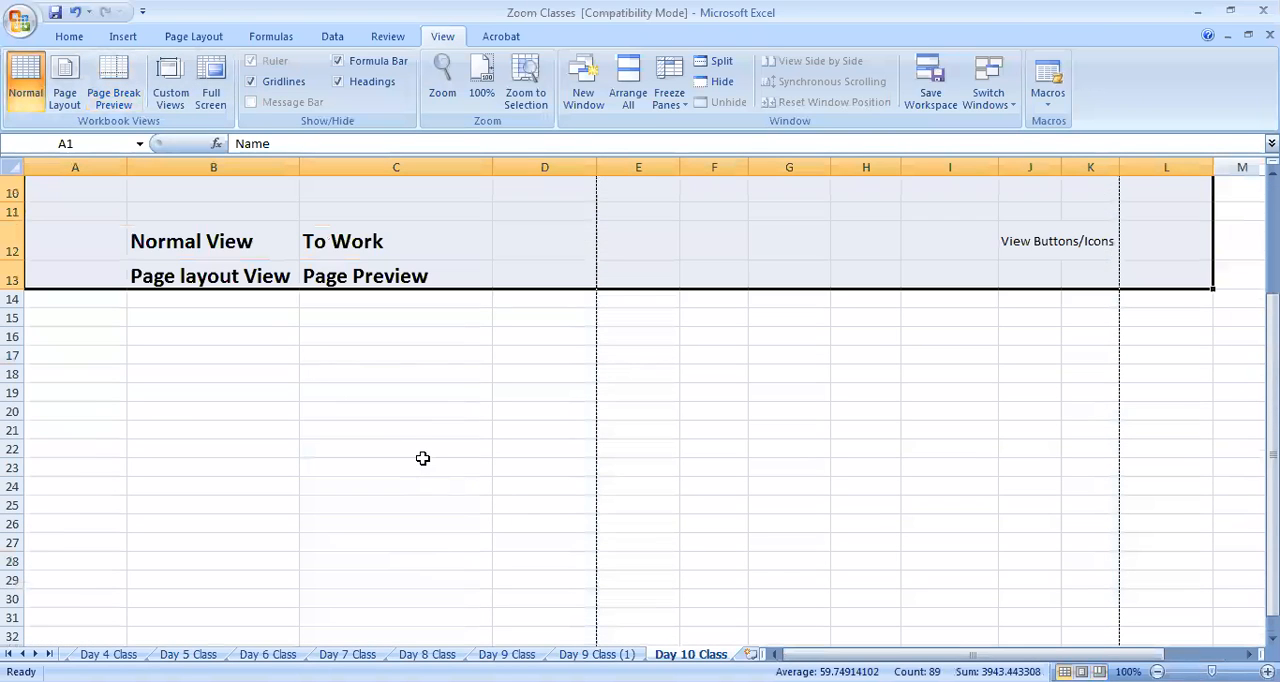
left_click(333, 405)
scroll(337, 414, "down", 13)
scroll(377, 457, "up", 14)
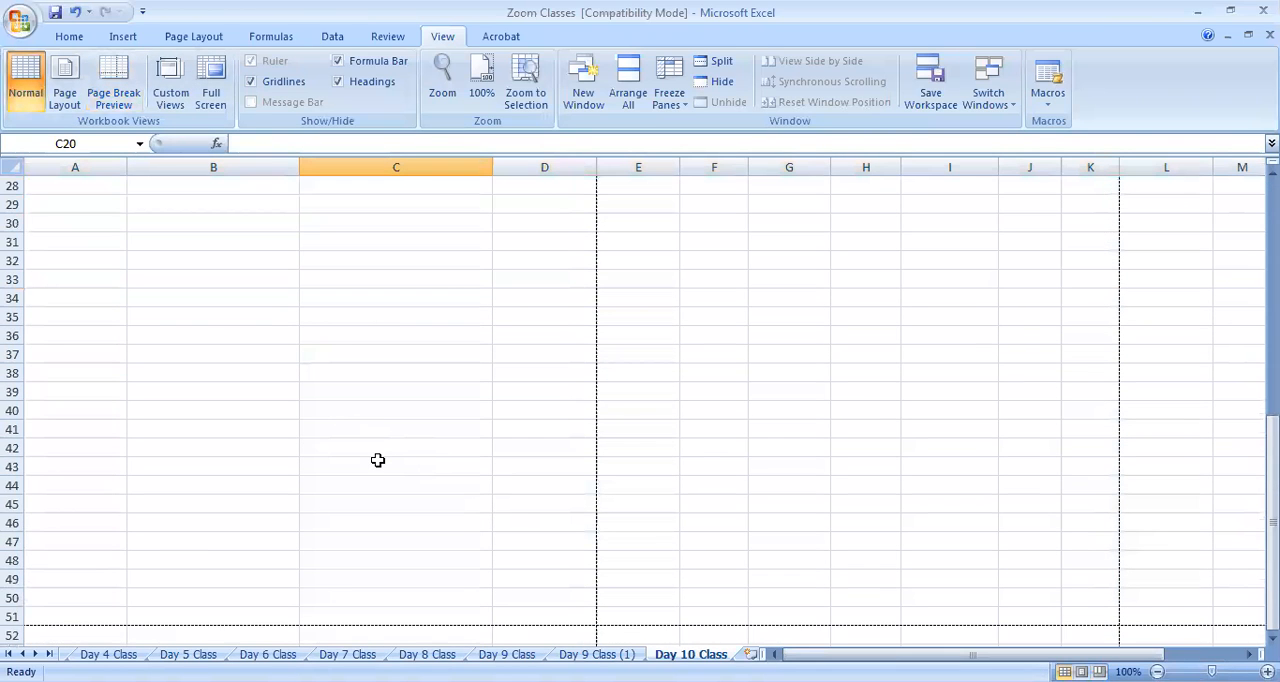
Switch the Day 10 Class sheet to Page Layout view and review how its columns and rows spread across the pages
scroll(606, 528, "up", 2)
left_click_drag(972, 654, 1036, 654)
scroll(531, 520, "down", 4)
left_click(65, 80)
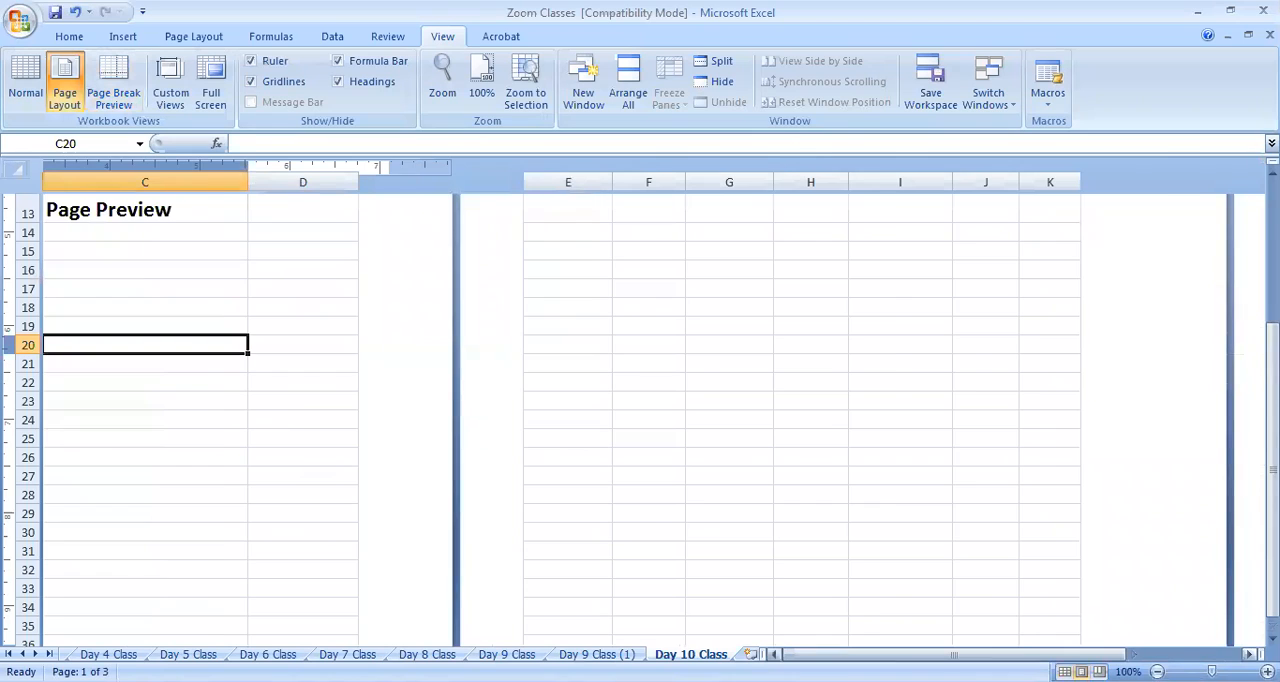
left_click(773, 654)
scroll(303, 458, "down", 20)
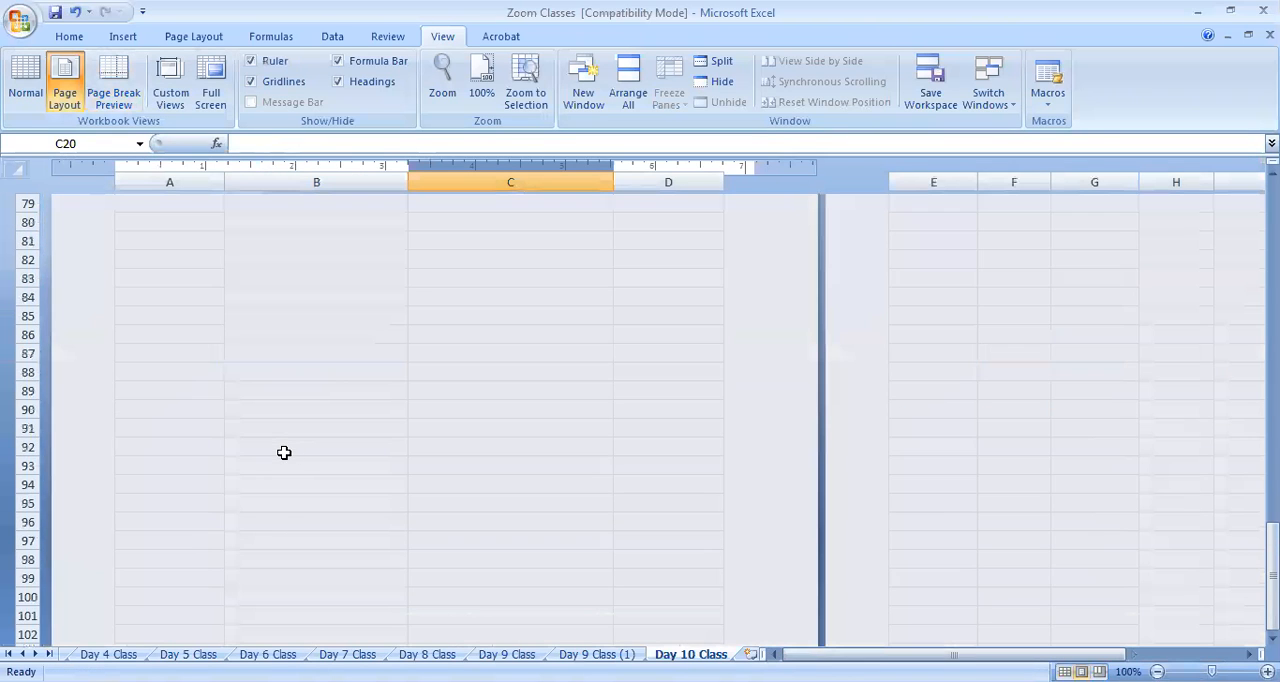
scroll(284, 453, "up", 11)
scroll(284, 453, "up", 14)
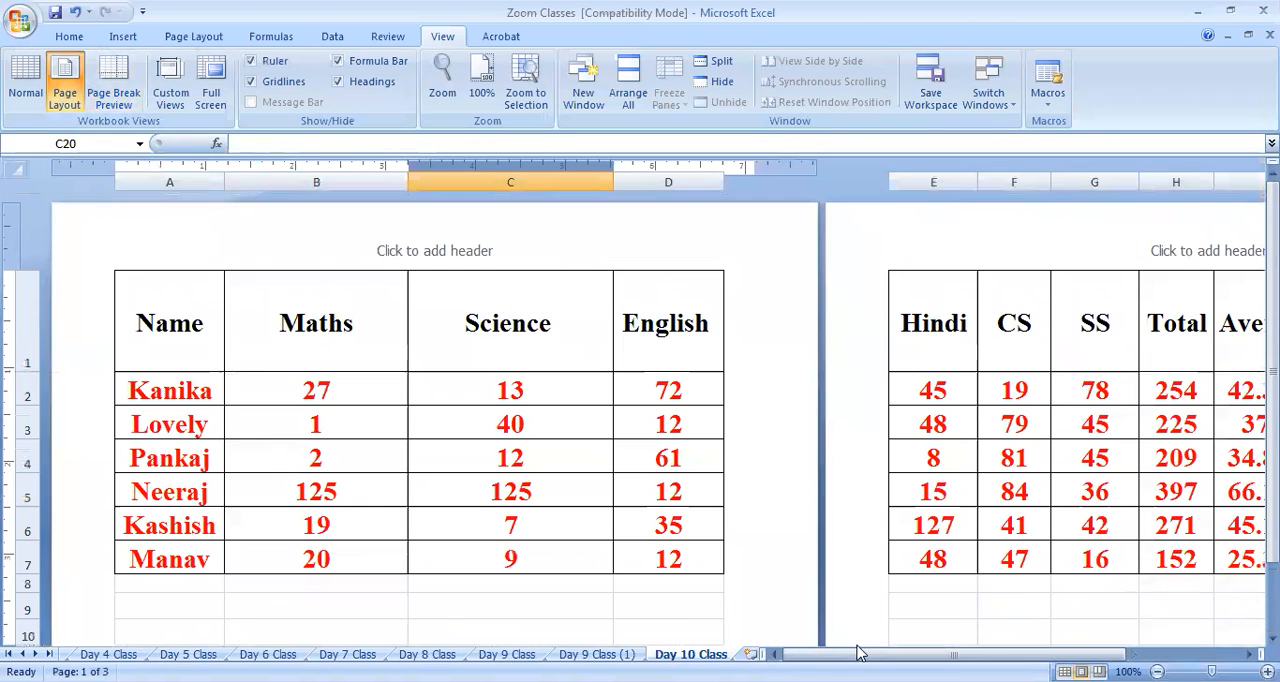
left_click_drag(862, 654, 973, 654)
scroll(774, 633, "down", 5)
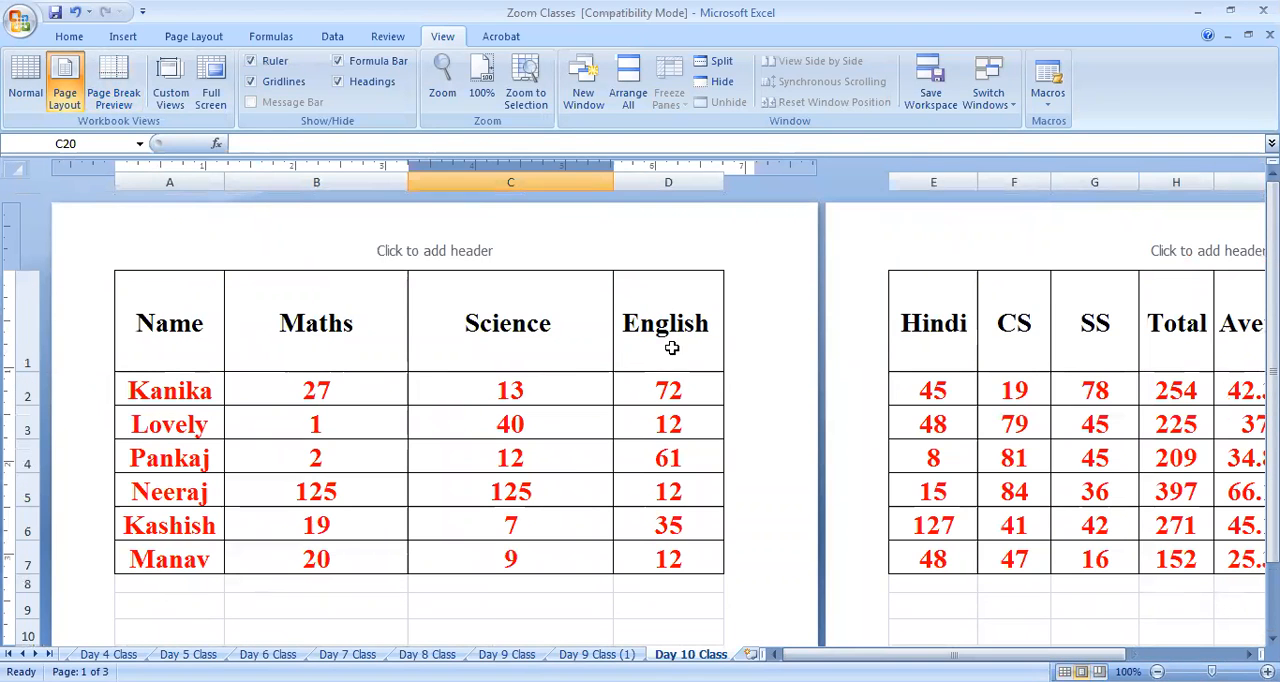
left_click_drag(840, 654, 950, 654)
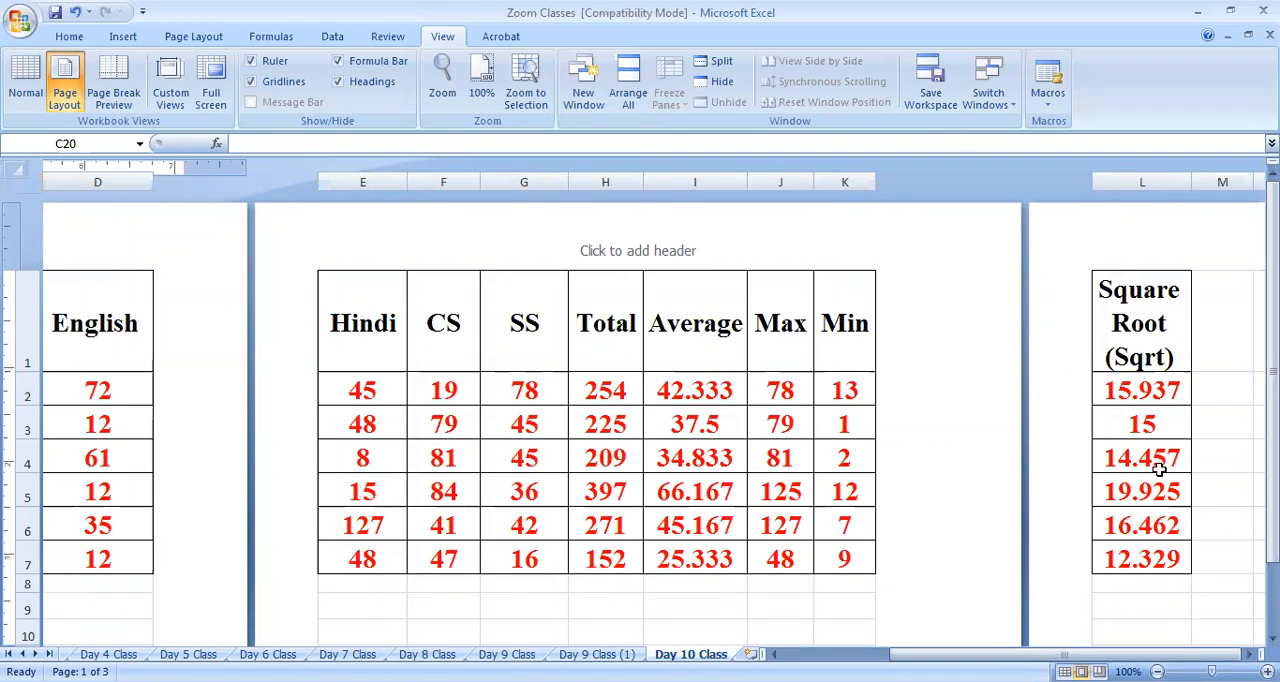
Examine columns A to L of the sheet in Page Break Preview, and return to Normal view
left_click(113, 85)
scroll(243, 374, "up", 1)
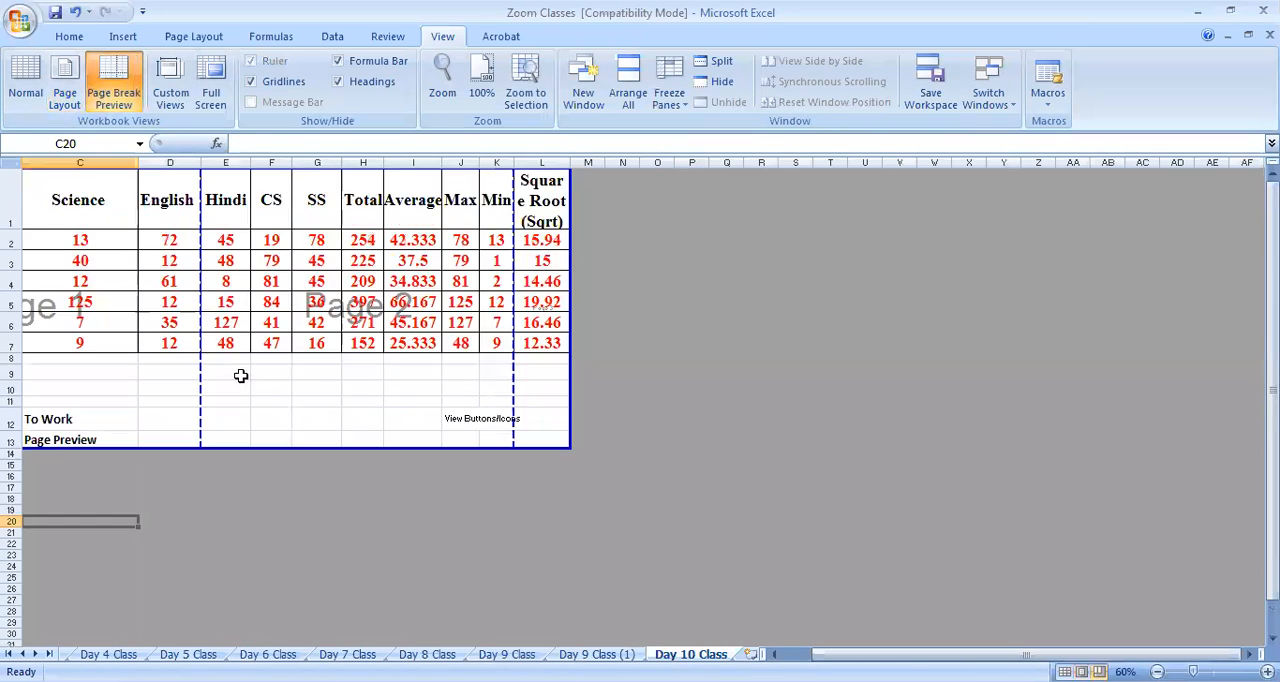
left_click_drag(1000, 654, 683, 634)
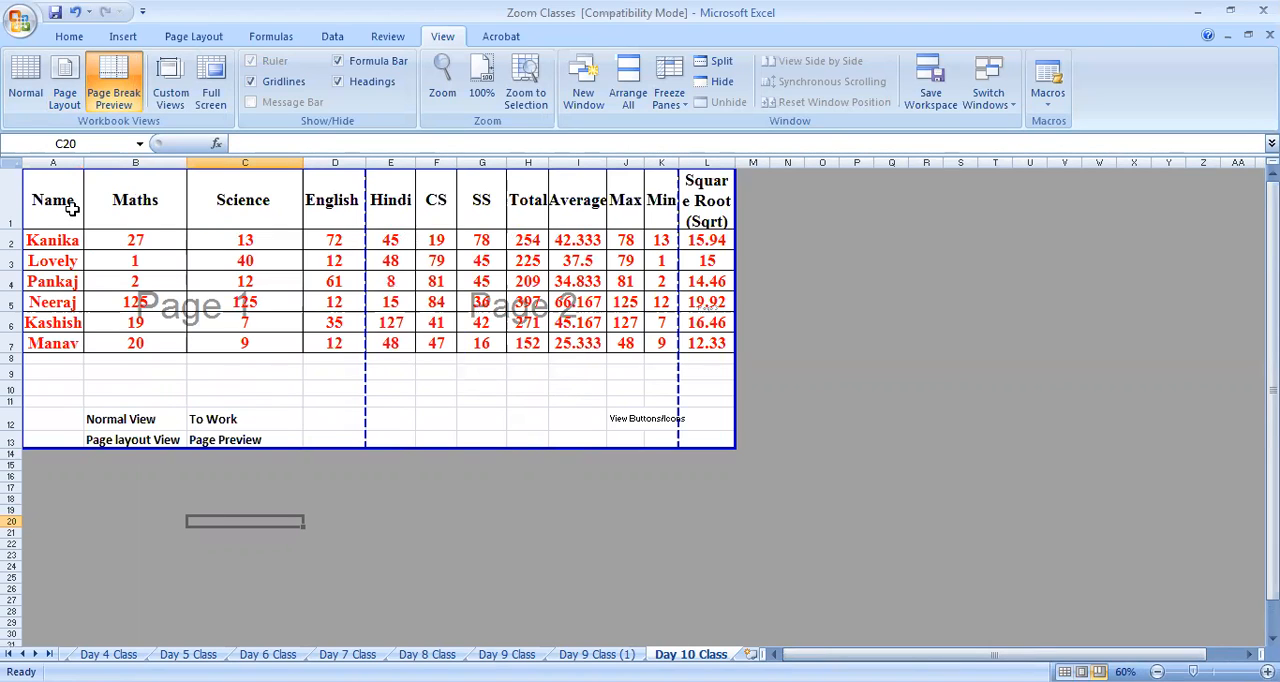
left_click(308, 420)
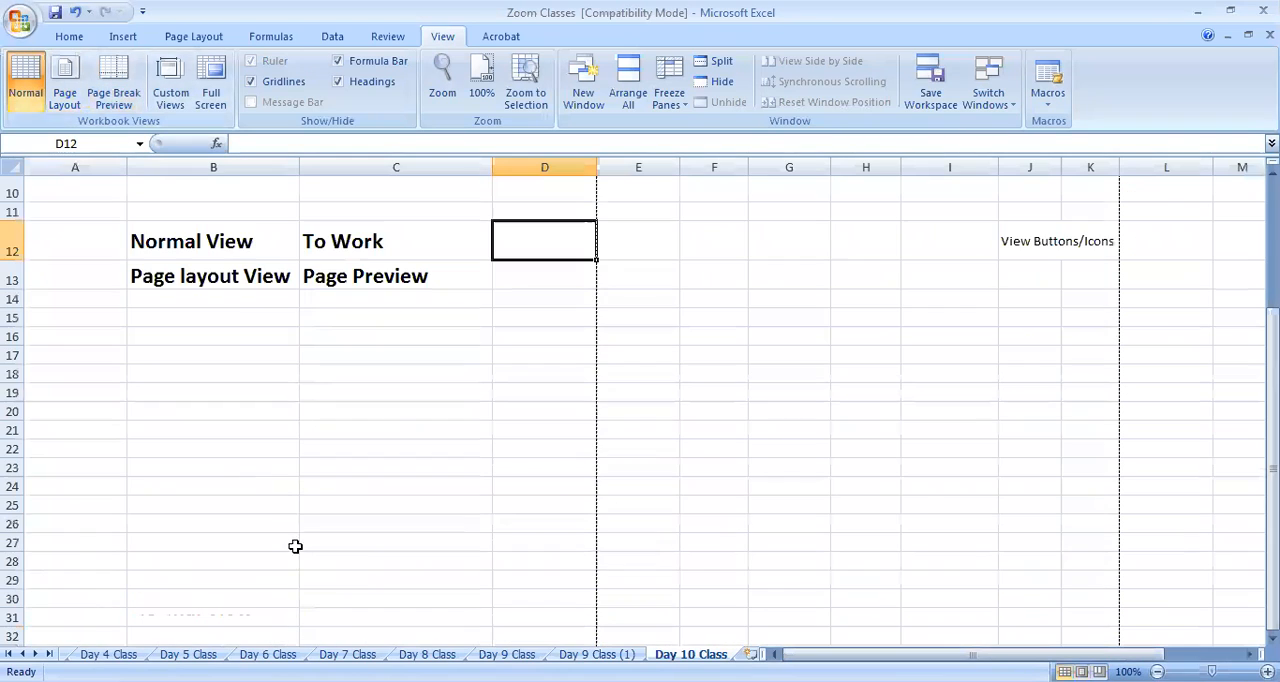
Enter "Page Break Preview" in cell B14, below the Page layout View note
left_click(226, 300)
type("Page ")
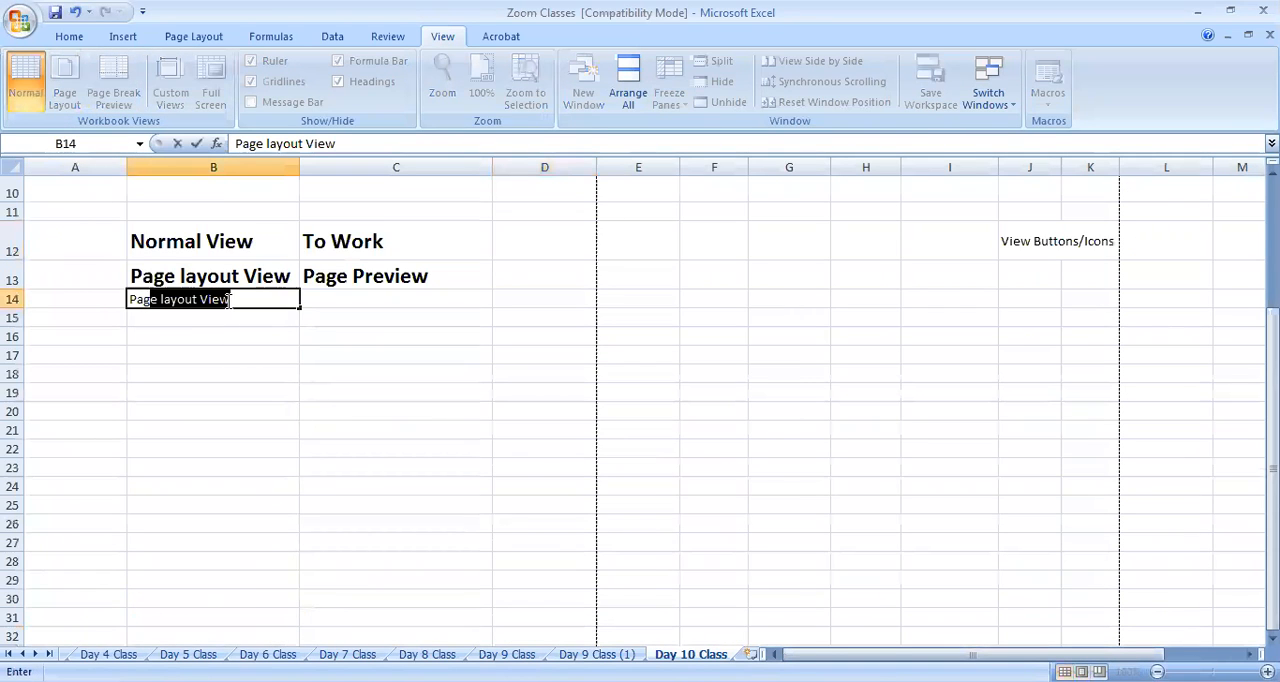
type("Break")
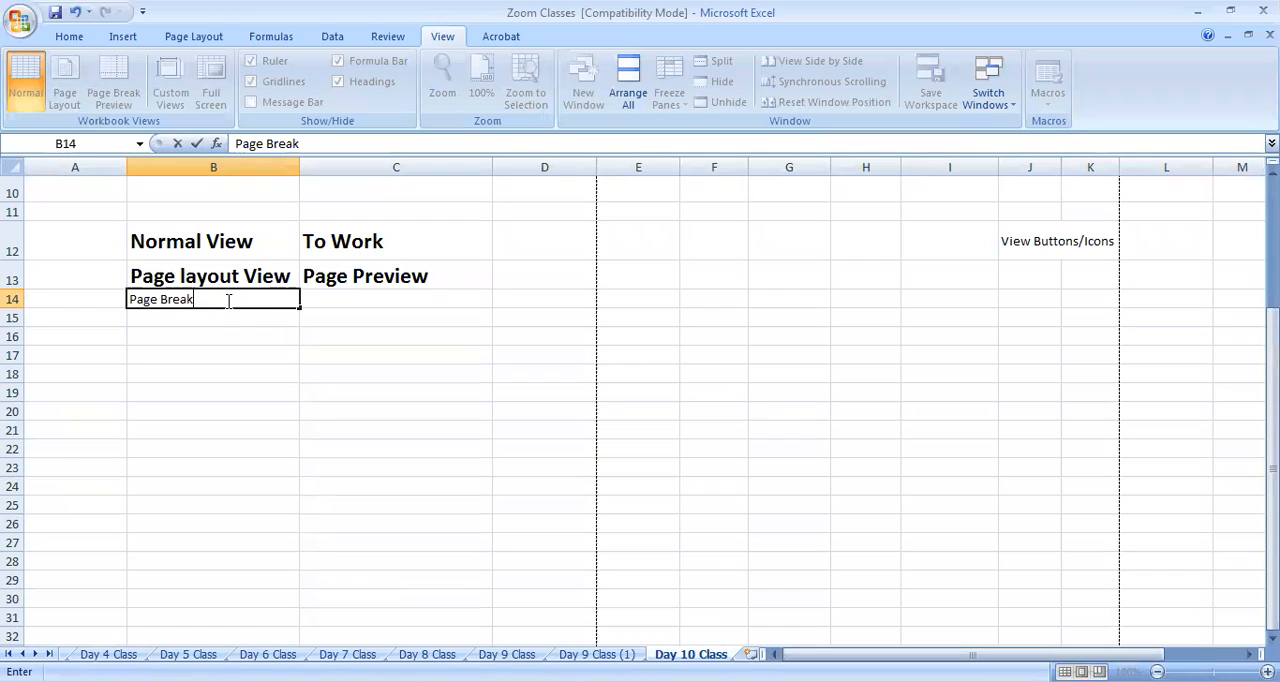
type(" Preview")
left_click(252, 372)
Copy the formatting of B13 onto B14 with Format Painter and auto-fit column B to its text
left_click(251, 273)
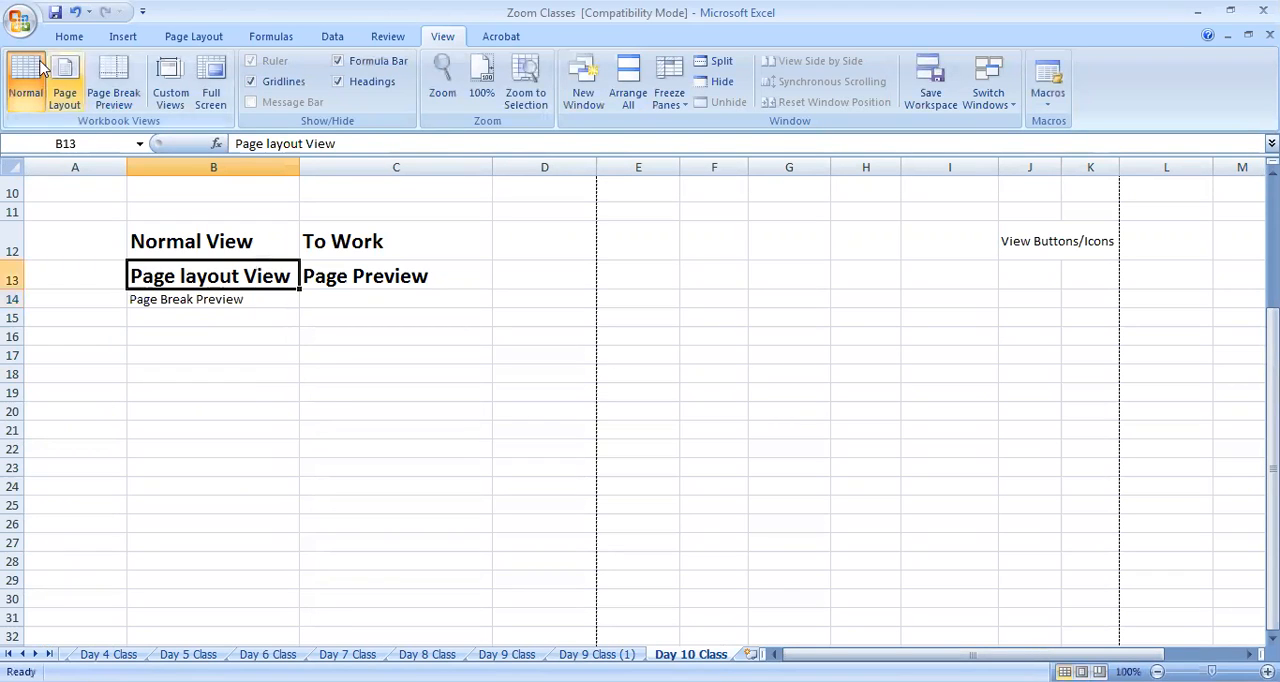
left_click(68, 37)
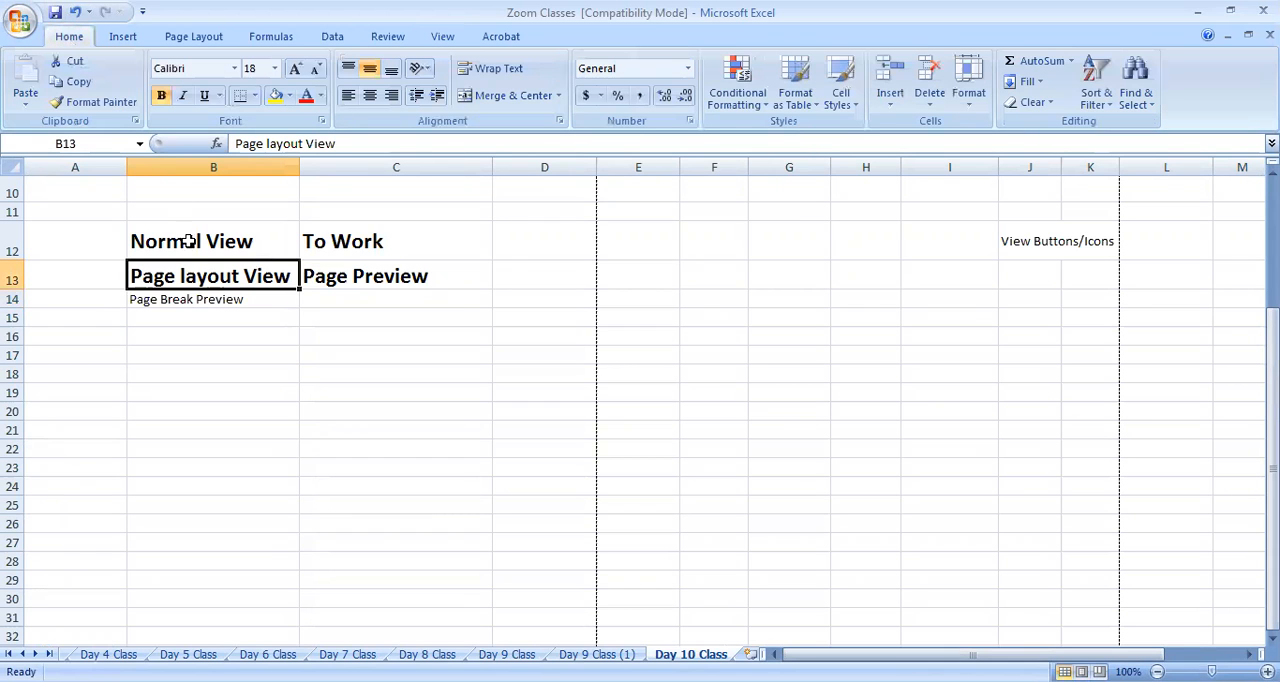
left_click(95, 101)
left_click(222, 302)
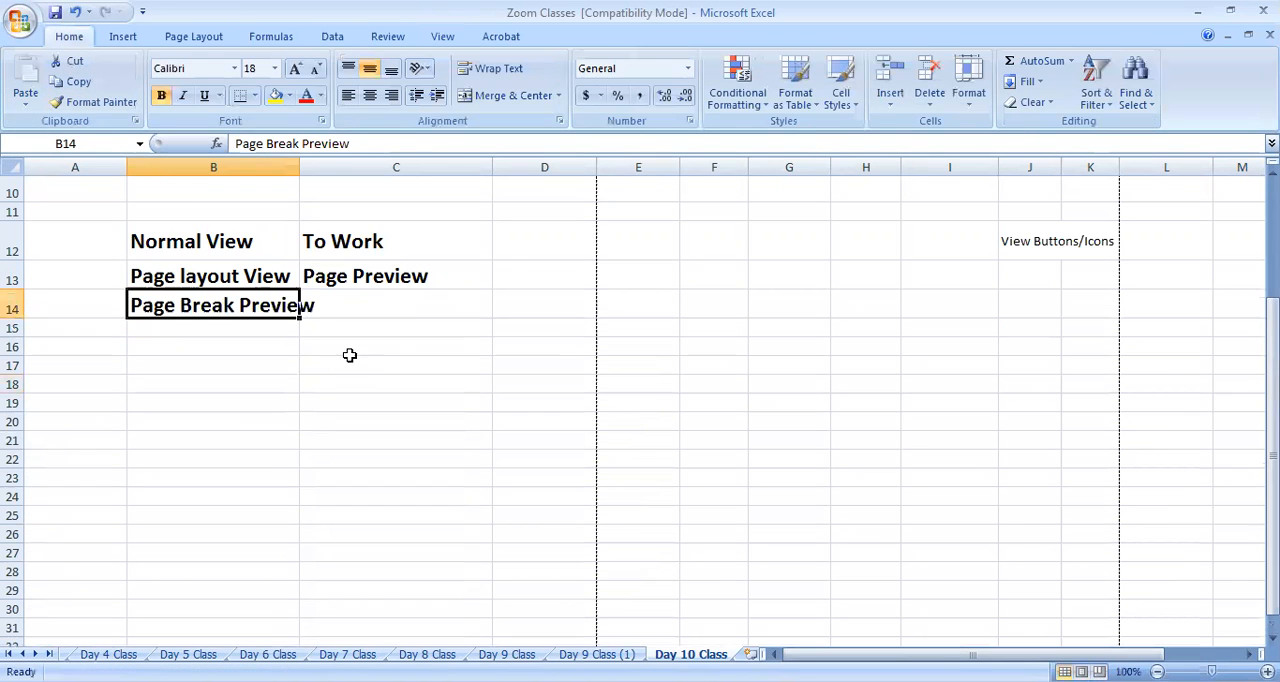
double_click(299, 163)
Switch the sheet to Page Break Preview and highlight row 14 to examine where the active area ends
left_click(424, 318)
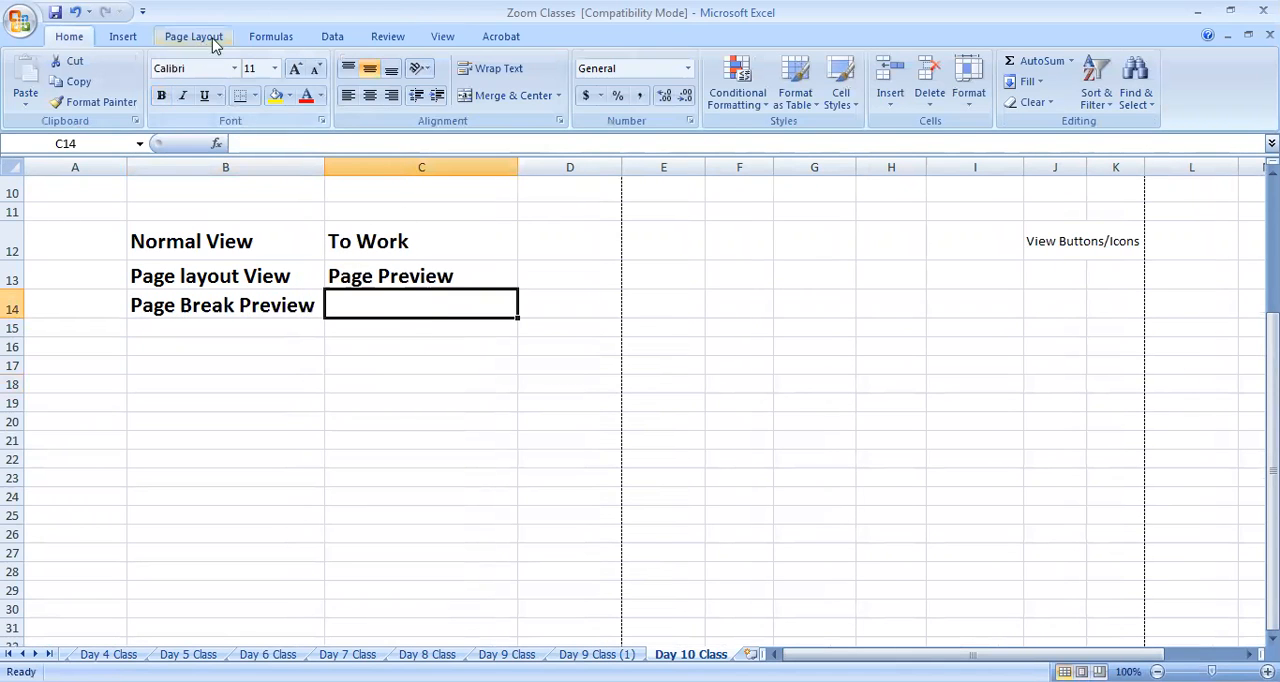
left_click(439, 37)
left_click(128, 101)
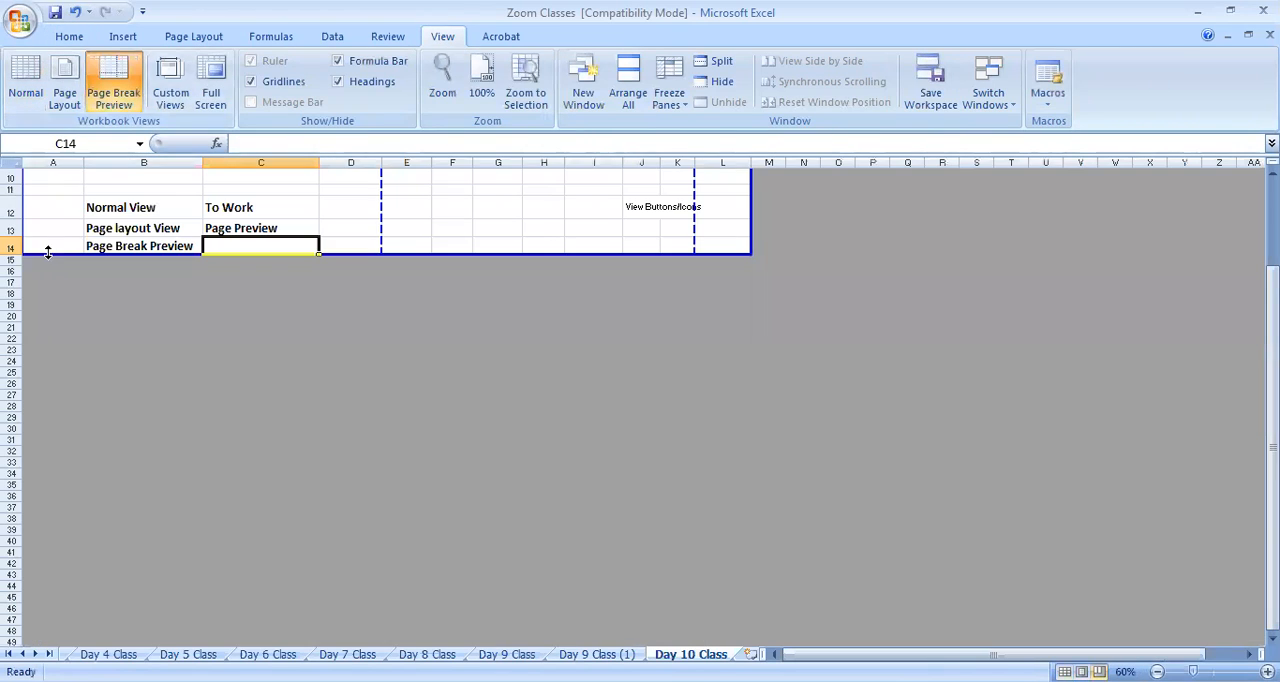
scroll(150, 491, "up", 3)
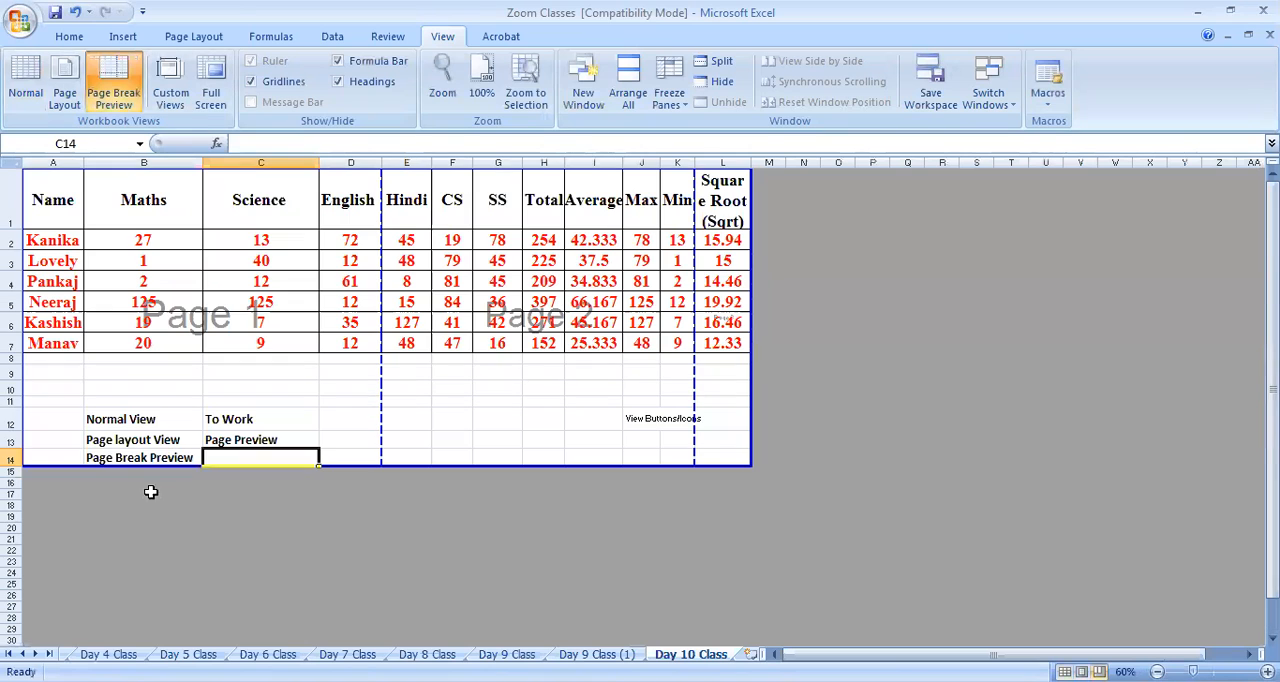
left_click(12, 439)
left_click(12, 459)
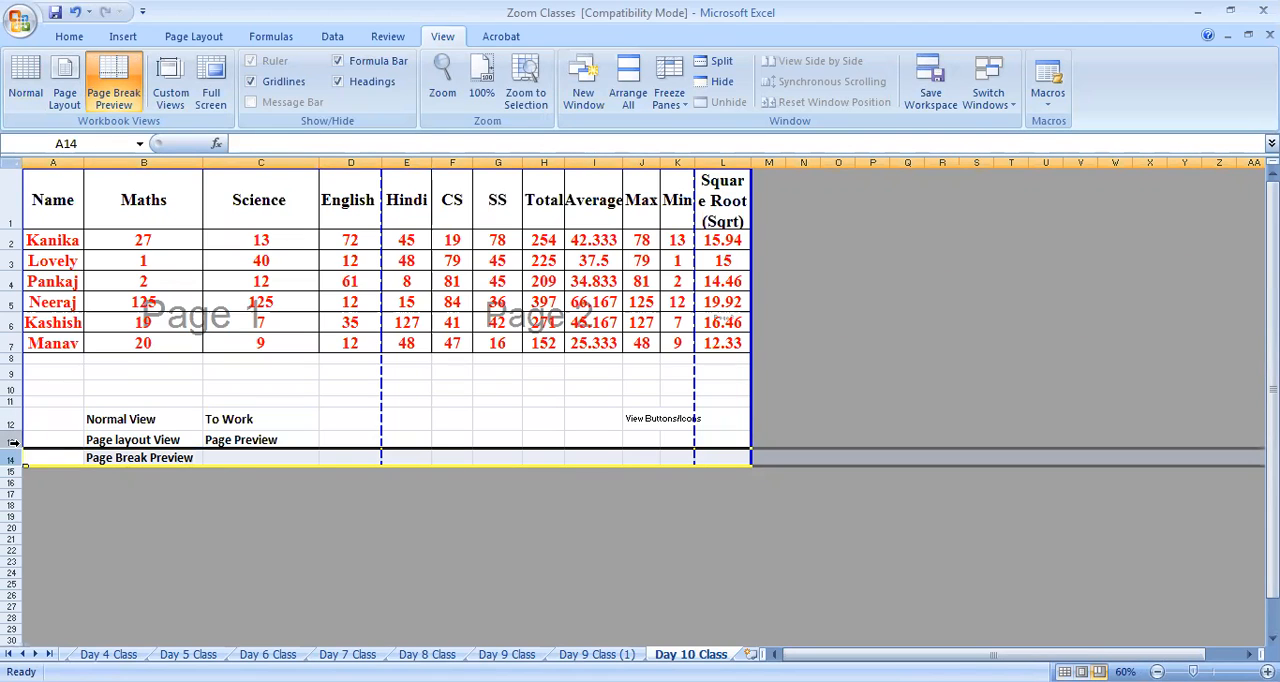
Enter "Only Active Area Shown + Page Breaks" in C14 as the description of Page Break Preview
left_click(302, 458)
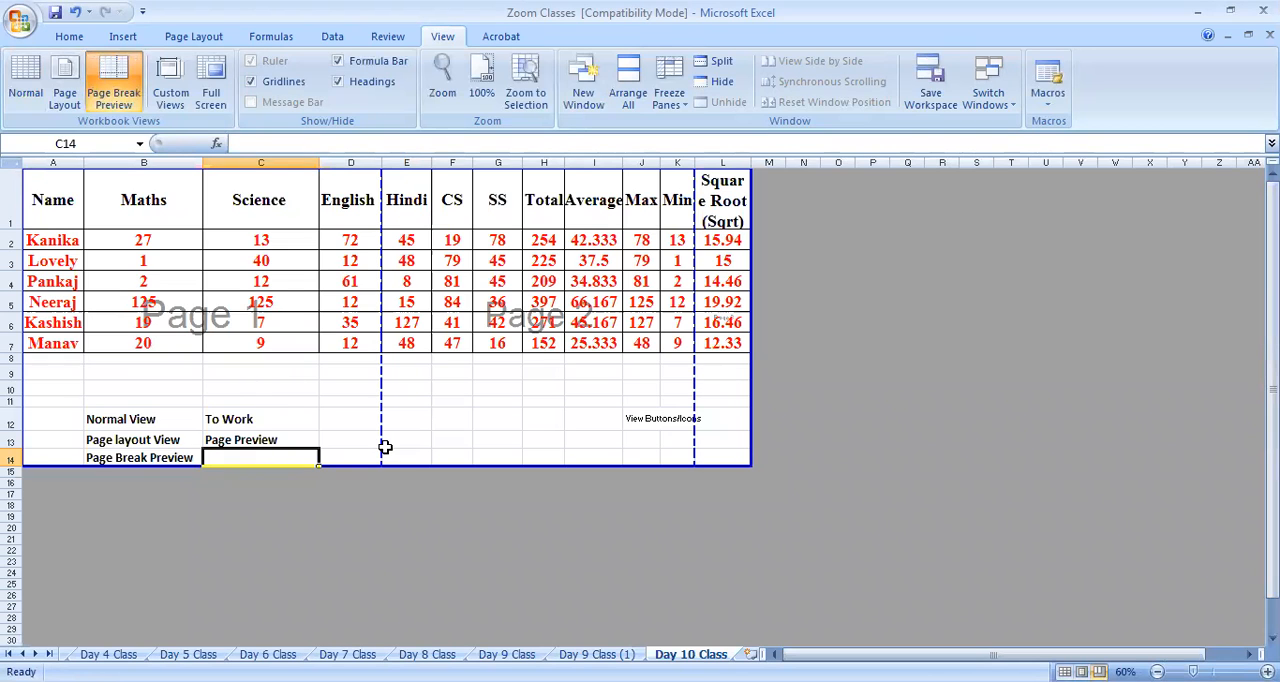
type("Only Active Area Shown")
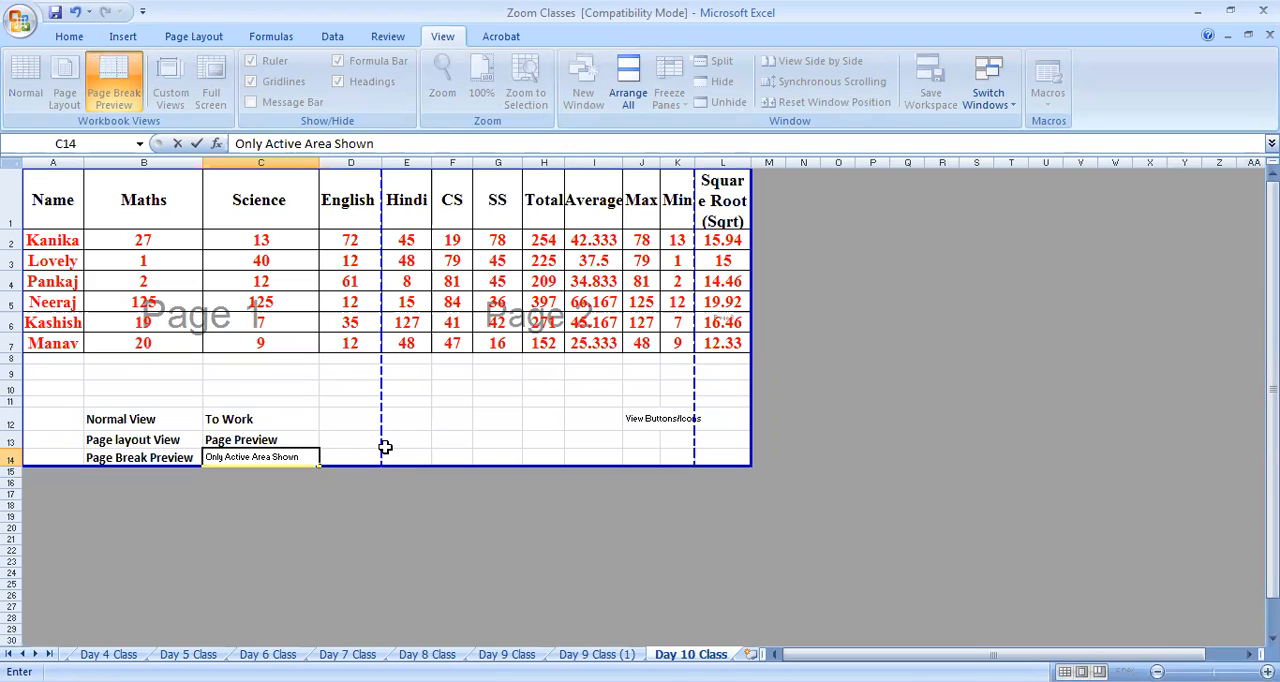
type("Page Breaks")
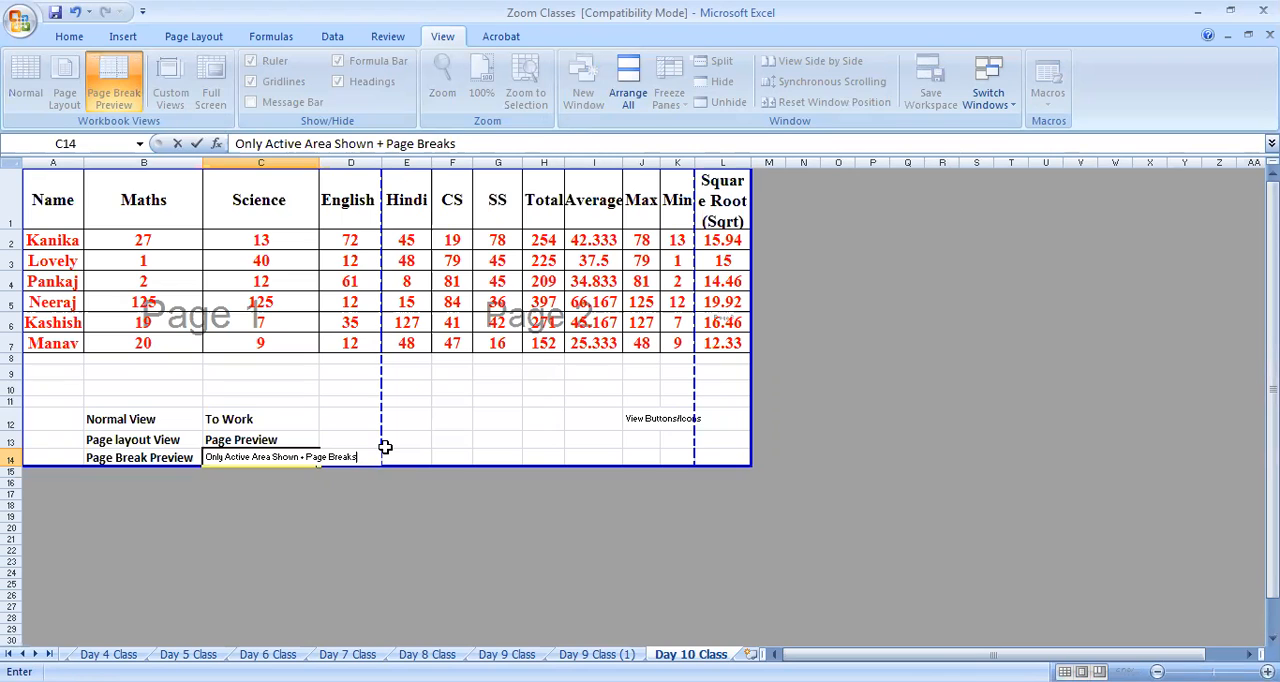
left_click(458, 422)
Copy the formatting of the Page Preview note in C13 onto C14 with Format Painter
left_click(312, 441)
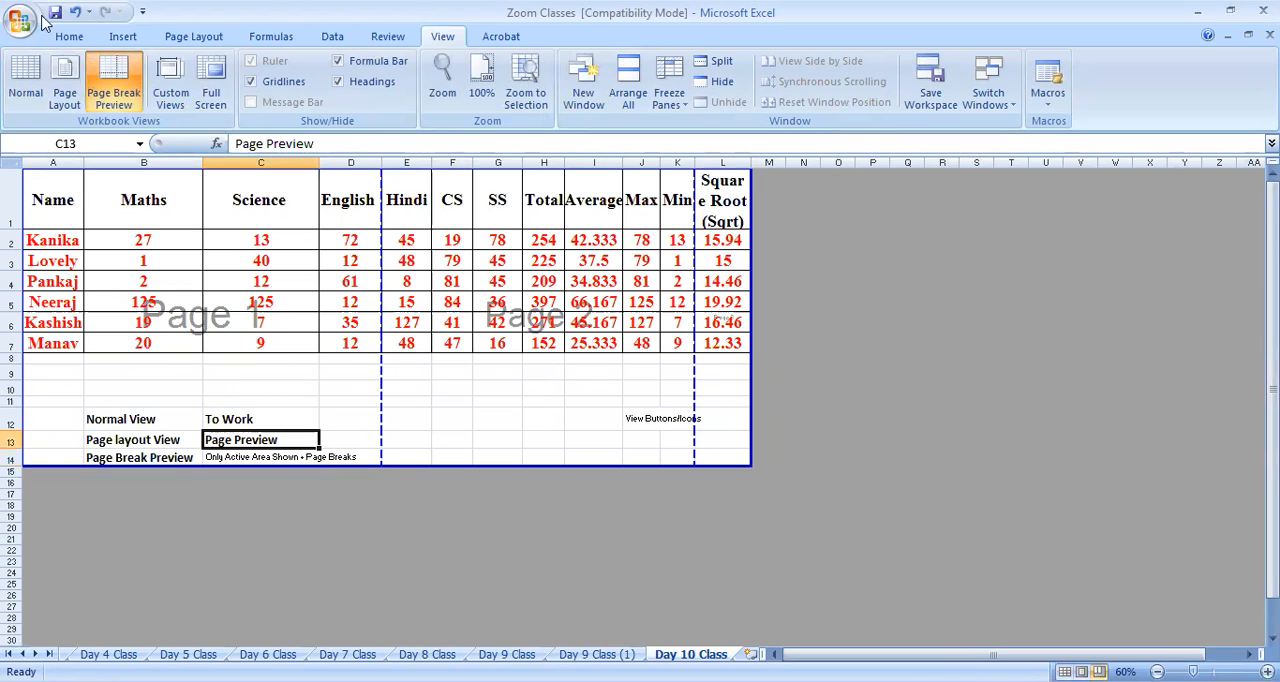
left_click(66, 36)
left_click(95, 102)
left_click(285, 457)
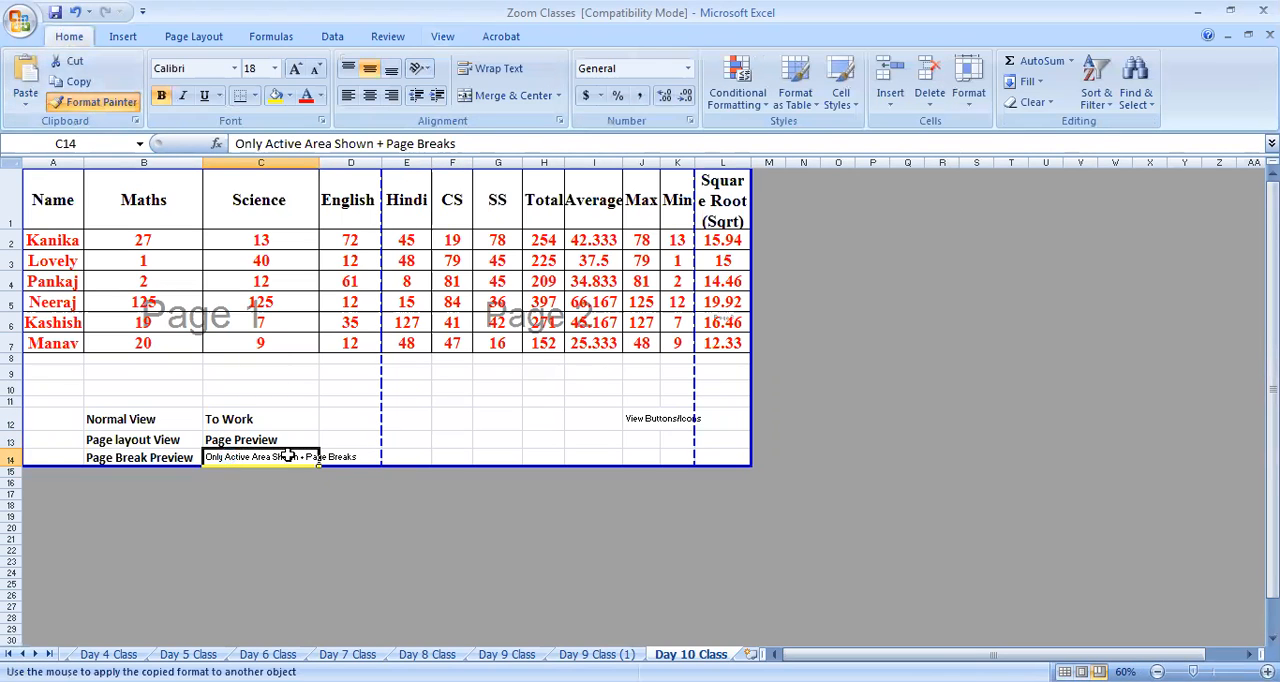
left_click(408, 373)
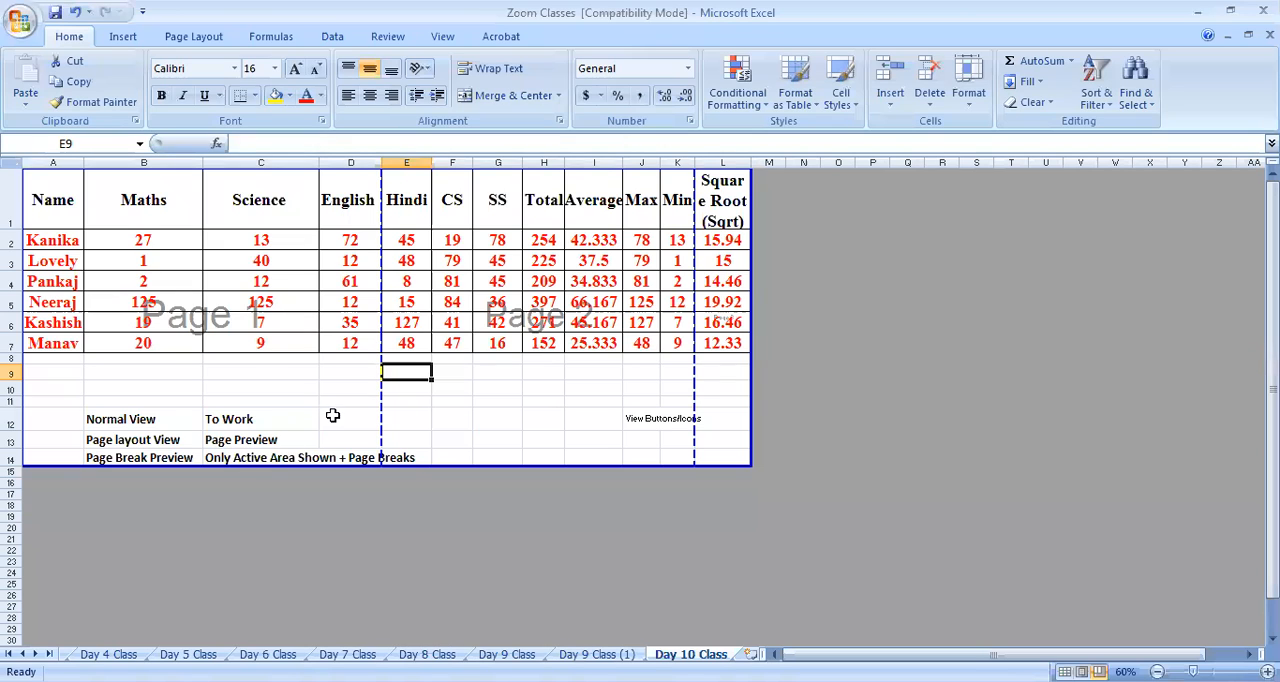
Examine which columns fall on each page by highlighting the headings from Name to English, Hindi to Min, and Square Root
left_click(298, 412)
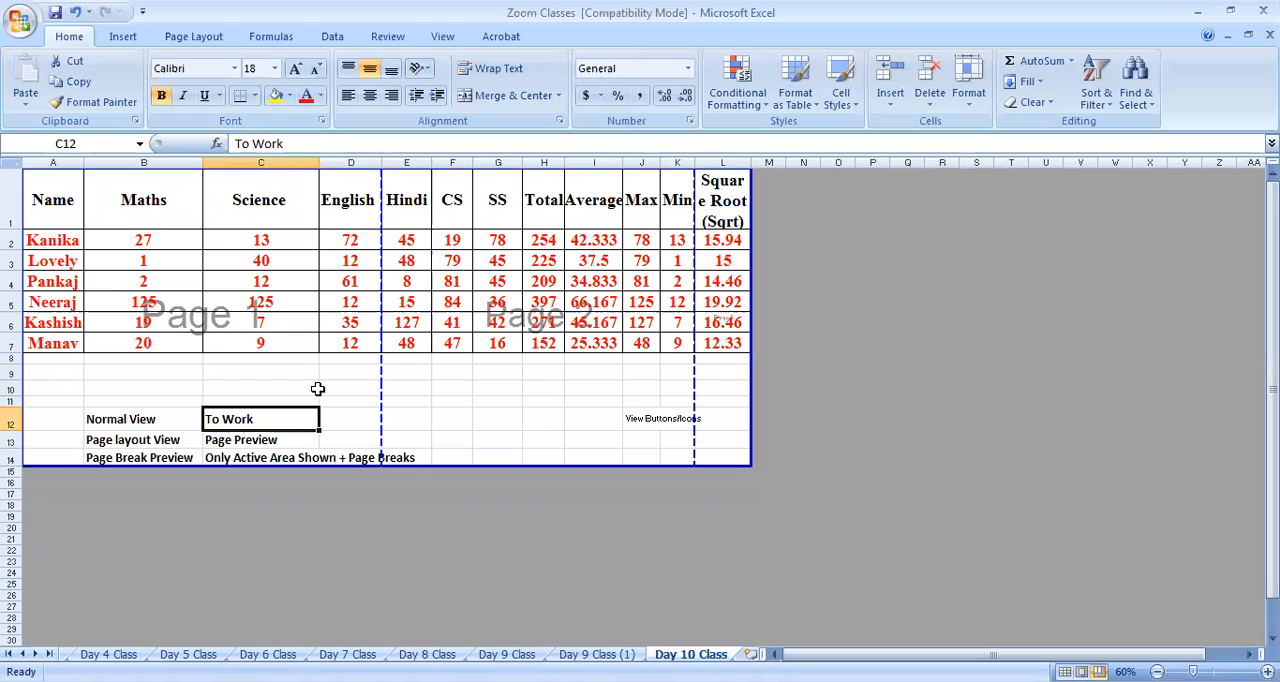
left_click(384, 412)
left_click_drag(70, 200, 310, 217)
left_click(345, 215)
left_click_drag(400, 205, 695, 215)
left_click(730, 207)
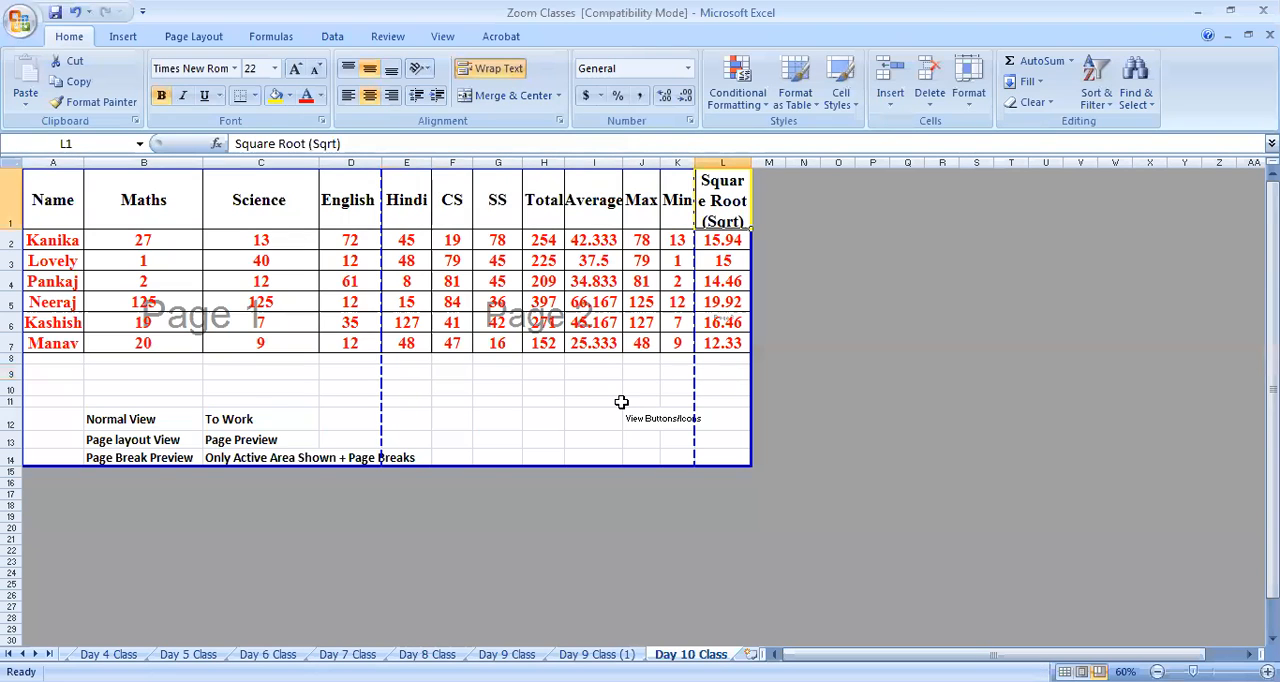
left_click(489, 410)
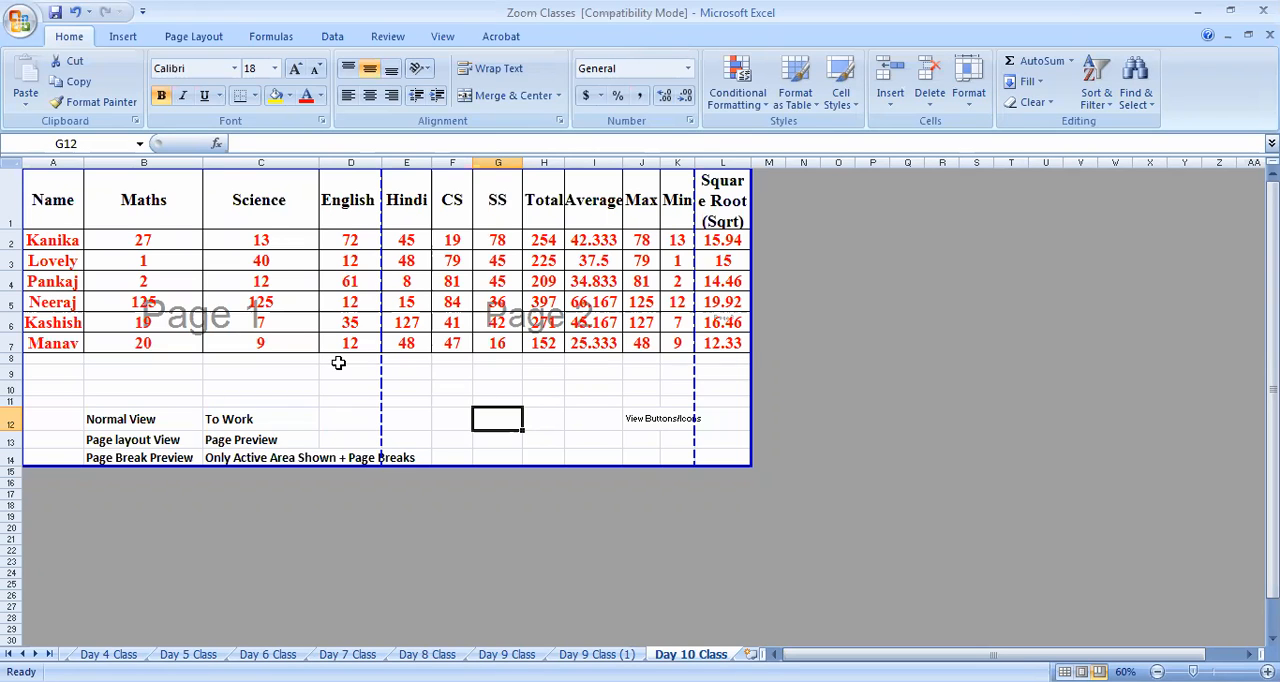
Highlight the whole active area A1:L14 to examine how the page breaks divide it
left_click_drag(63, 200, 737, 458)
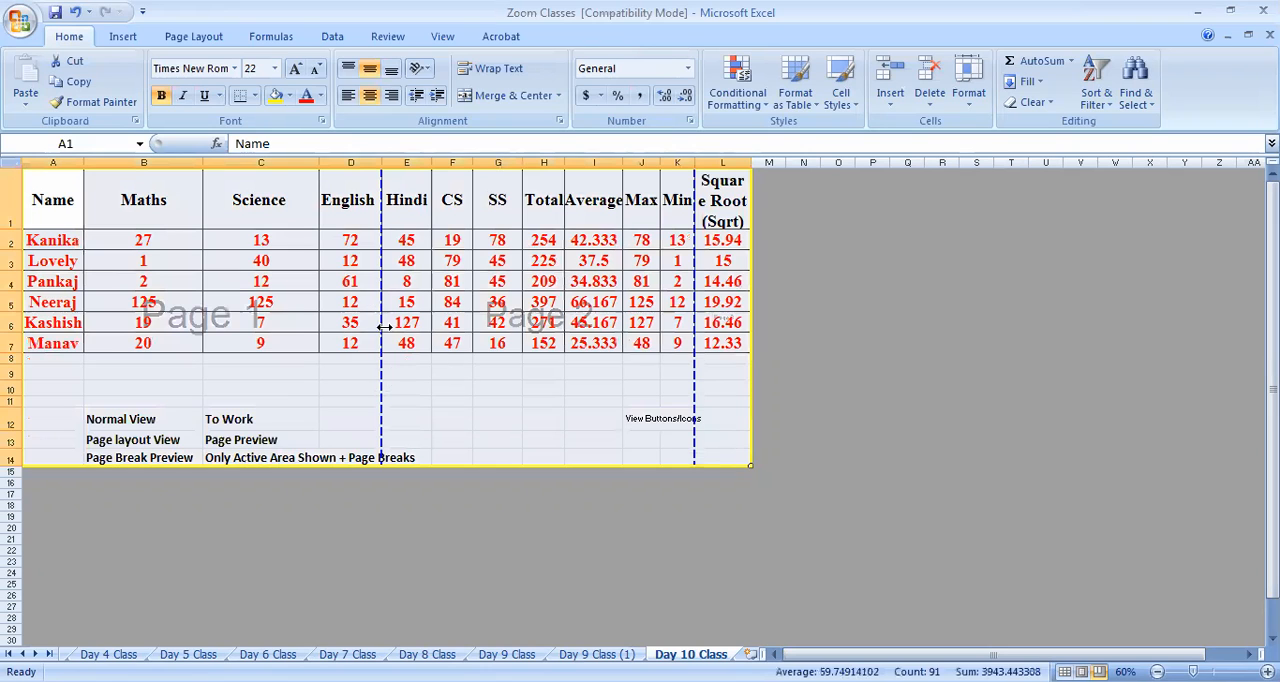
left_click(456, 397)
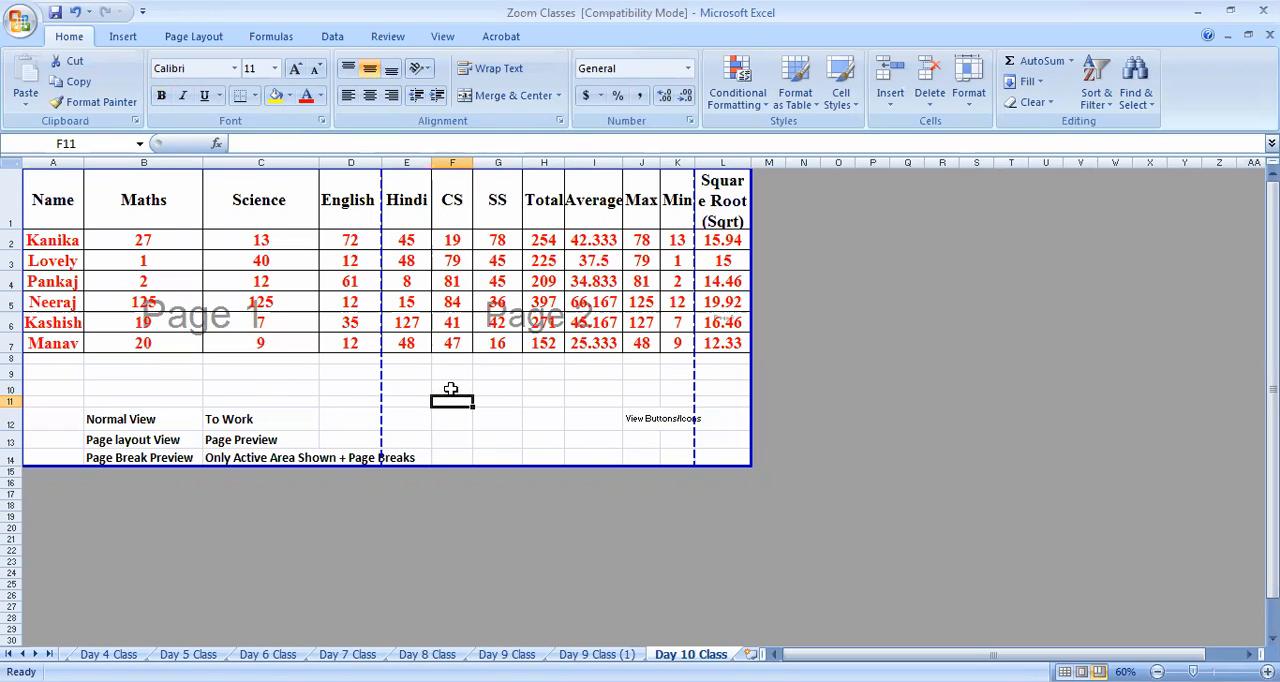
left_click(65, 201)
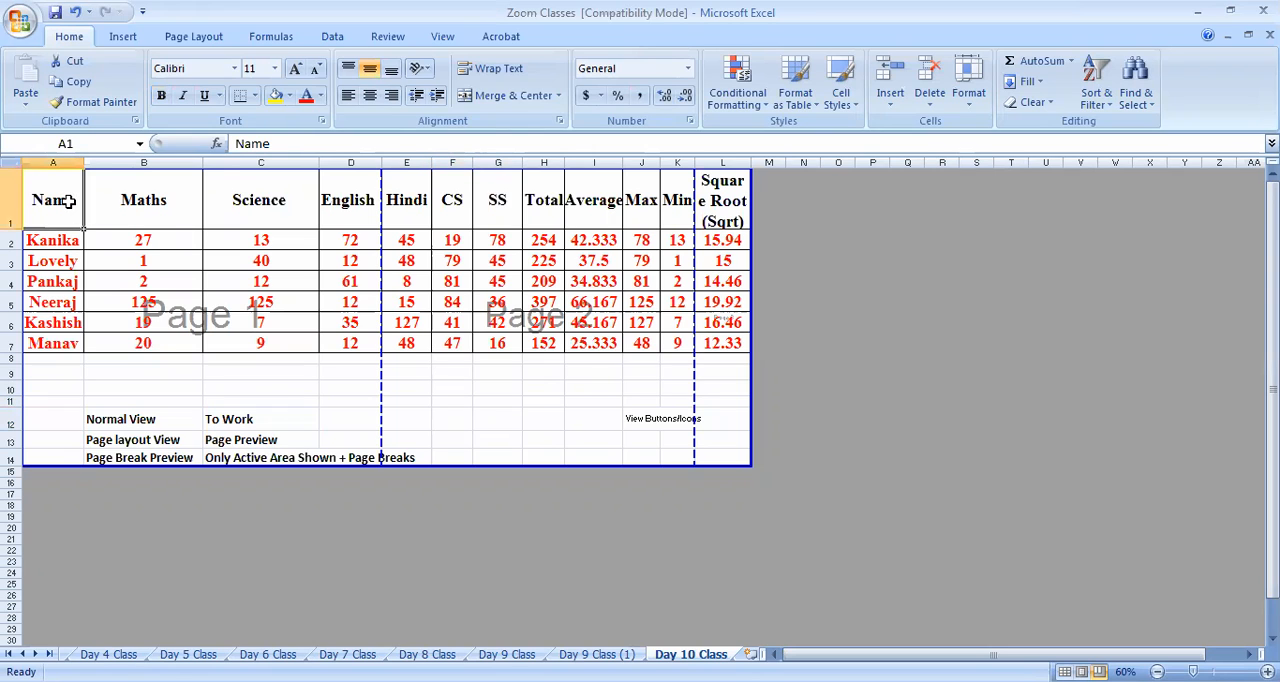
left_click_drag(46, 200, 707, 441)
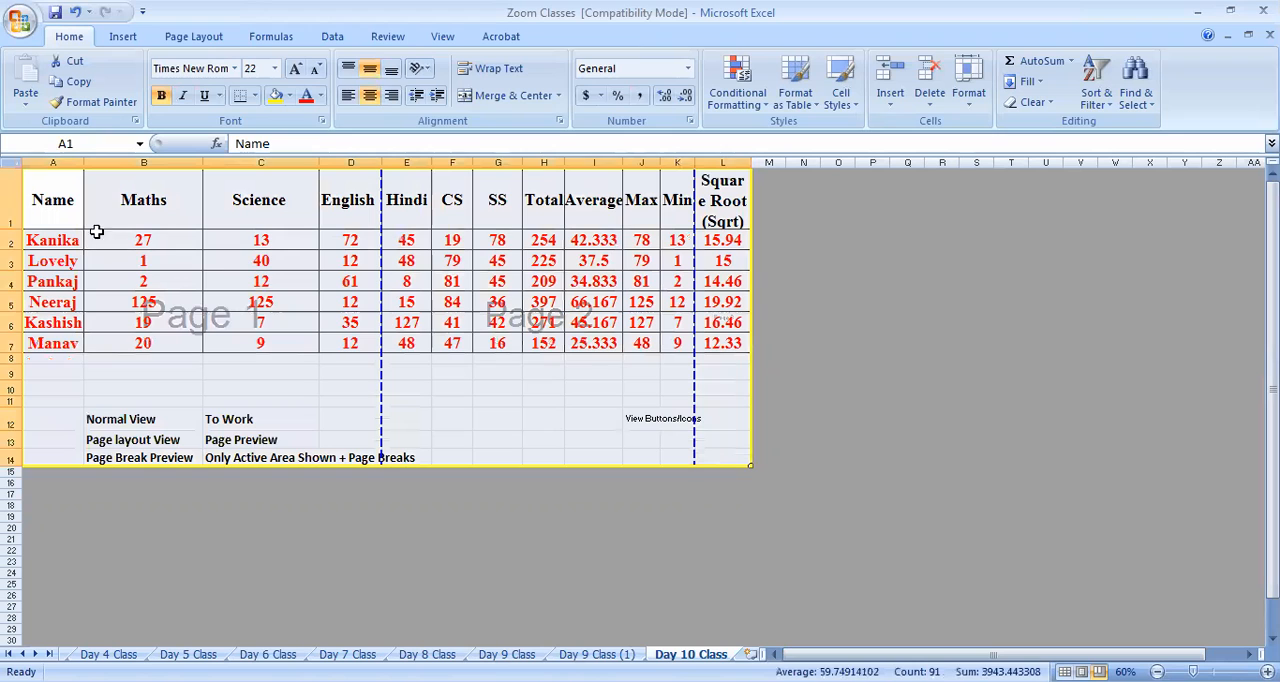
left_click_drag(85, 202, 722, 420)
left_click(475, 390)
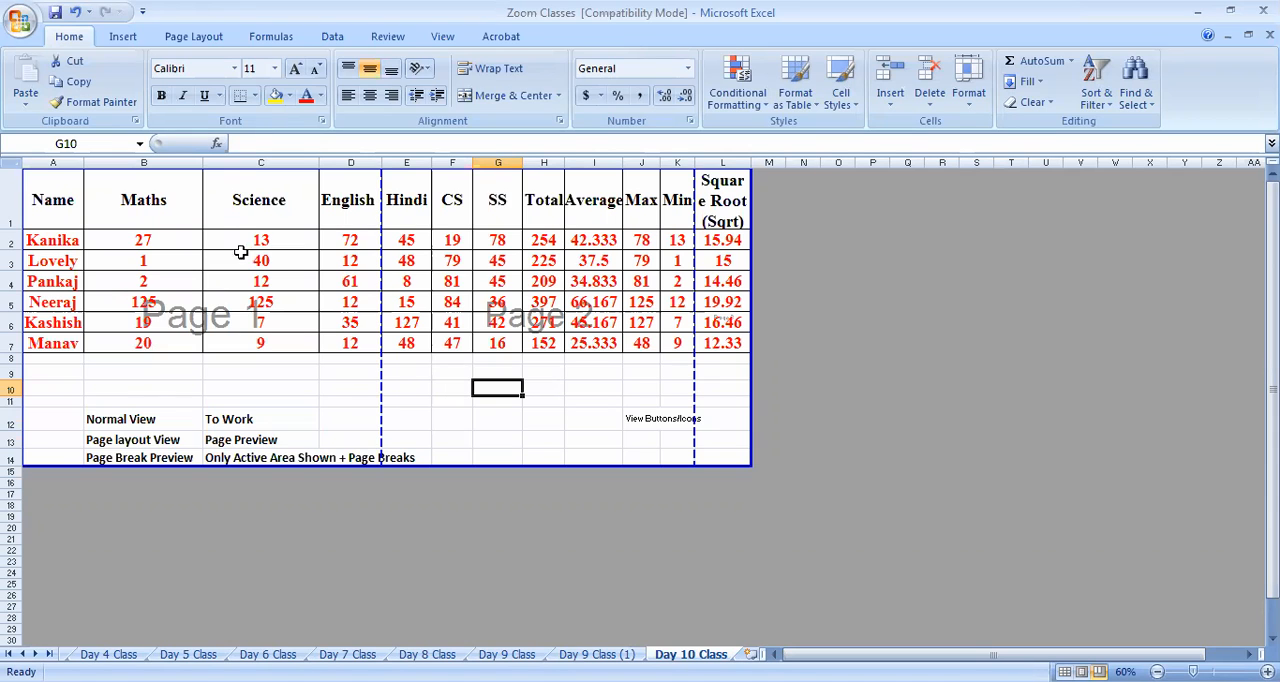
Change the page orientation setup so columns A to J fit on the first page, and check the Min and Square Root columns beyond the break
left_click(193, 36)
left_click(212, 81)
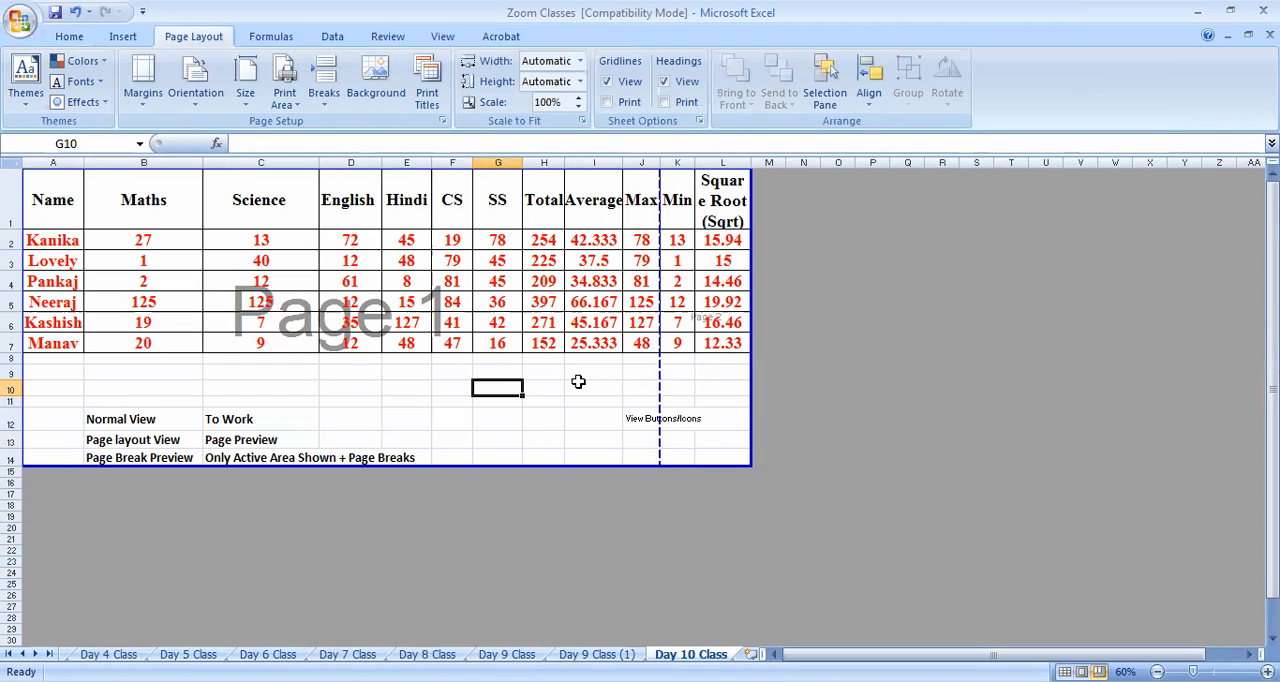
left_click_drag(675, 205, 697, 265)
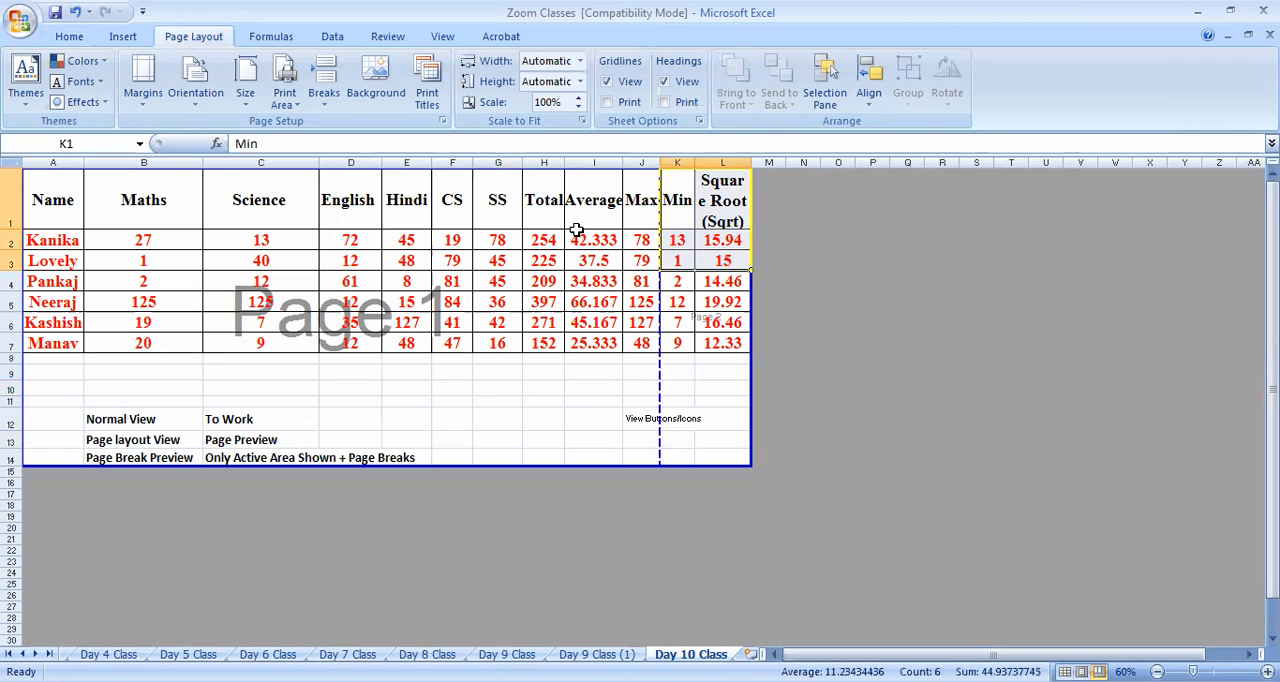
left_click(468, 422)
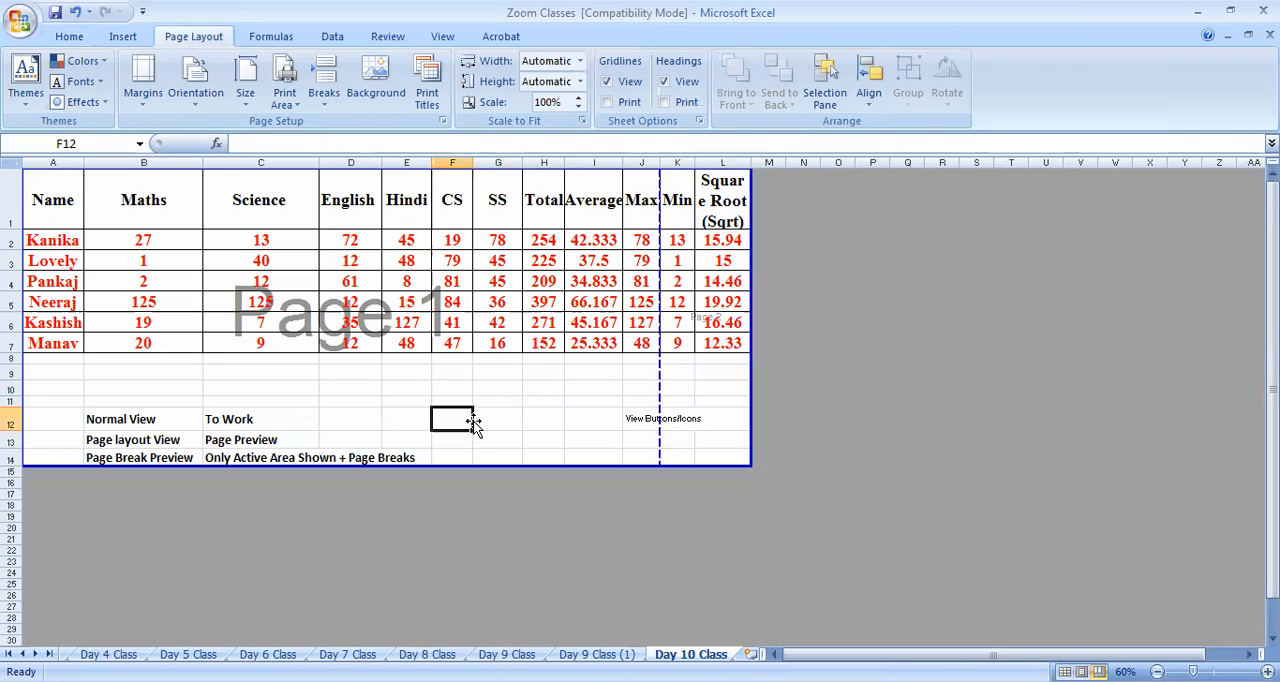
left_click(557, 399)
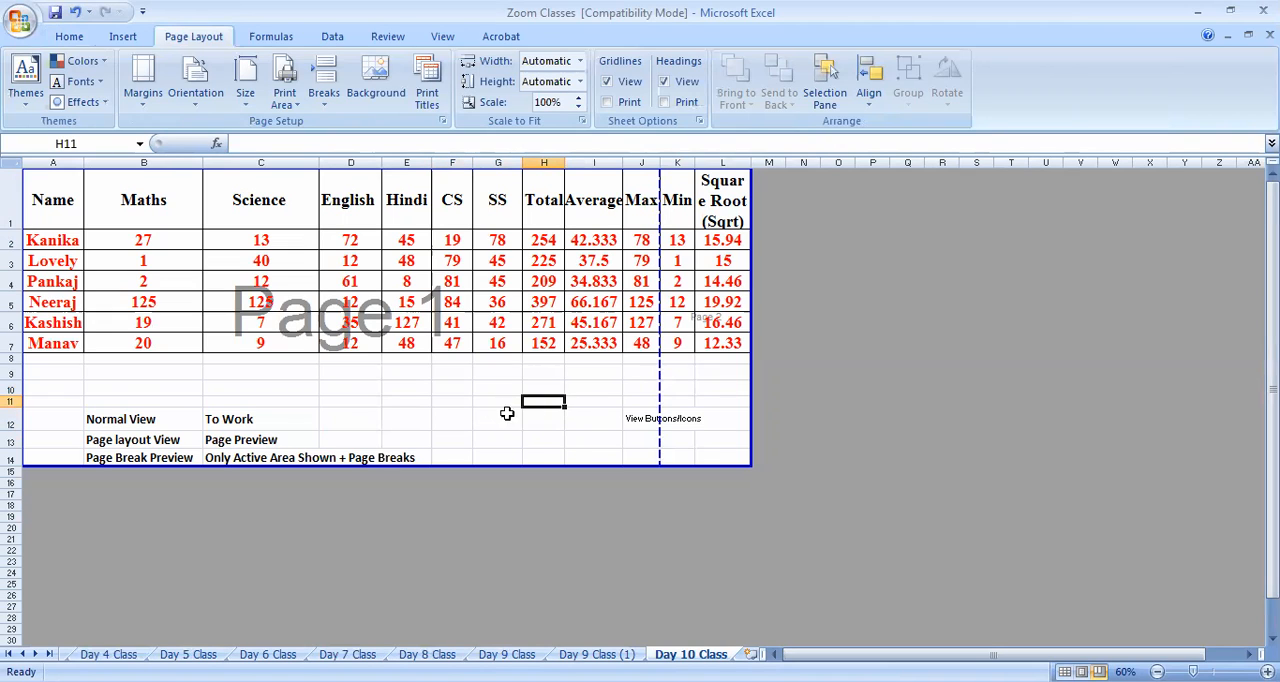
Try moving the page break between Max and Min to just after the Hindi column, and undo the move
left_click(621, 438)
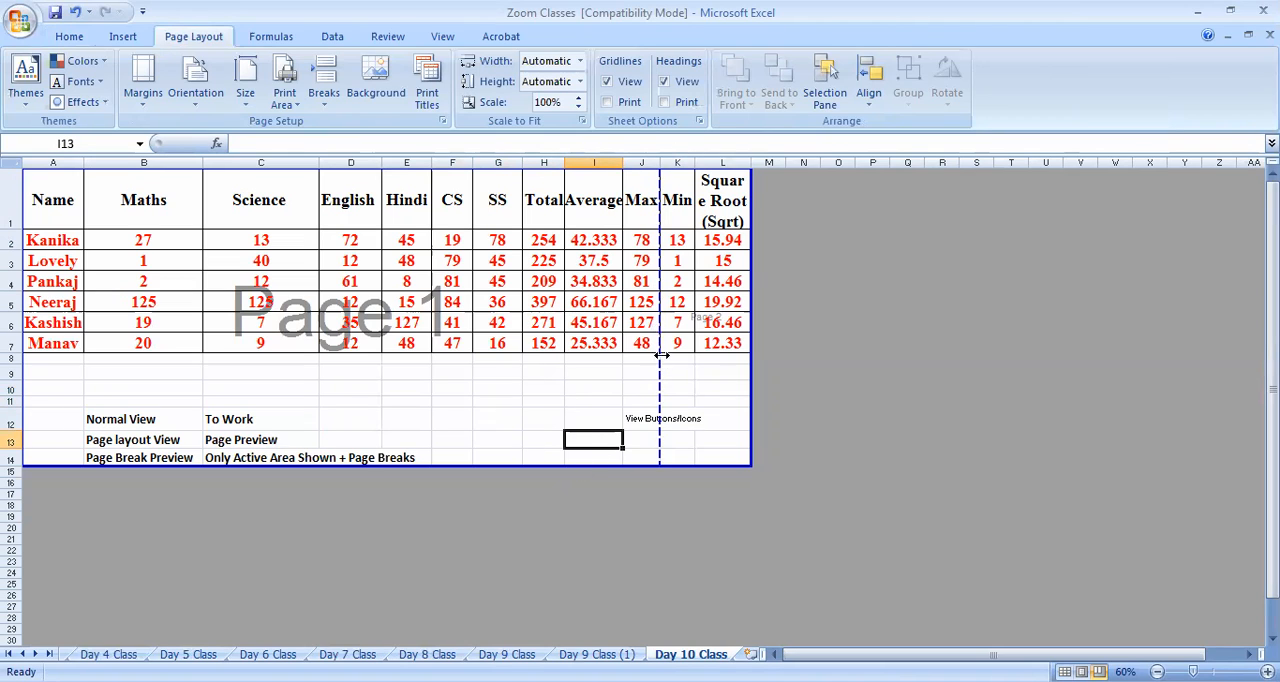
left_click_drag(658, 376, 399, 373)
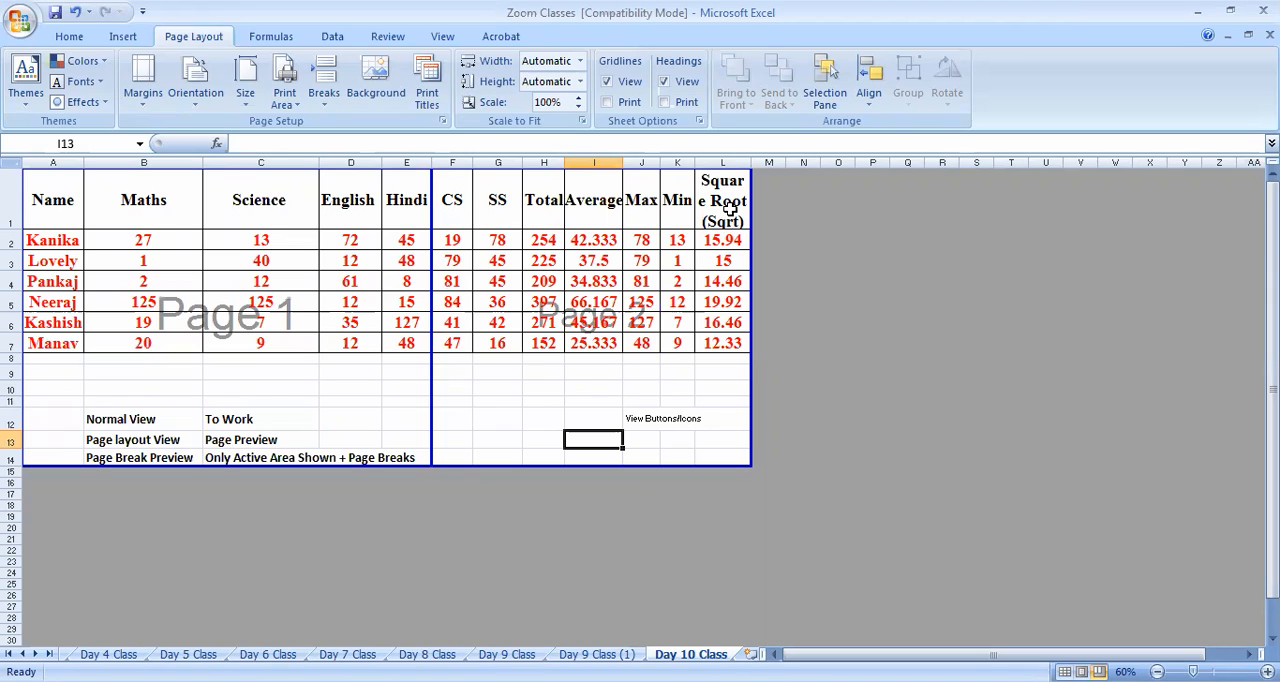
key("ctrl+z")
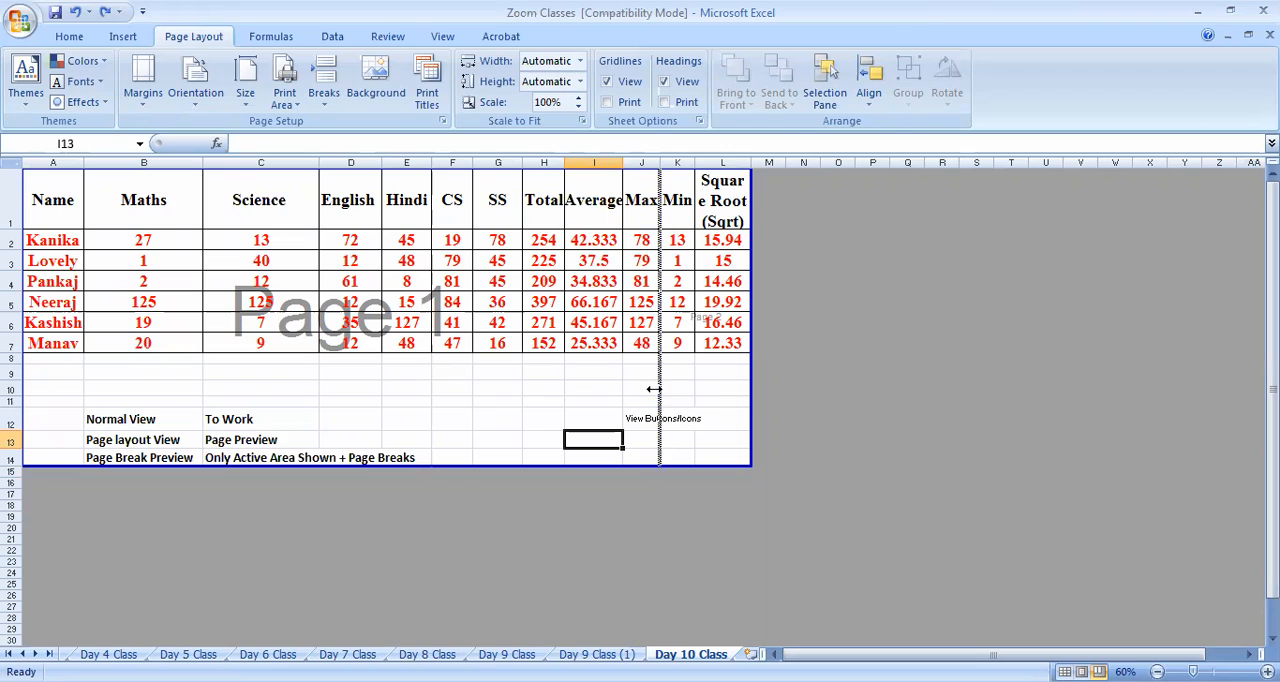
Move the page break past the Square Root column so all columns share one page, and check the sheet in Page Layout view
left_click_drag(742, 389, 742, 392)
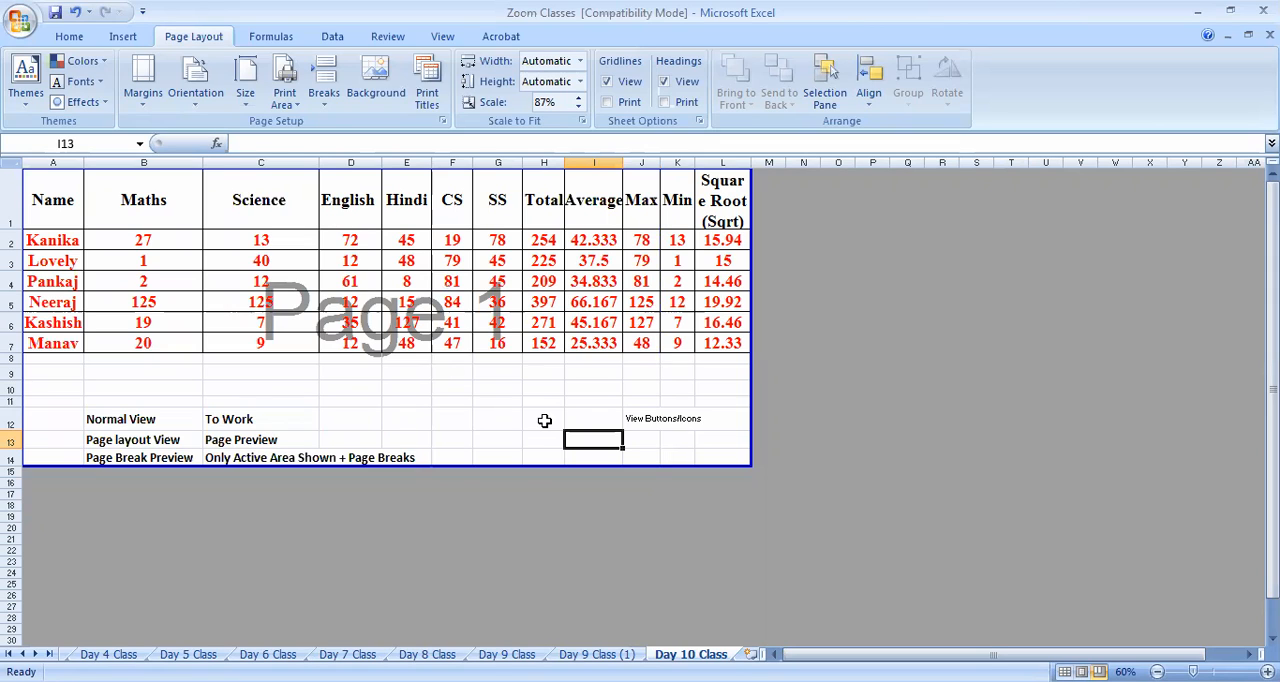
left_click(442, 36)
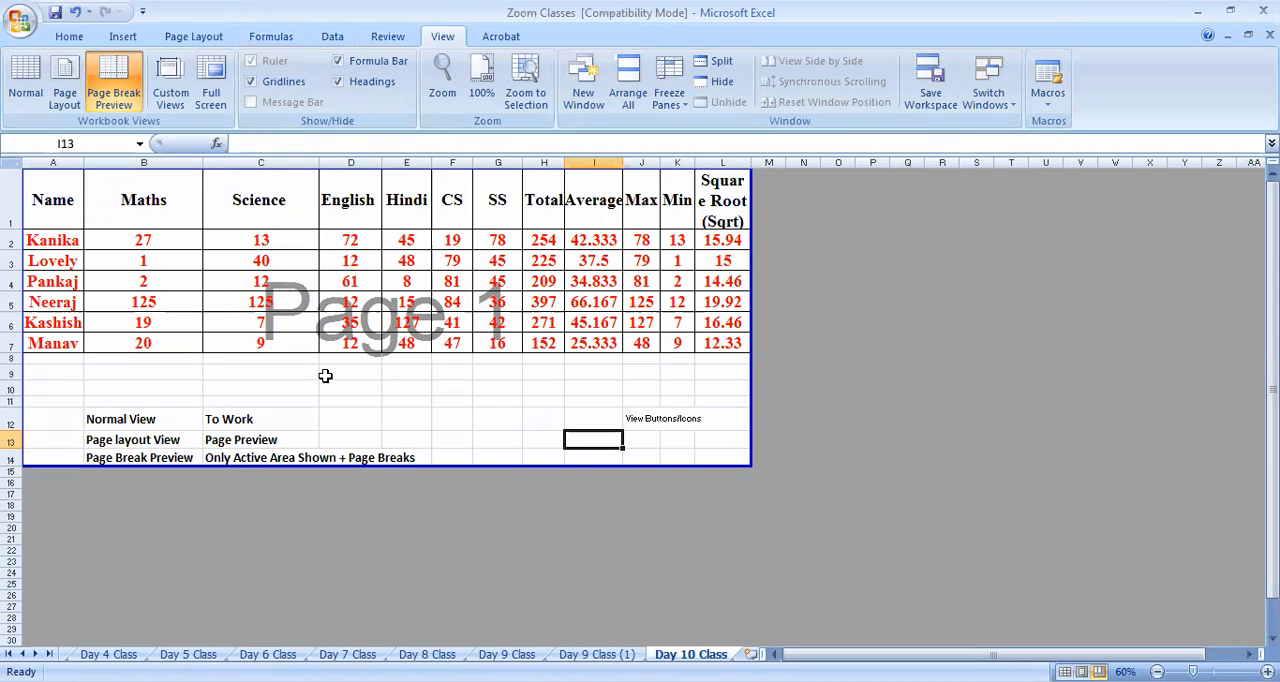
left_click(64, 82)
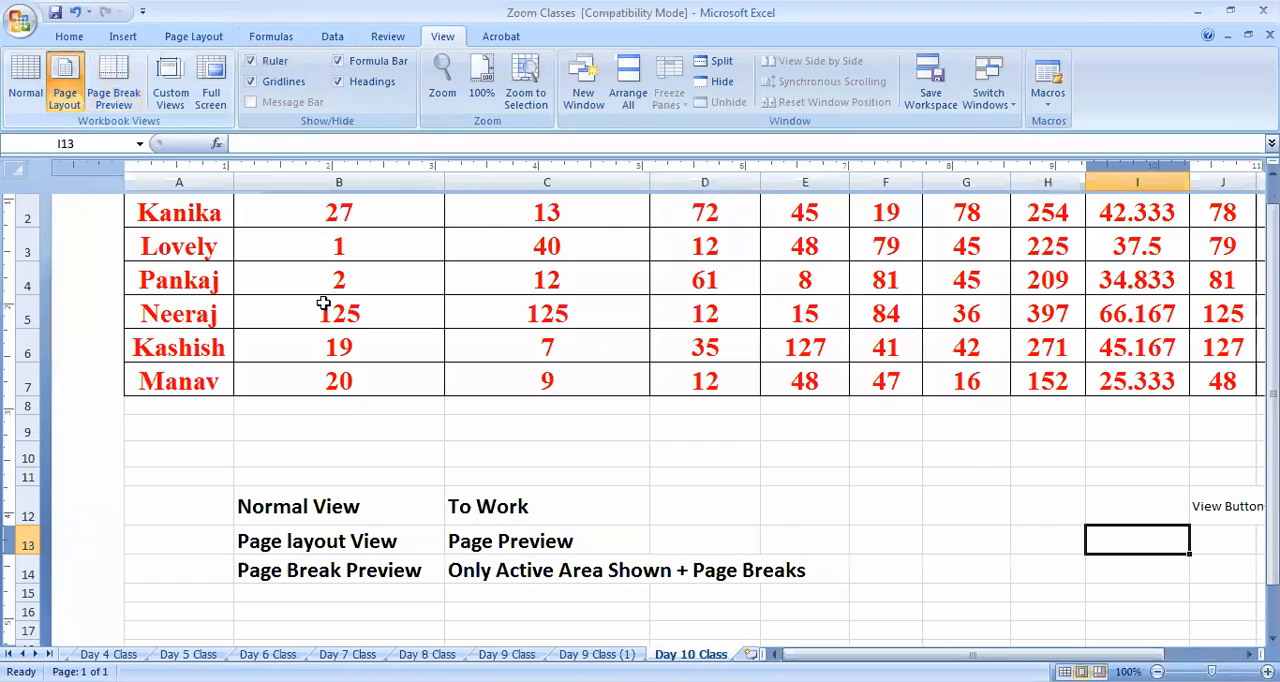
scroll(554, 465, "up", 3)
scroll(561, 464, "down", 1)
scroll(561, 464, "up", 1)
scroll(563, 462, "down", 2)
scroll(571, 502, "down", 3)
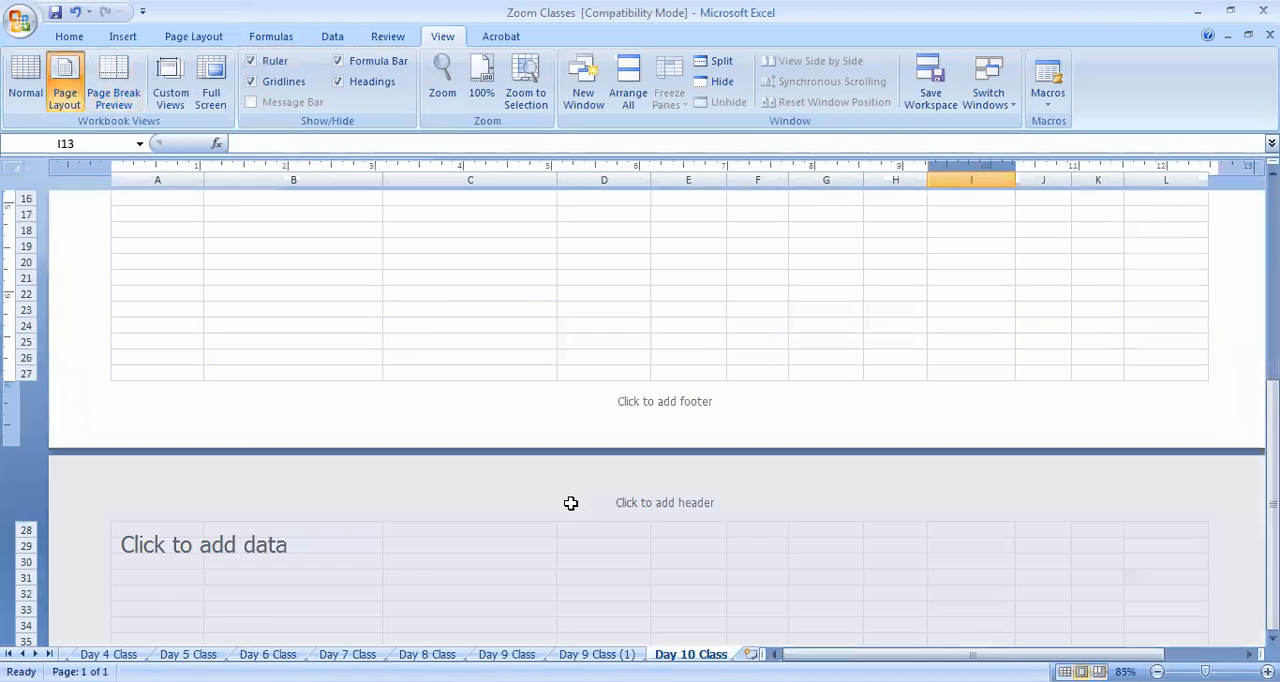
scroll(571, 502, "up", 3)
Return to Page Break Preview, undo the page break move, and redo the formatting of the note in C14
left_click(113, 85)
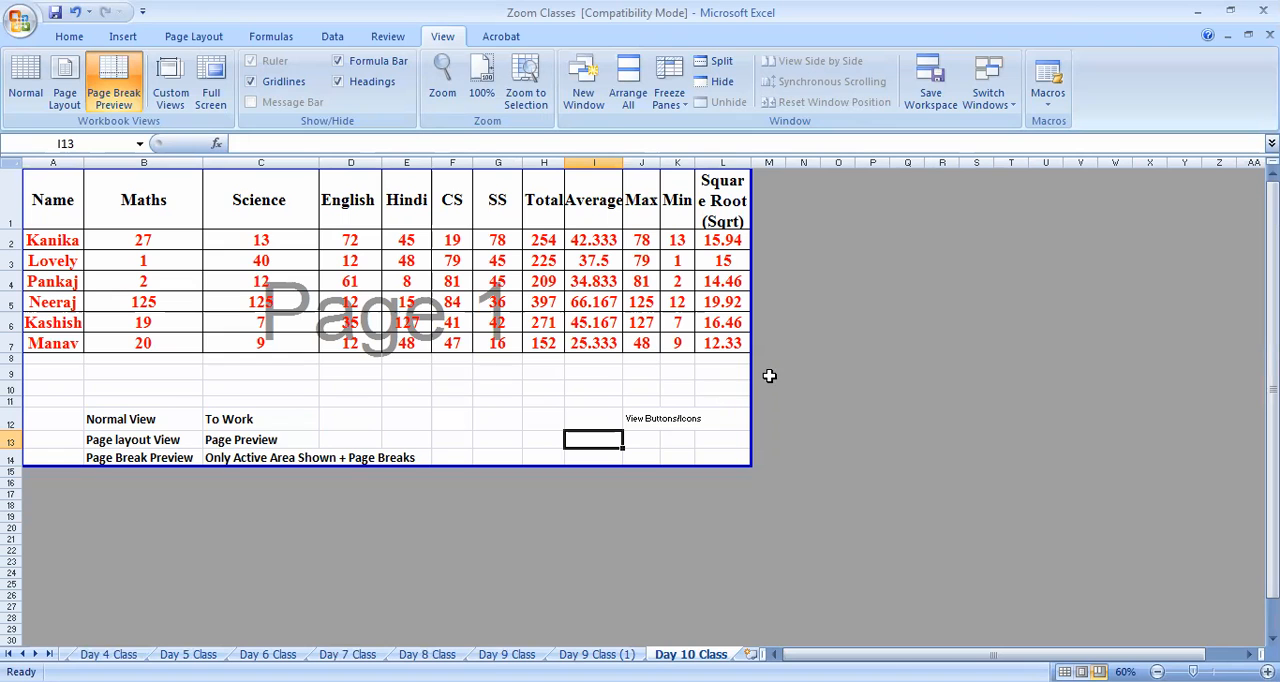
key("alt+w")
key("p")
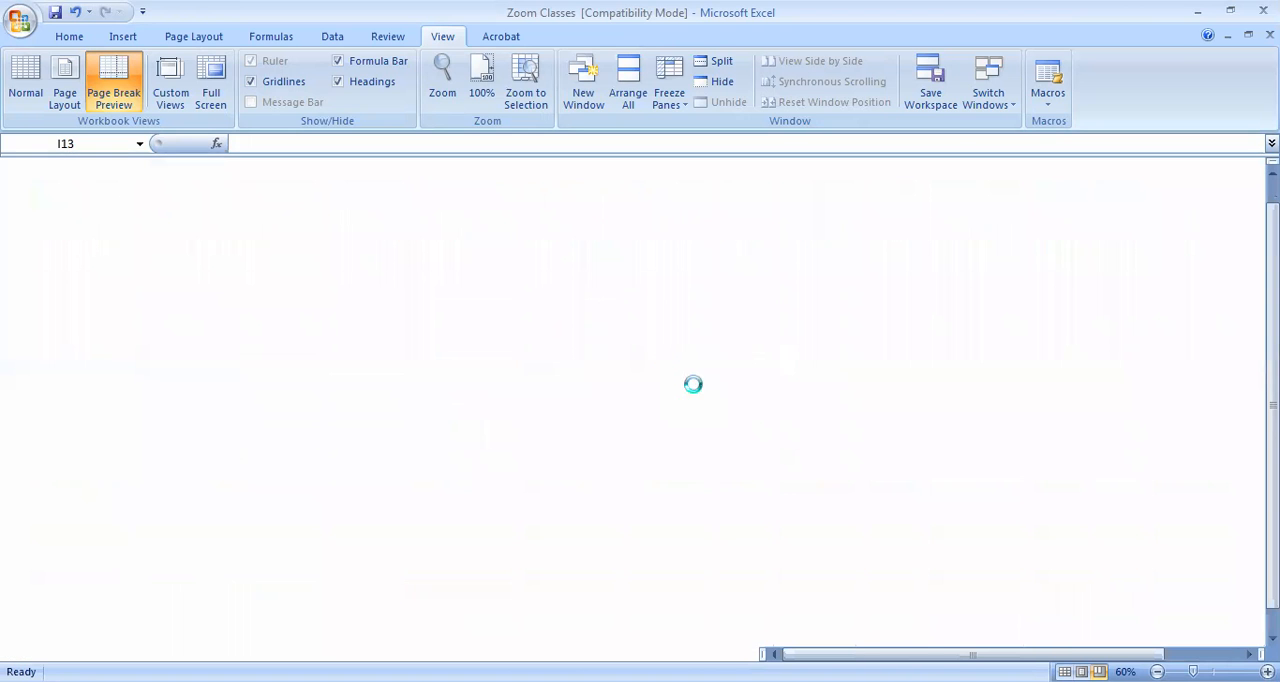
key("alt+w")
key("i")
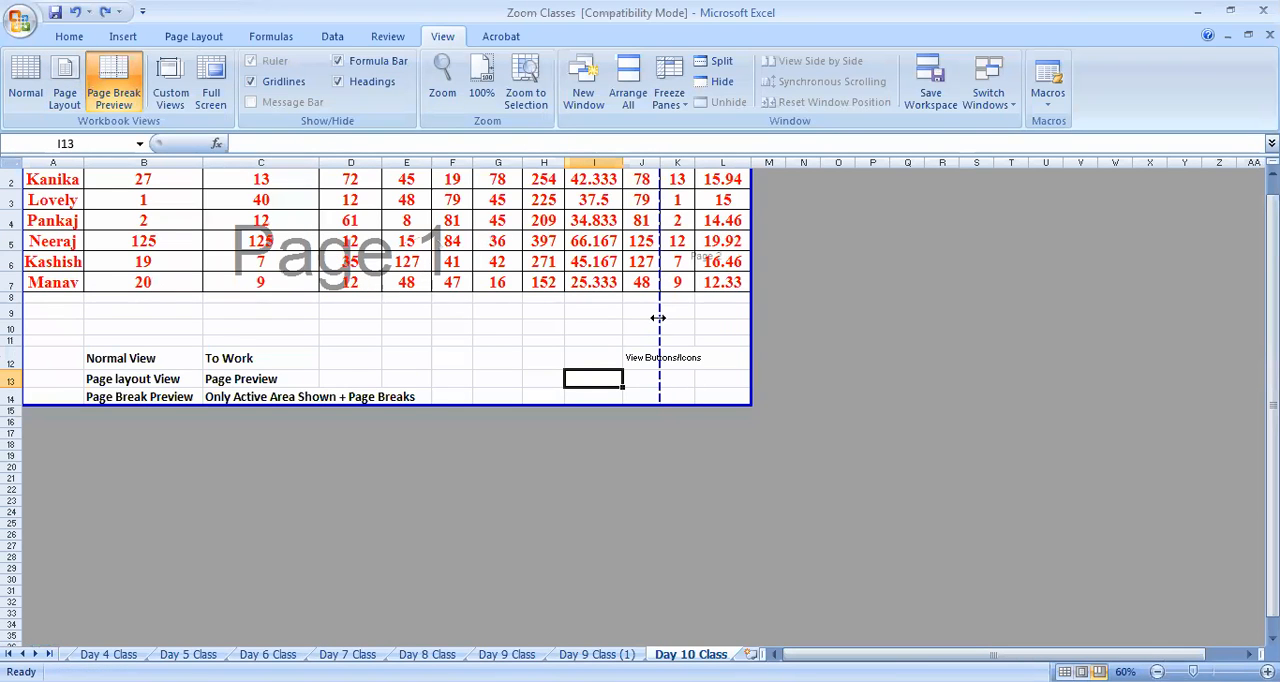
scroll(620, 340, "up", 1)
key("ctrl+z")
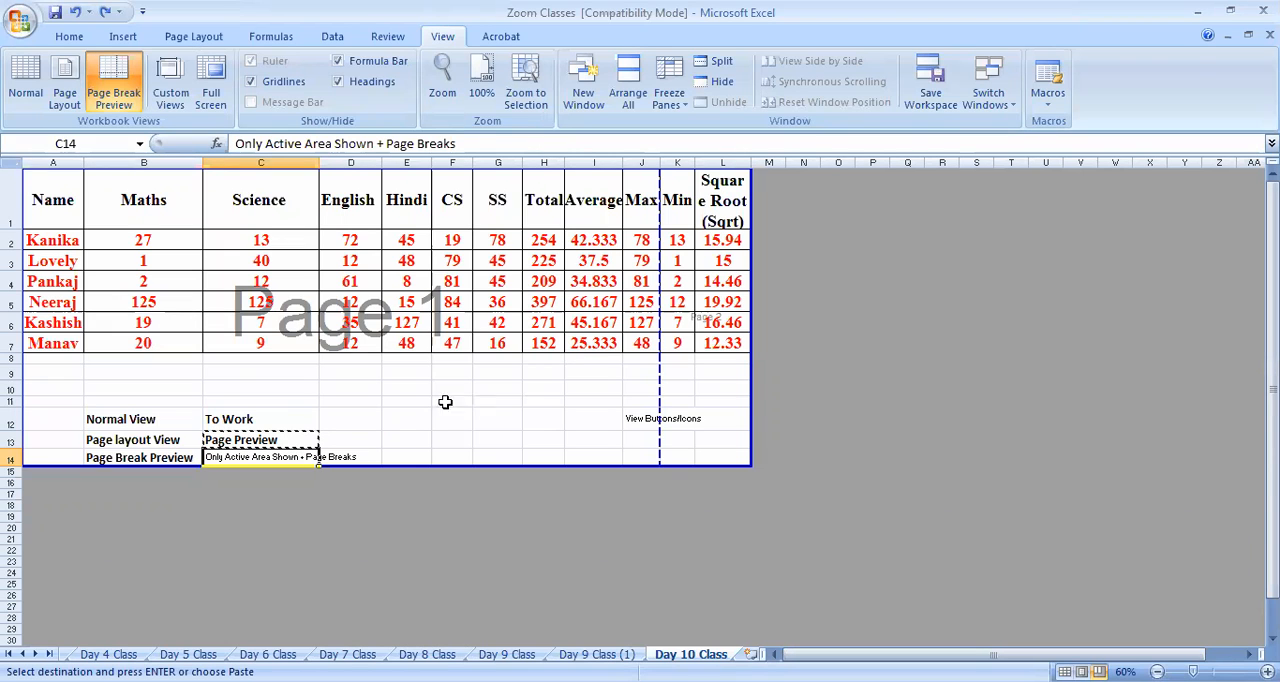
key("ctrl+y")
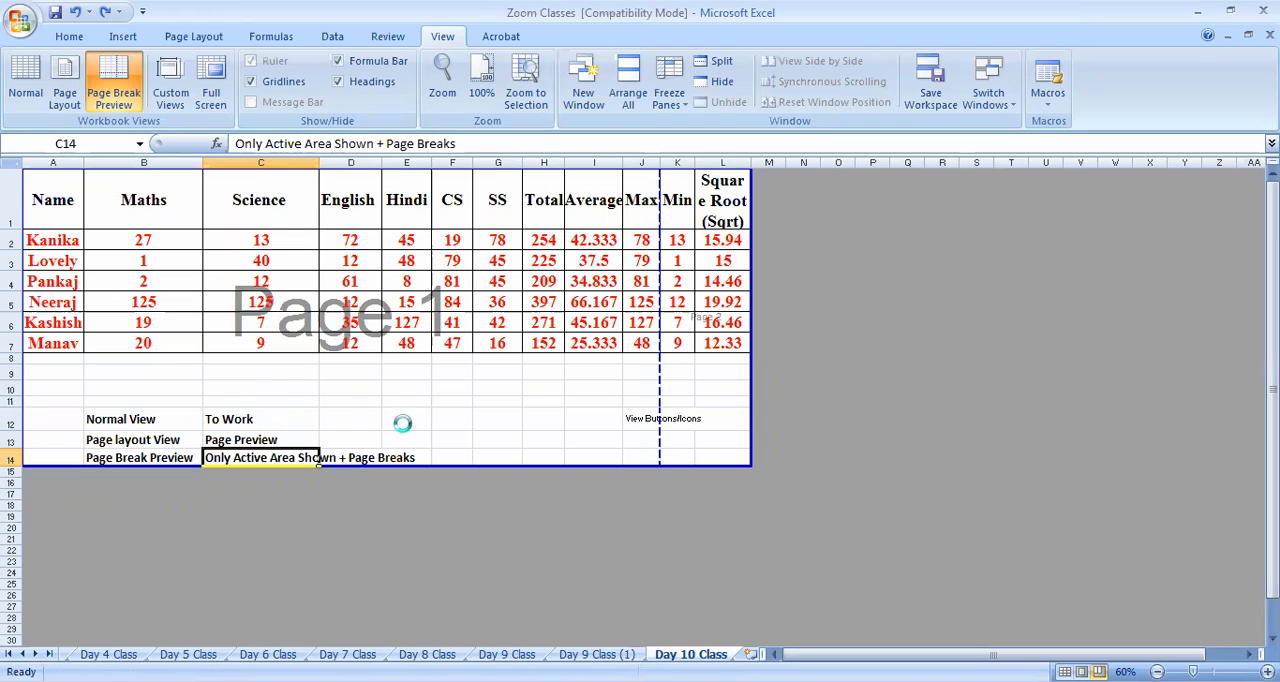
left_click(403, 424)
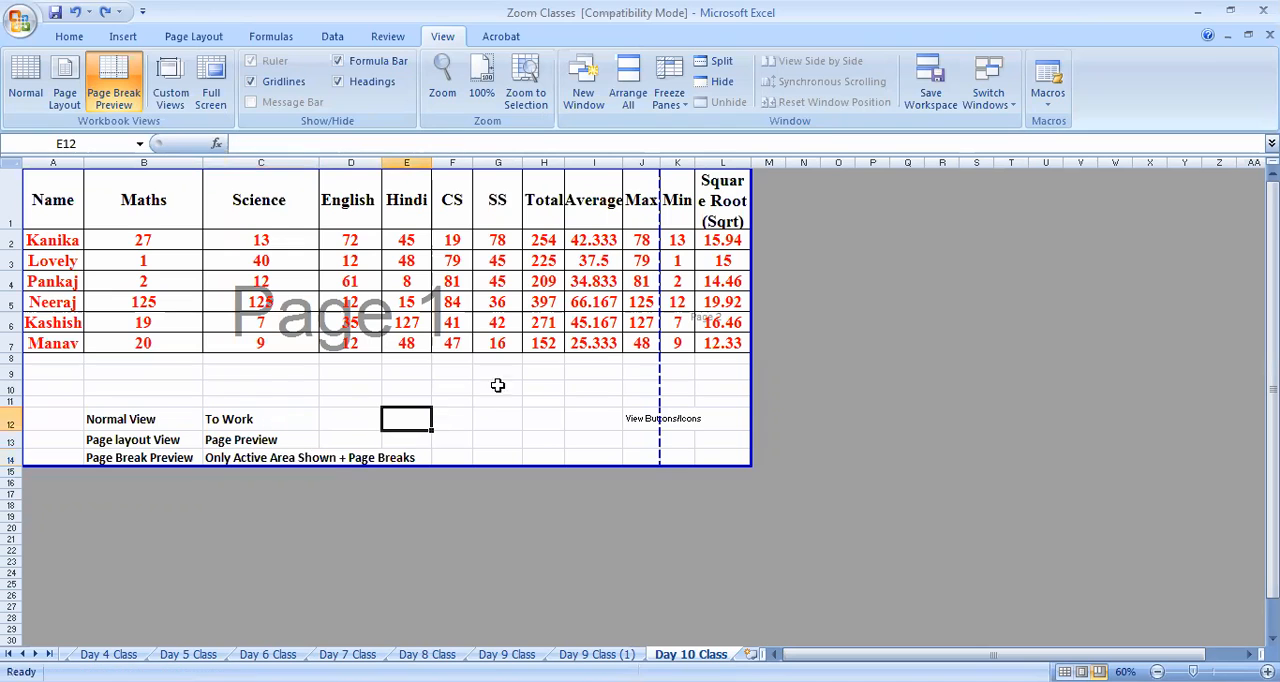
Set the page orientation to Portrait, try moving the break before Square Root to the outer edge, and undo that move
left_click(180, 36)
left_click(237, 140)
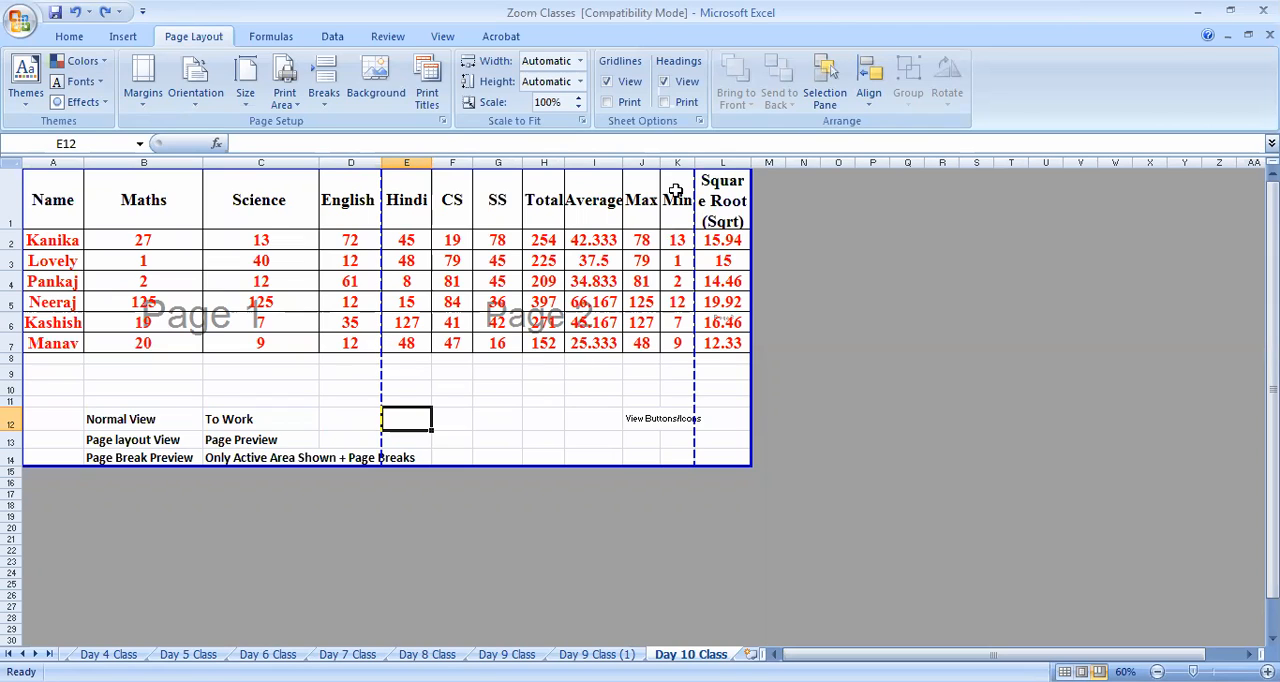
left_click_drag(695, 385, 748, 382)
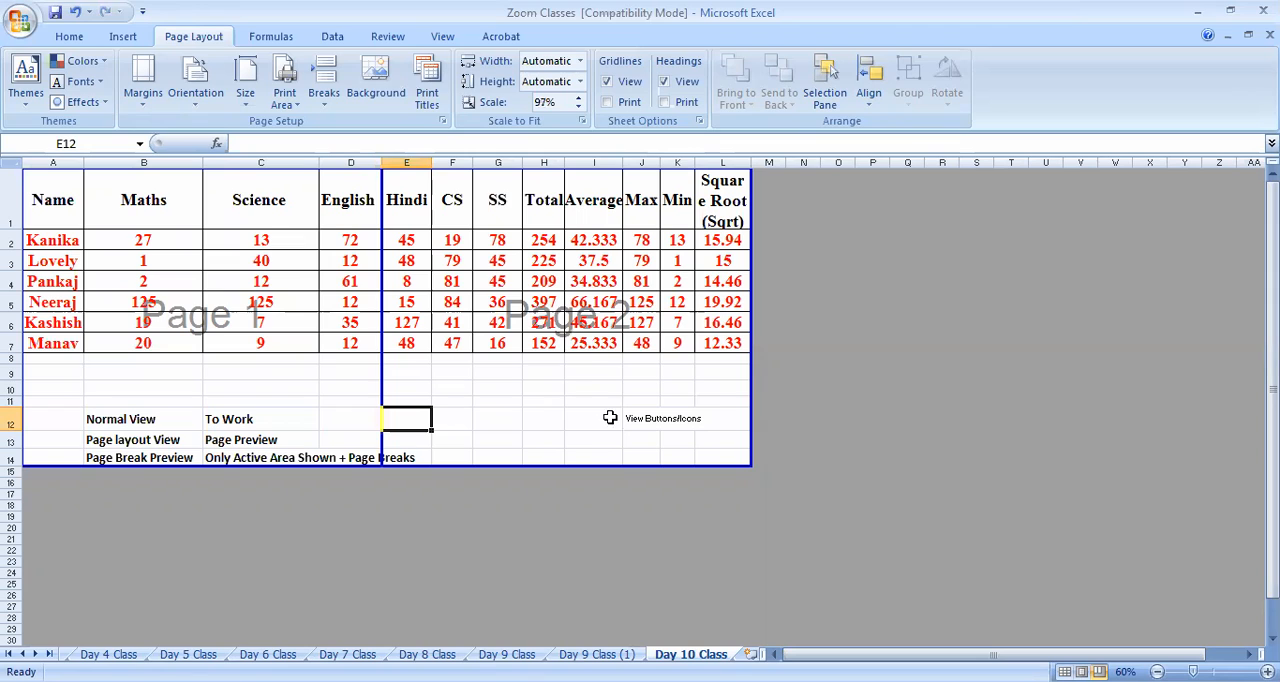
key("ctrl+z")
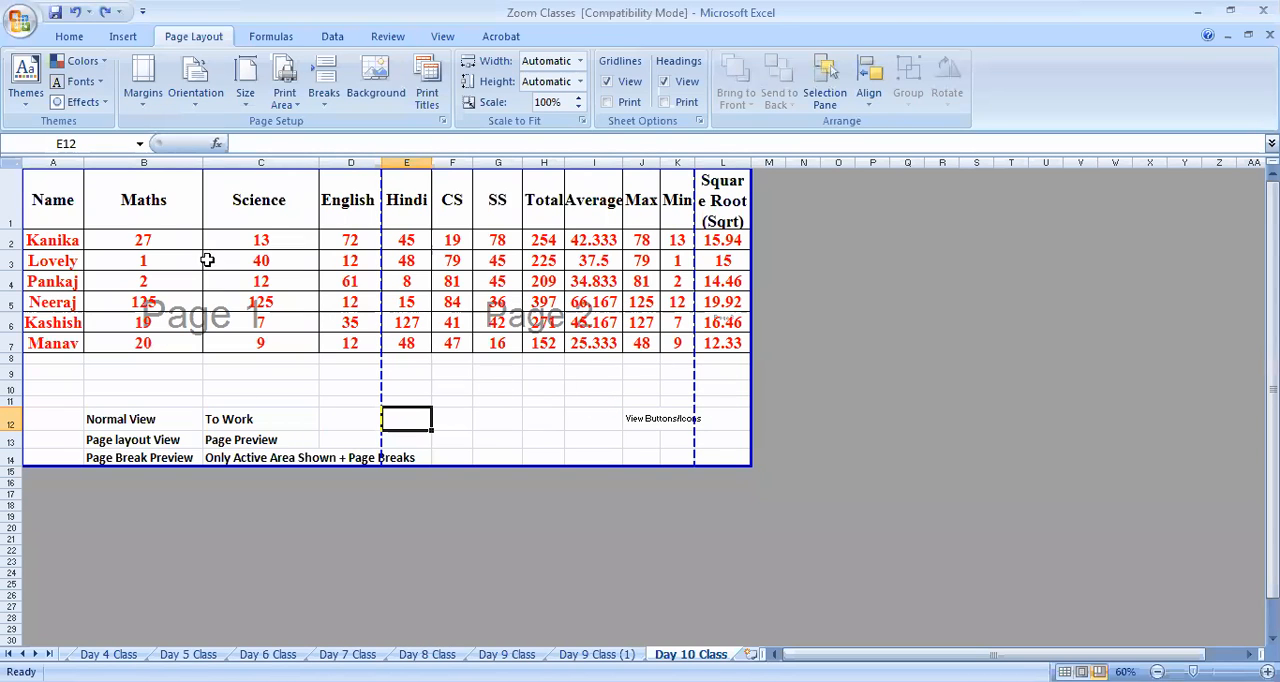
Set the page orientation to Landscape and highlight the marks table to check how the pages divide it
left_click_drag(52, 196, 718, 434)
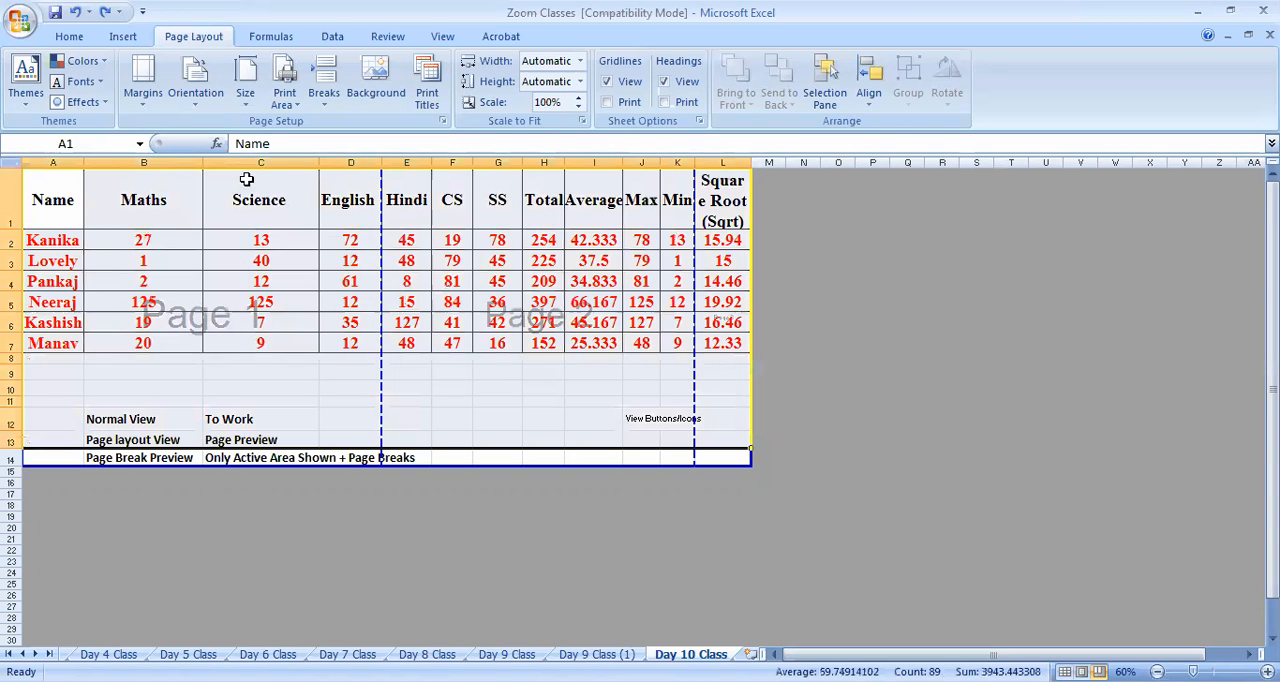
left_click(196, 92)
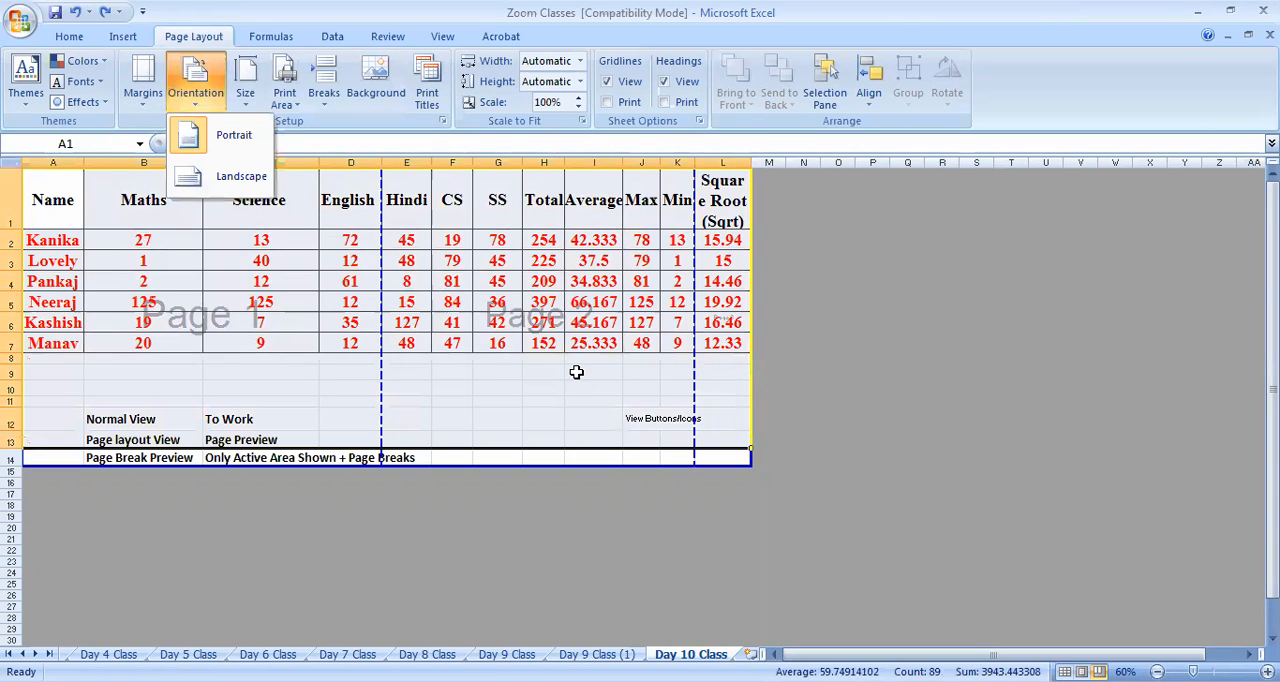
left_click(575, 376)
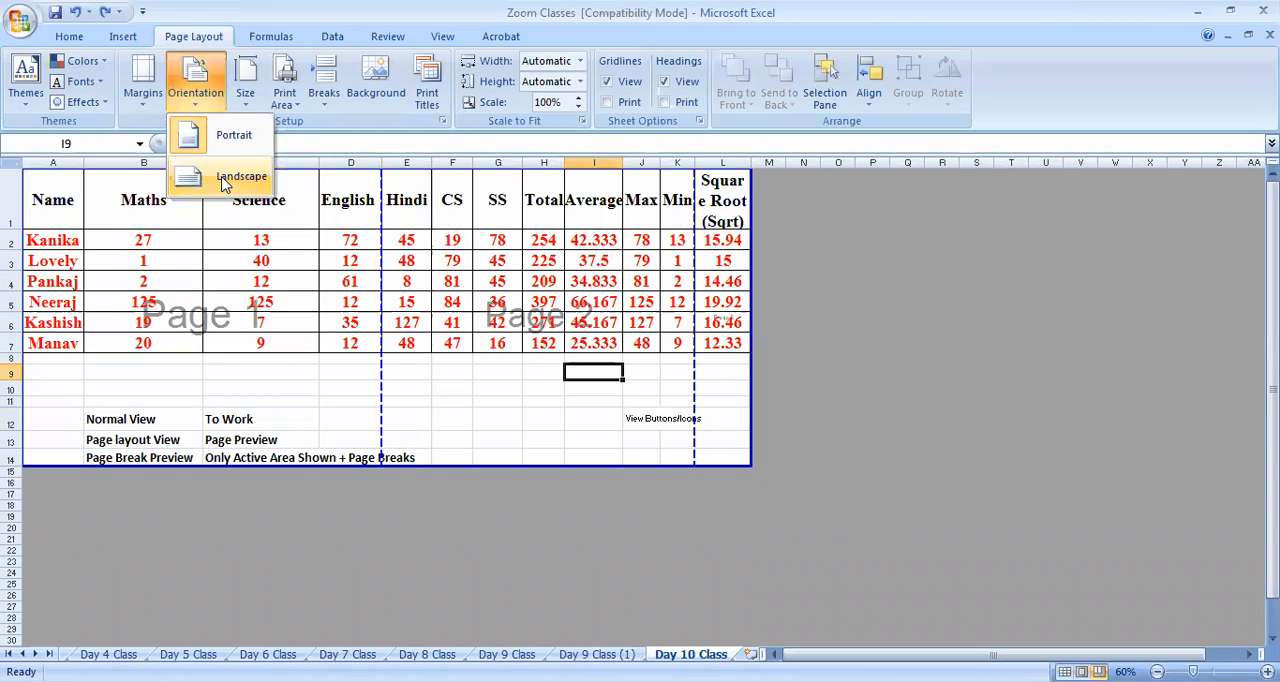
left_click(226, 178)
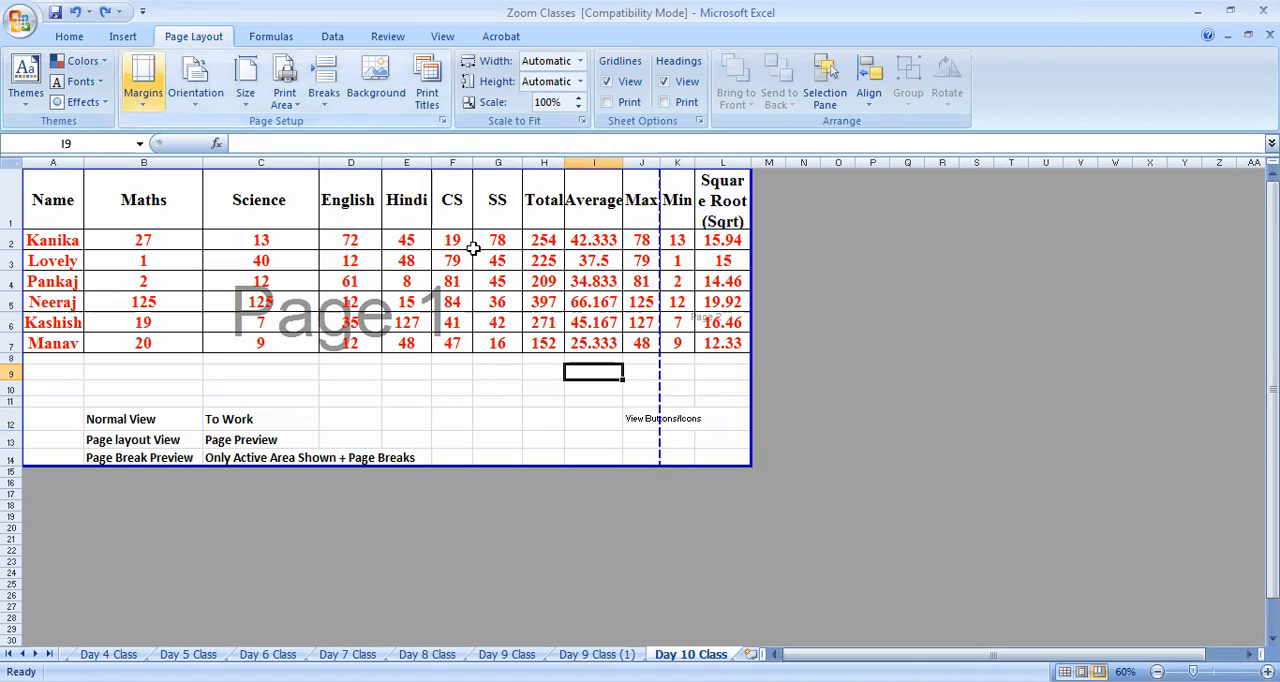
left_click_drag(53, 200, 722, 322)
left_click(452, 388)
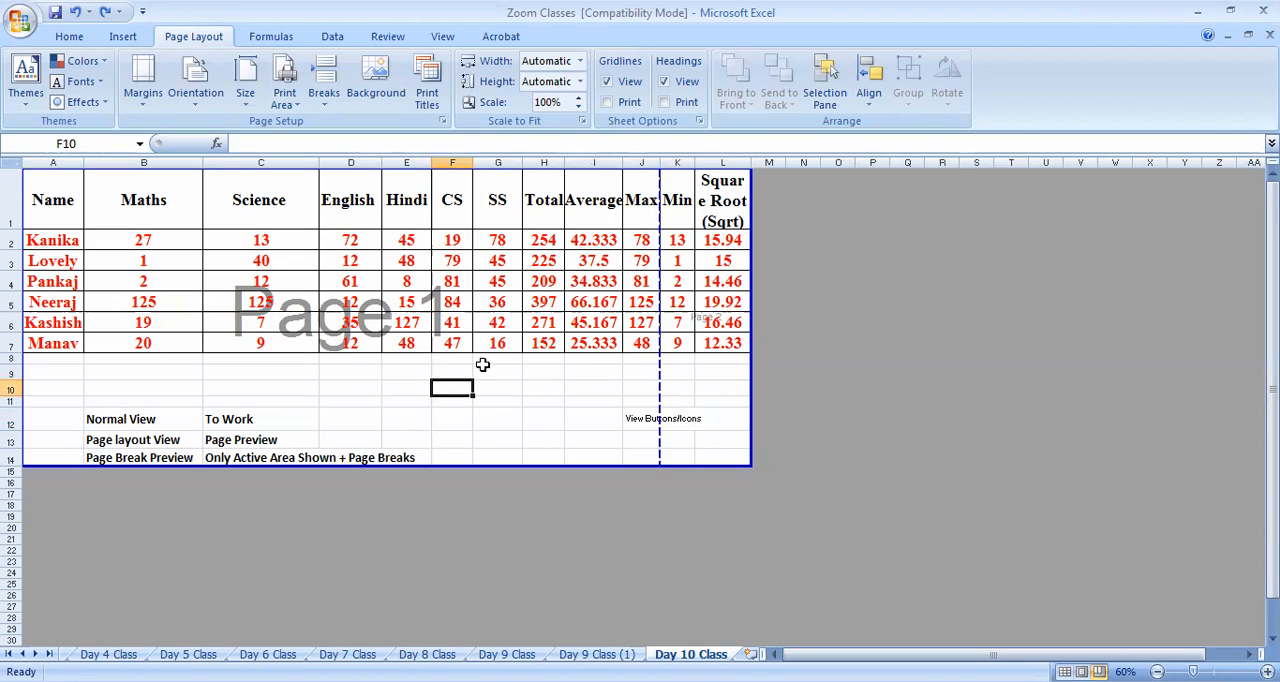
left_click(551, 418)
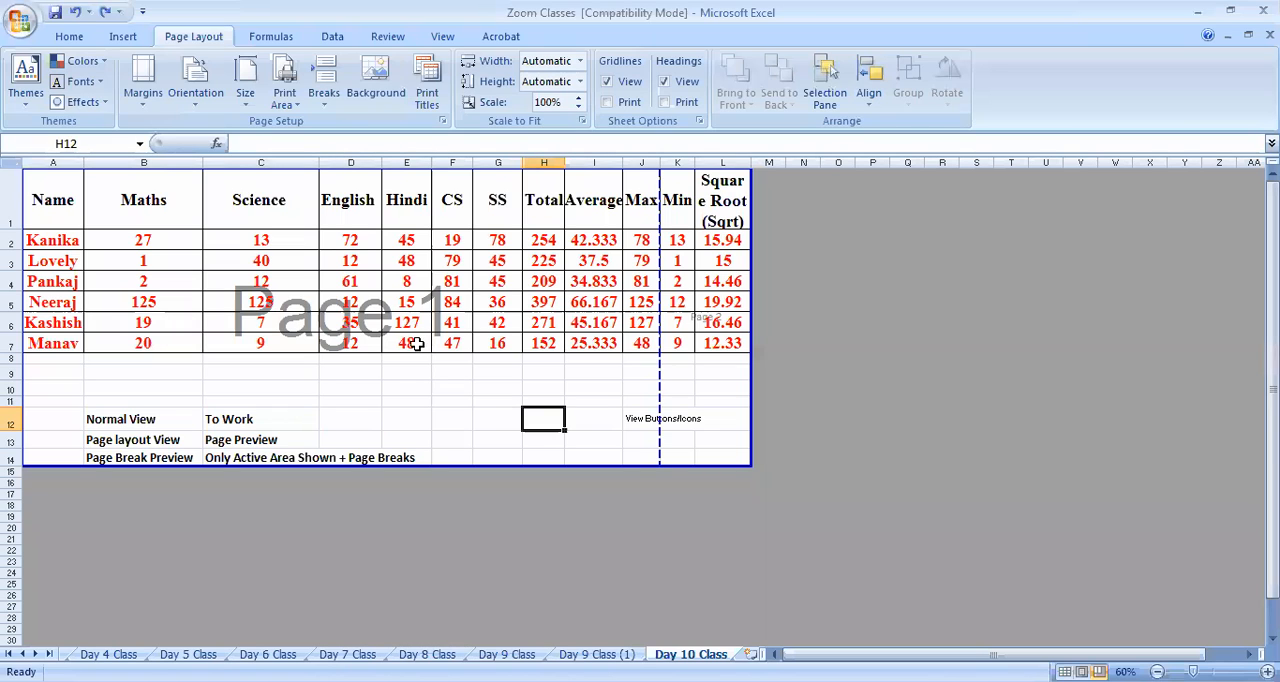
Set the paper size to A4 and review the other available paper sizes without changing the selection
left_click(245, 88)
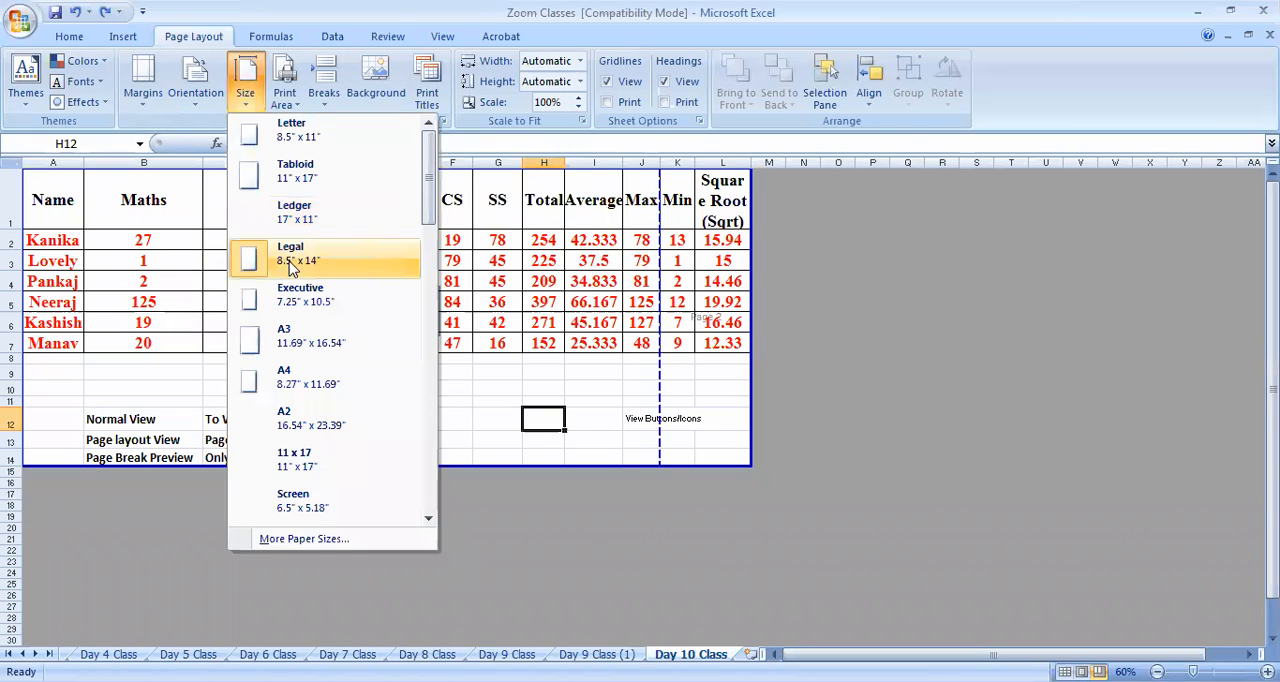
left_click(316, 384)
left_click(245, 88)
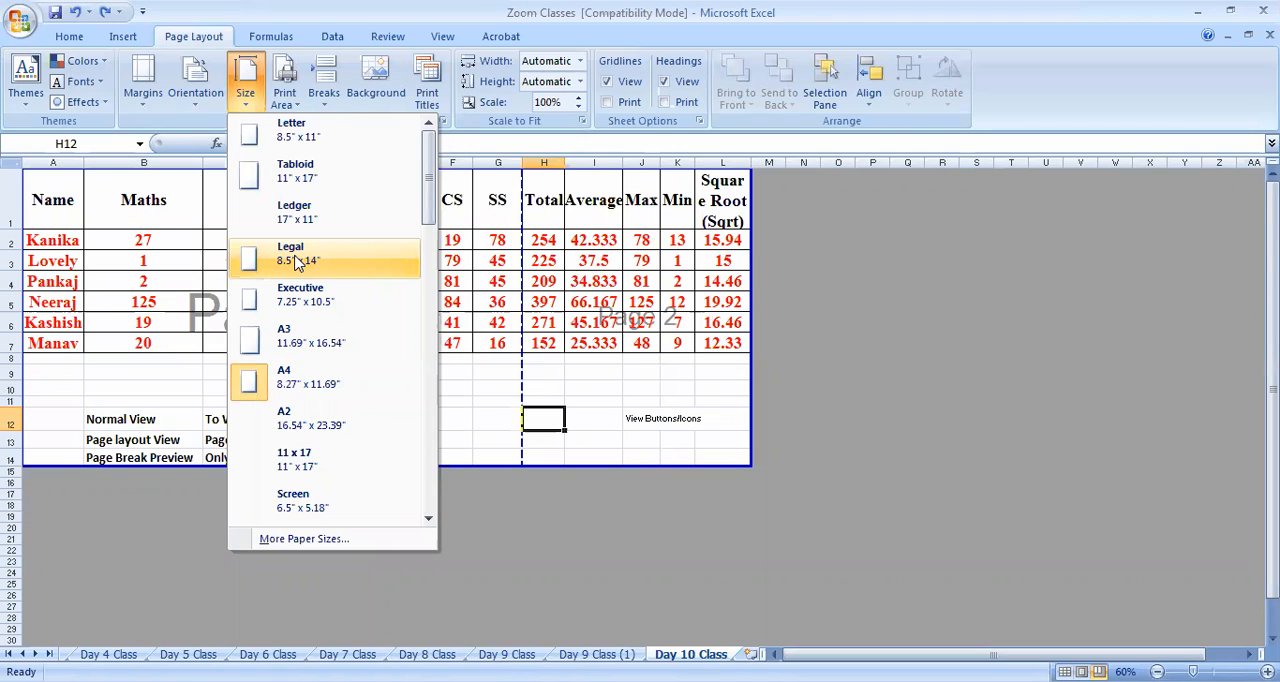
left_click(482, 417)
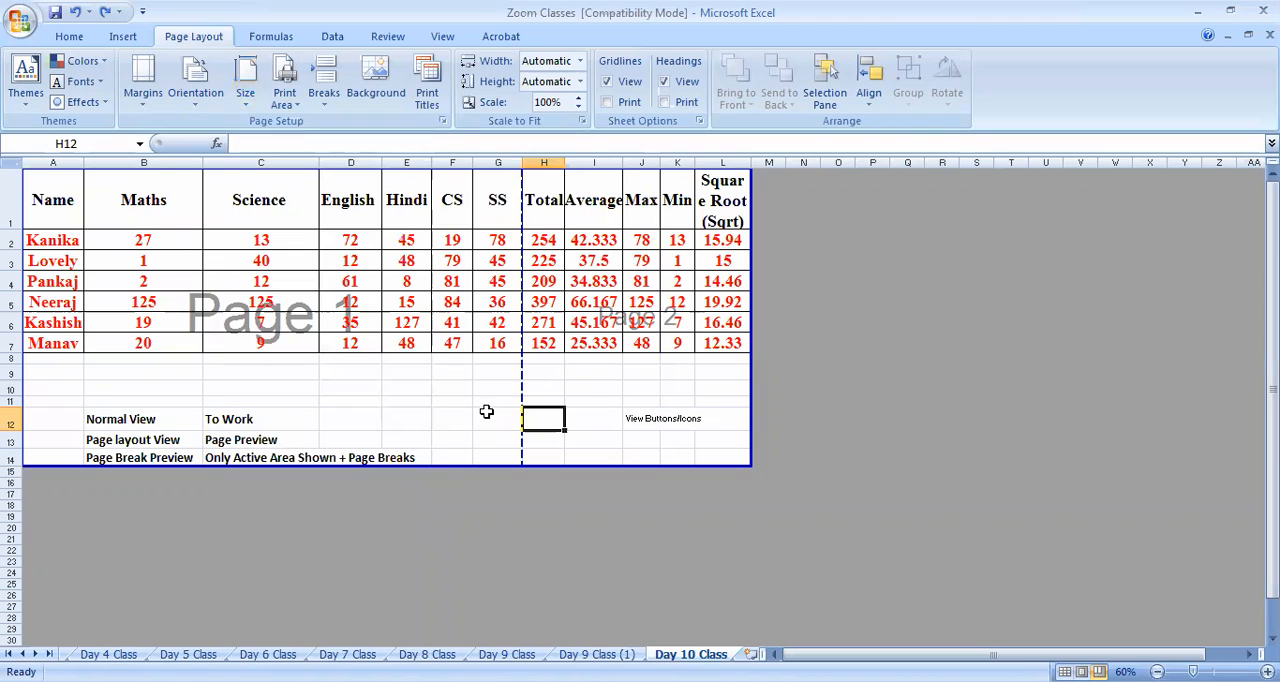
left_click(245, 88)
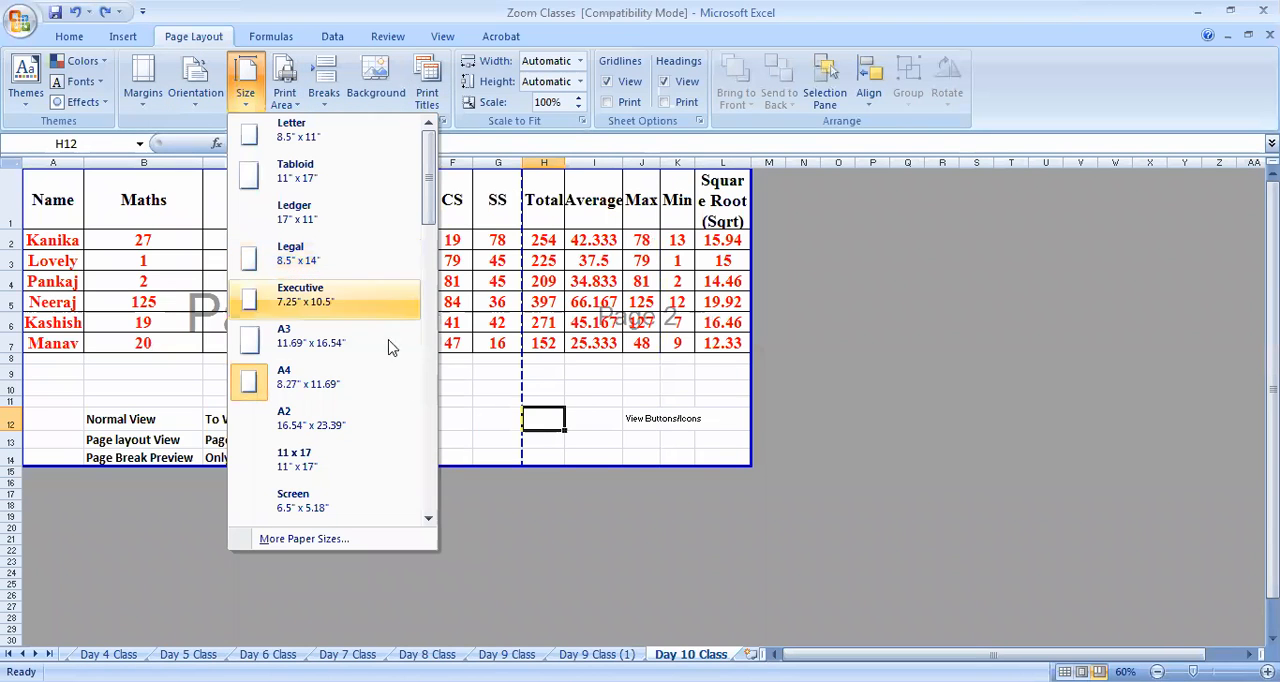
left_click(465, 401)
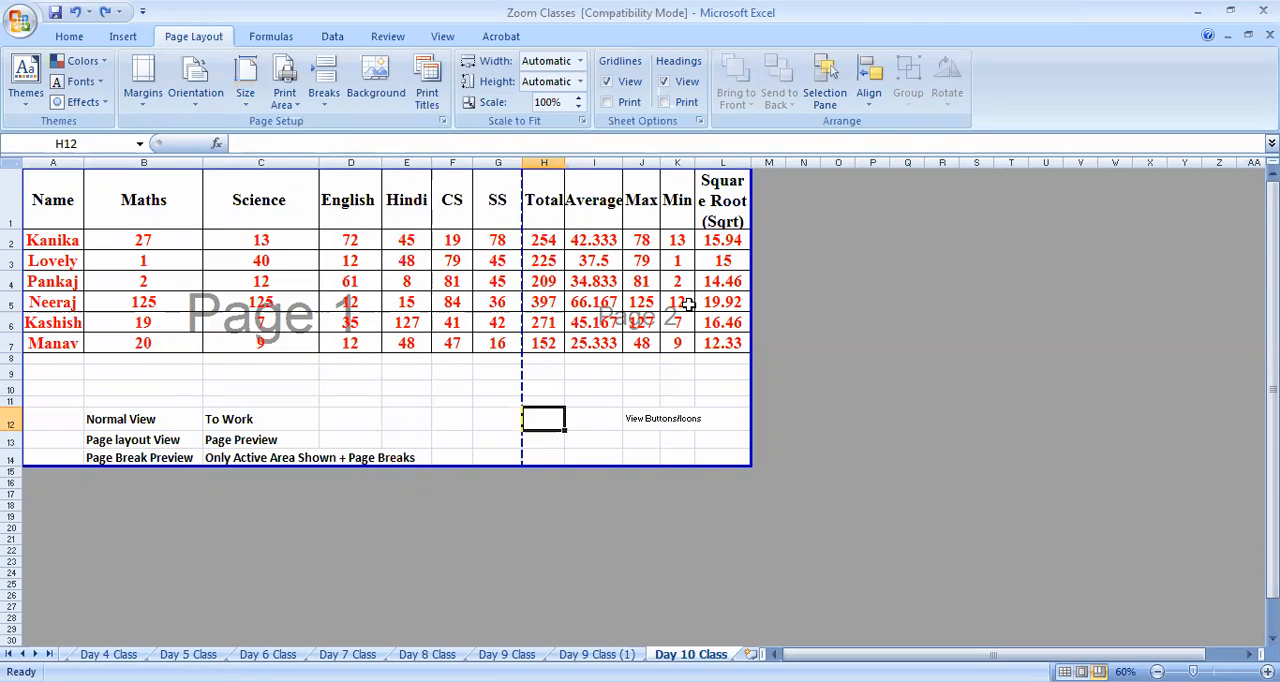
Try the Narrow page margins on the sheet, and return the margins to Normal
left_click(143, 100)
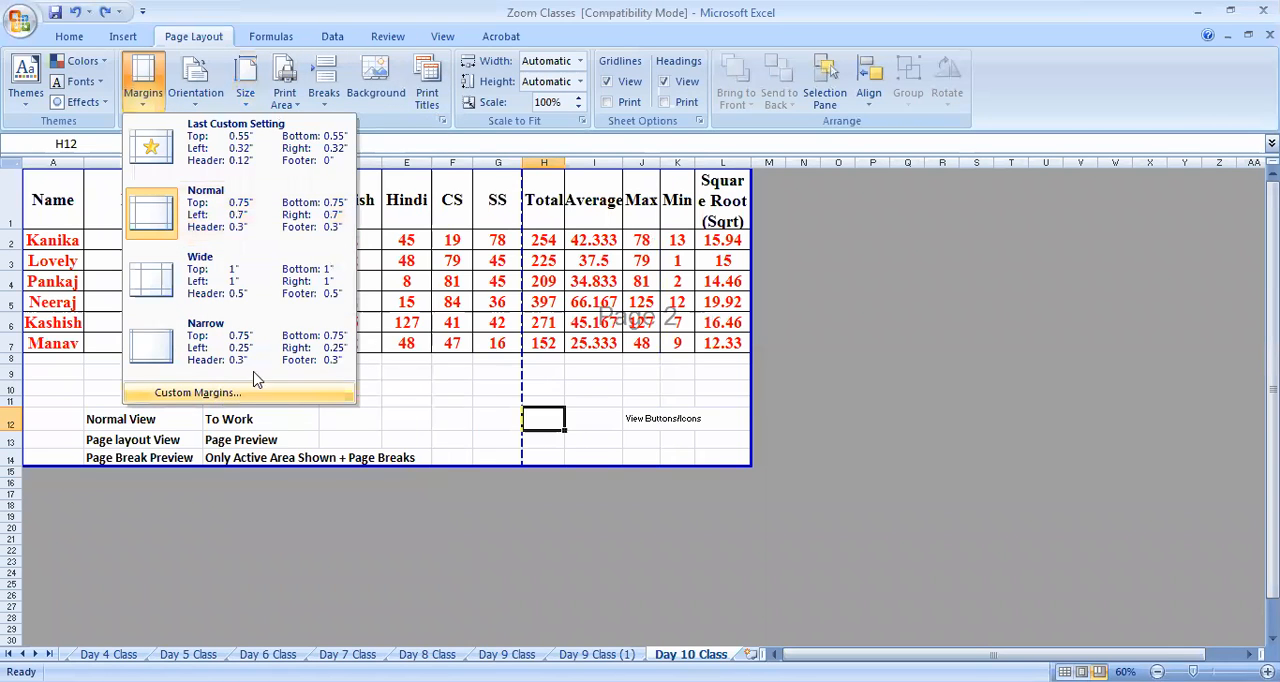
left_click(145, 78)
left_click(145, 78)
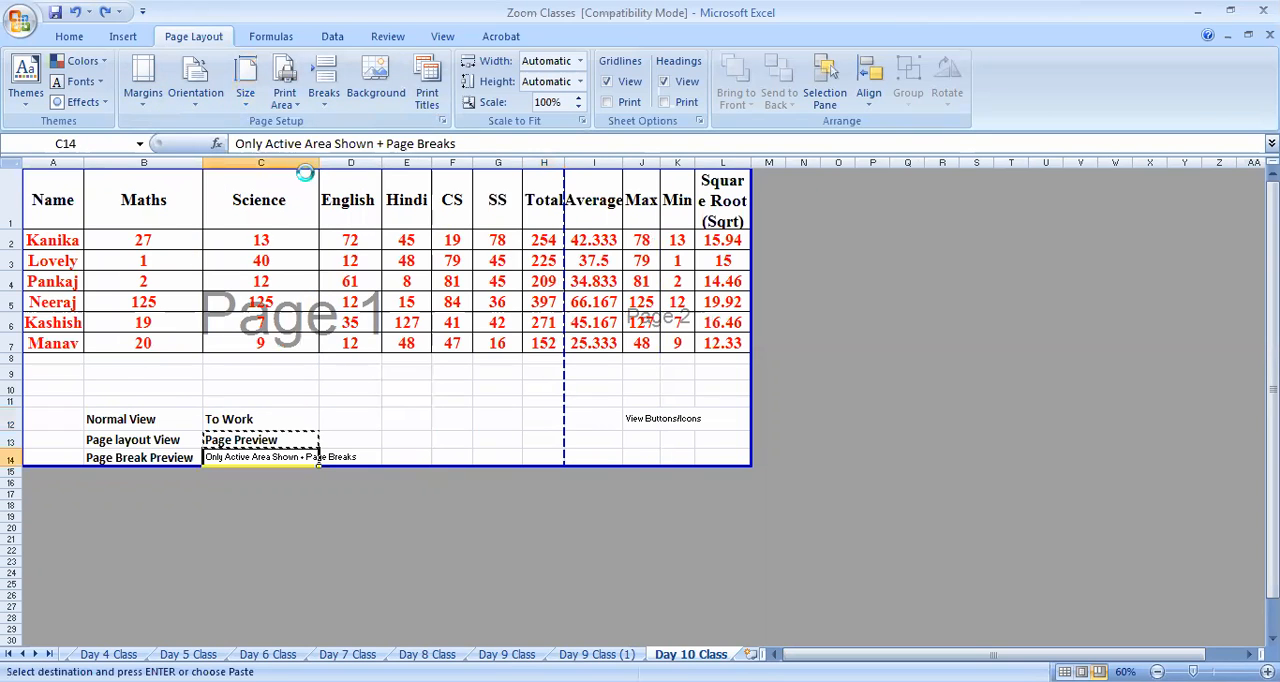
left_click(150, 100)
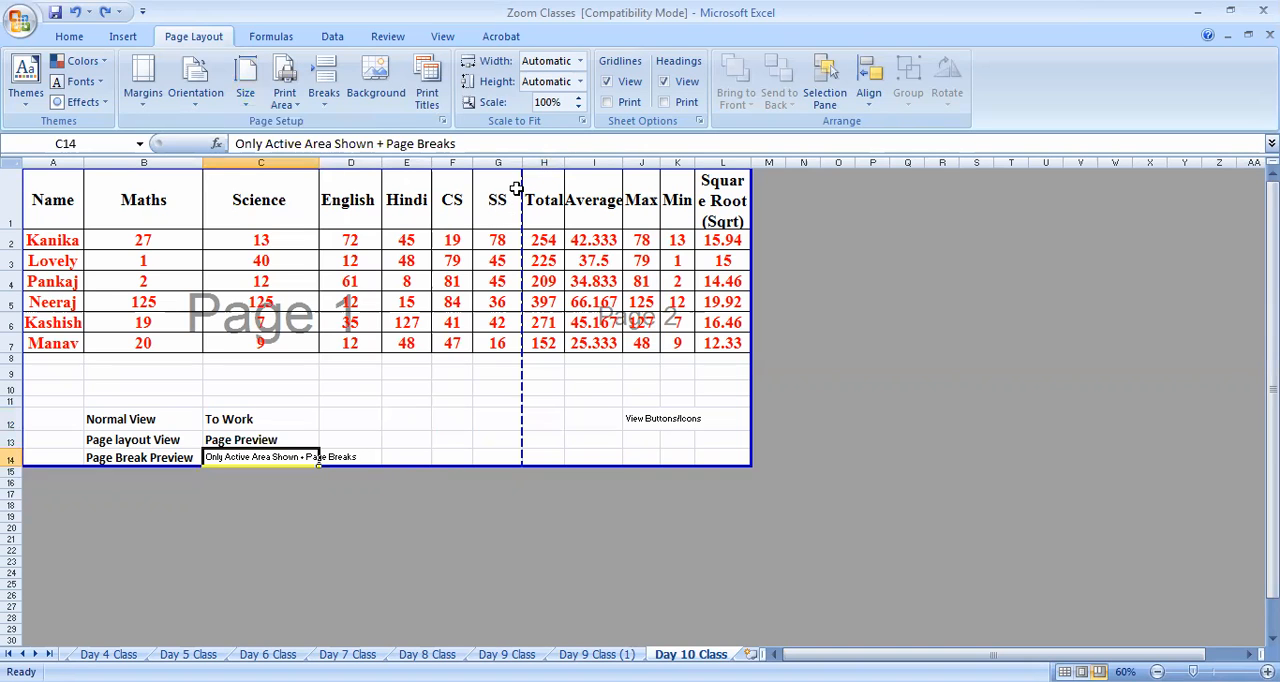
Apply the Narrow margins preset, with 0.75" top and bottom and 0.25" left and right
left_click(150, 95)
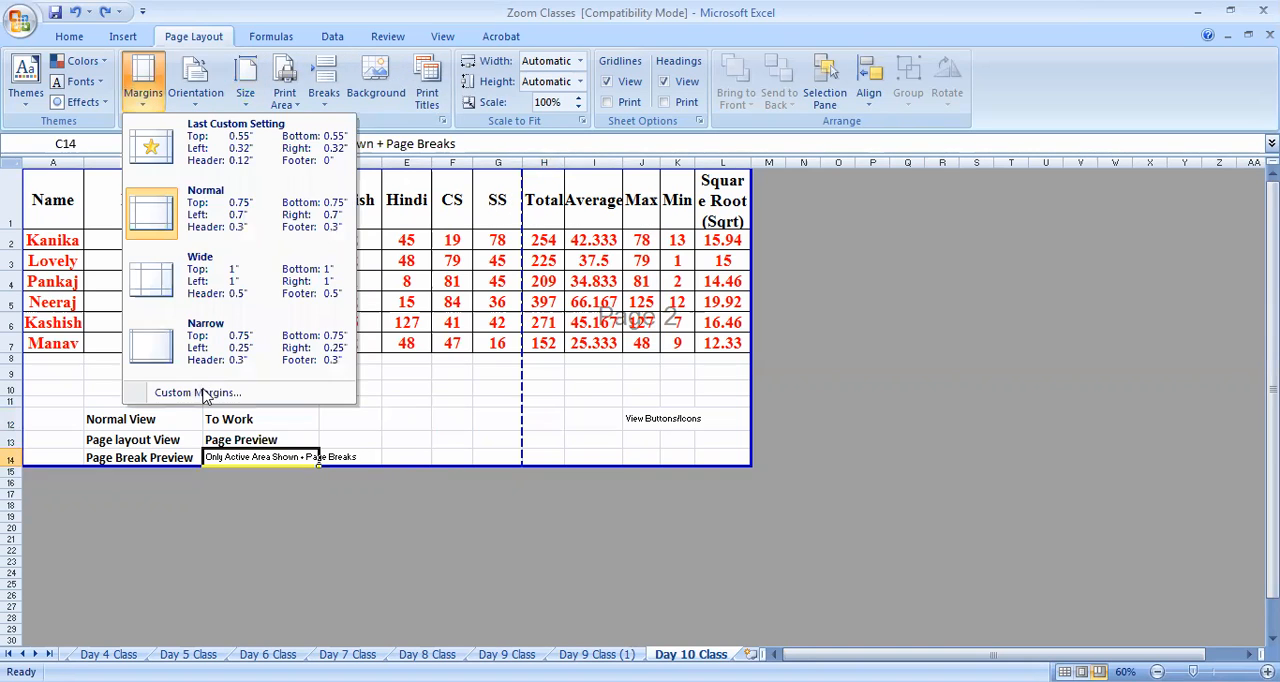
left_click(200, 347)
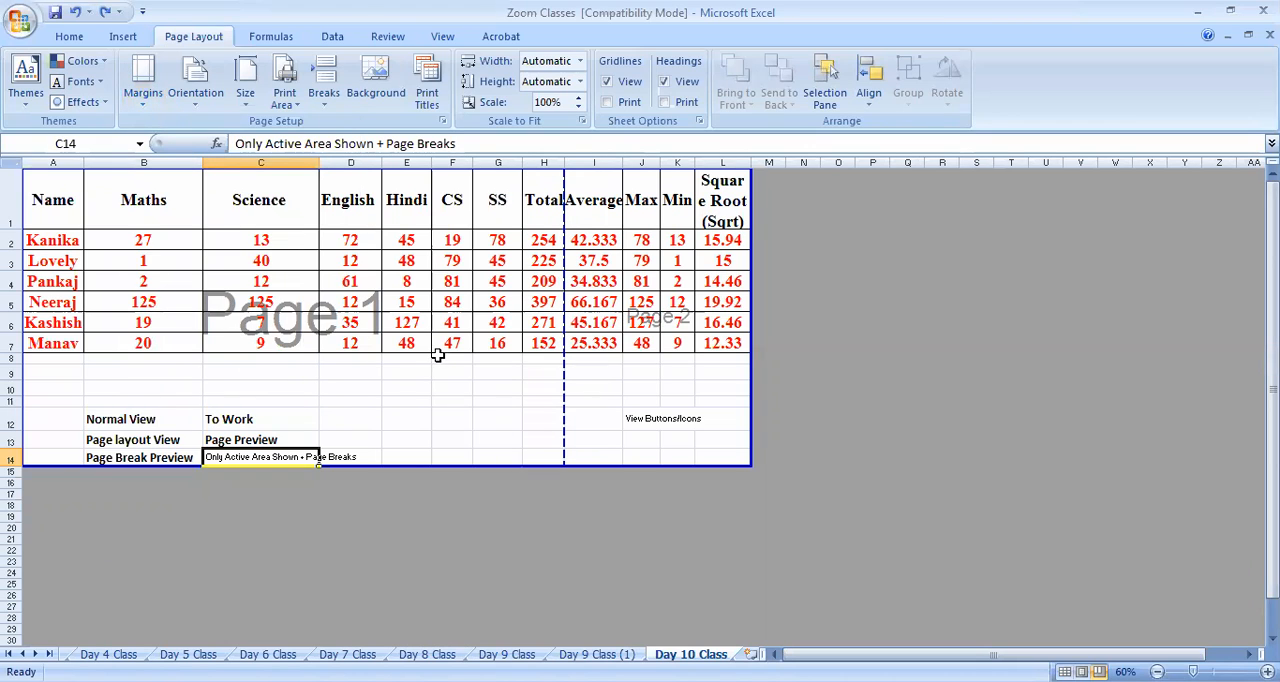
left_click(452, 388)
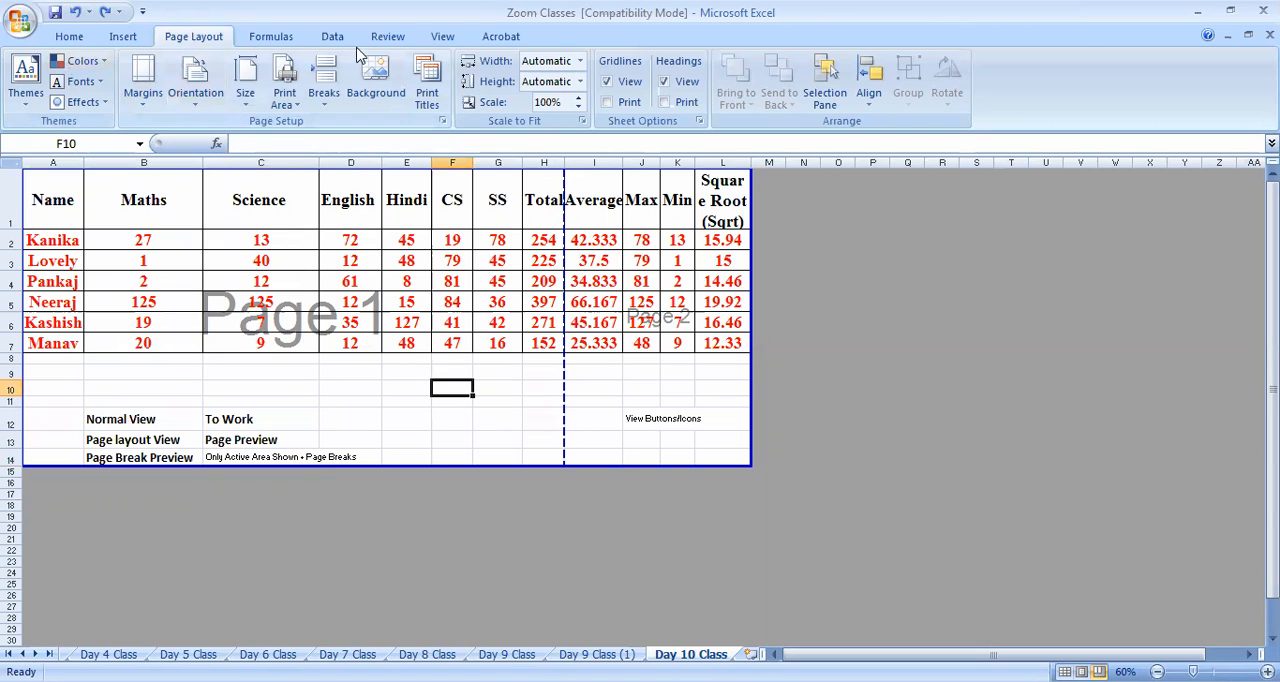
left_click(441, 37)
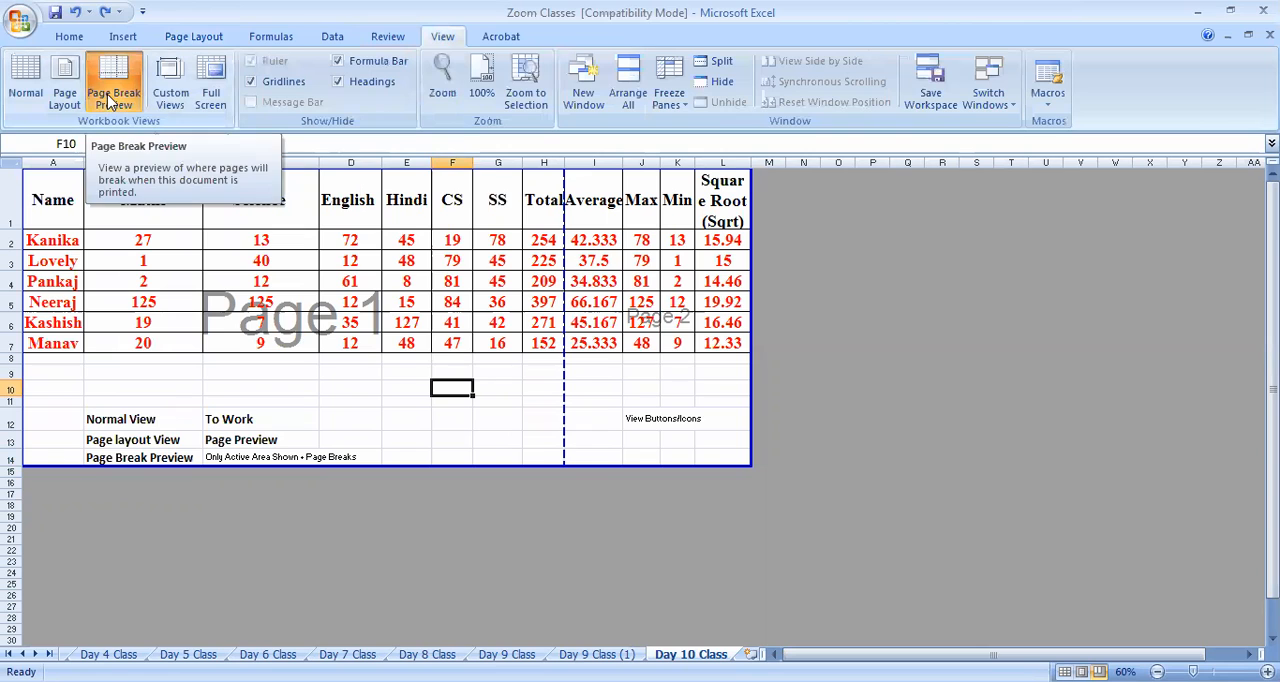
left_click(195, 37)
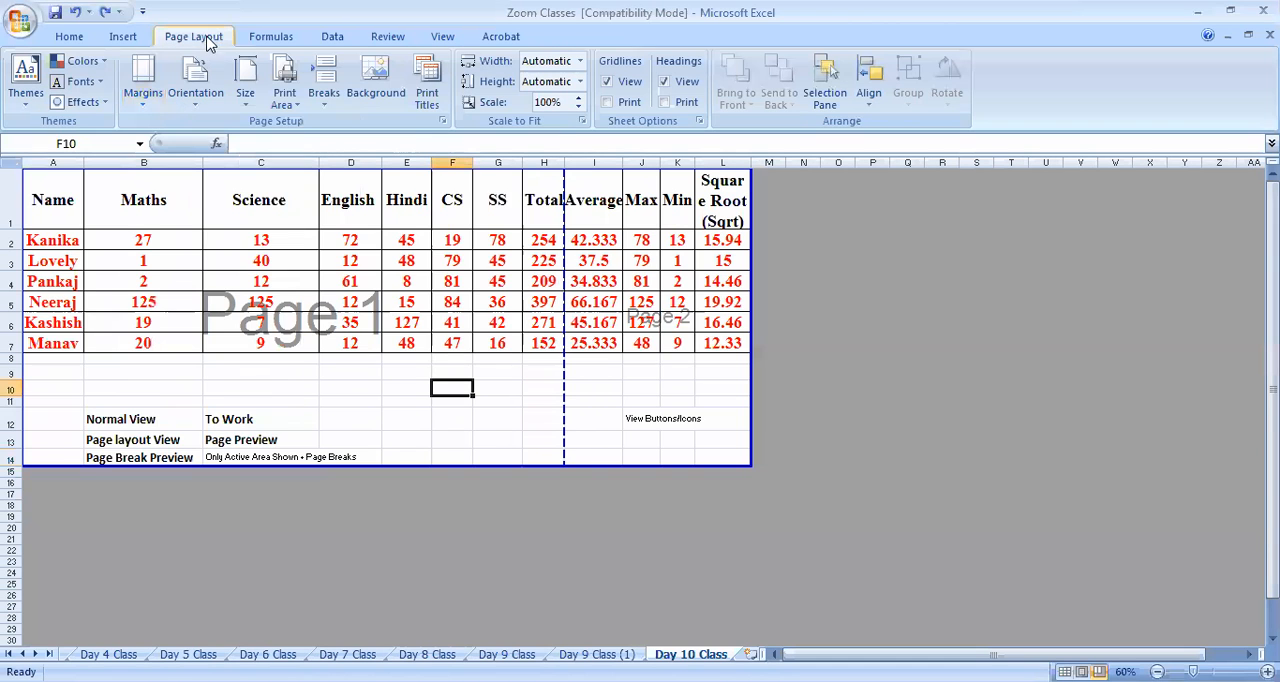
Review the available paper sizes, orientations and margin presets without changing any of them
left_click(250, 106)
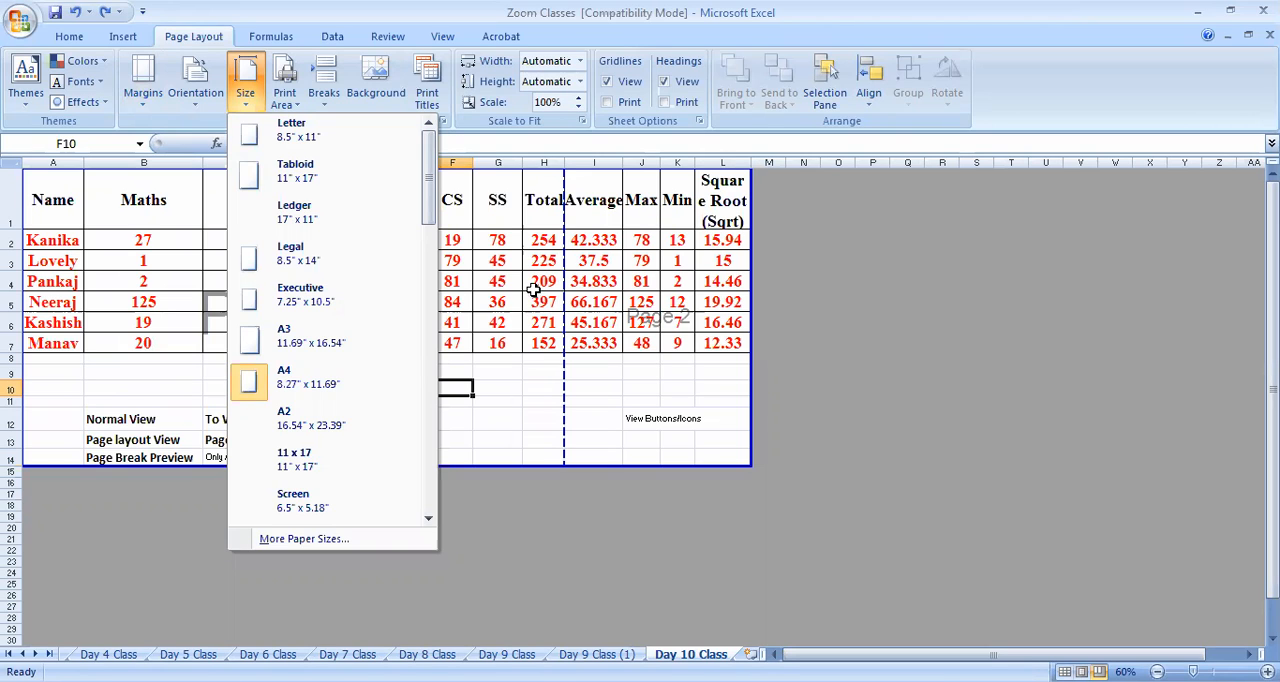
left_click(529, 285)
left_click(223, 91)
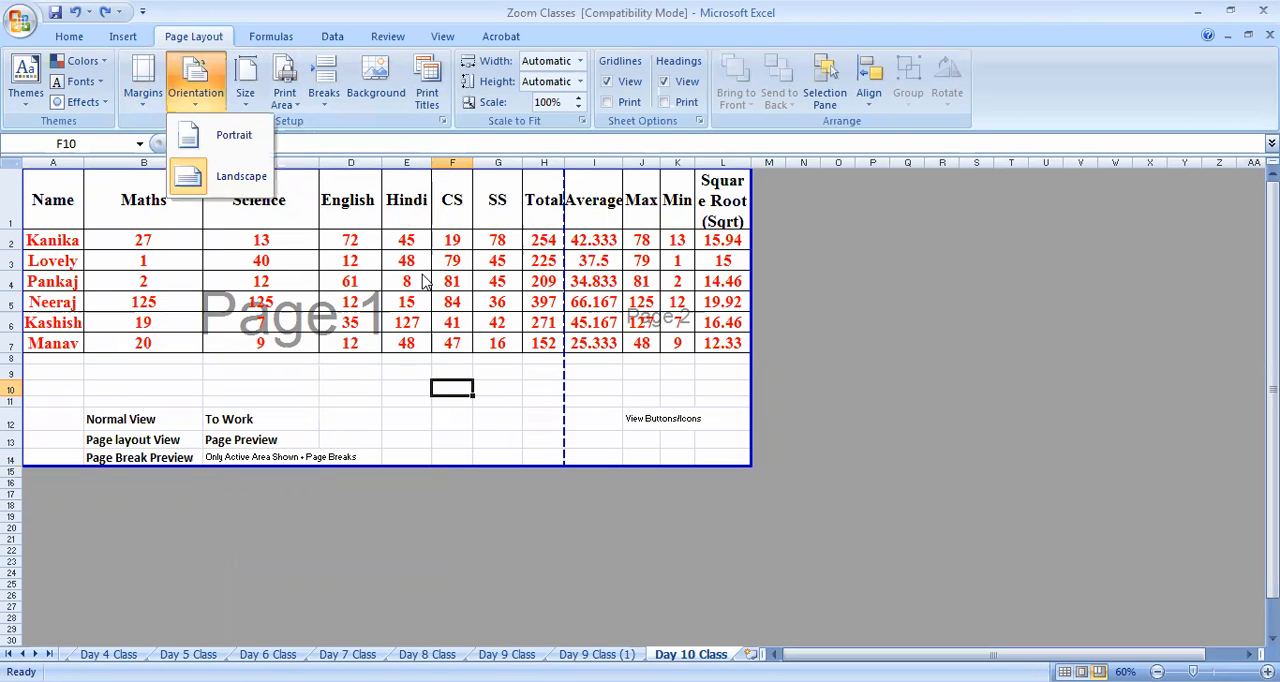
left_click(455, 280)
left_click(160, 93)
left_click(529, 285)
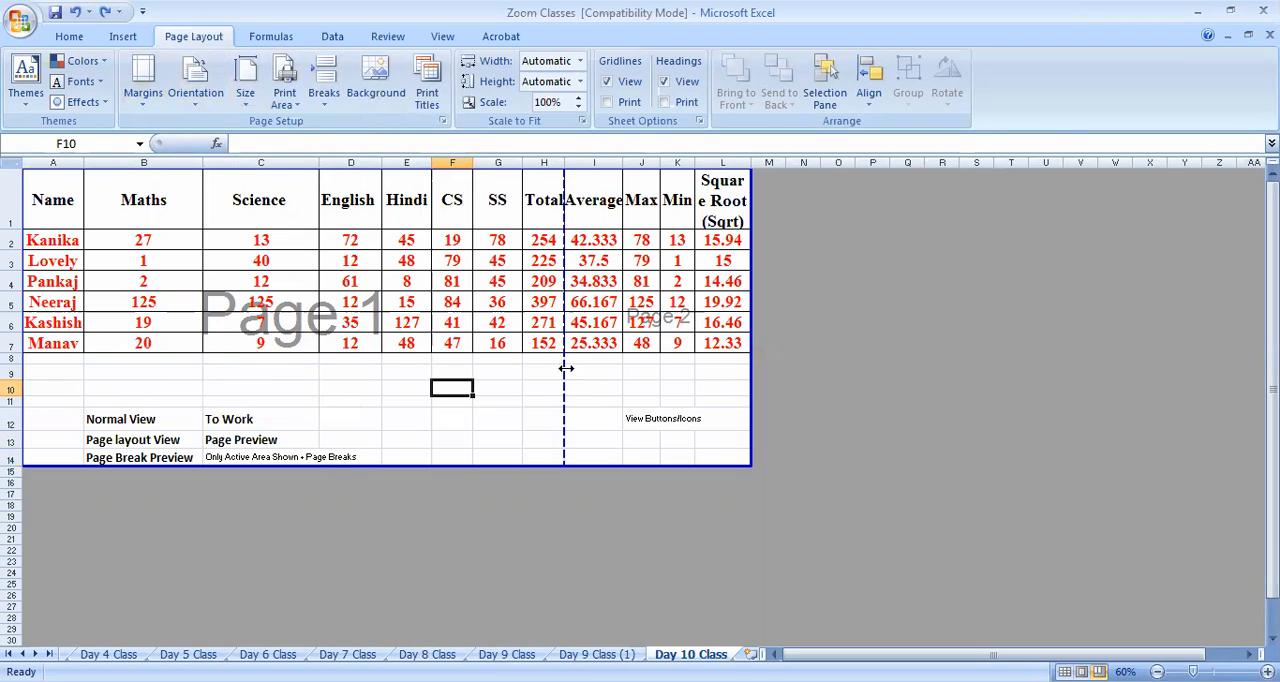
Move the vertical page break beyond column L, and compare the sheet in Normal, Page Layout and Page Break Preview views
left_click_drag(566, 368, 781, 370)
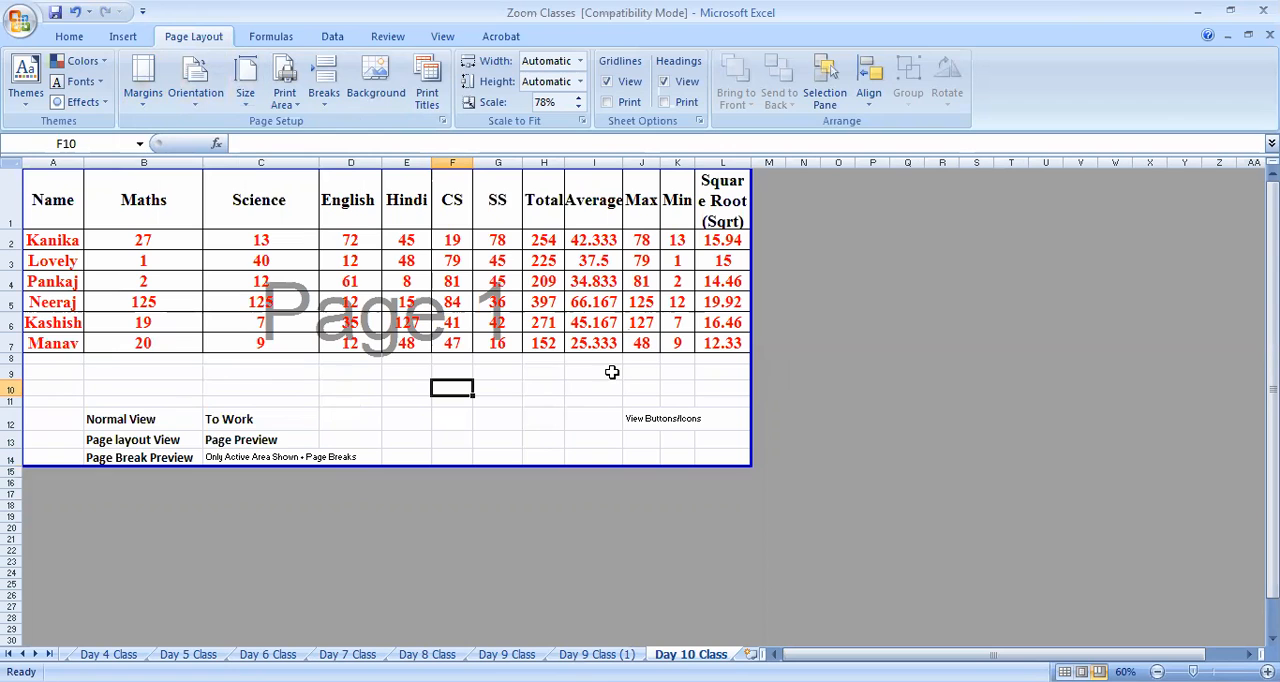
left_click(442, 36)
left_click(22, 92)
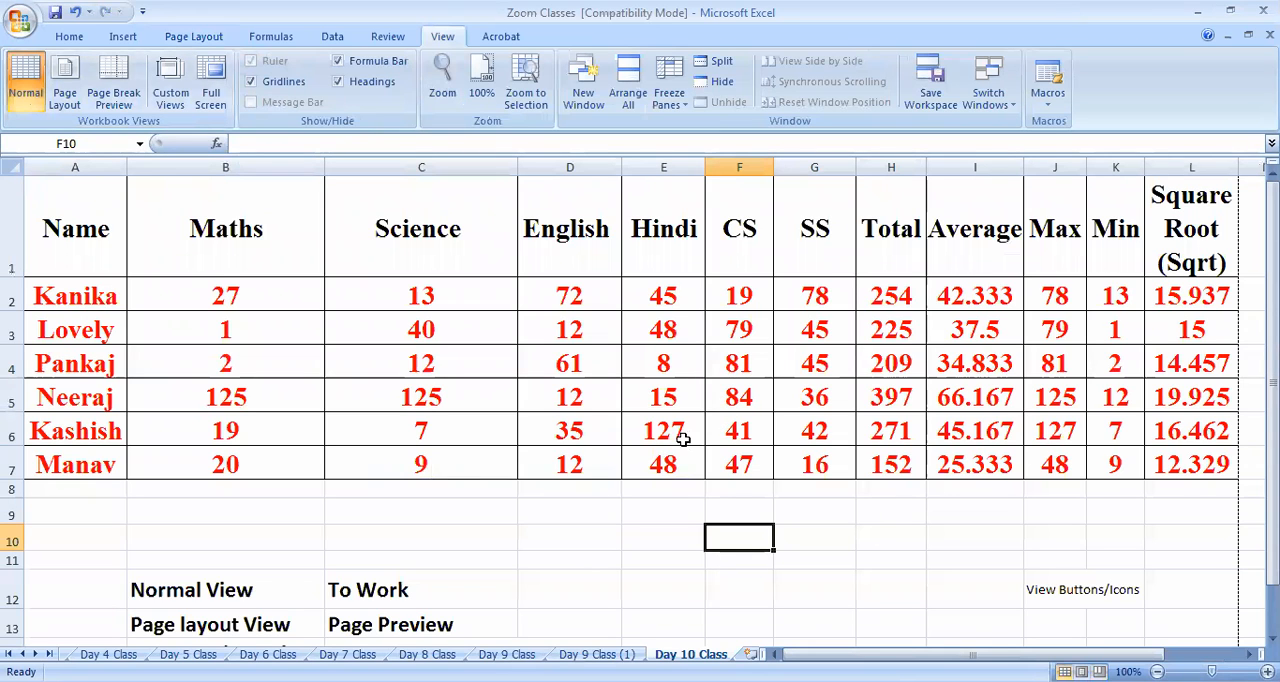
left_click(68, 97)
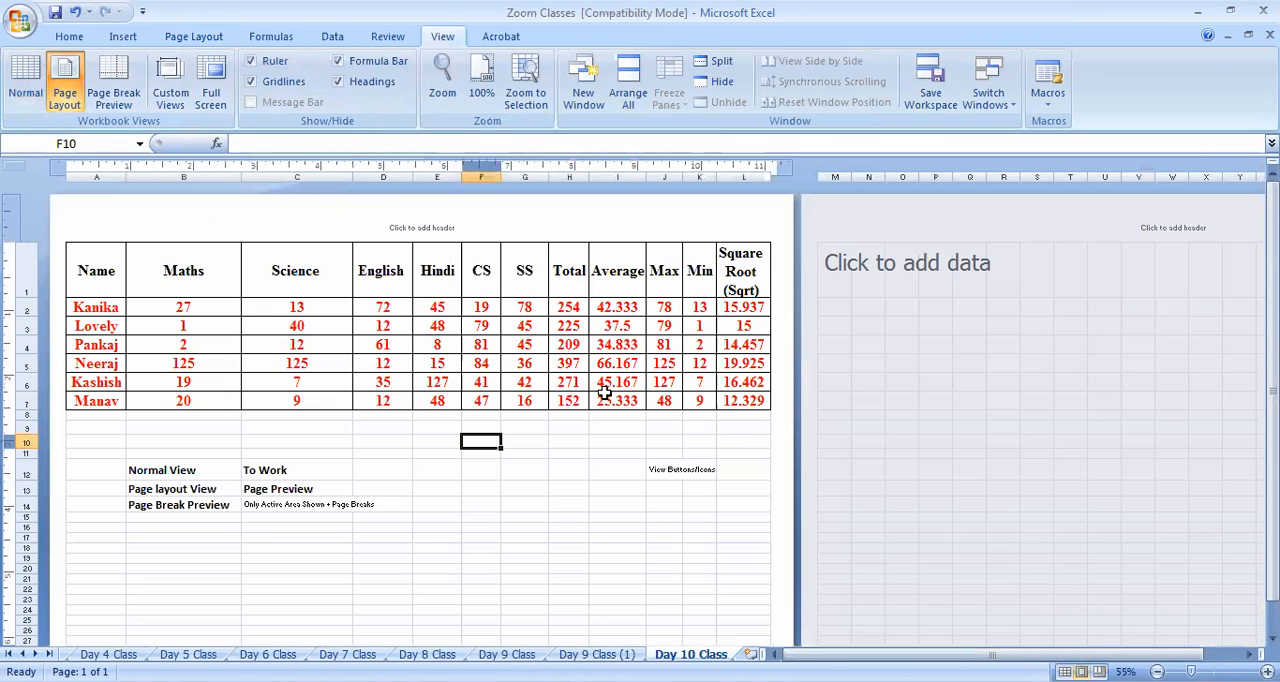
scroll(441, 428, "down", 4)
scroll(441, 428, "up", 4)
left_click(112, 93)
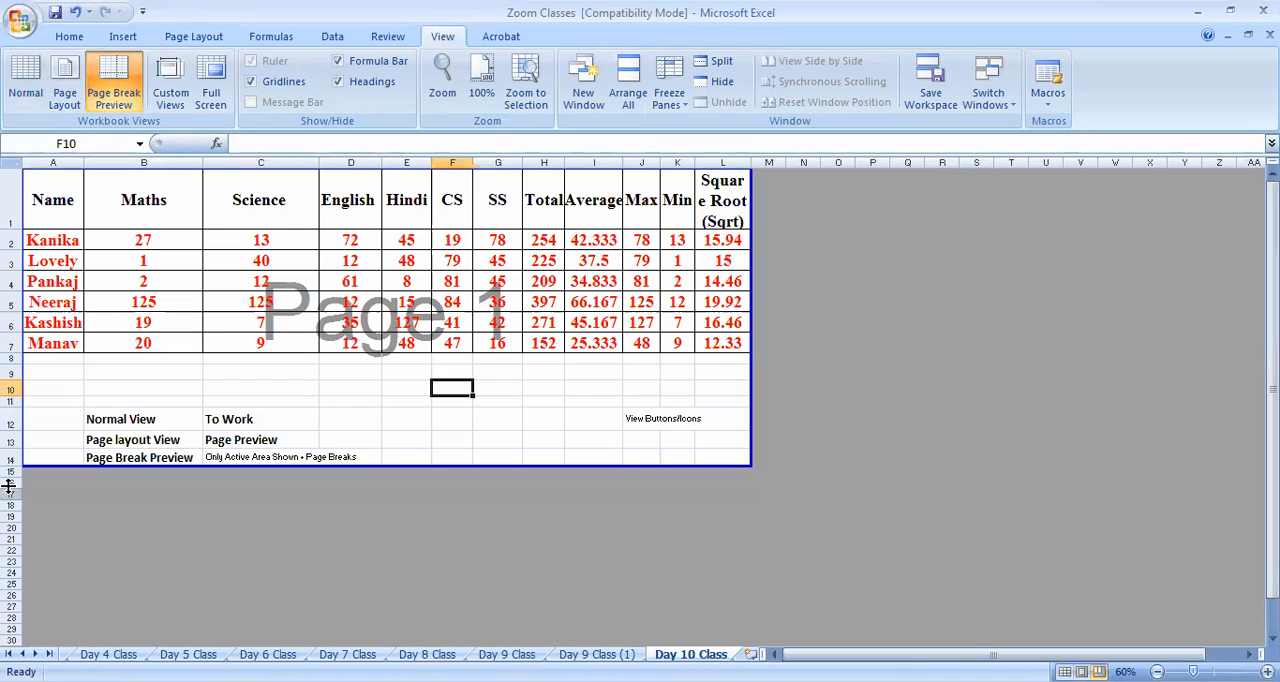
Copy the formatting of the "Page Preview" note in C13 to the Page Break Preview description in C14
left_click(215, 440)
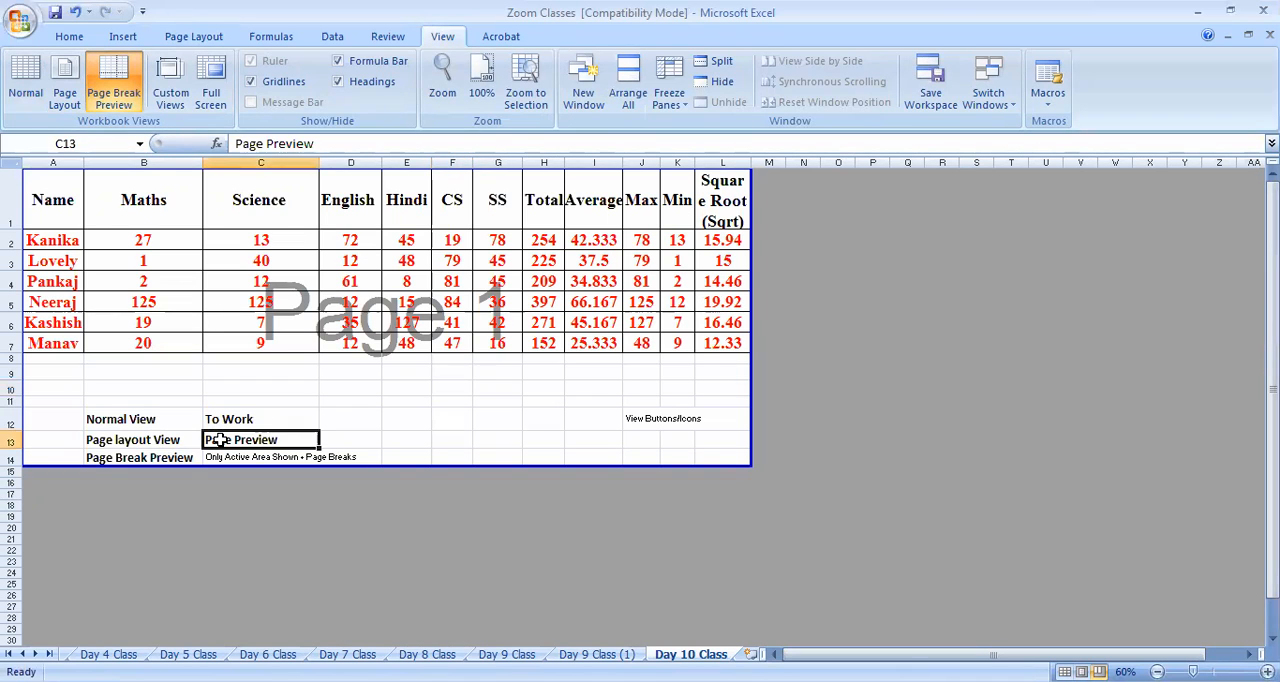
left_click(69, 36)
left_click(96, 103)
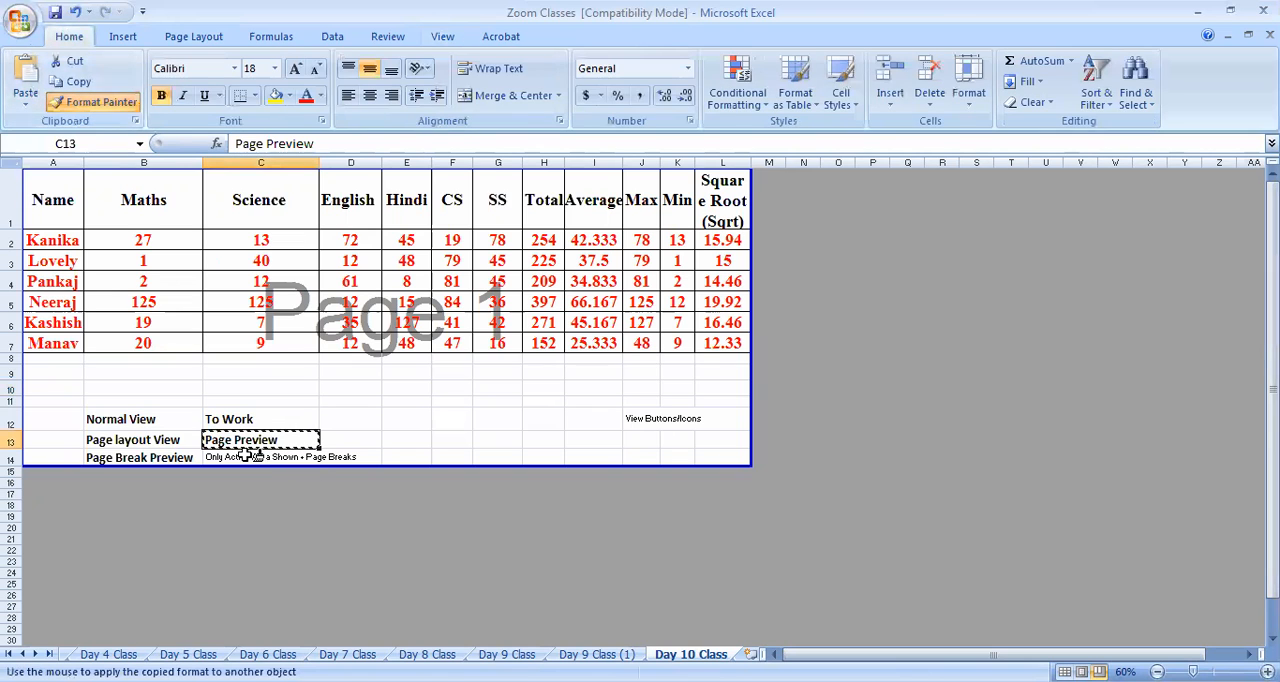
left_click(260, 457)
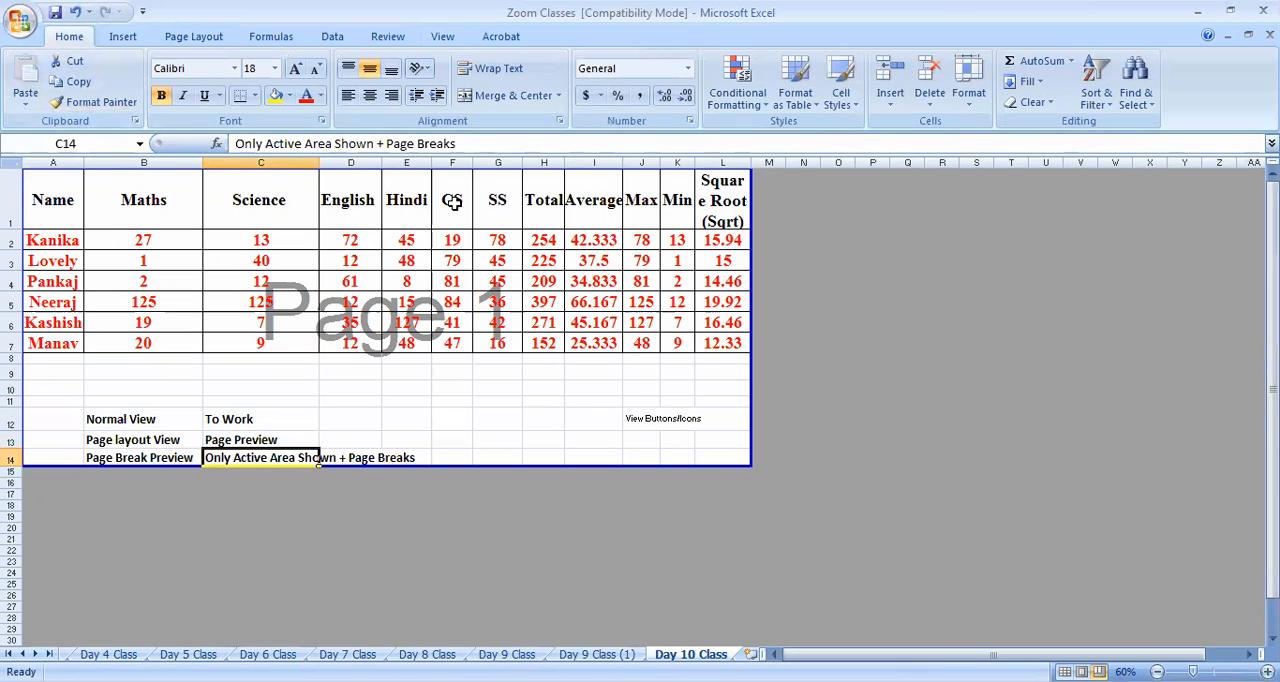
Set the page orientation to Portrait and check where the vertical page break divides the marks table
left_click(123, 37)
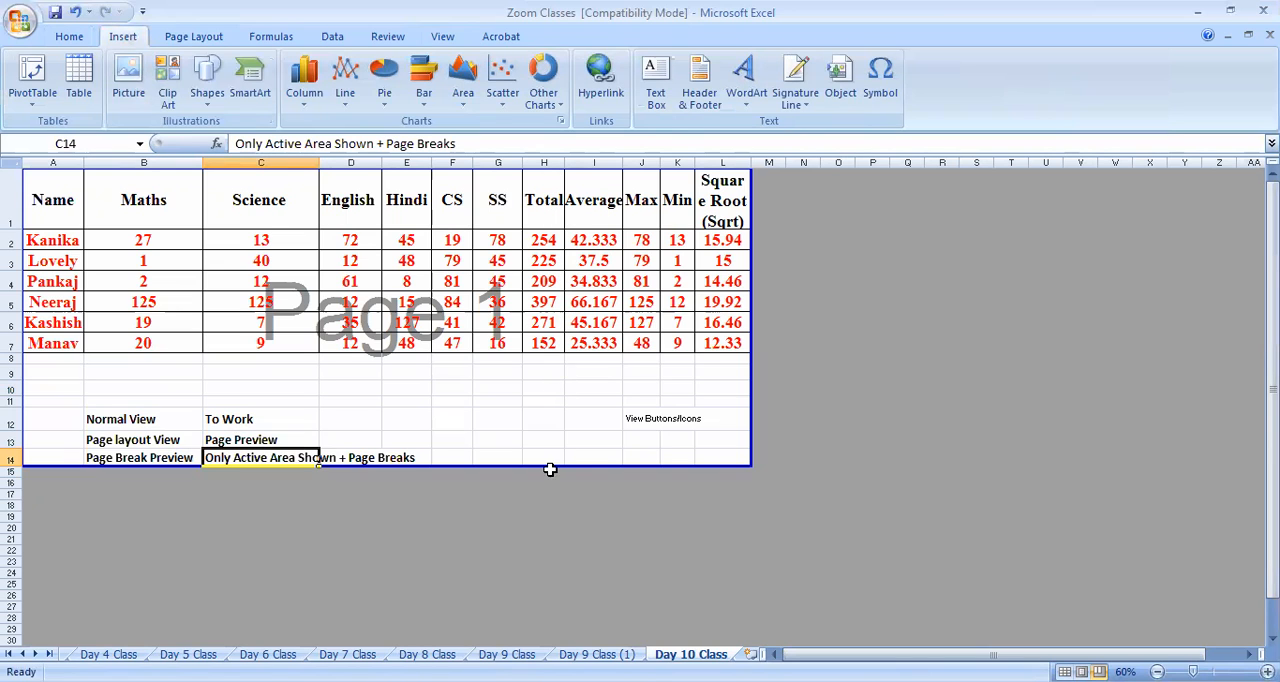
left_click(442, 36)
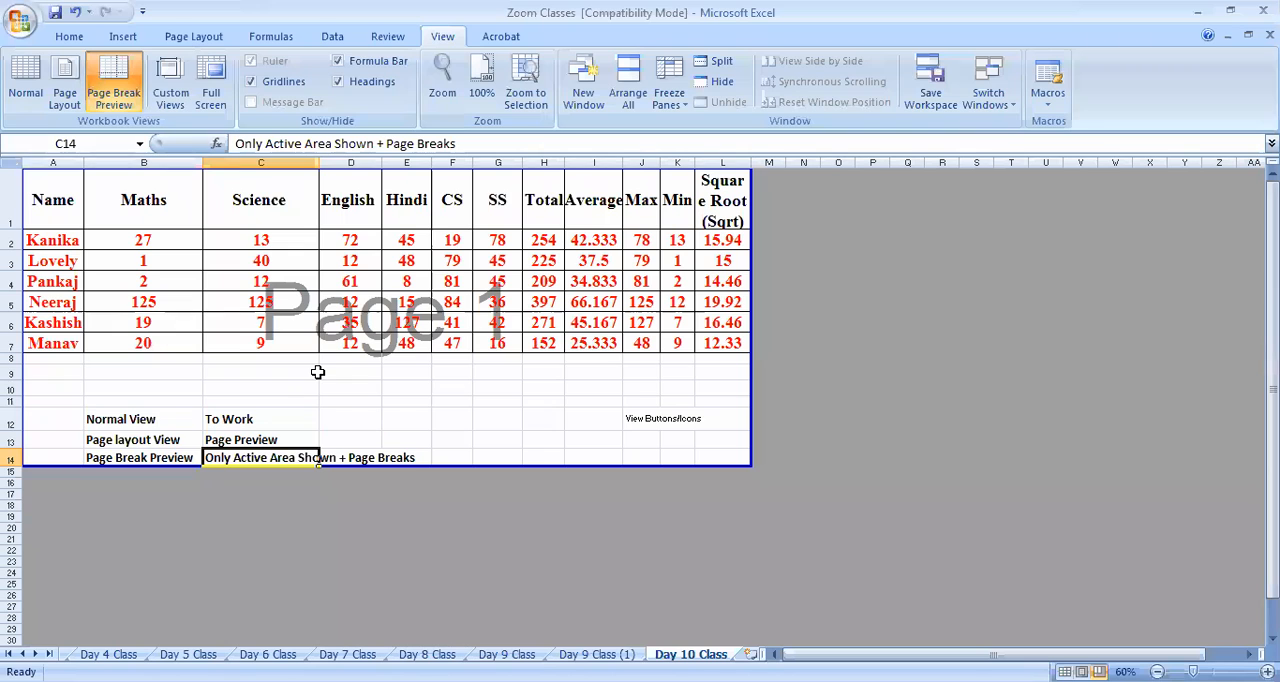
left_click(193, 36)
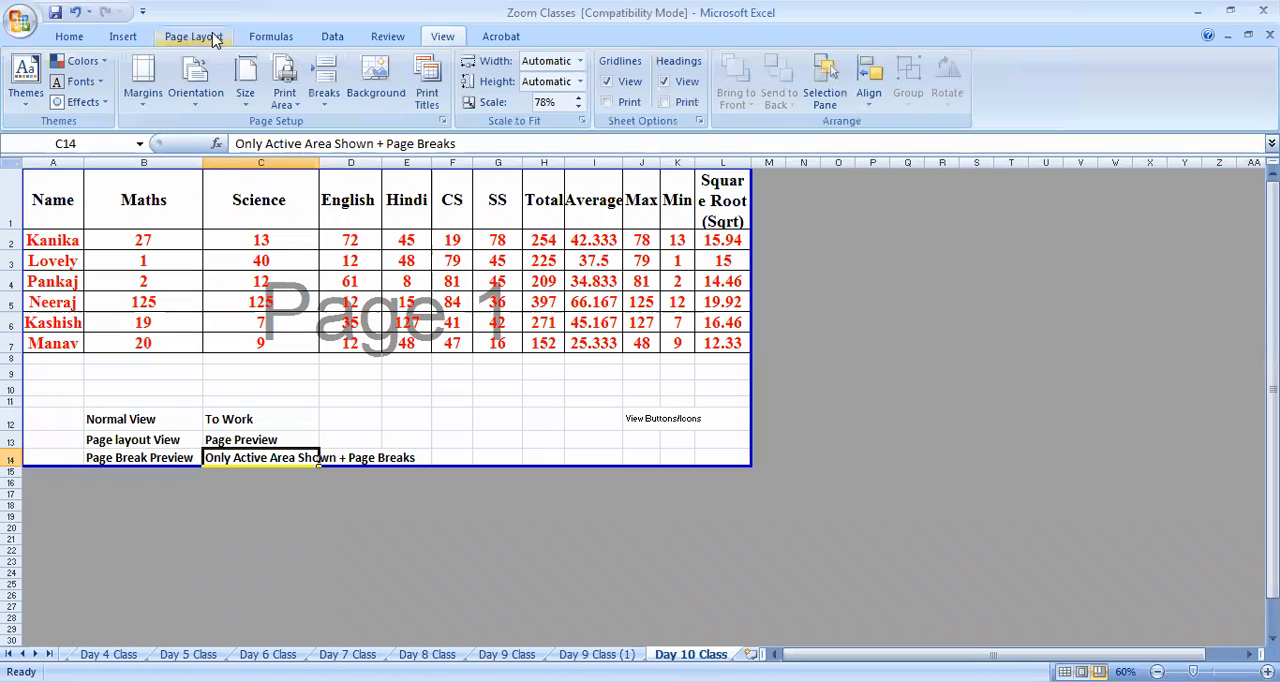
left_click(205, 90)
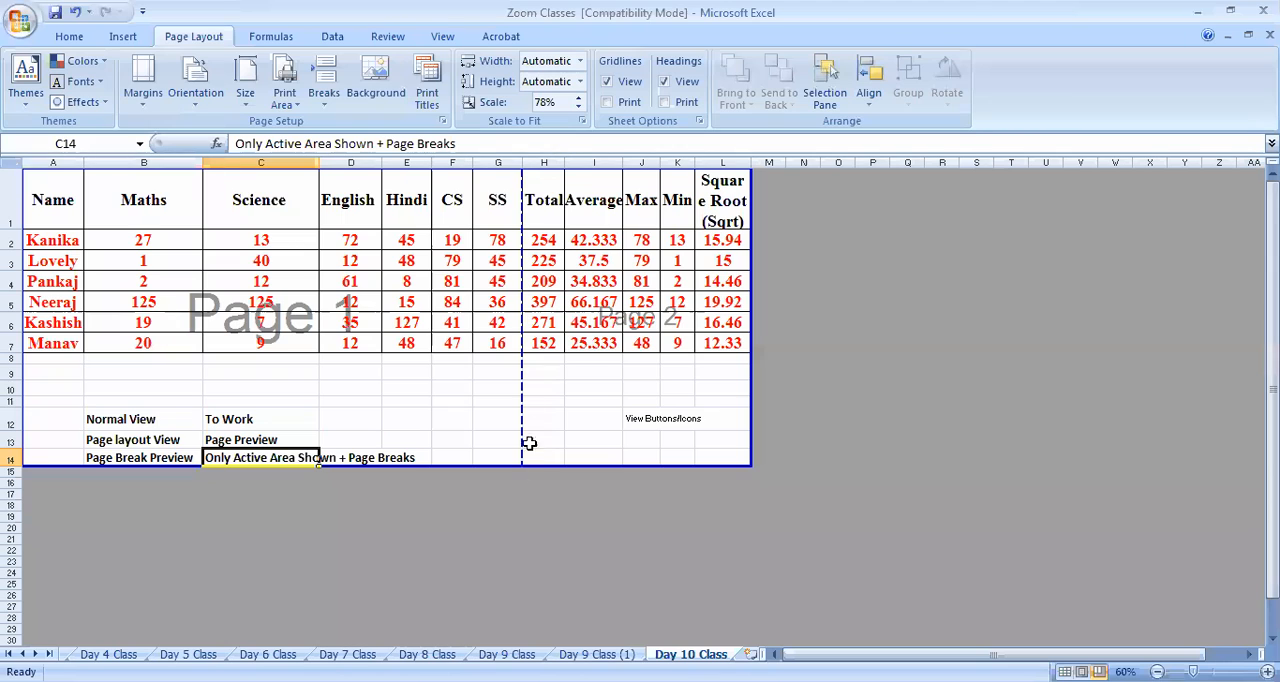
left_click_drag(531, 440, 530, 462)
left_click(482, 415)
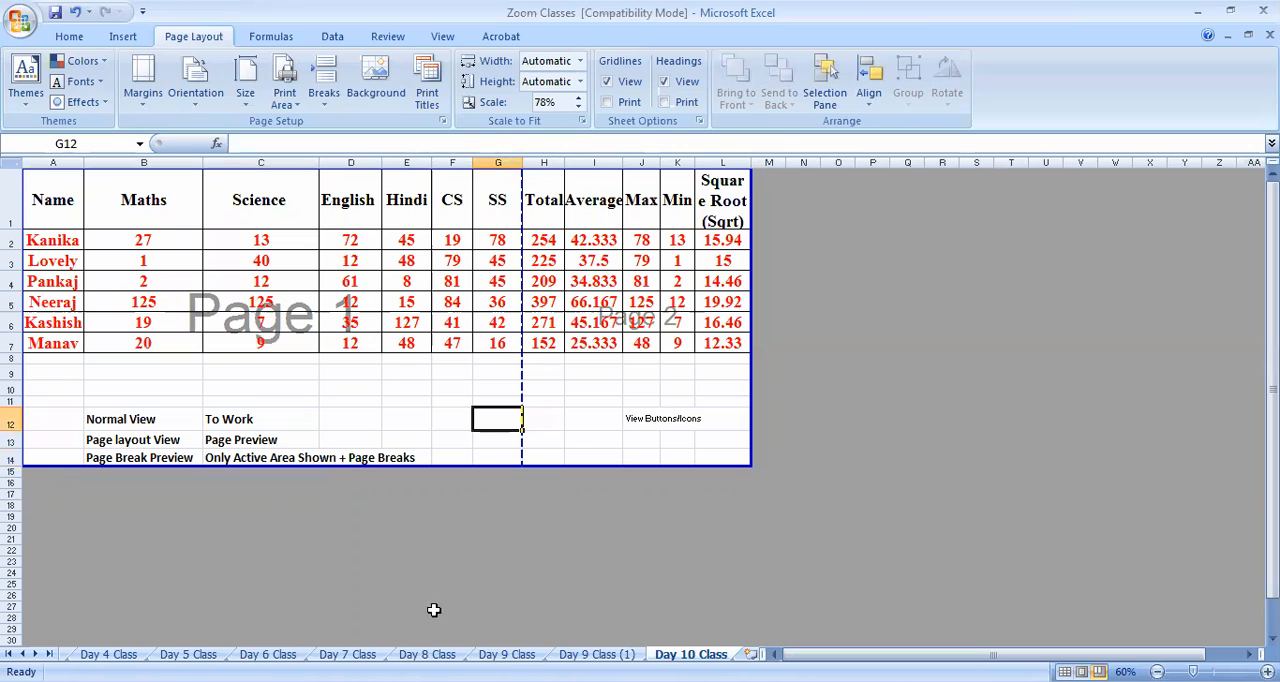
Copy the marks rows A2:K6 from the Day 9 Class sheet
left_click(597, 654)
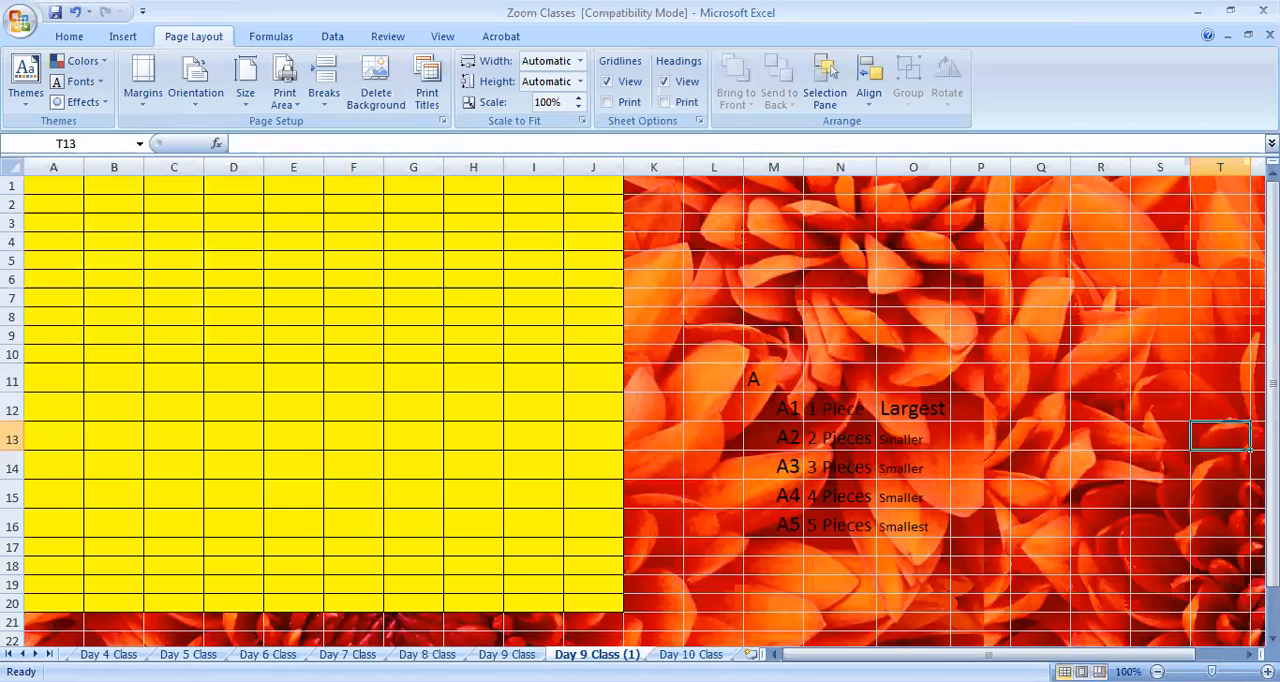
left_click(690, 654)
left_click(507, 654)
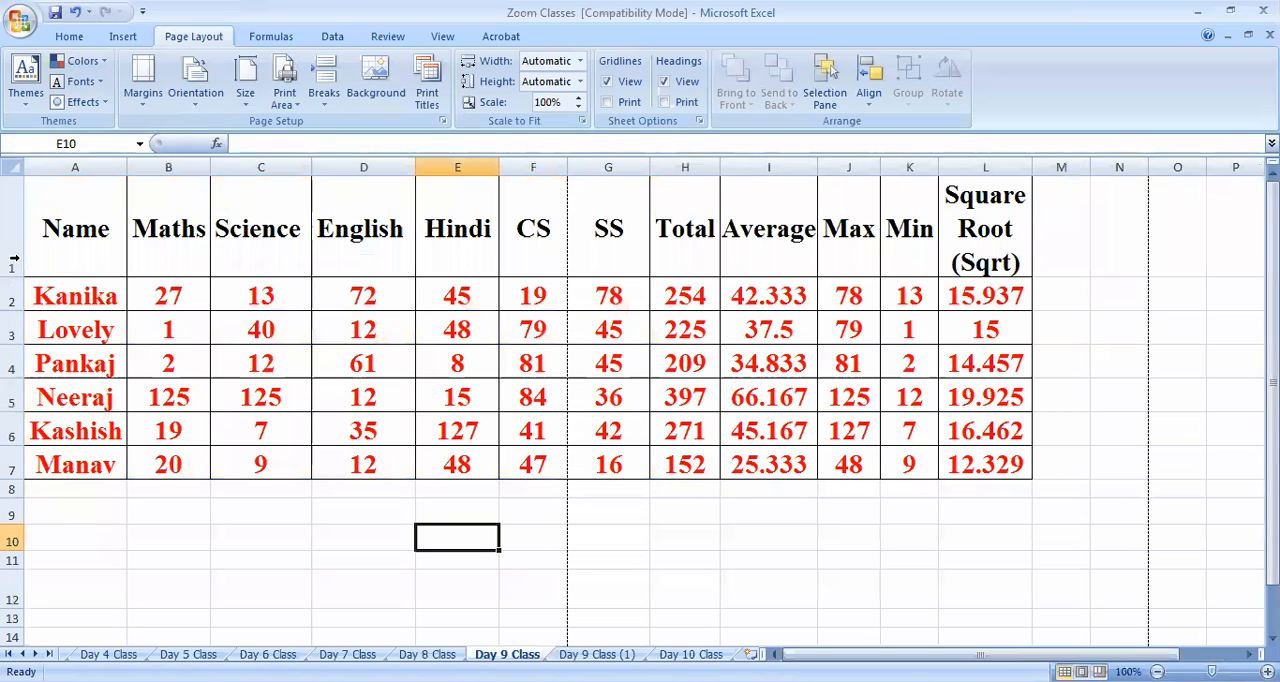
left_click_drag(90, 292, 915, 428)
key("ctrl+c")
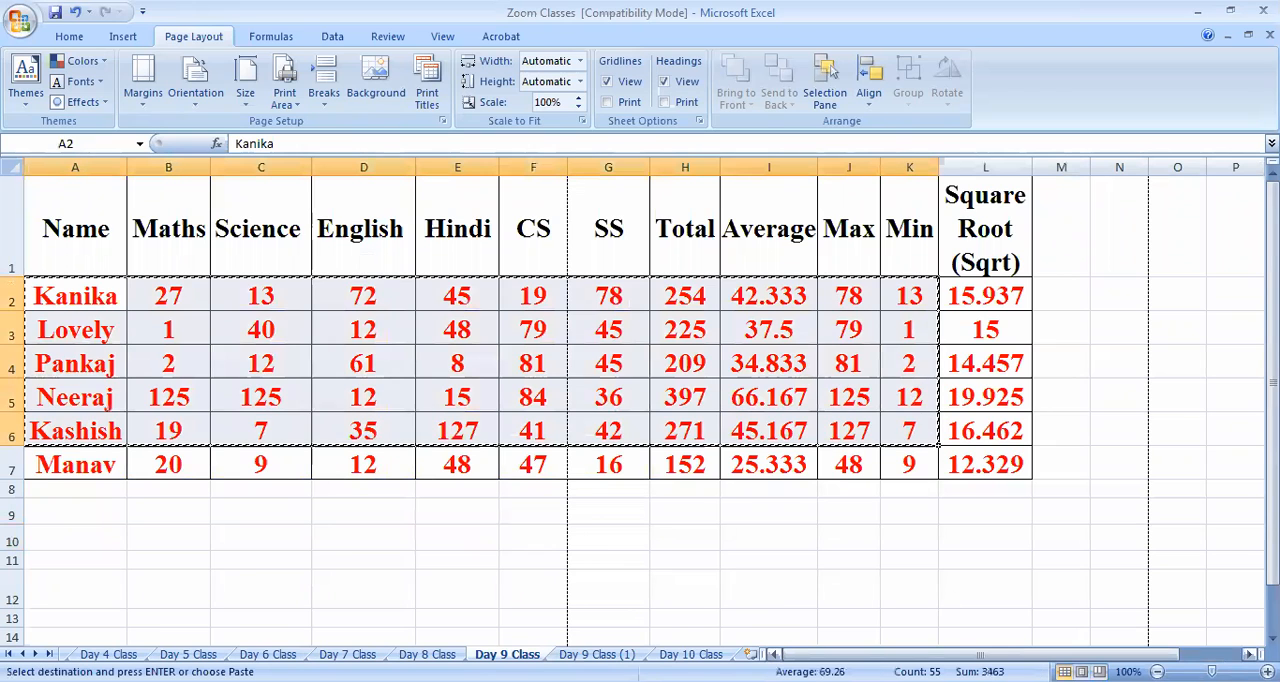
Paste the copied marks rows into the Day 10 Class sheet in Normal view, starting at cell A24
left_click(690, 654)
scroll(560, 421, "down", 4)
scroll(560, 421, "up", 3)
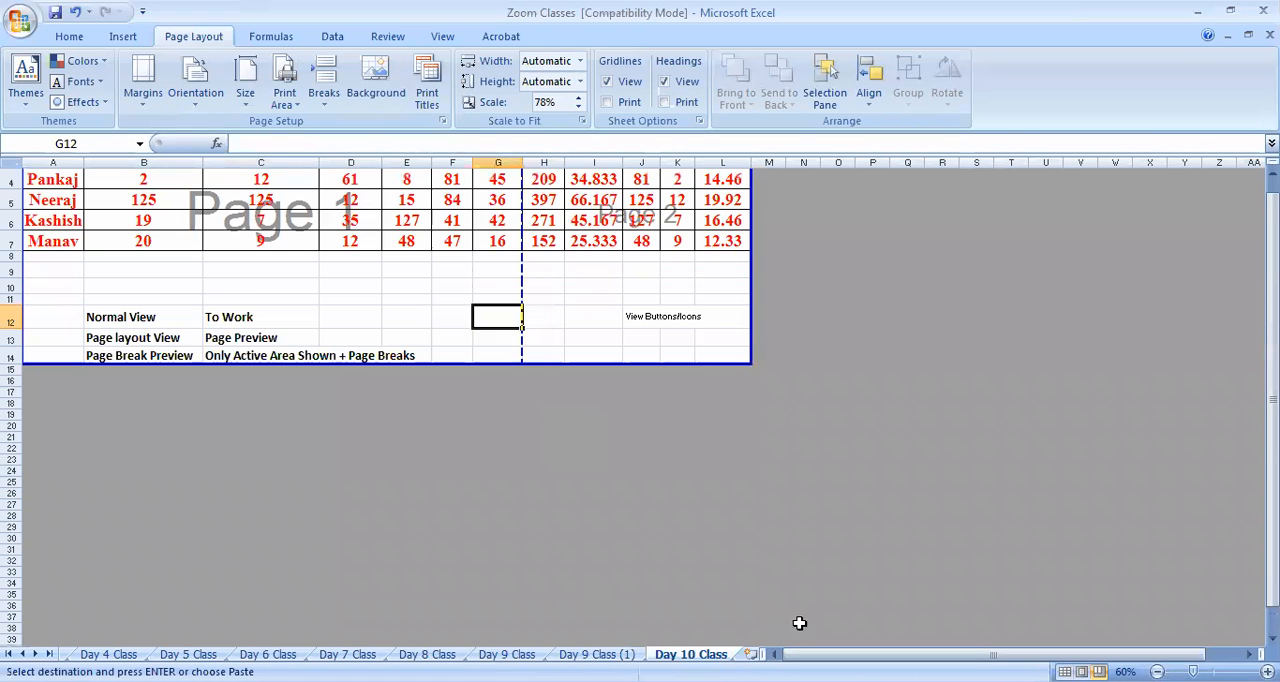
left_click(442, 36)
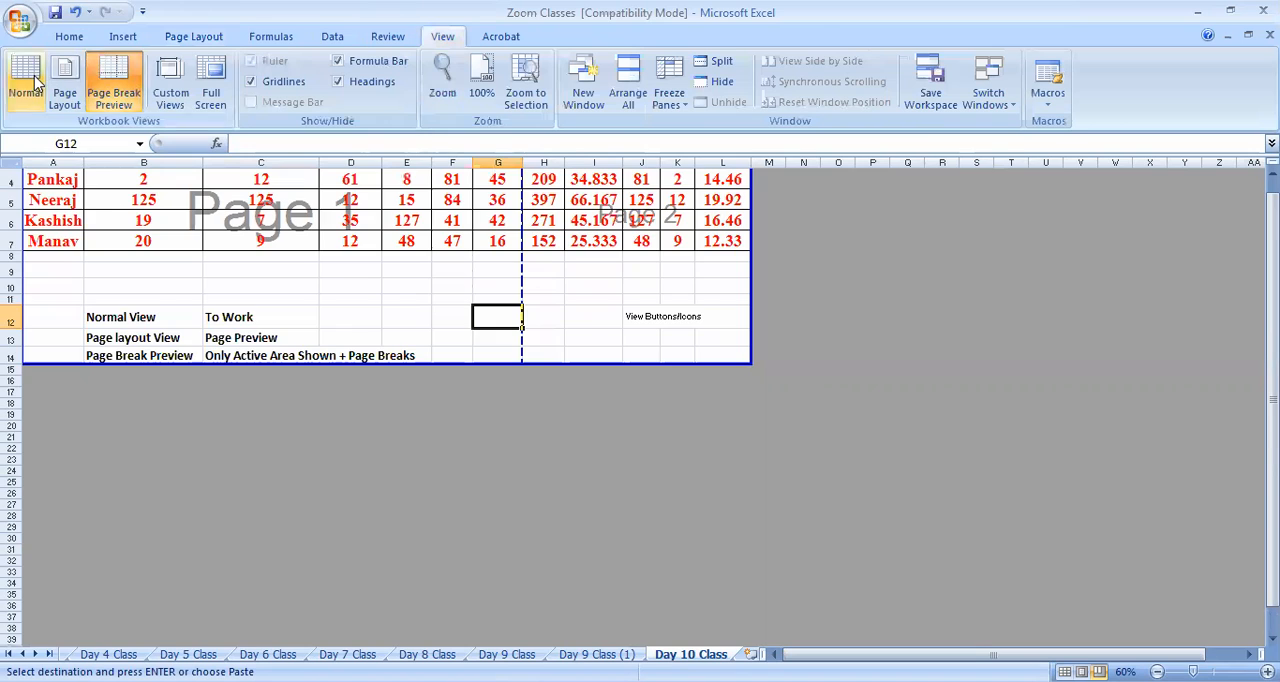
left_click(26, 80)
scroll(346, 477, "down", 5)
scroll(177, 546, "up", 2)
scroll(89, 354, "down", 1)
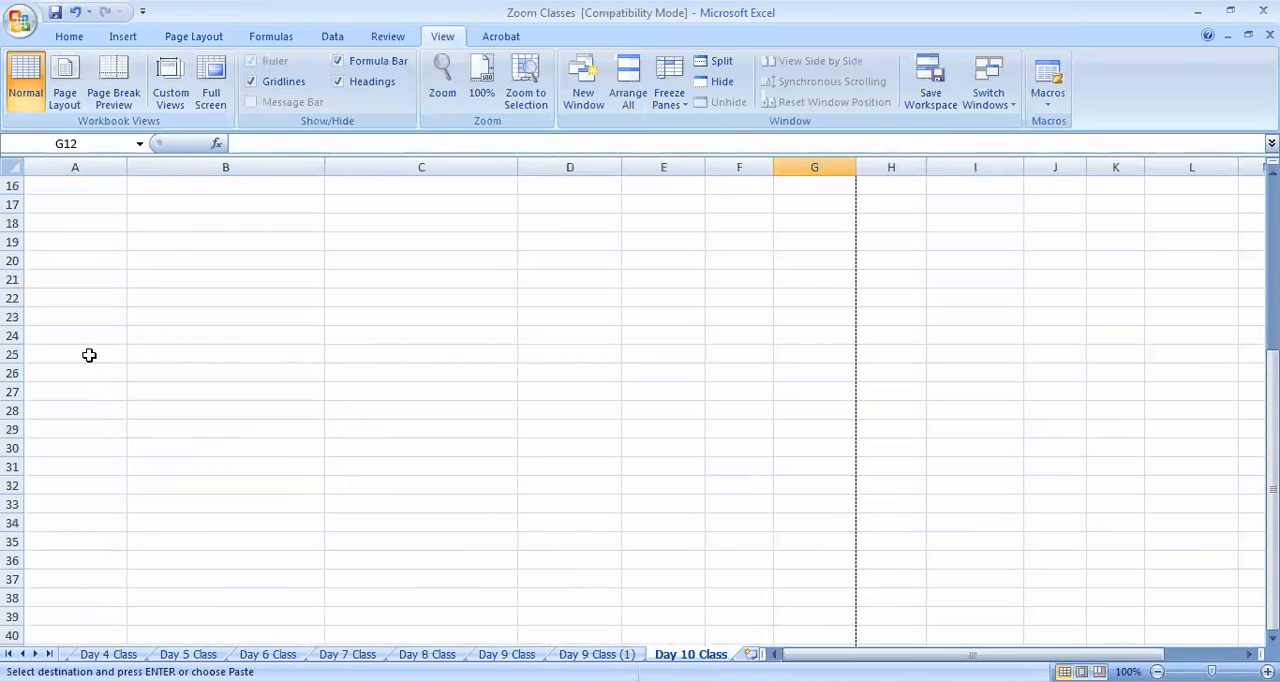
left_click(90, 352)
key("ctrl+v")
left_click(466, 574)
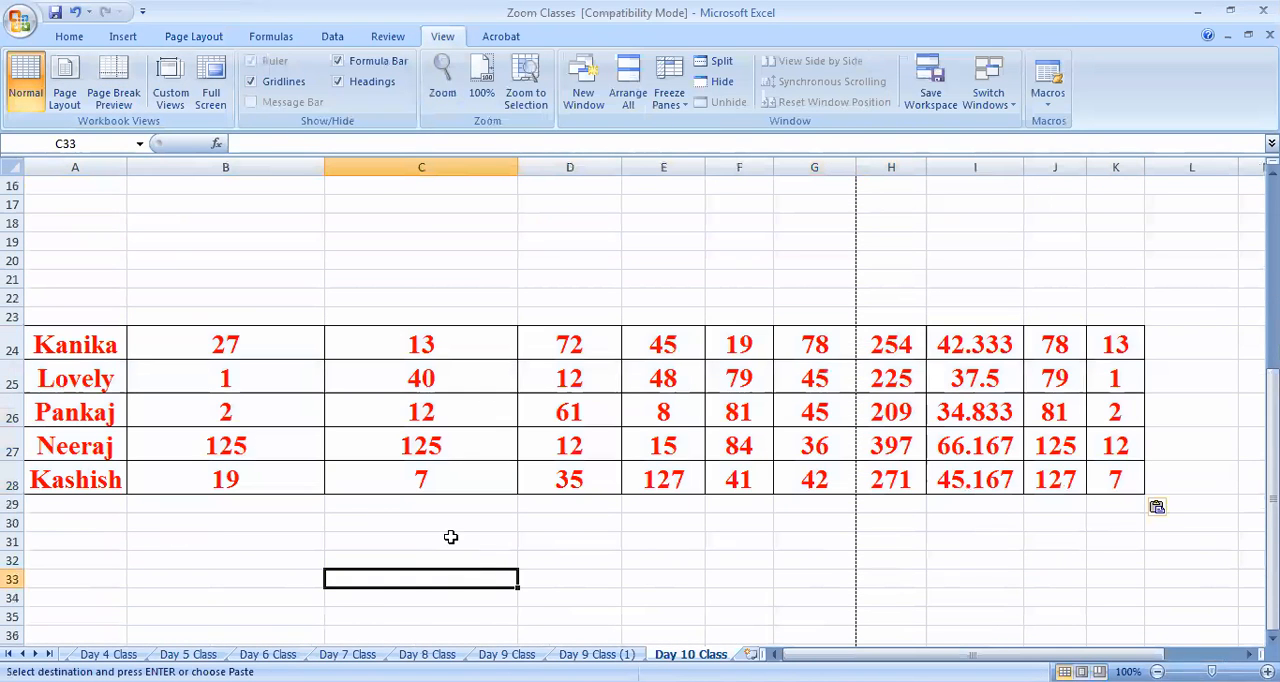
Show the sheet in Page Break Preview and examine how the pages cover the added rows
left_click(387, 33)
left_click(332, 37)
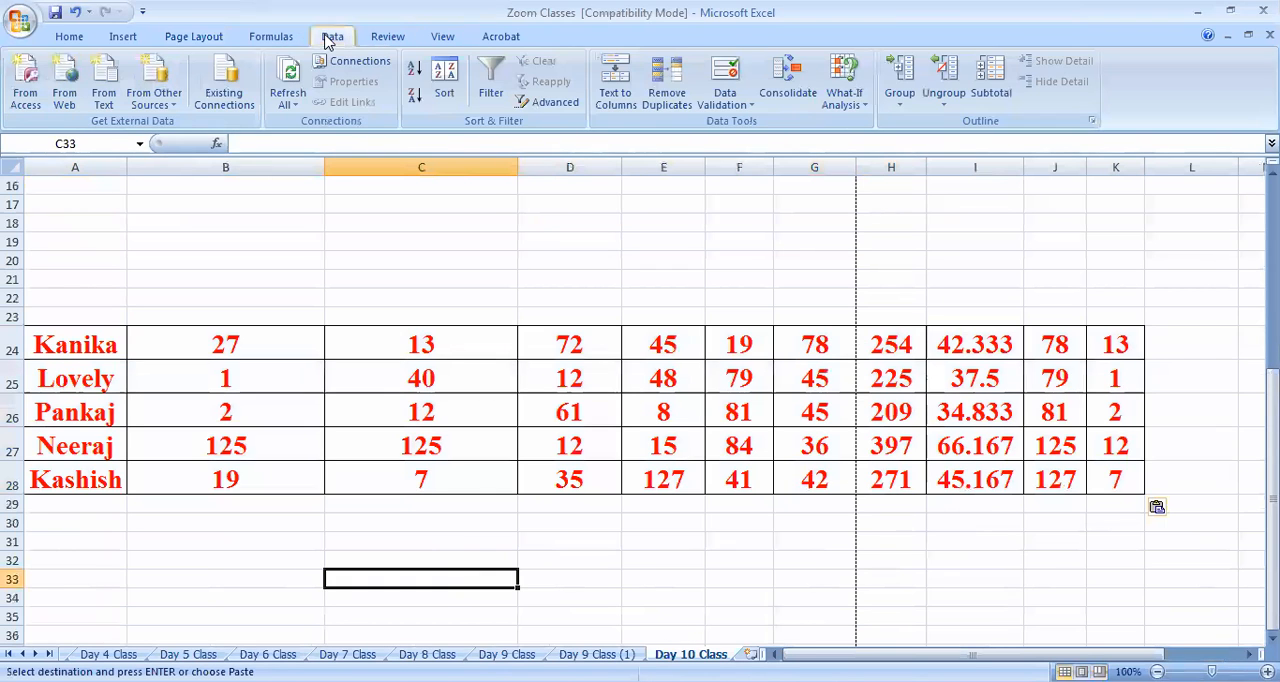
left_click(443, 37)
left_click(113, 88)
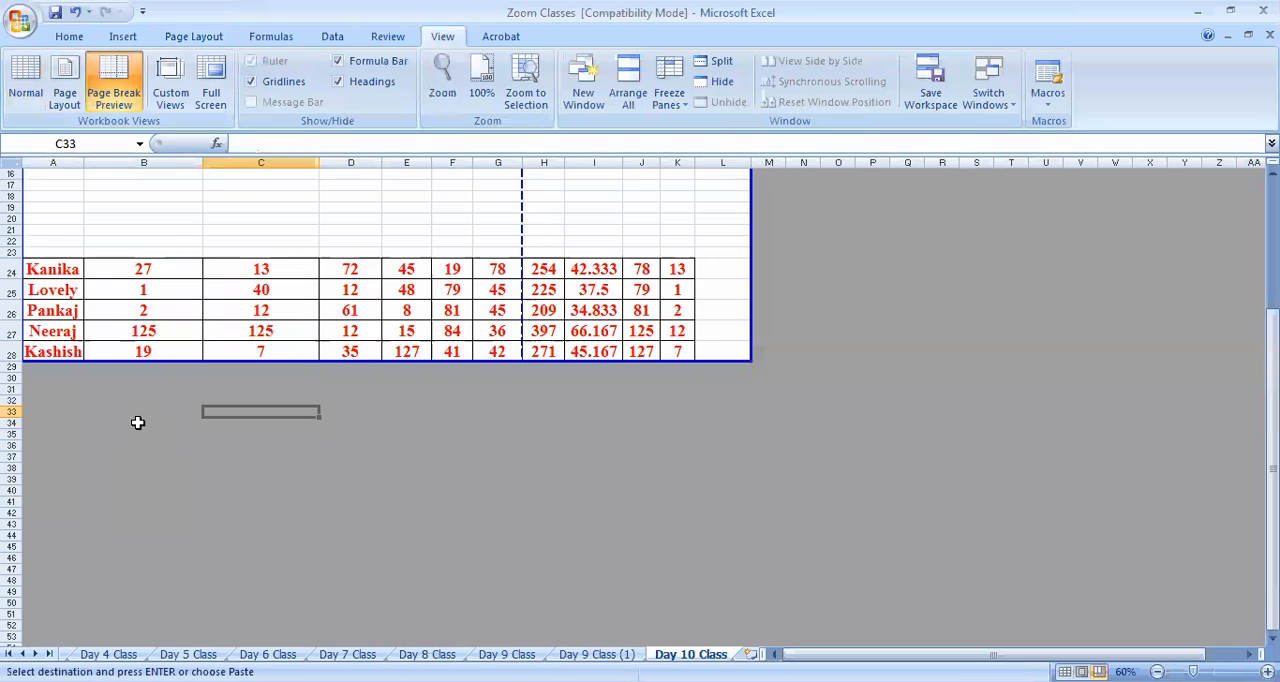
scroll(453, 432, "down", 3)
scroll(453, 432, "up", 3)
Set the page orientation to Landscape and check where the horizontal page break cuts the lower rows
left_click(180, 36)
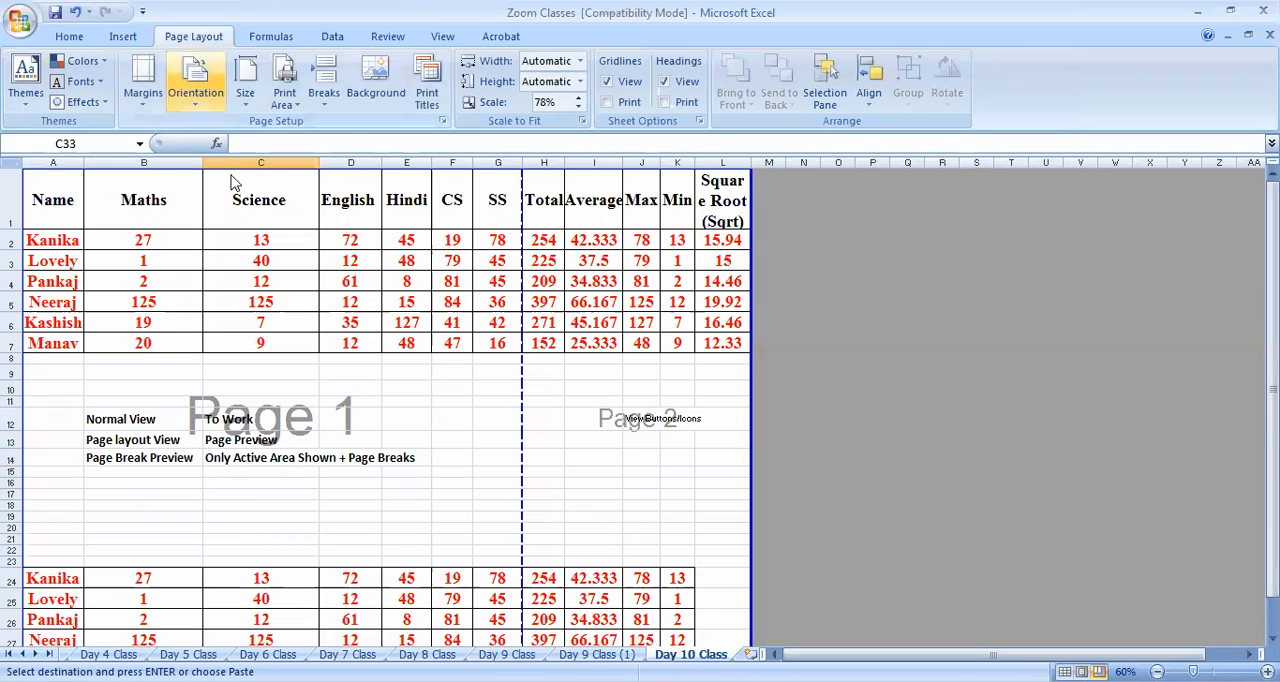
scroll(158, 383, "down", 2)
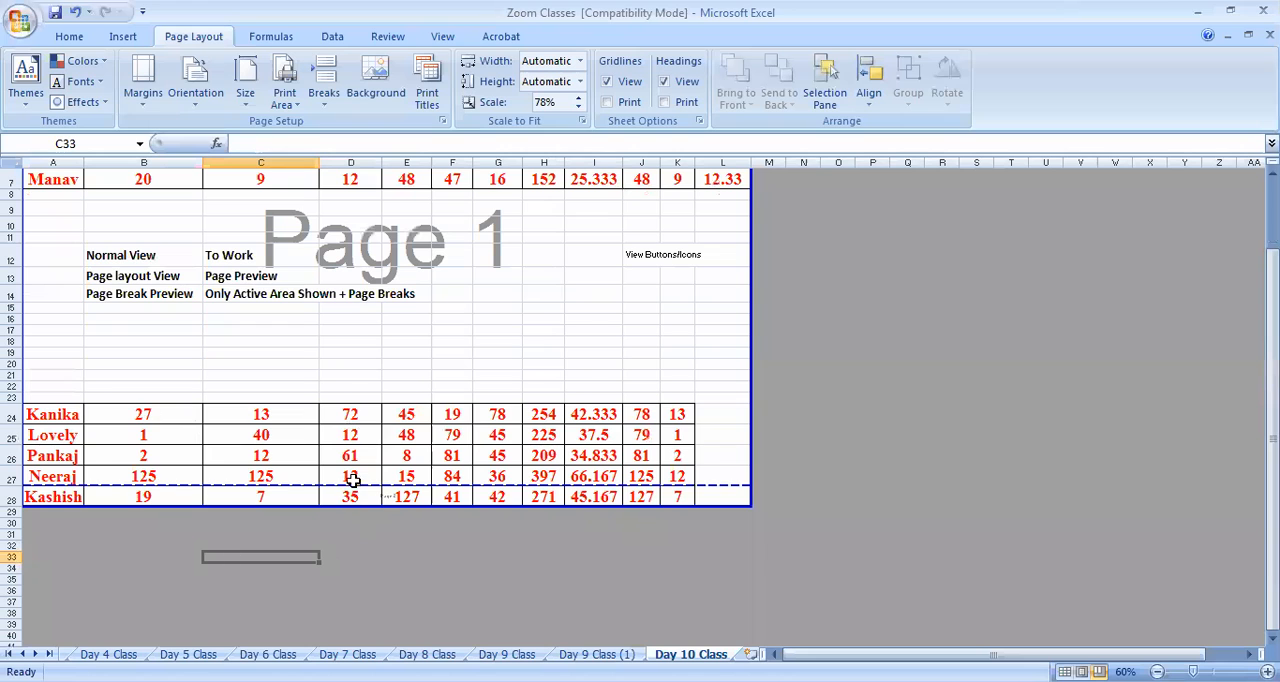
scroll(411, 418, "up", 2)
scroll(371, 420, "down", 3)
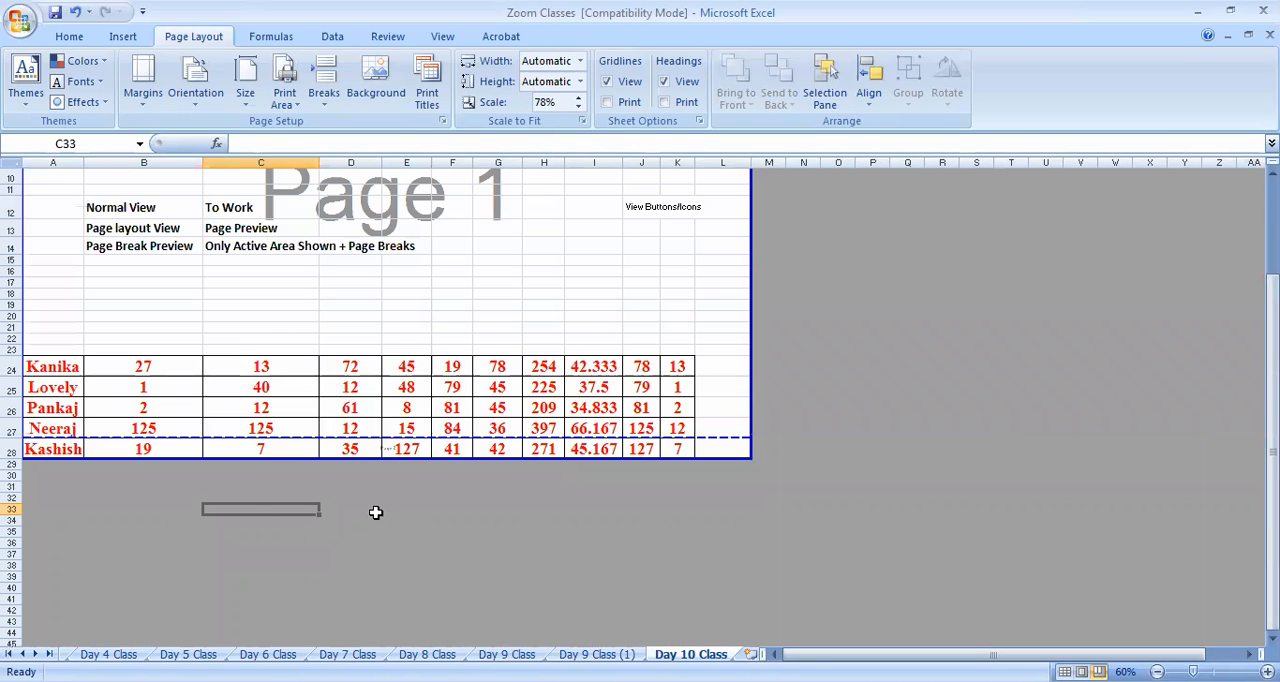
Return to Normal view and copy the marks rows A24:K28 to a new block starting at A38
left_click(442, 36)
left_click(24, 84)
scroll(306, 370, "down", 1)
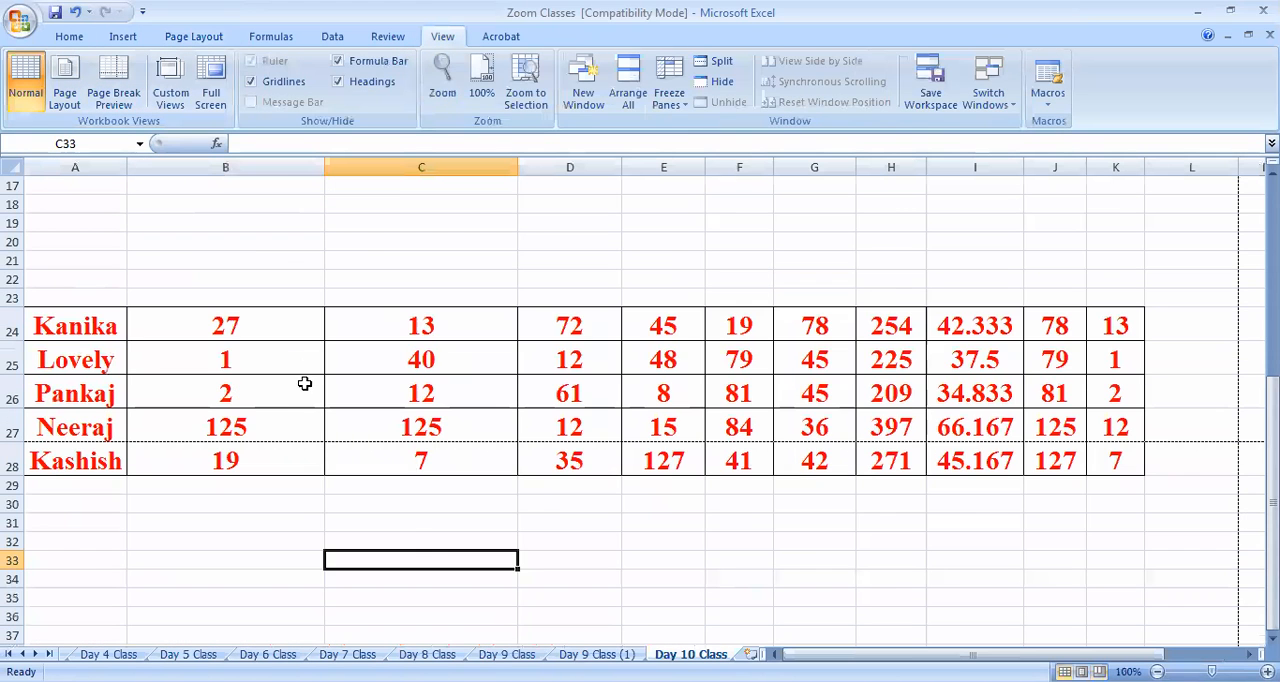
scroll(718, 466, "up", 3)
scroll(173, 423, "down", 2)
left_click_drag(120, 398, 1074, 526)
key("ctrl+c")
scroll(827, 537, "down", 6)
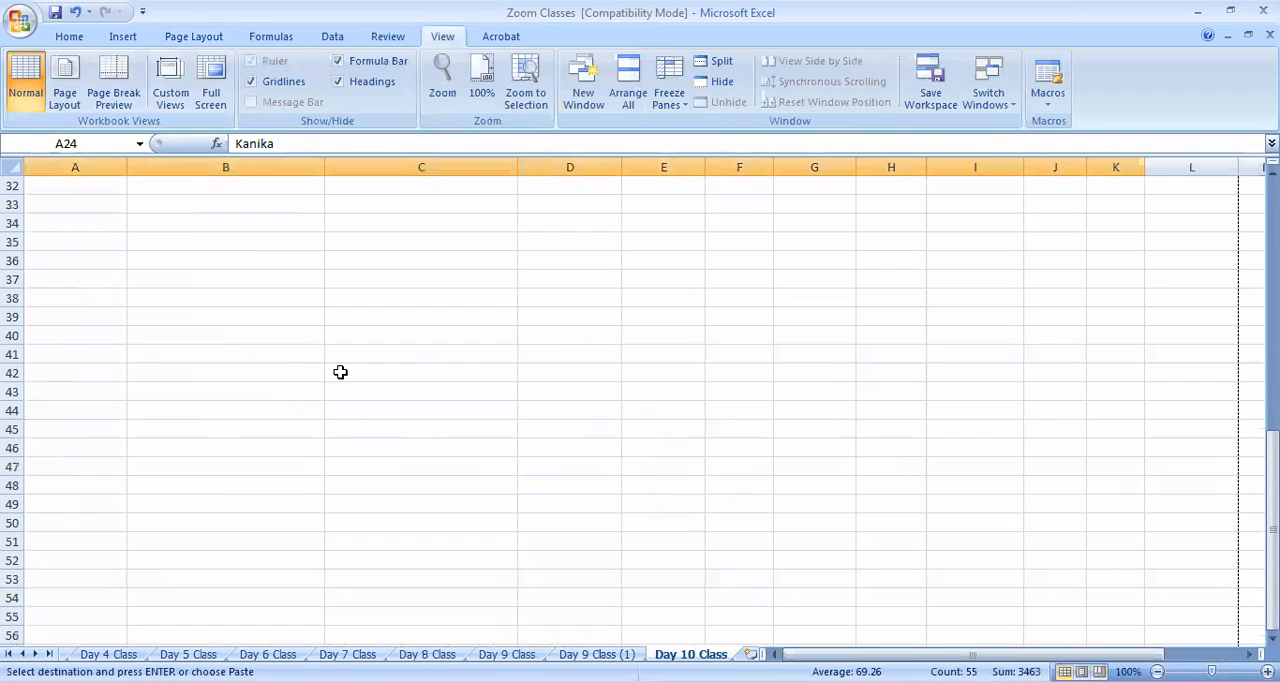
left_click(110, 300)
key("Return")
Copy the Average, Max, Min and Square Root columns I1:L7 and paste them beside the table starting at M1
scroll(851, 422, "up", 10)
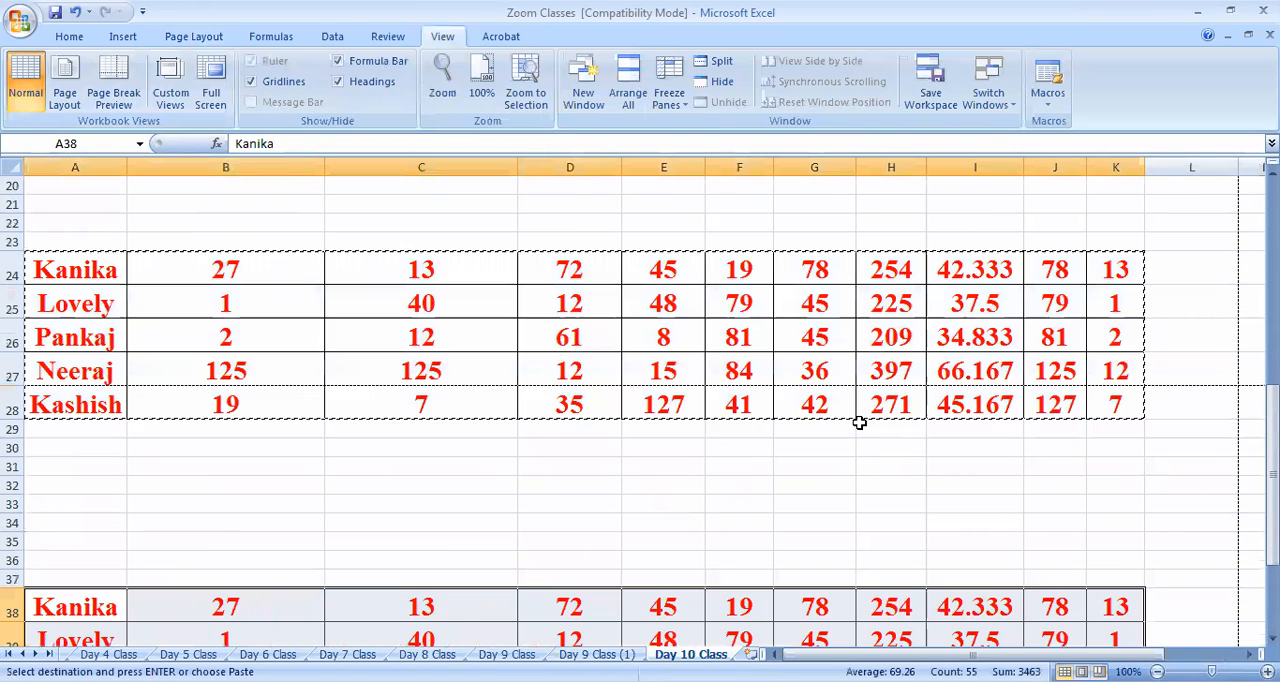
left_click_drag(1016, 272, 1216, 466)
key("ctrl+c")
left_click(1249, 654)
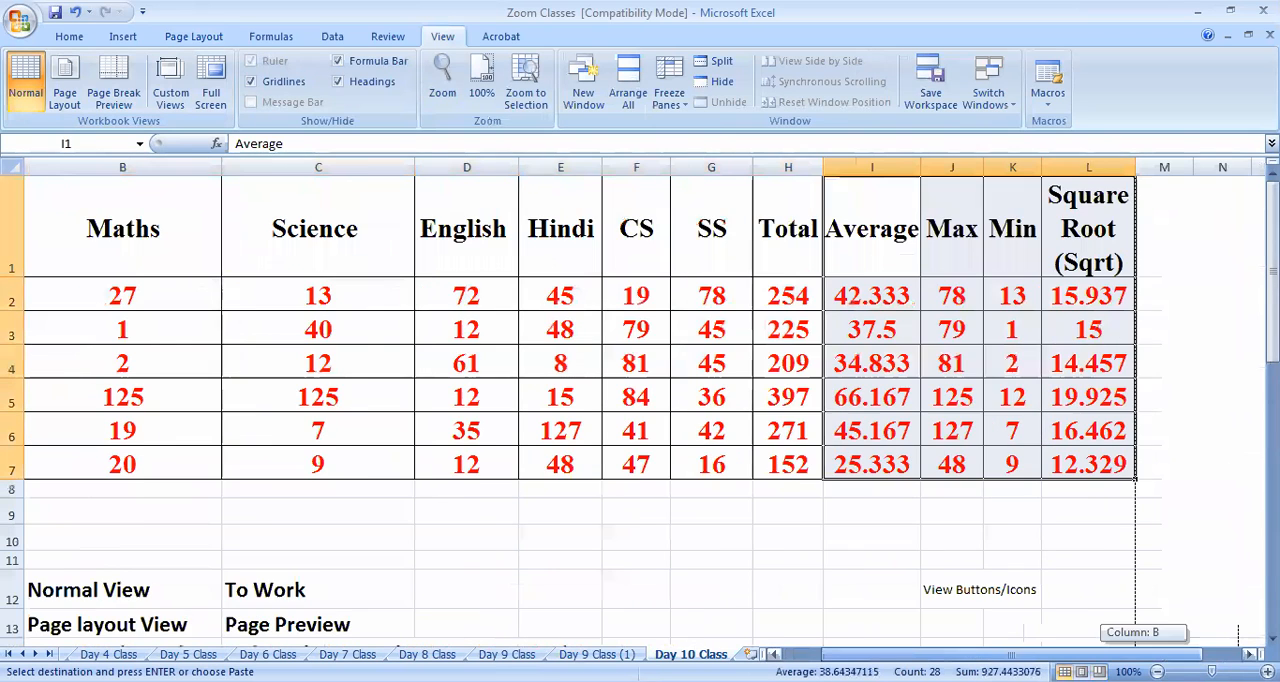
left_click(1249, 654)
left_click(988, 204)
key("ctrl+v")
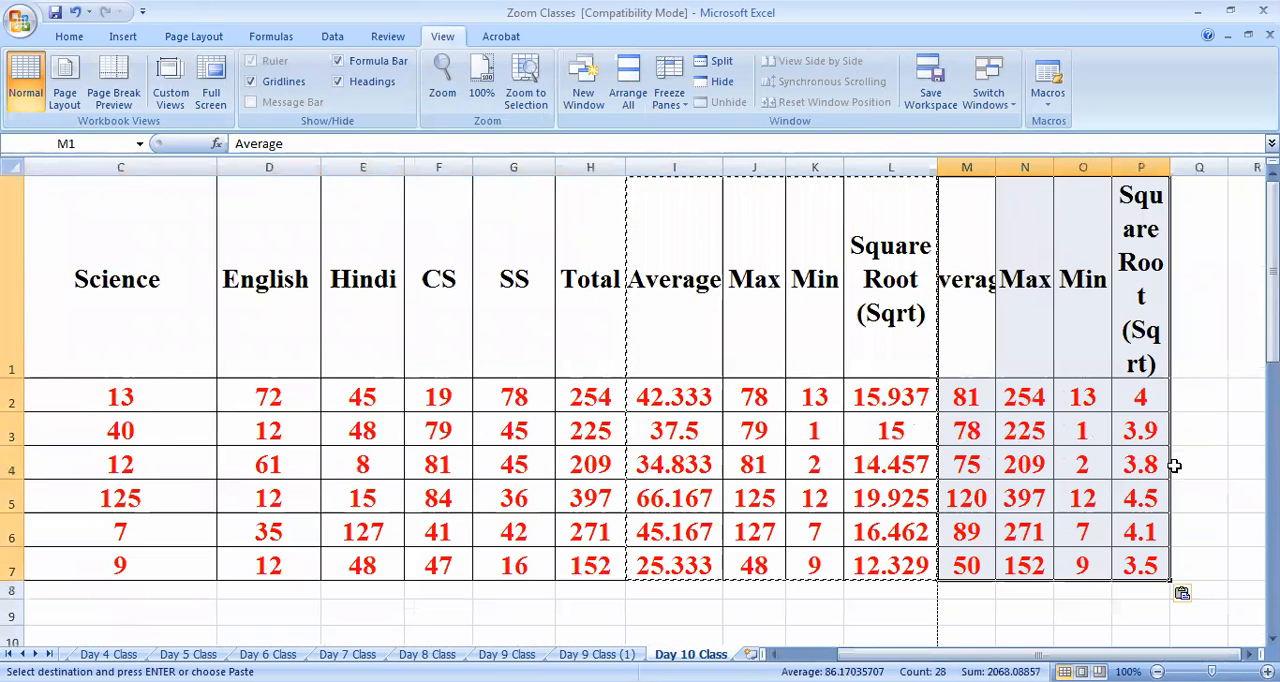
left_click(600, 565)
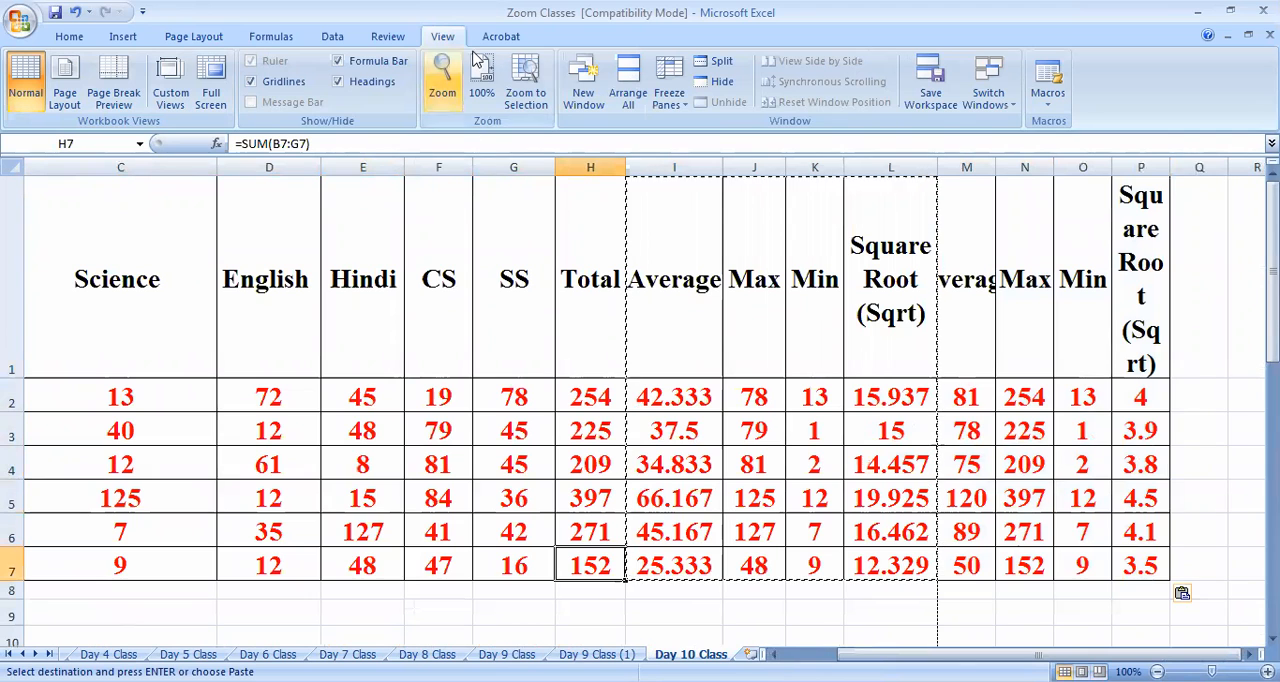
Switch to Page Break Preview, clear the copy marquee, and examine how the enlarged data is divided into pages
left_click(113, 85)
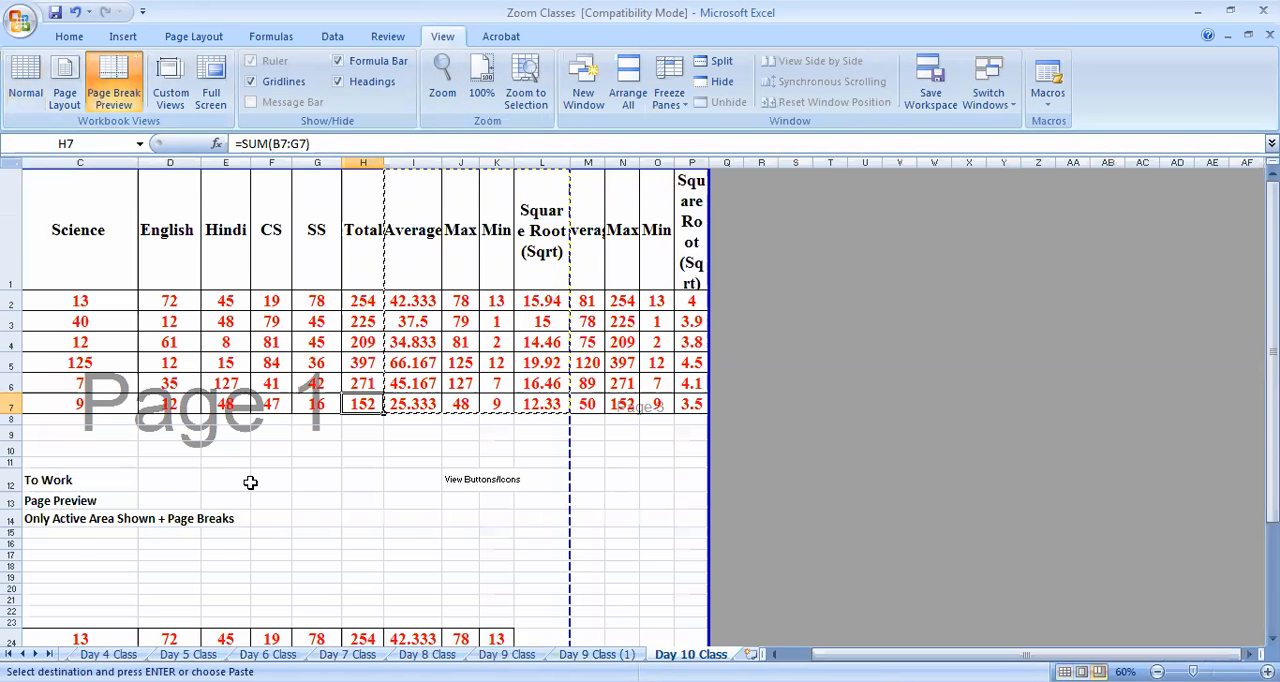
scroll(408, 486, "down", 1)
key("Escape")
scroll(460, 426, "down", 2)
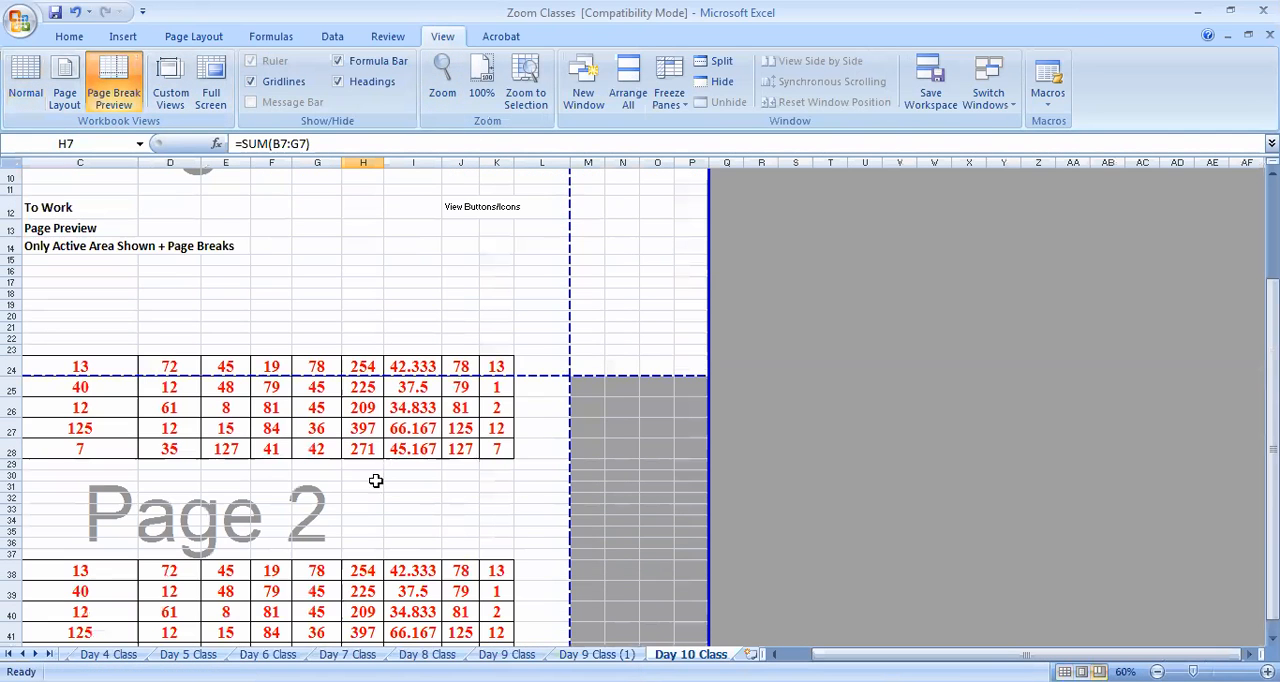
Move the horizontal page break up from below row 24 to just below row 21, checking how the data divides between pages
left_click(378, 486)
scroll(524, 445, "down", 3)
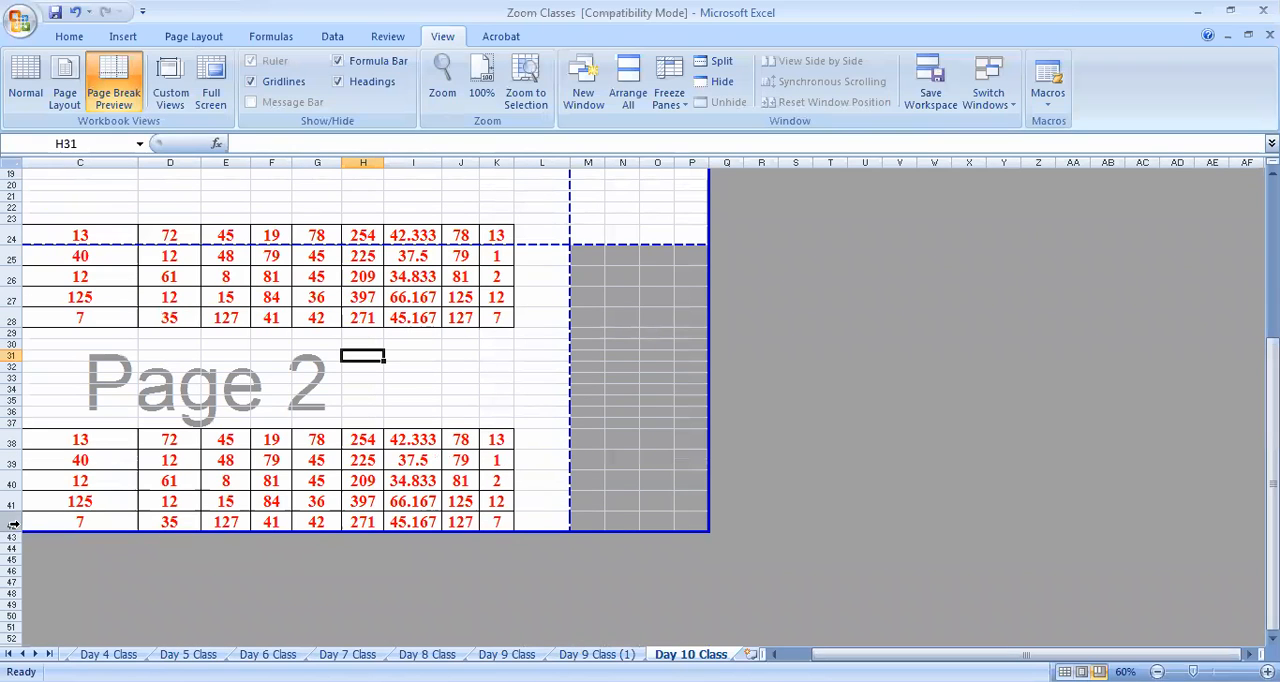
scroll(614, 310, "up", 4)
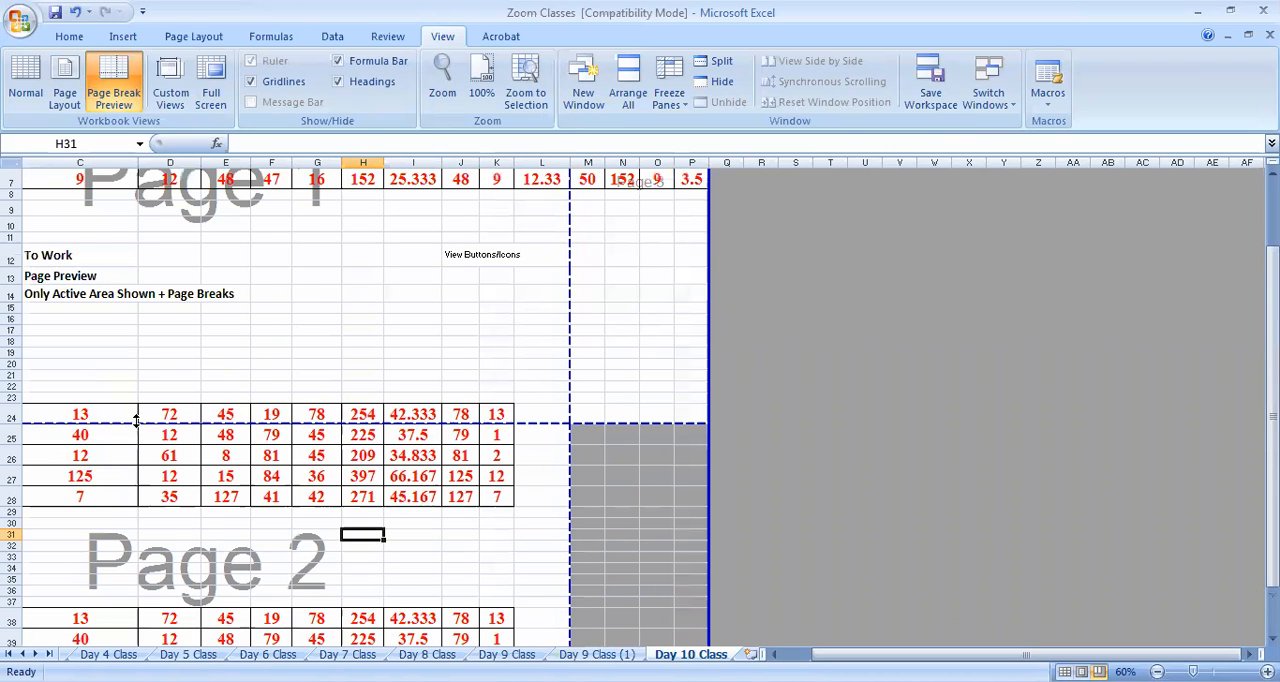
scroll(634, 371, "up", 2)
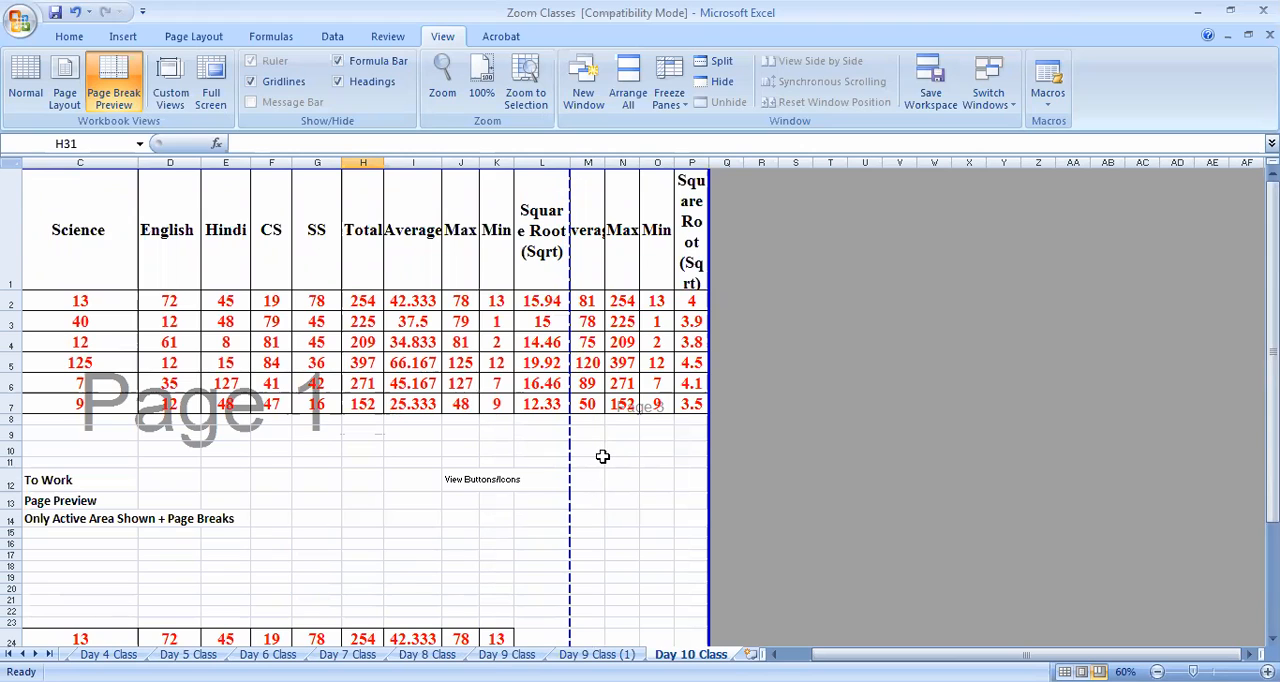
scroll(600, 460, "down", 3)
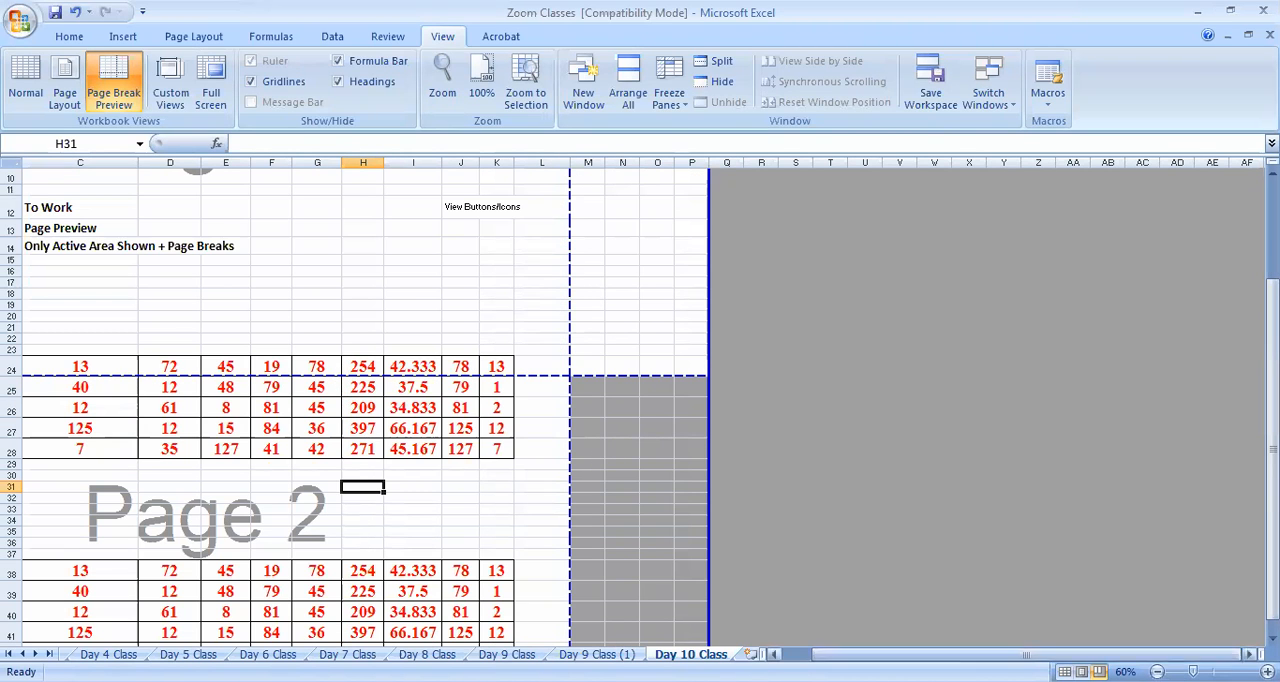
left_click_drag(845, 655, 805, 655)
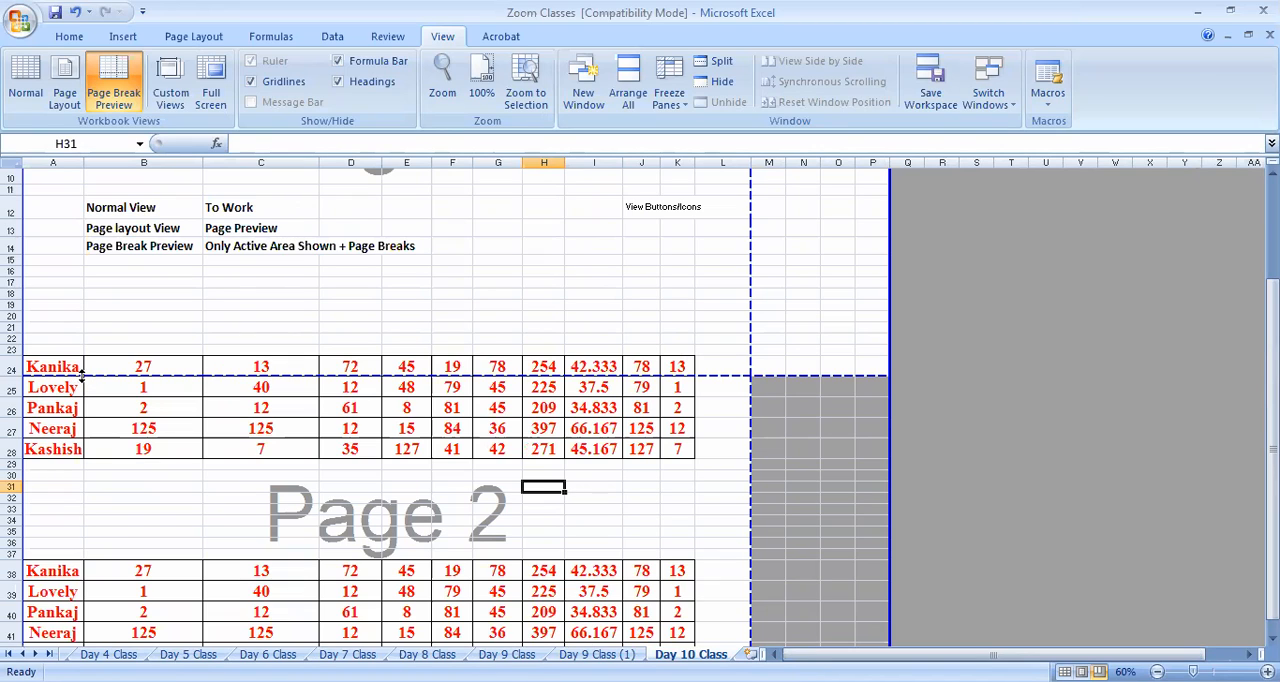
left_click_drag(82, 373, 87, 356)
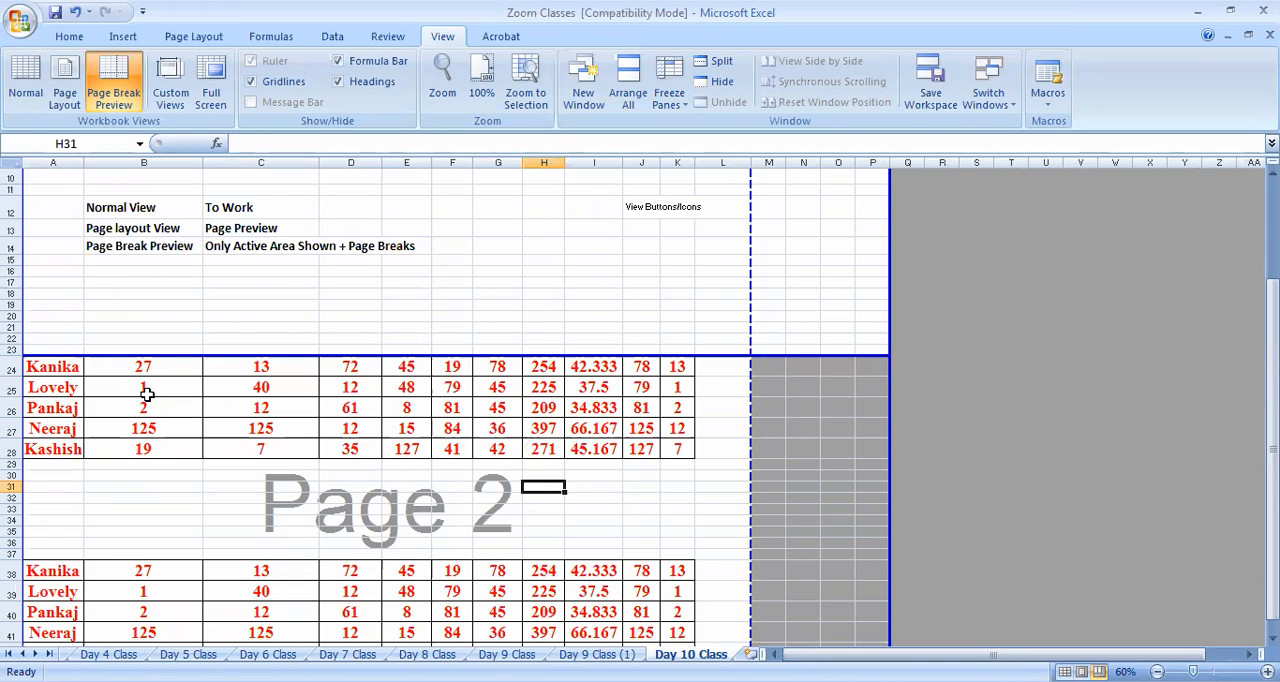
left_click_drag(177, 357, 179, 334)
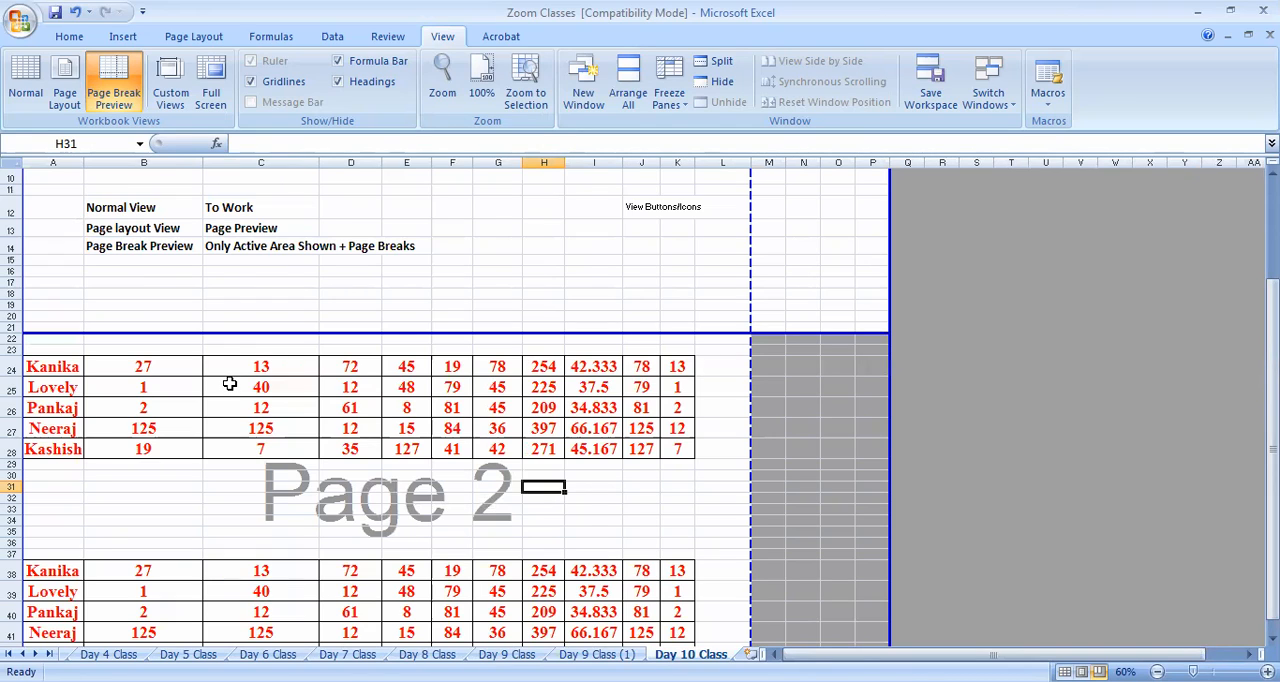
scroll(180, 383, "down", 3)
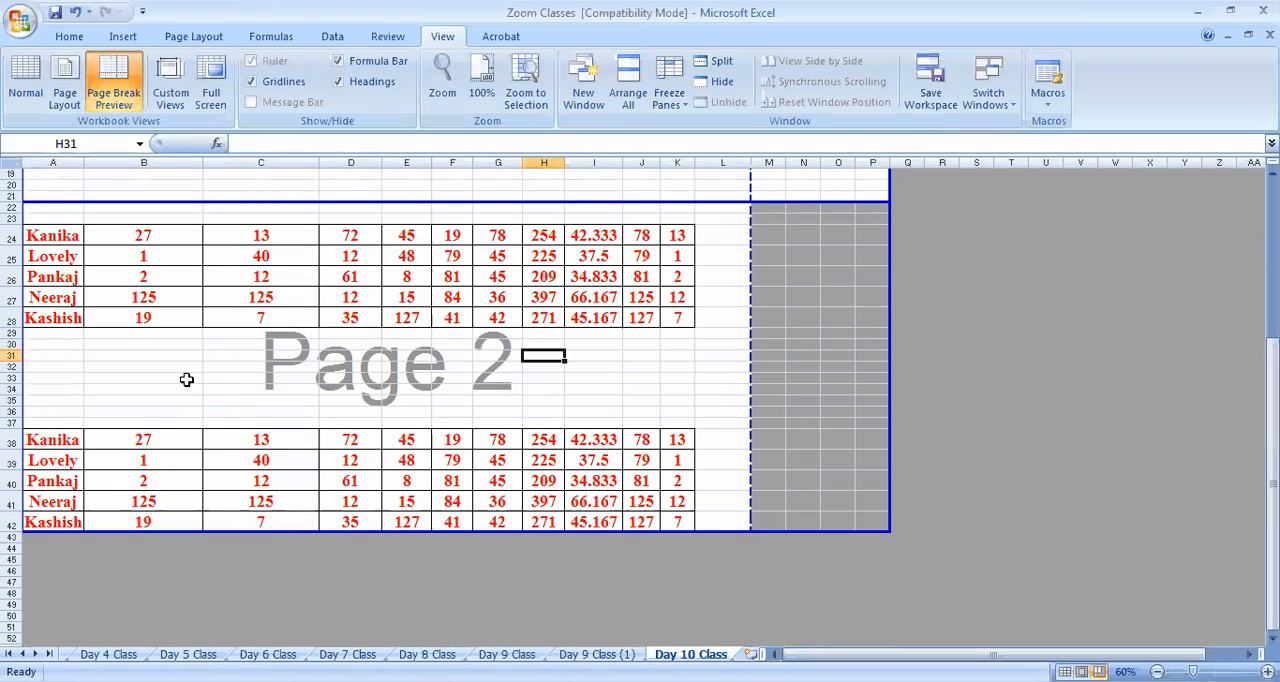
scroll(186, 379, "up", 6)
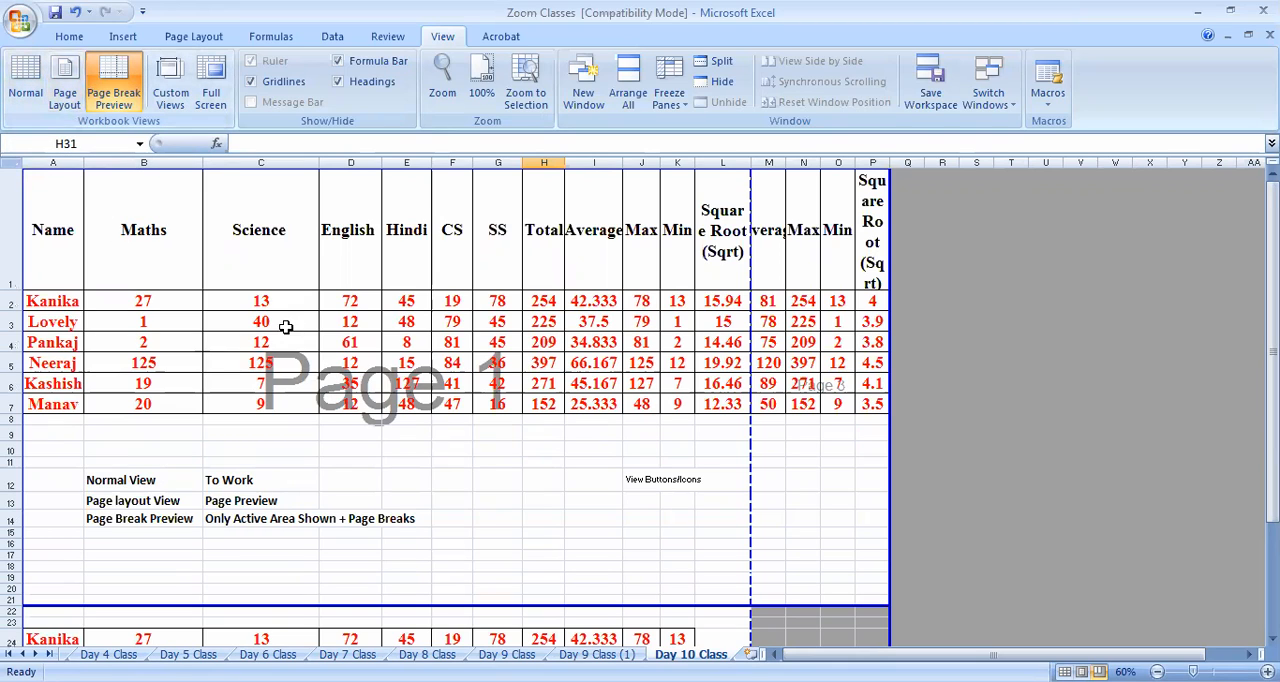
Compare the sheet's page division in Normal, Page Layout and Page Break Preview views
left_click(30, 94)
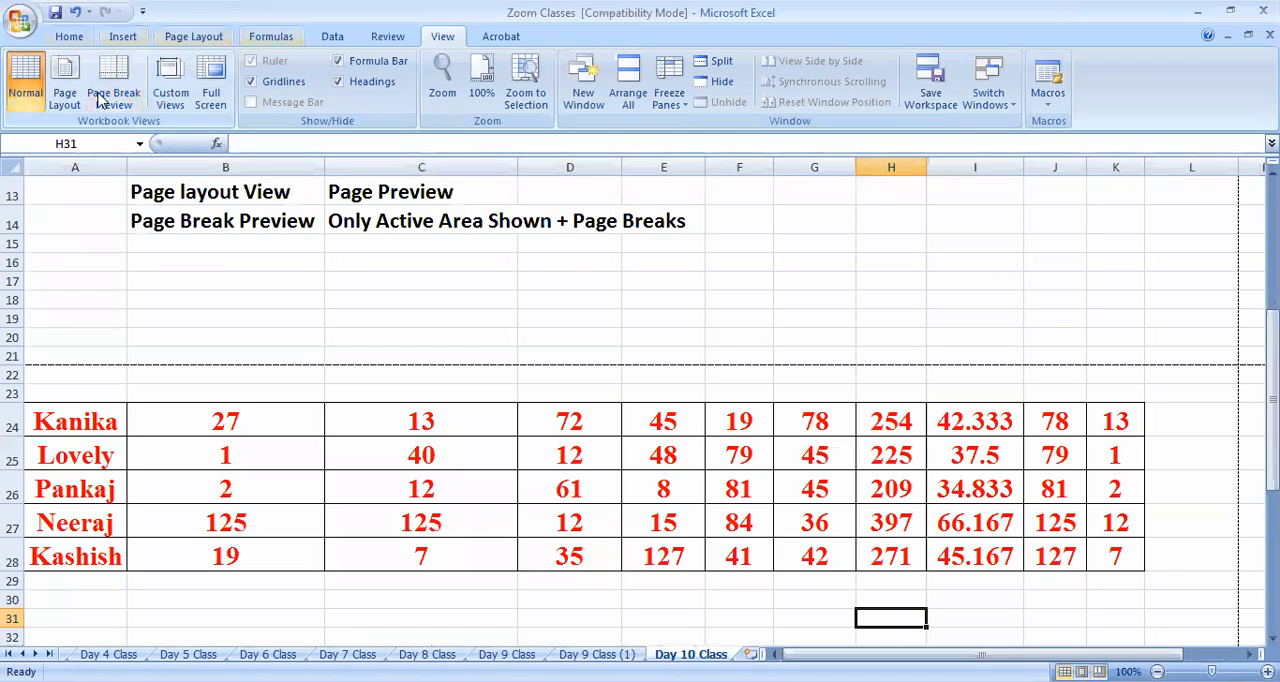
left_click(65, 90)
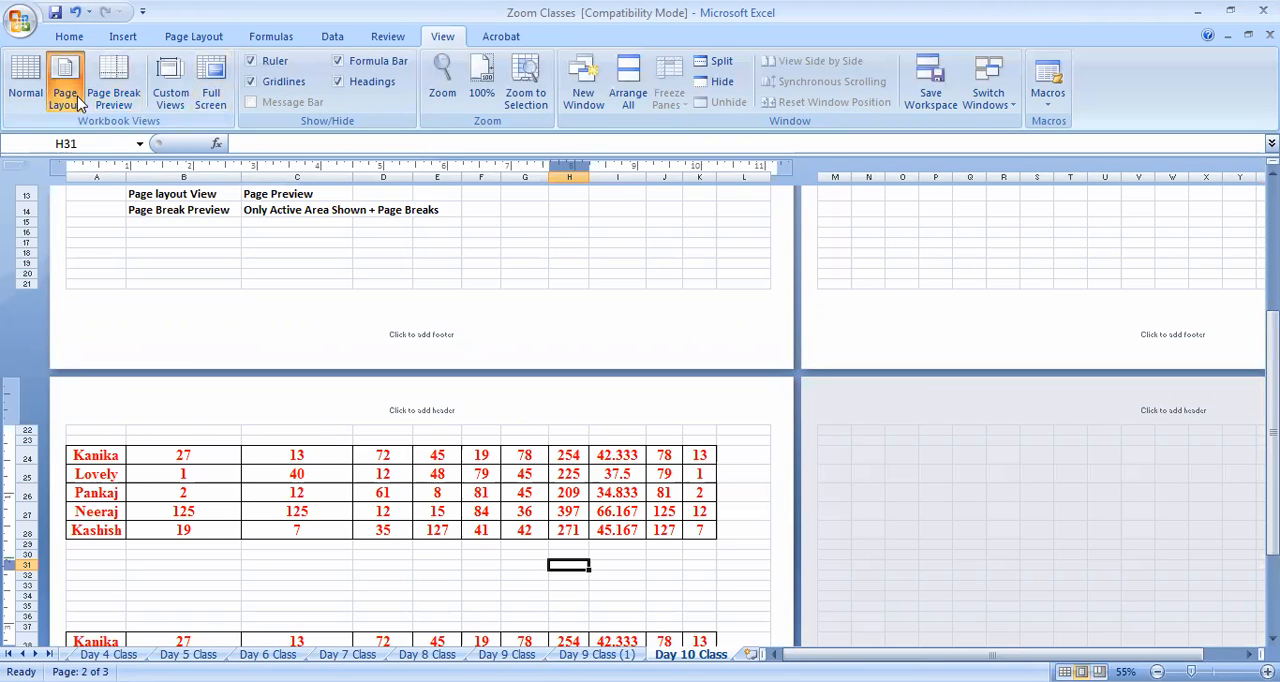
left_click(113, 85)
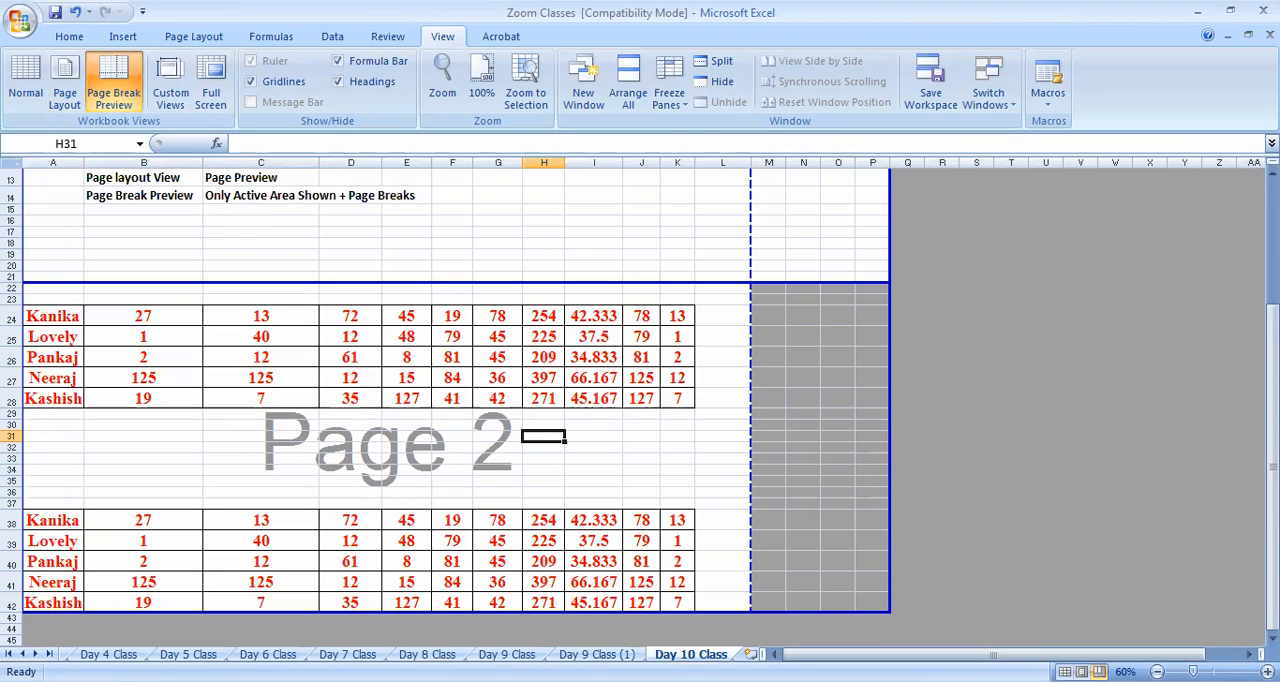
scroll(770, 331, "up", 4)
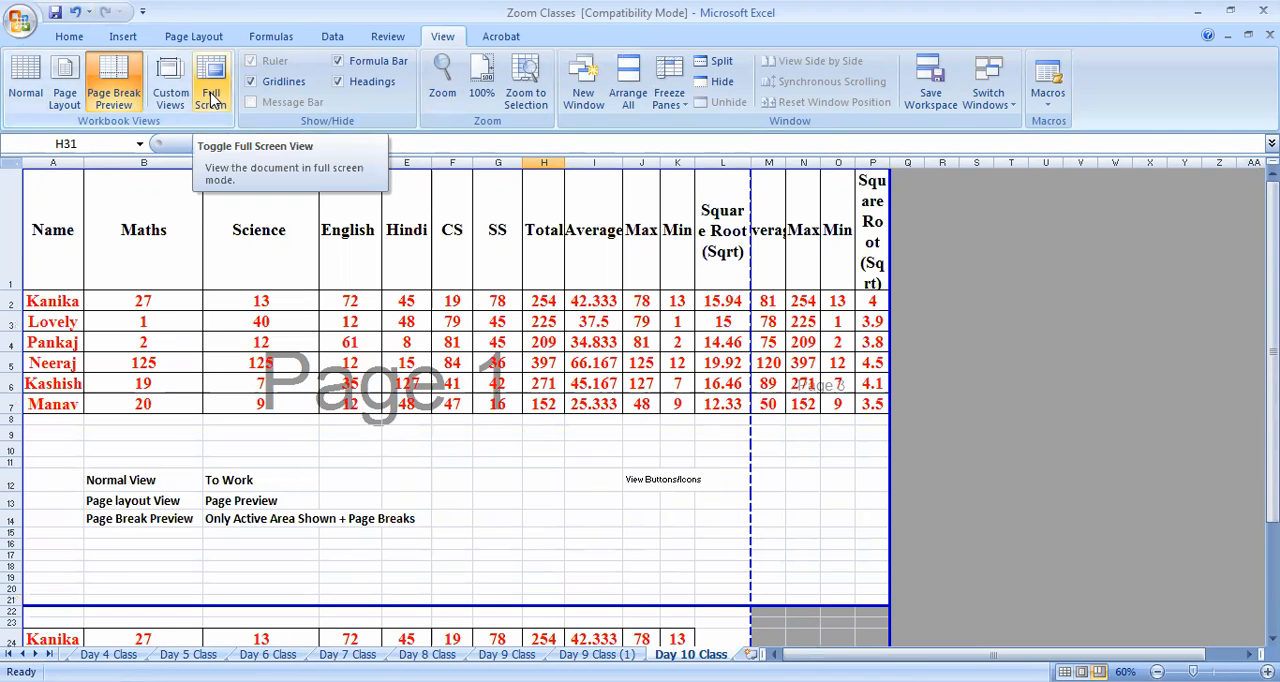
Return to Normal view, display the marks table in full screen, and exit full screen
left_click(25, 85)
left_click(203, 95)
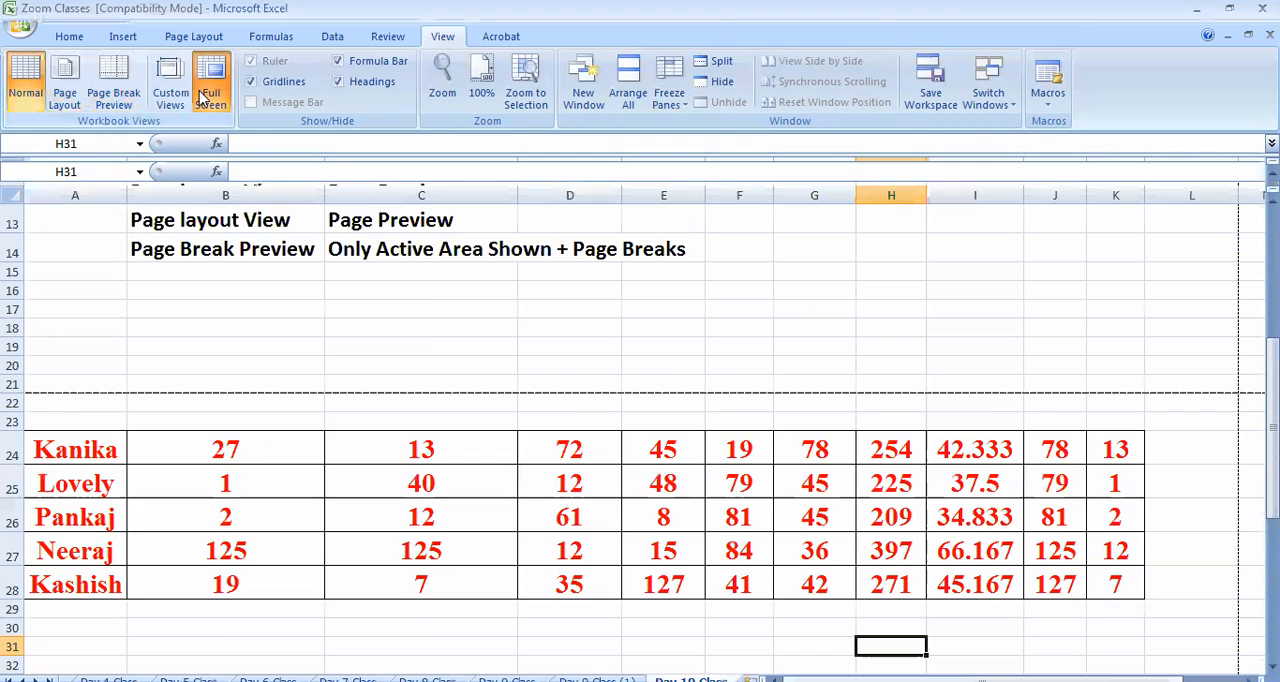
scroll(327, 375, "up", 4)
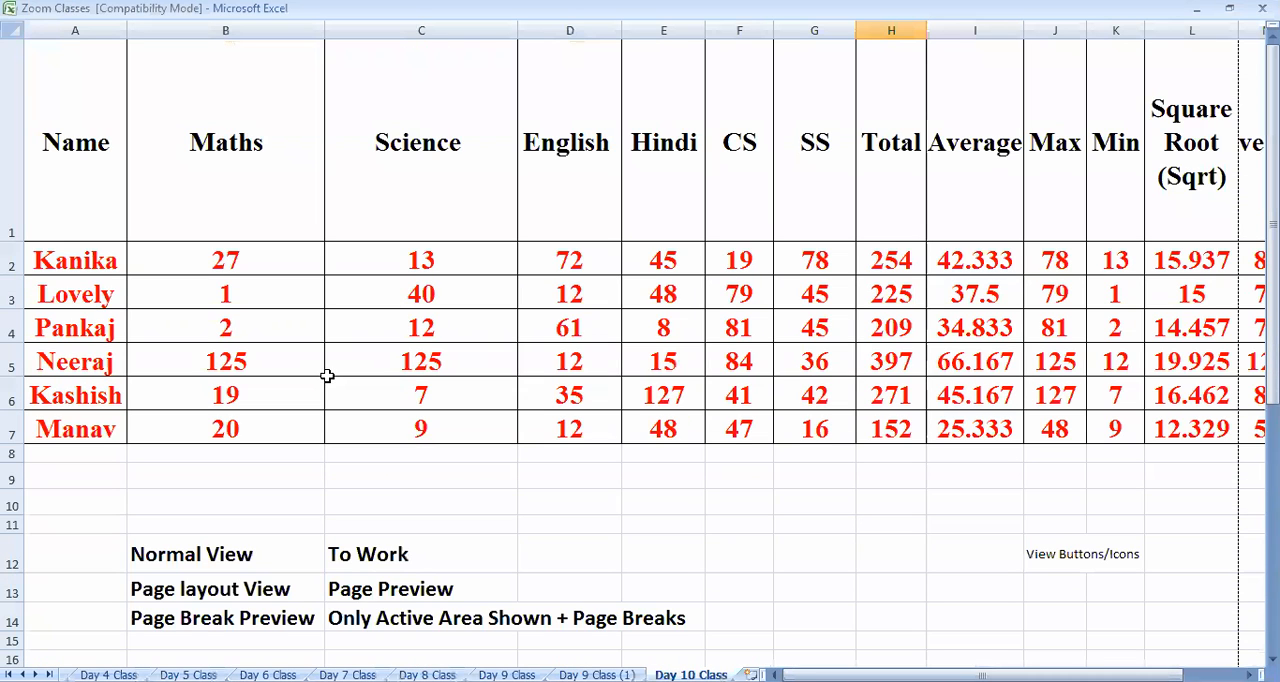
key("Escape")
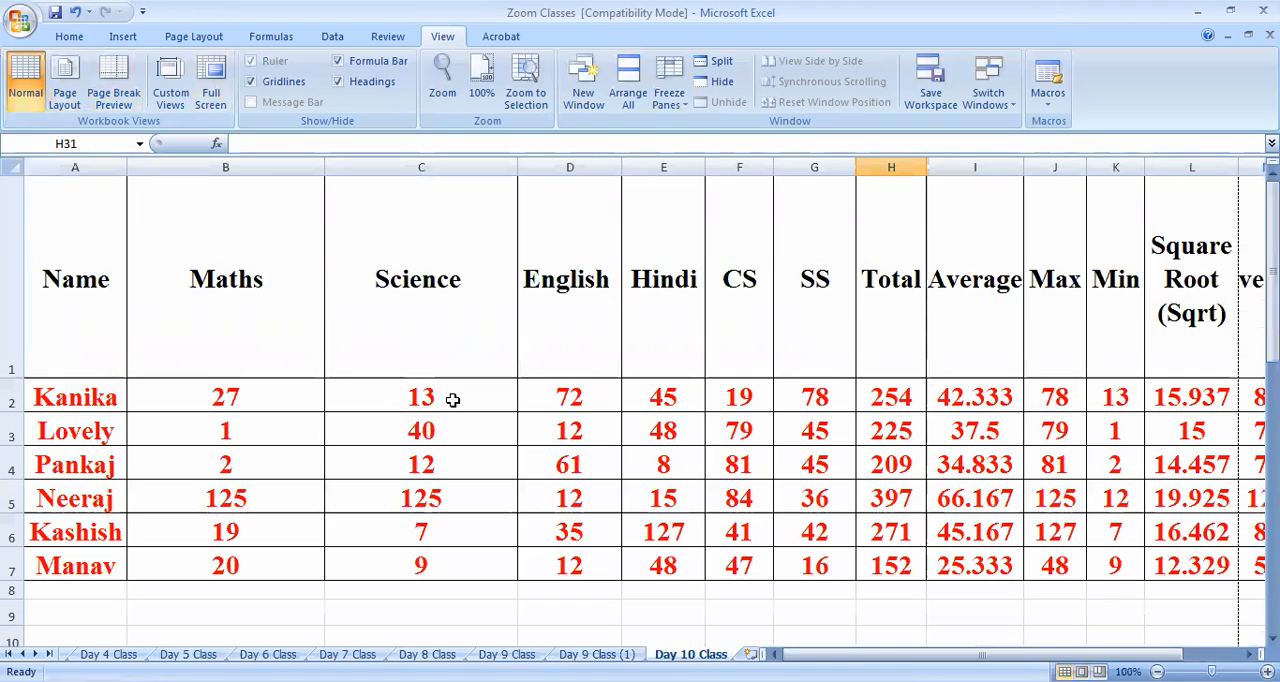
Delete columns M to P containing the duplicated Average, Max, Min and Square Root data
scroll(788, 552, "down", 3, "ctrl")
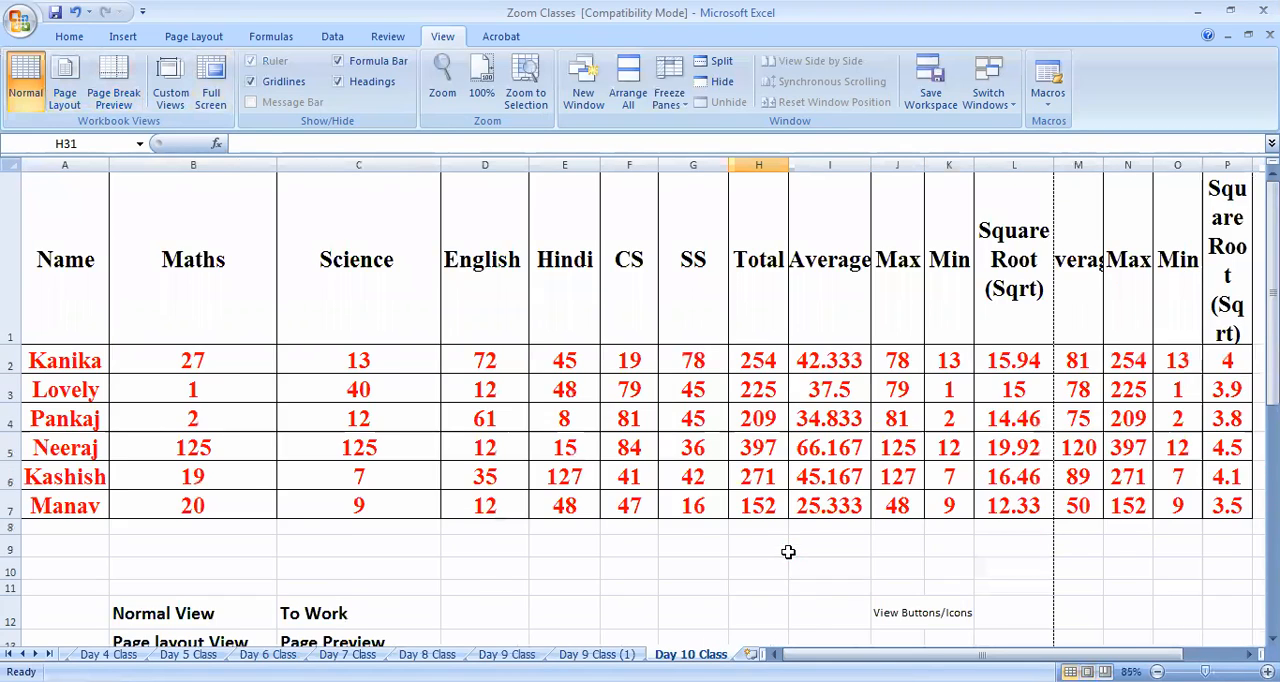
left_click_drag(705, 162, 796, 162)
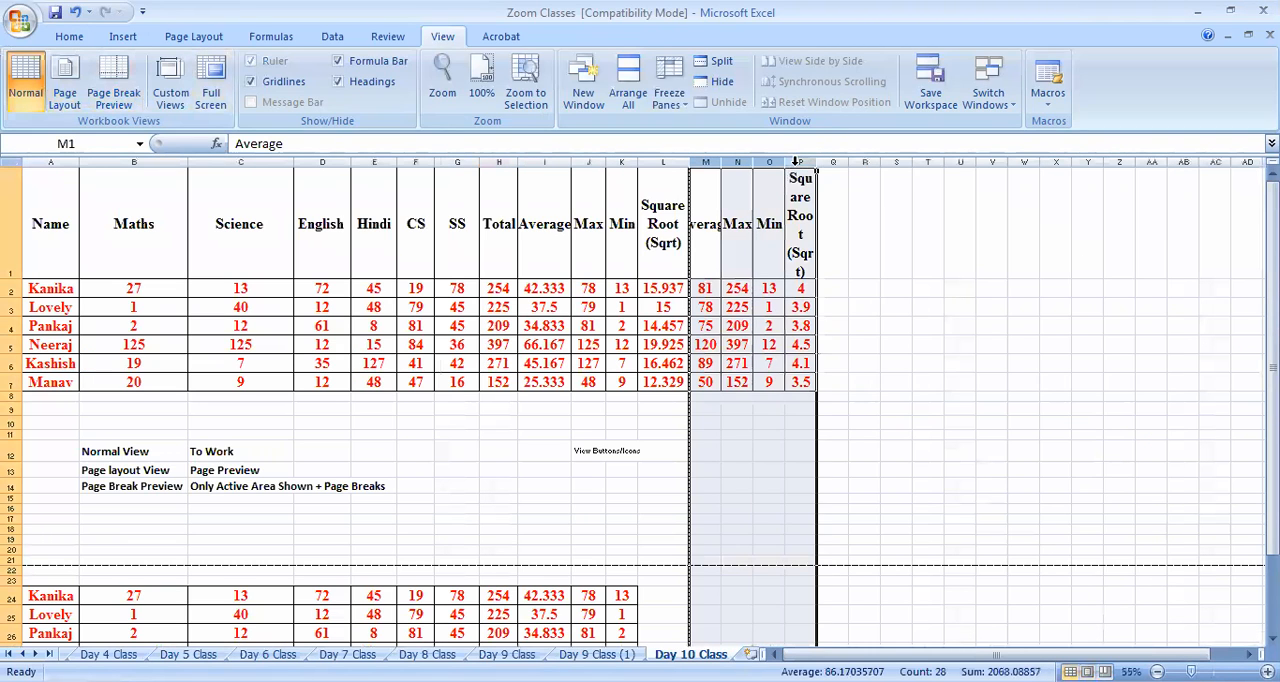
right_click(799, 163)
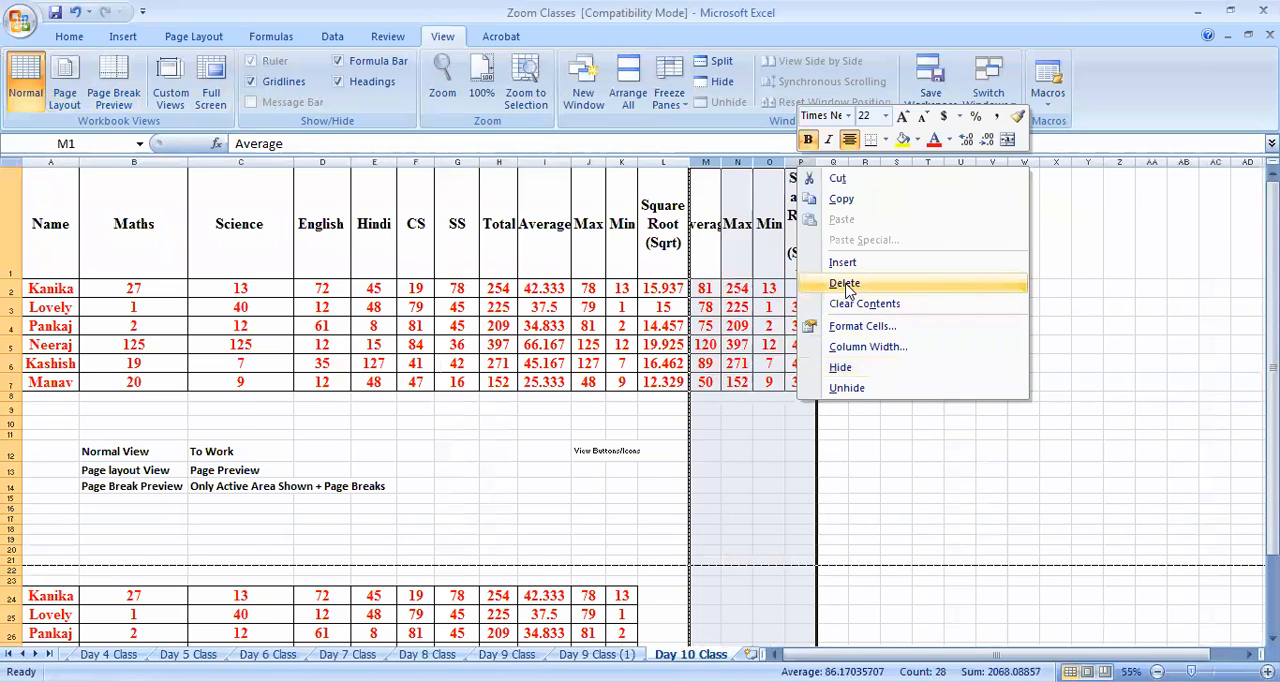
left_click(848, 290)
Delete rows 21 to 42 containing the two copied marks blocks below the notes
scroll(640, 400, "down", 2)
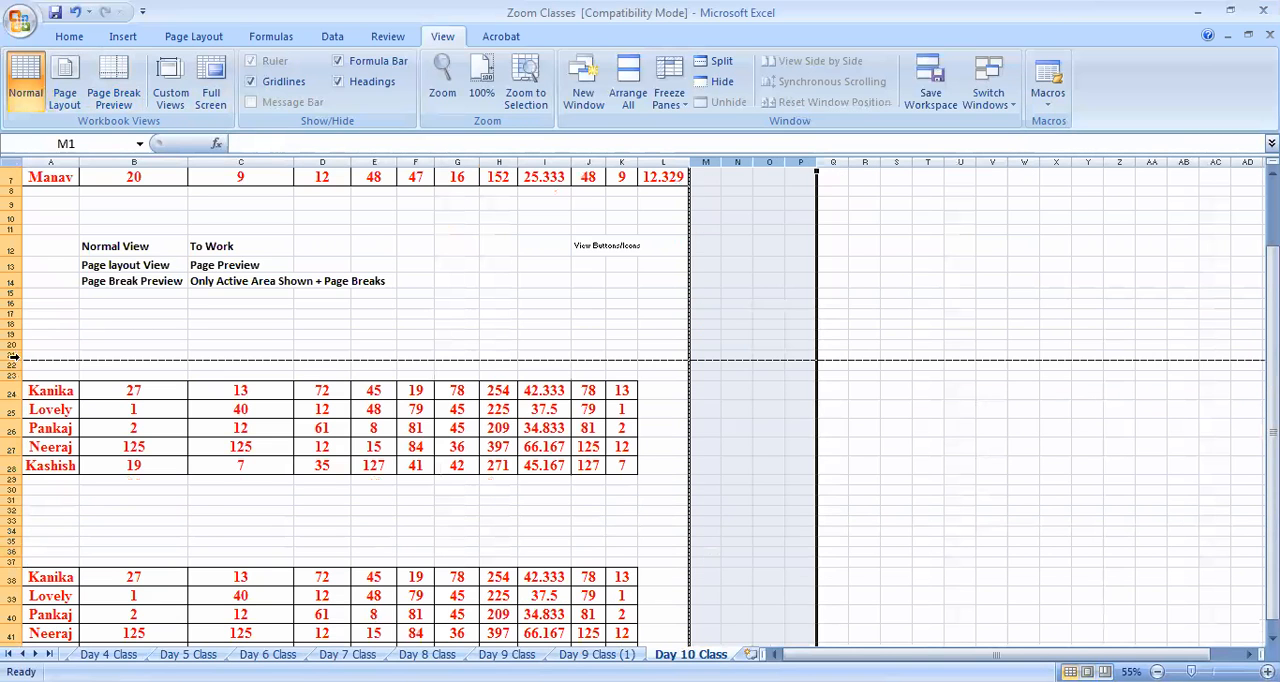
left_click(13, 357)
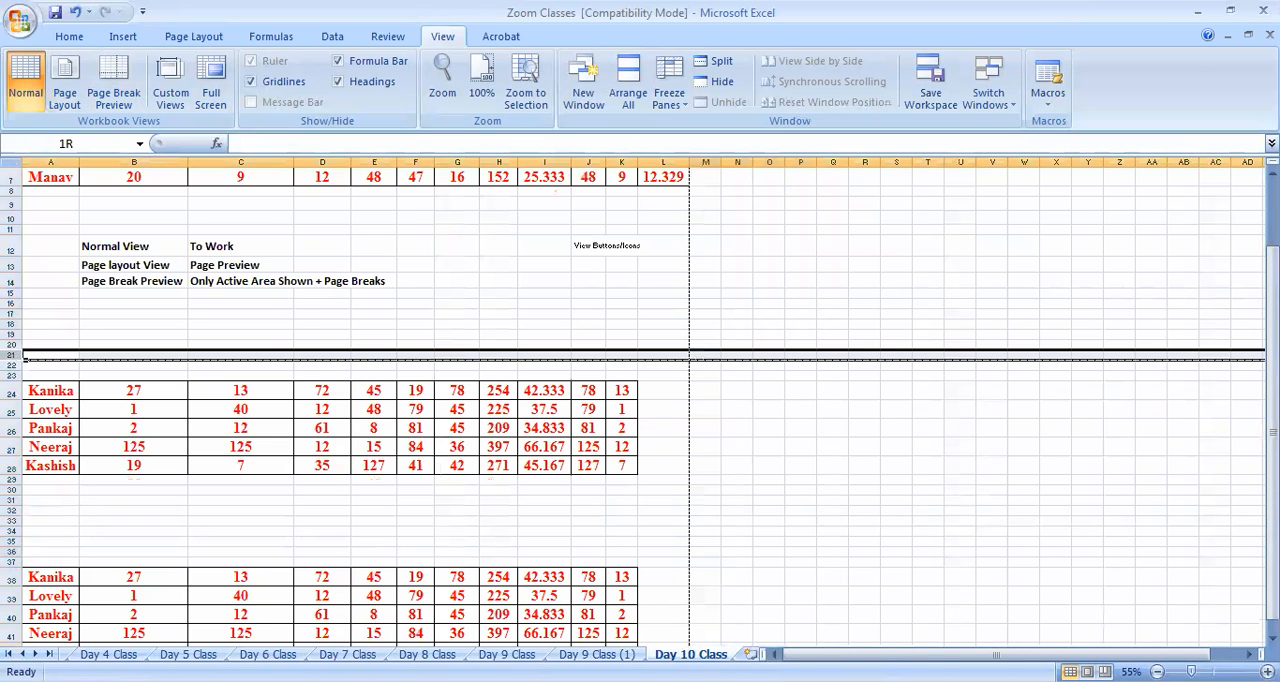
left_click_drag(13, 357, 13, 635)
right_click(10, 530)
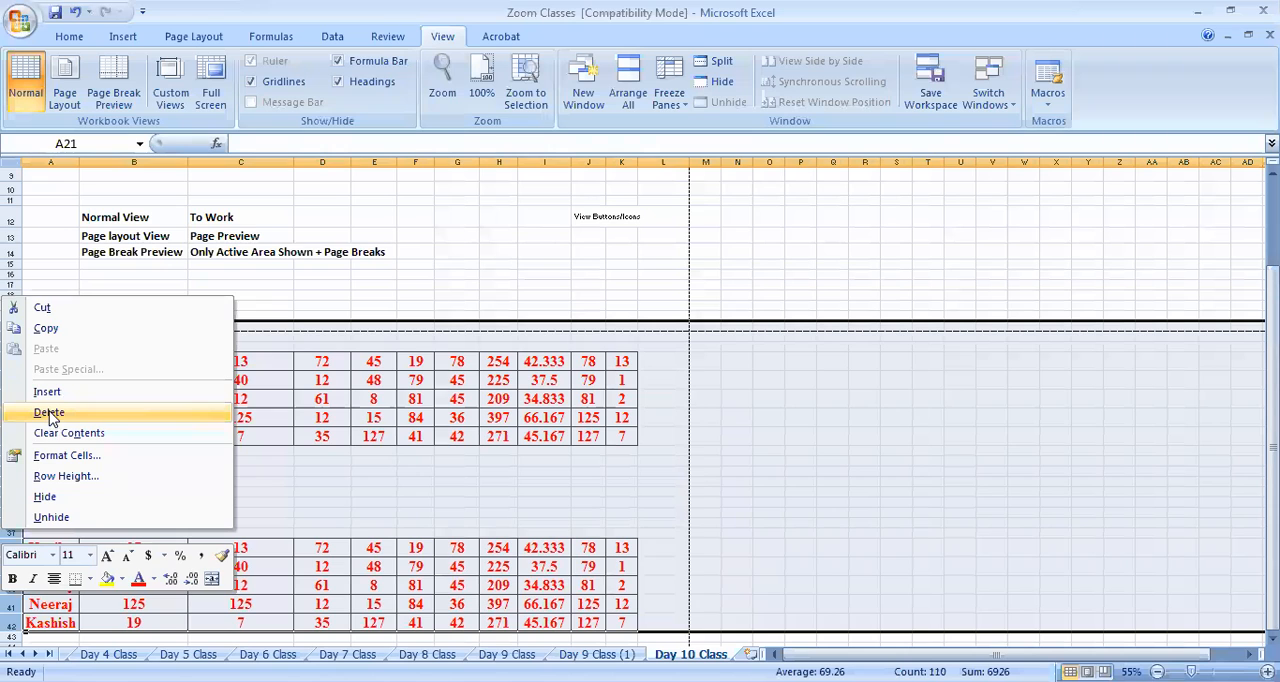
left_click(49, 413)
scroll(480, 450, "up", 3)
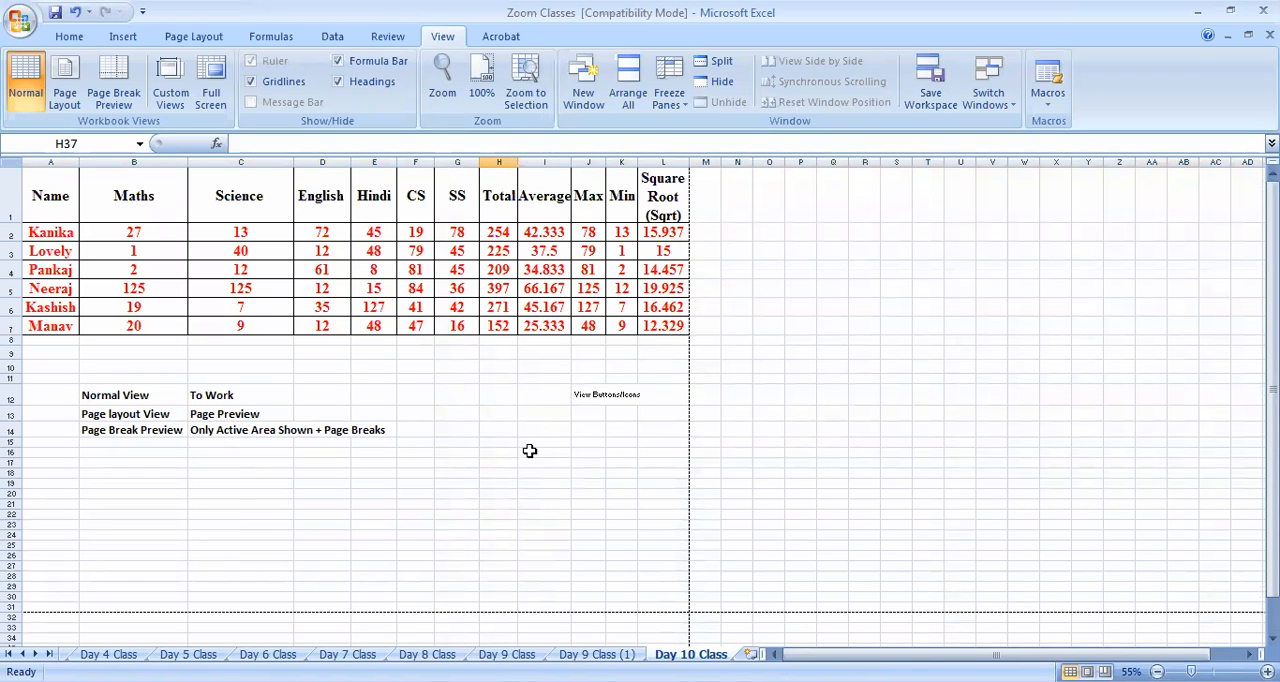
In full screen, enter "Full Screen View" in B15 and "To have View on Full Screen" in C15, and exit full screen
scroll(604, 500, "up", 3, "ctrl")
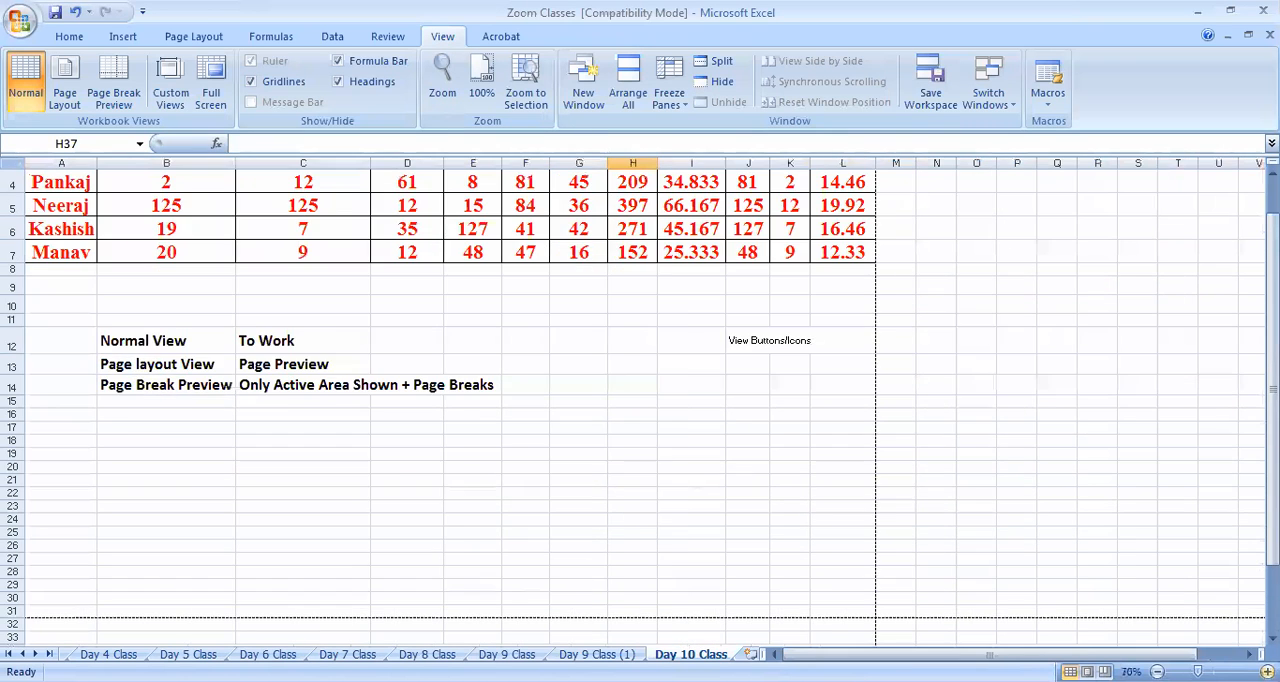
scroll(604, 507, "up", 2)
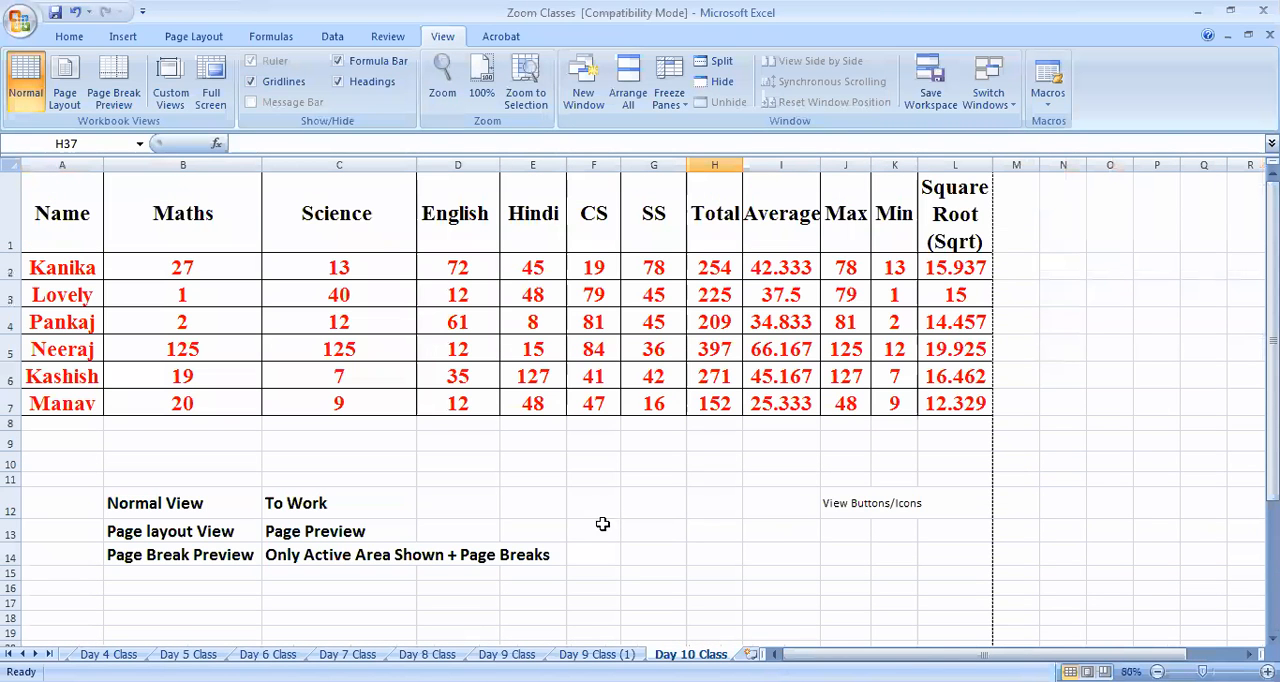
left_click(208, 97)
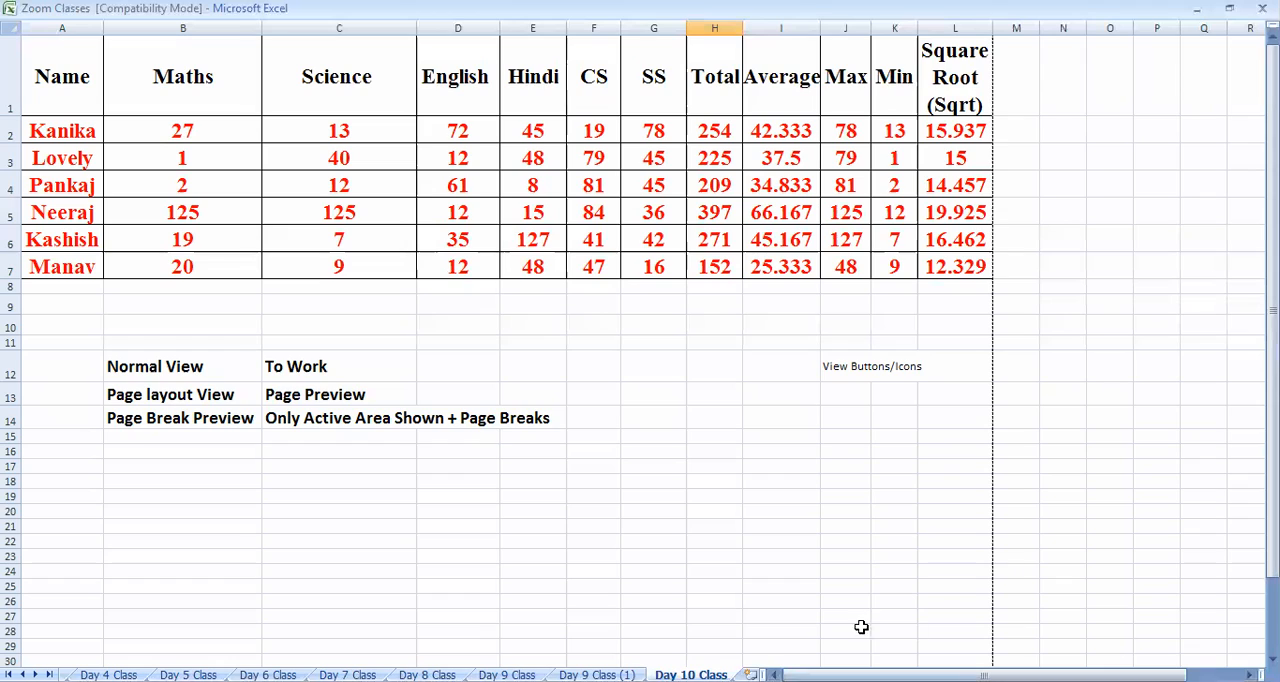
left_click(531, 461)
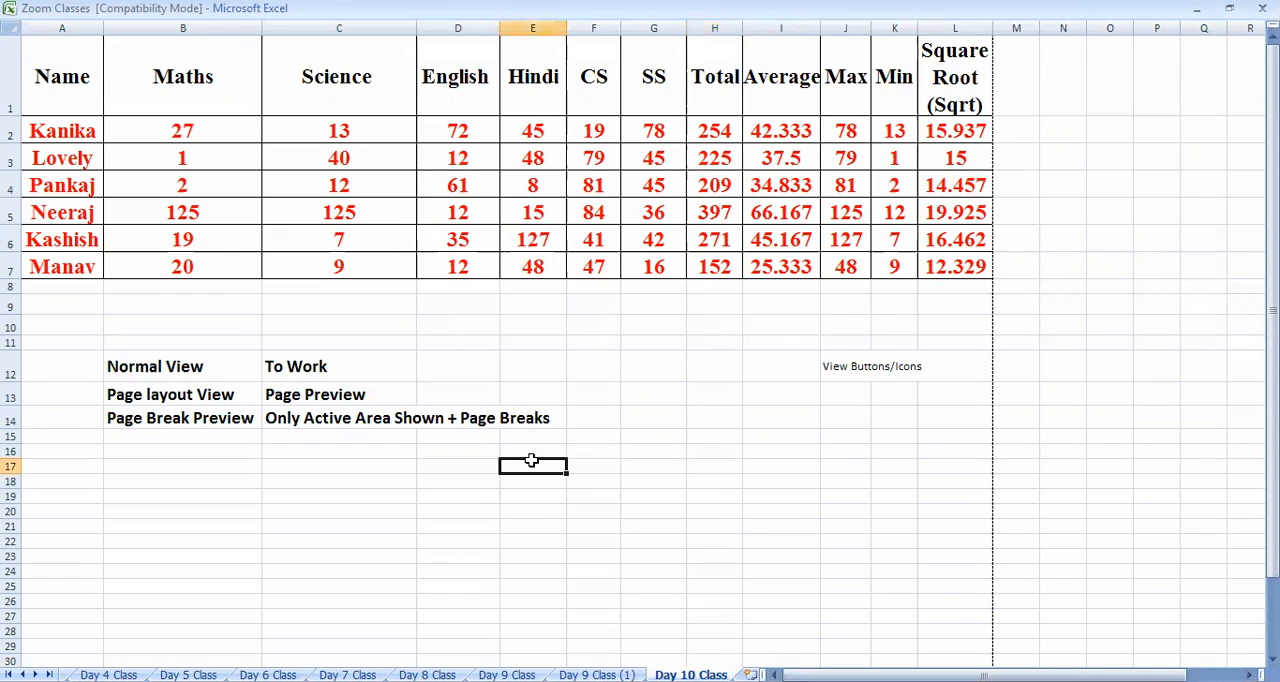
left_click(232, 437)
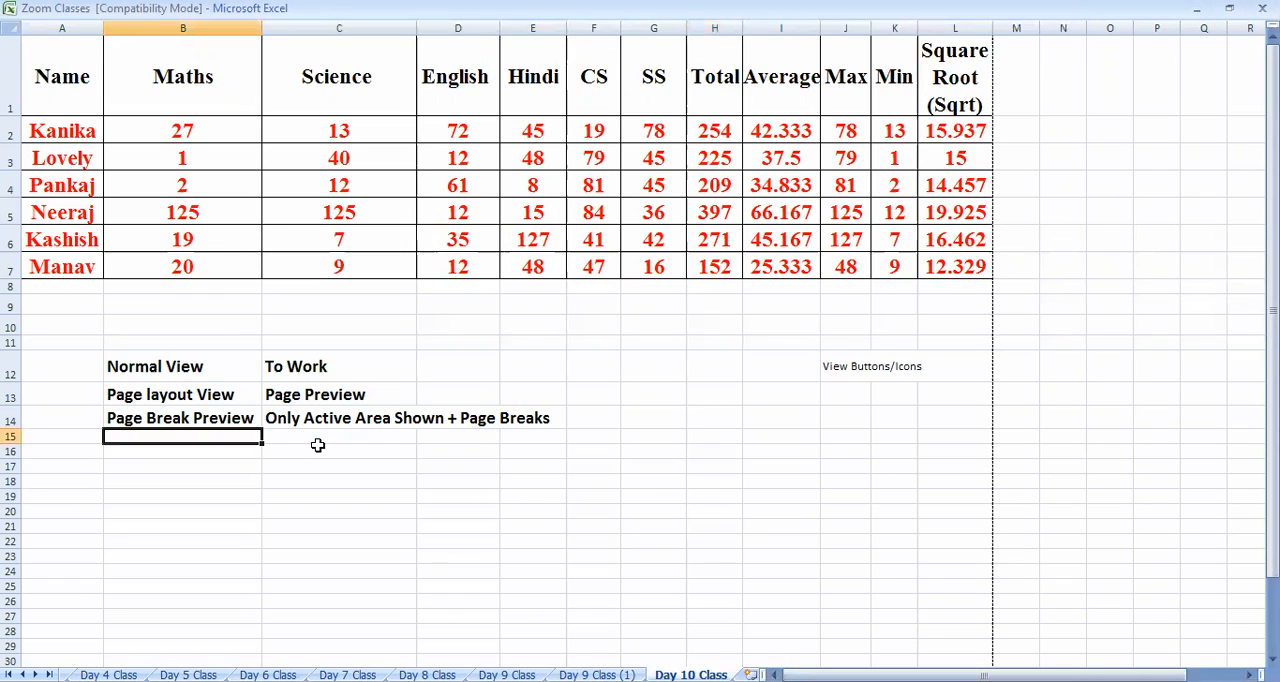
type("Full Screen View")
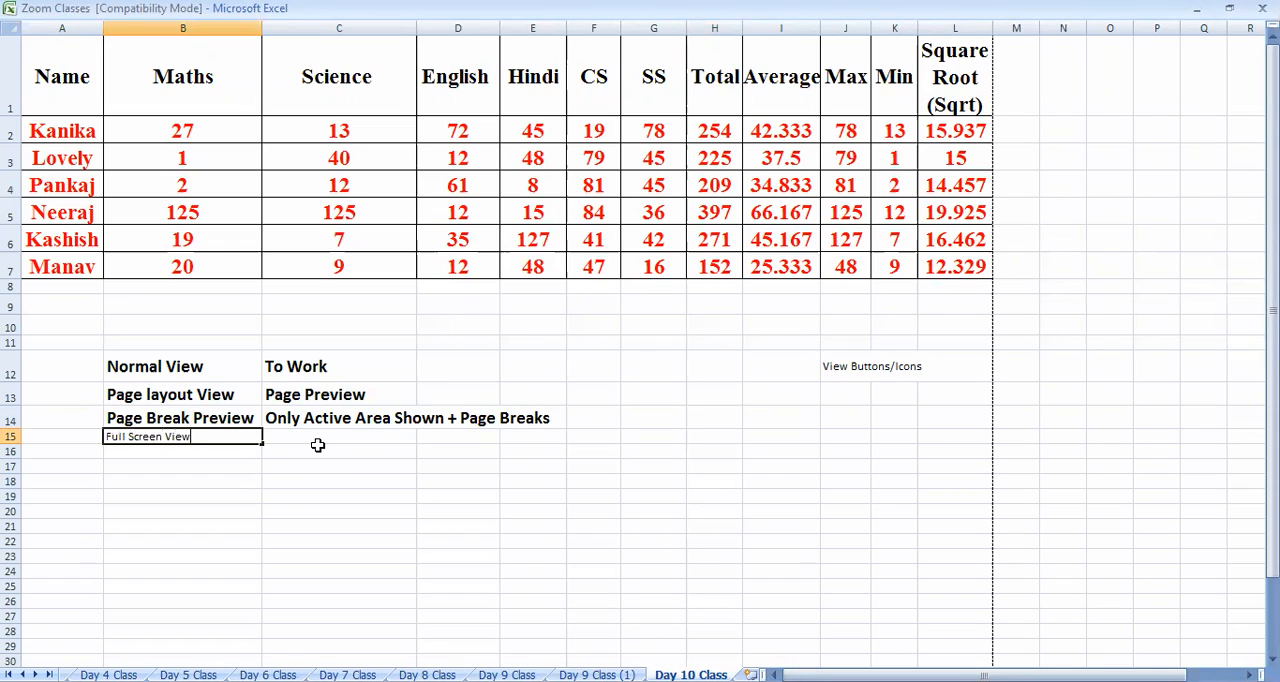
left_click(317, 445)
type("To have View on F")
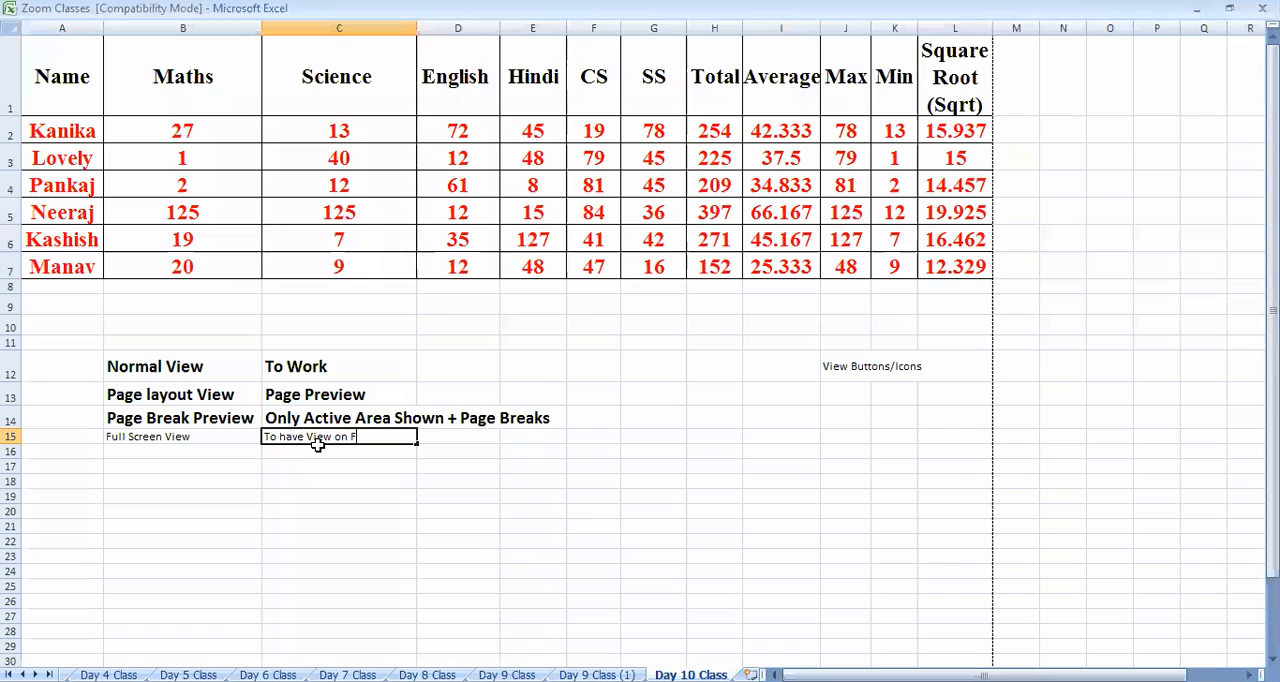
type("ree")
left_click(389, 563)
key("Escape")
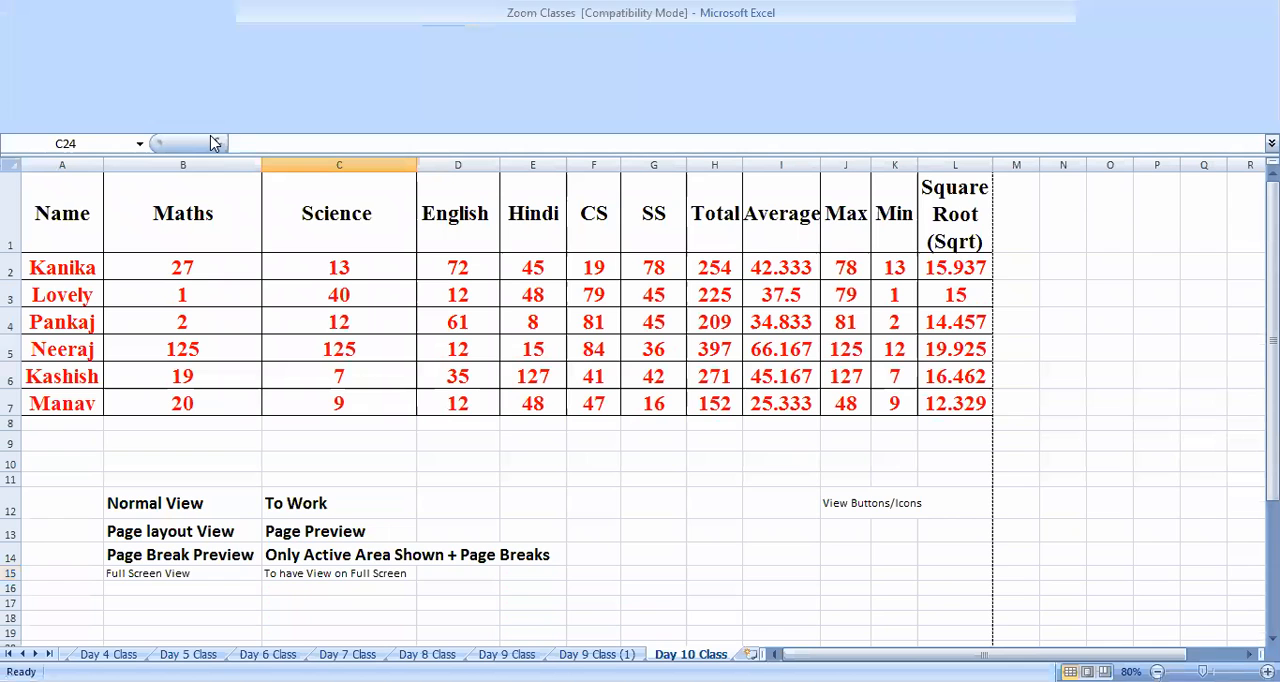
Copy the formatting of the Page Break Preview note in B14 to B15 and C15, and autofit column C
left_click(190, 554)
left_click(69, 36)
left_click(95, 101)
left_click(230, 573)
left_click(95, 101)
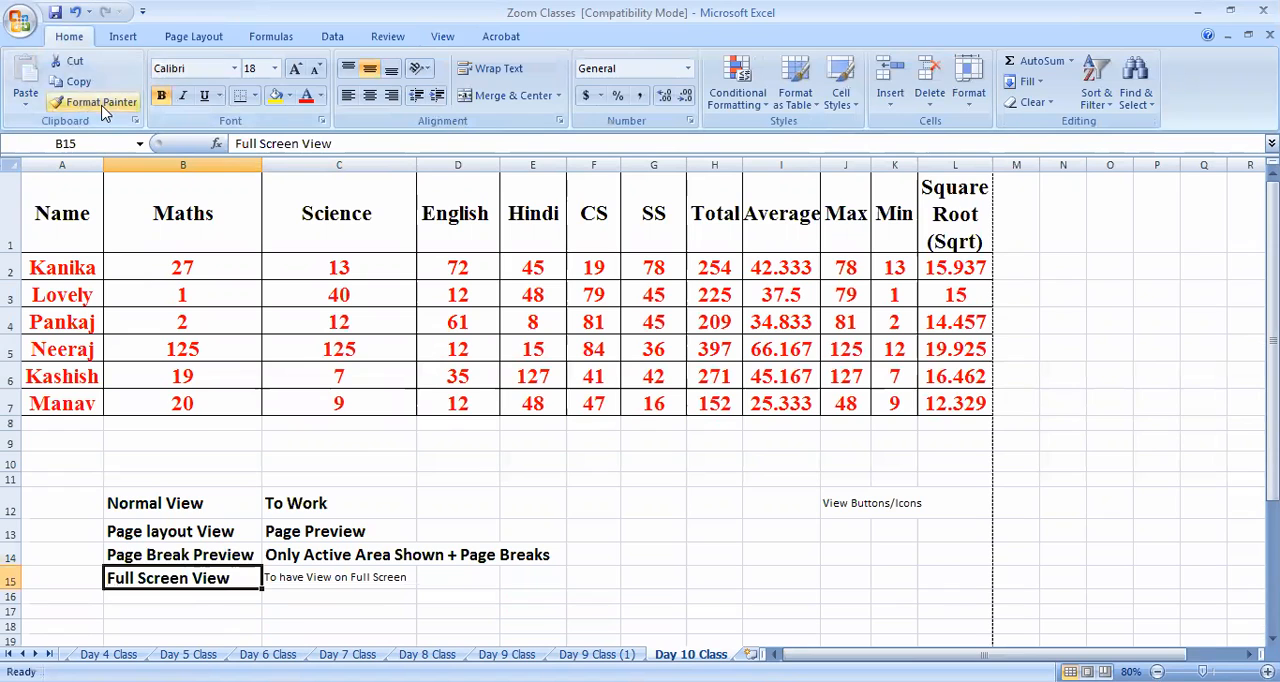
left_click(357, 576)
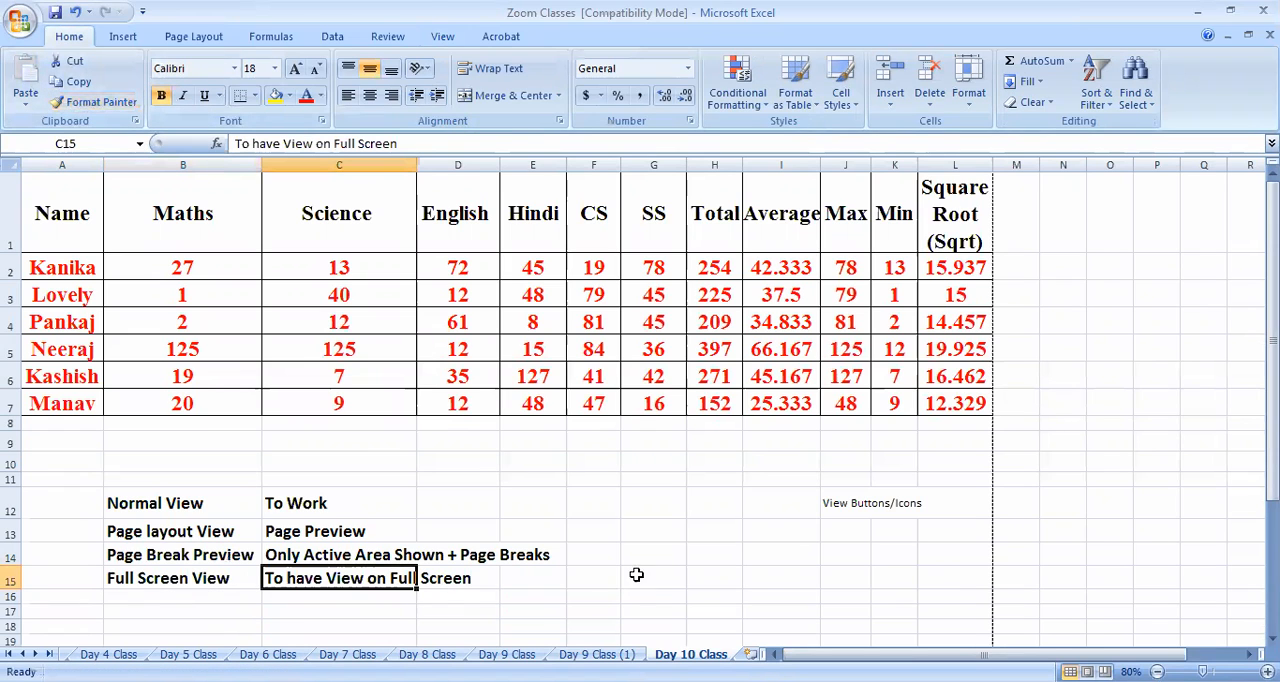
double_click(420, 165)
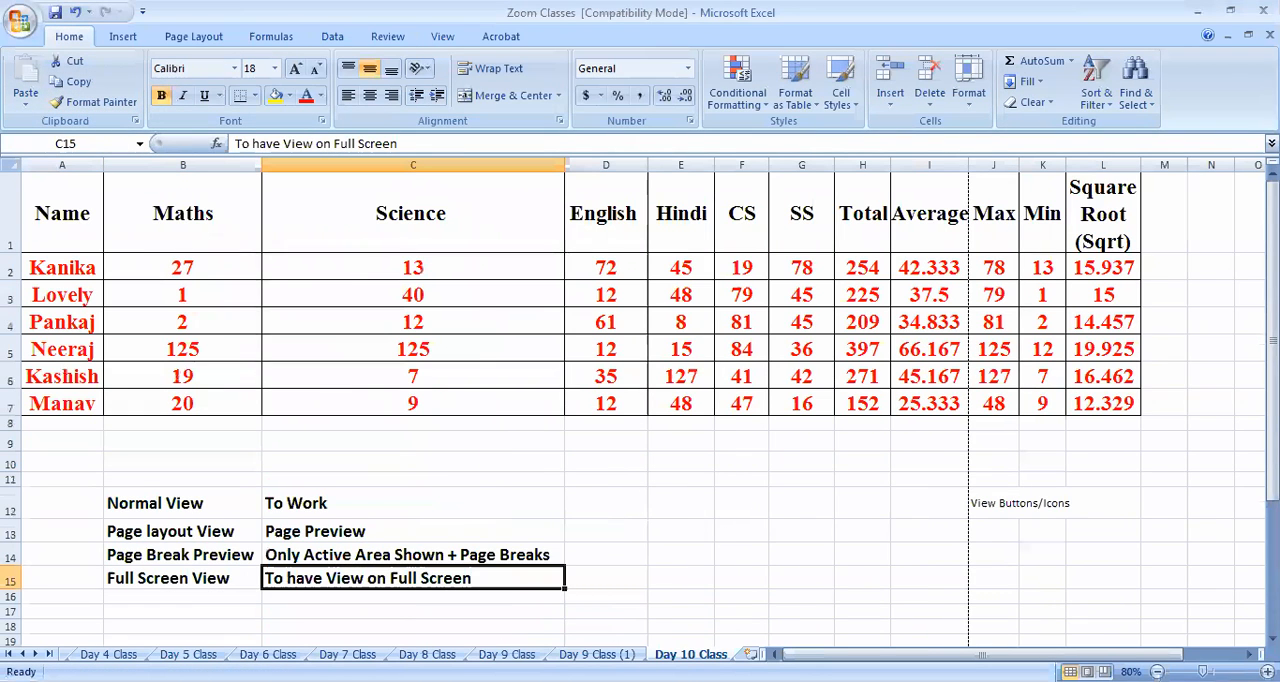
Display the worksheet in full screen and look over the marks table and the four view notes
left_click(443, 36)
left_click(140, 85)
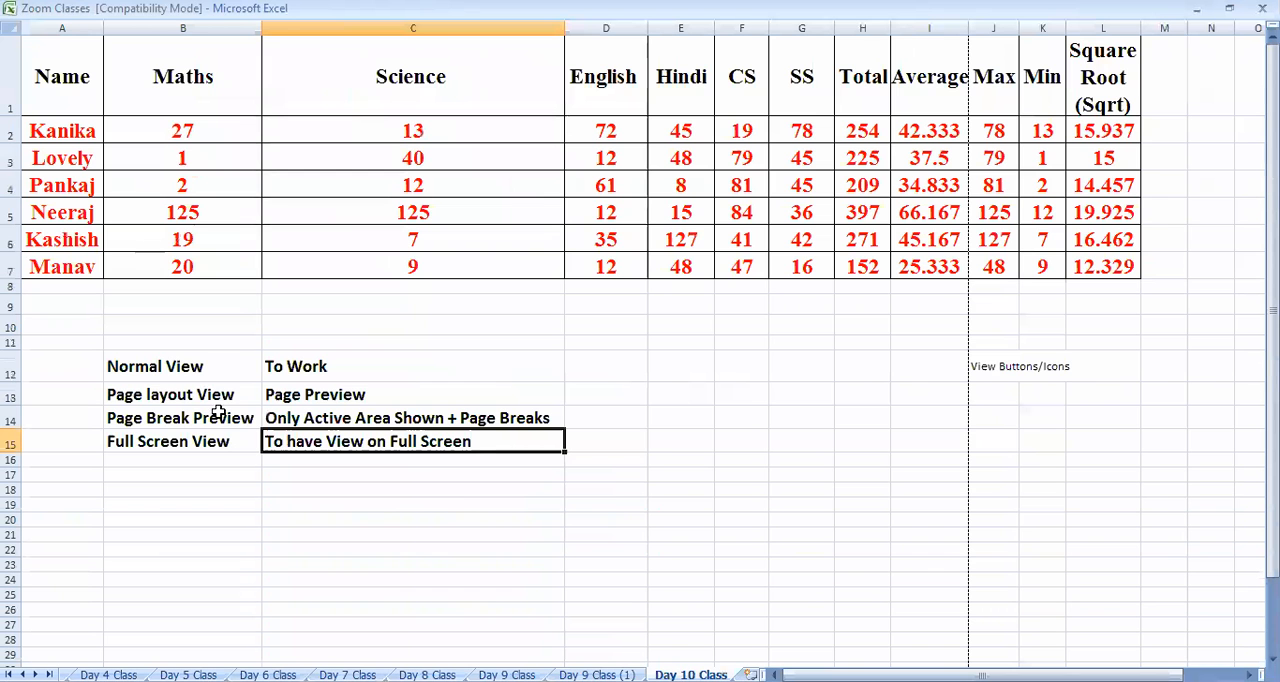
left_click(264, 492)
scroll(243, 509, "down", 7)
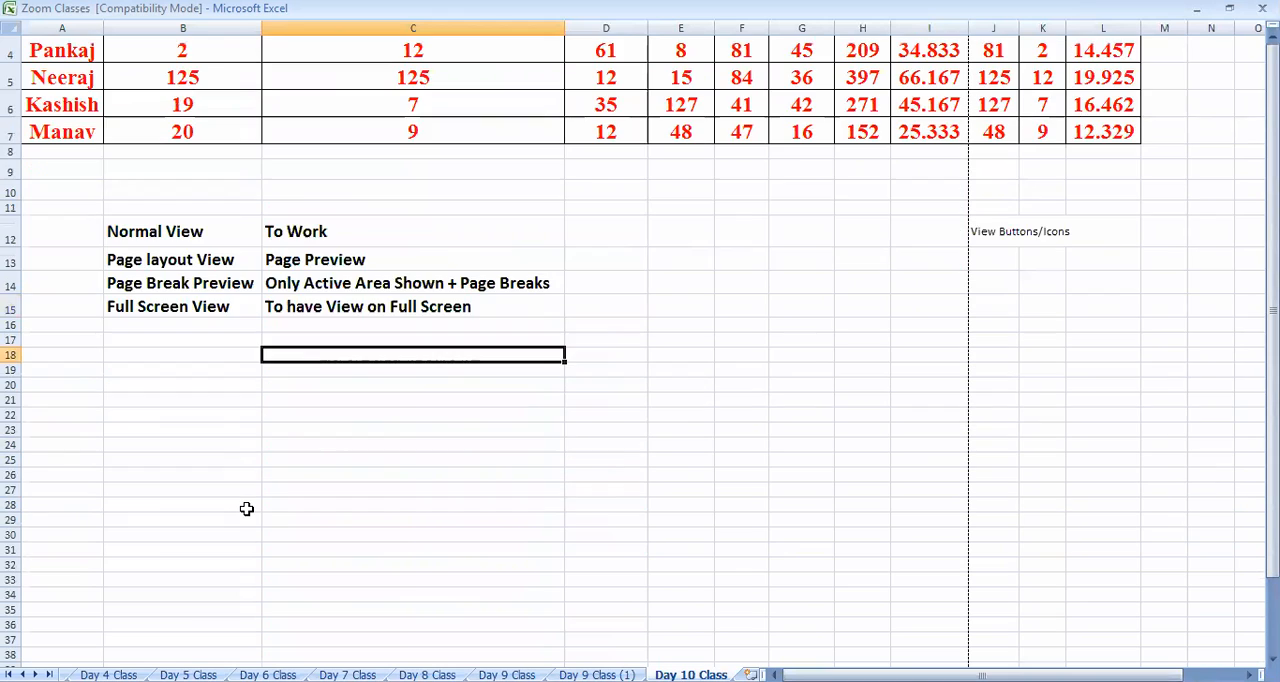
scroll(243, 509, "up", 7)
left_click(215, 520)
left_click(372, 516)
left_click(430, 474)
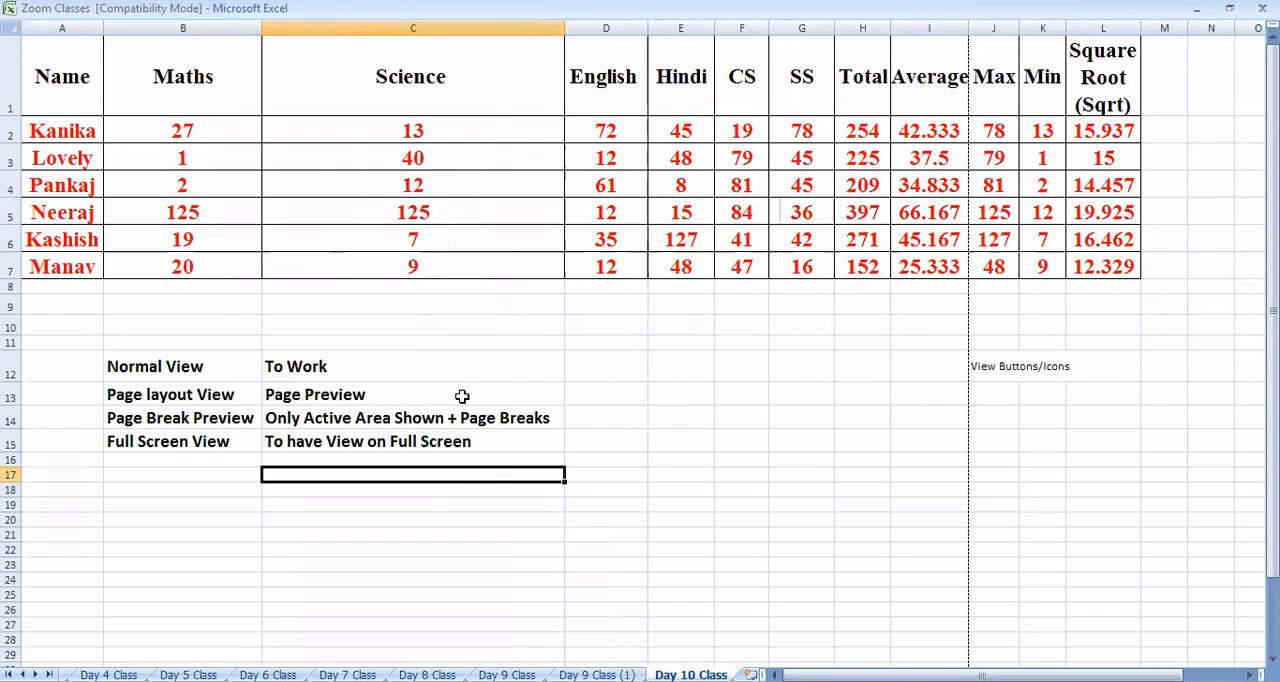
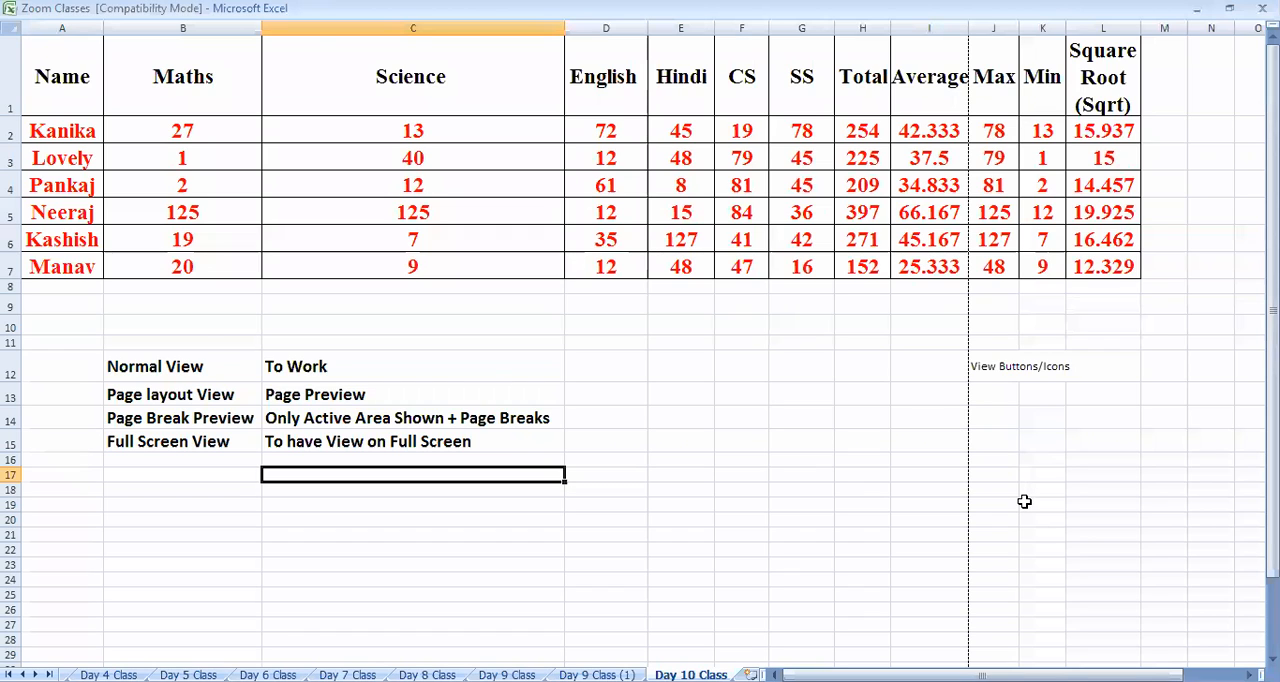
Look over the four view names and descriptions in B12:C15 in full screen
left_click_drag(137, 440, 402, 441)
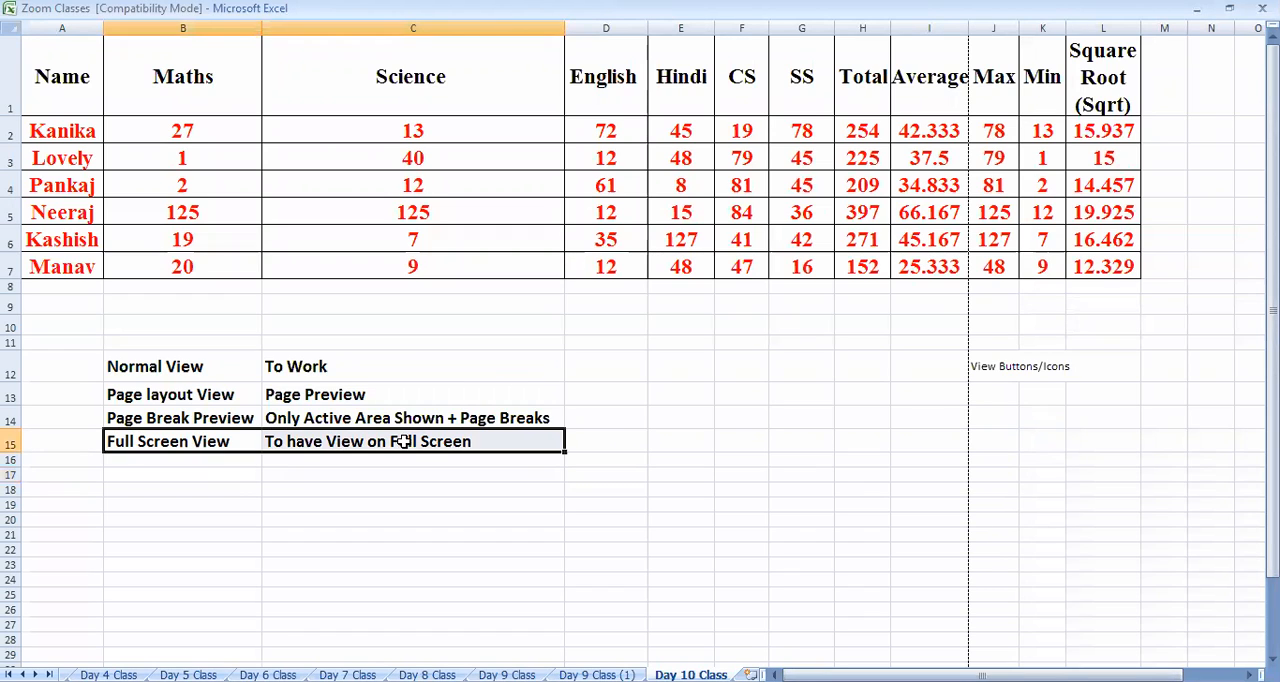
left_click(353, 518)
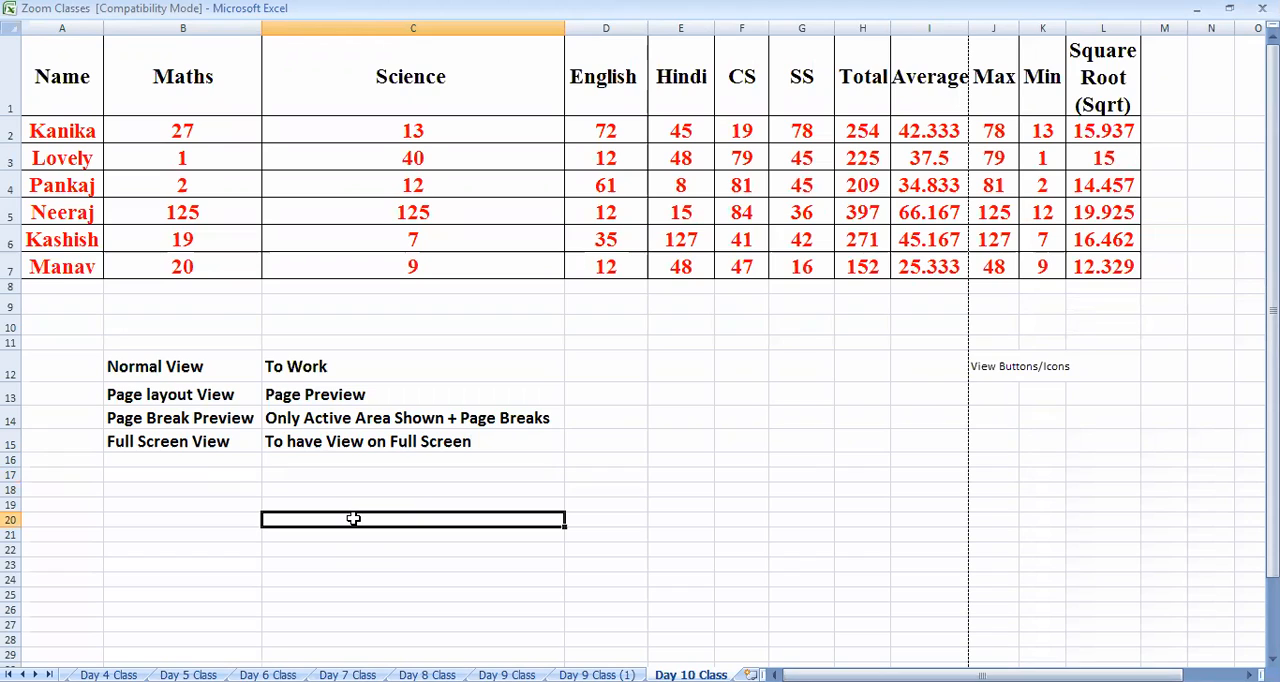
left_click(190, 436)
left_click(196, 419)
left_click(176, 397)
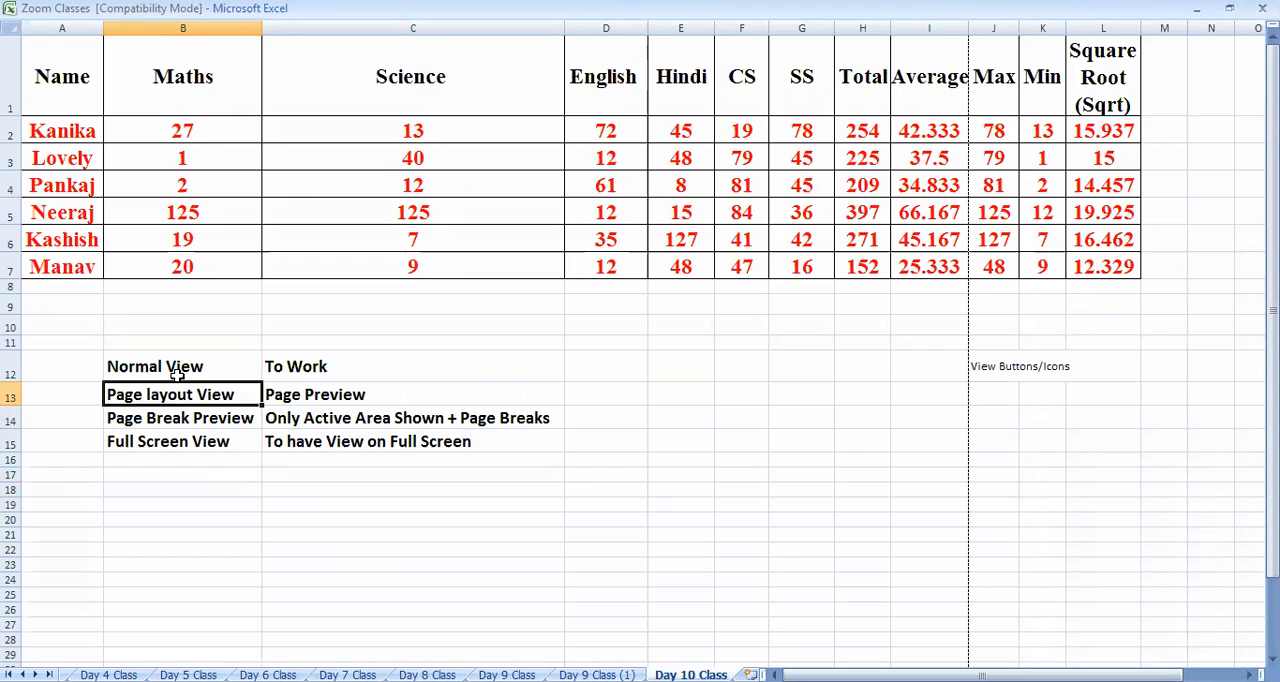
left_click(183, 369)
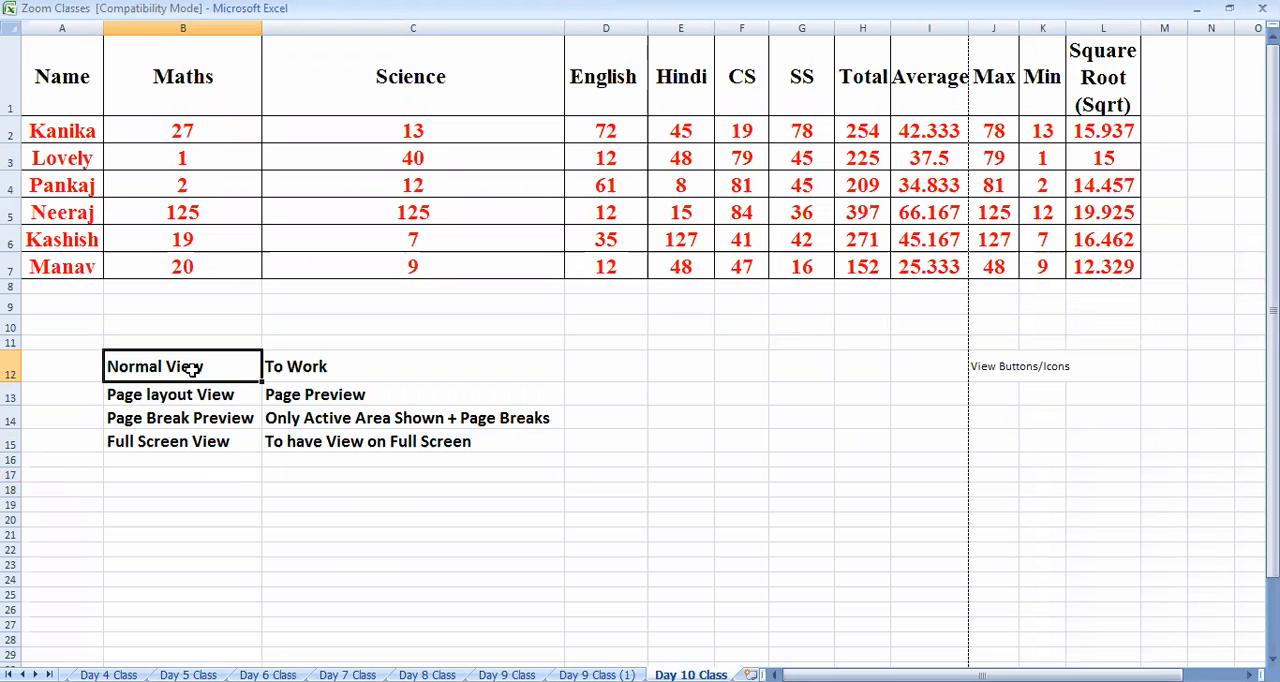
Exit full screen, merge and center A12:A15, and enter "Views in Excel" in the merged cell
left_click_drag(80, 370, 80, 444)
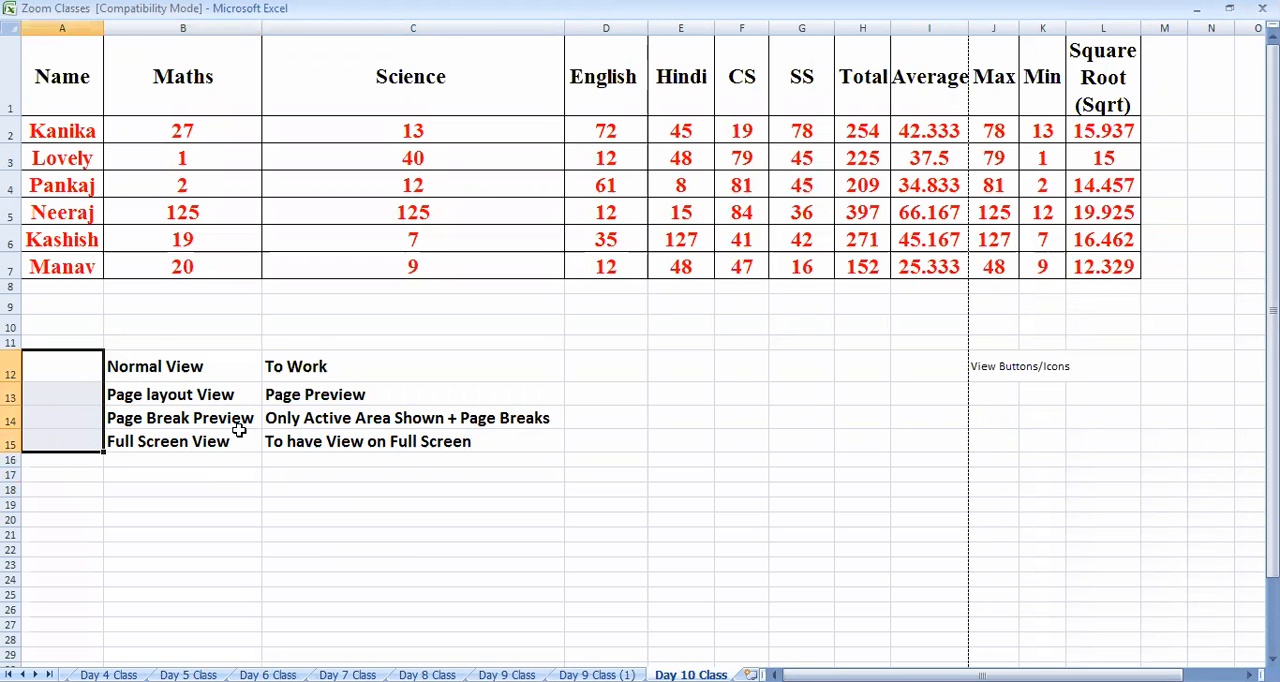
key("Escape")
left_click(69, 36)
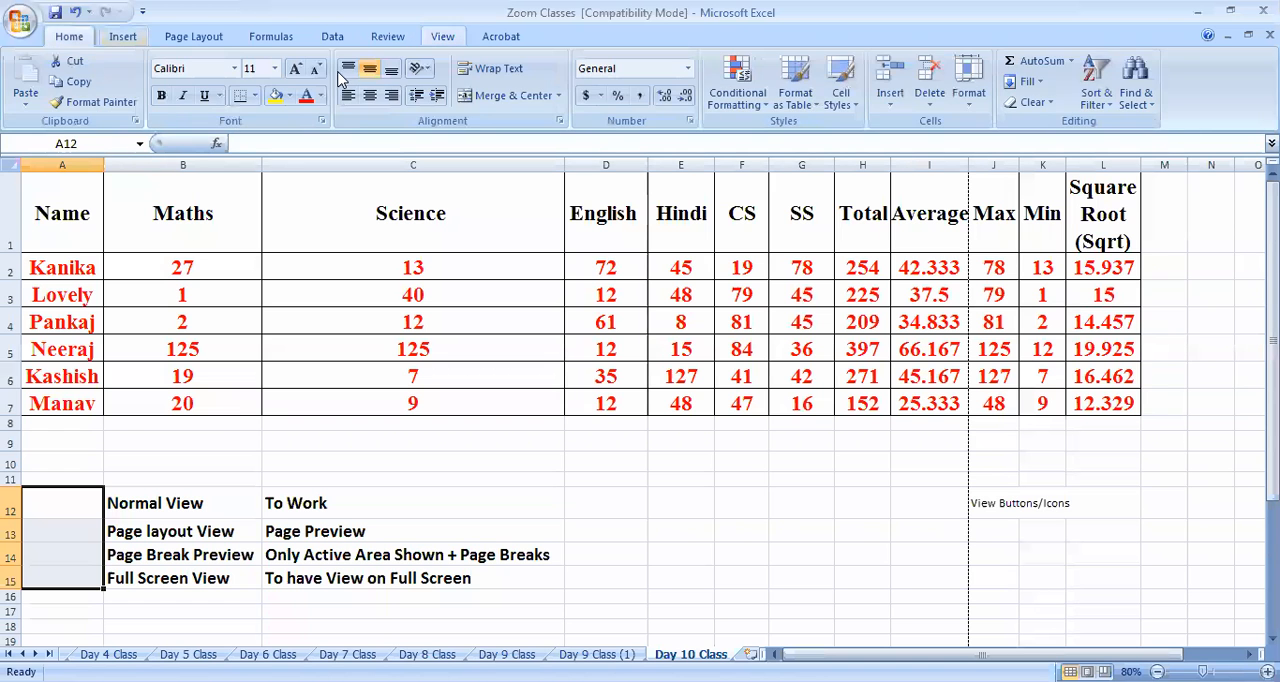
type("View as")
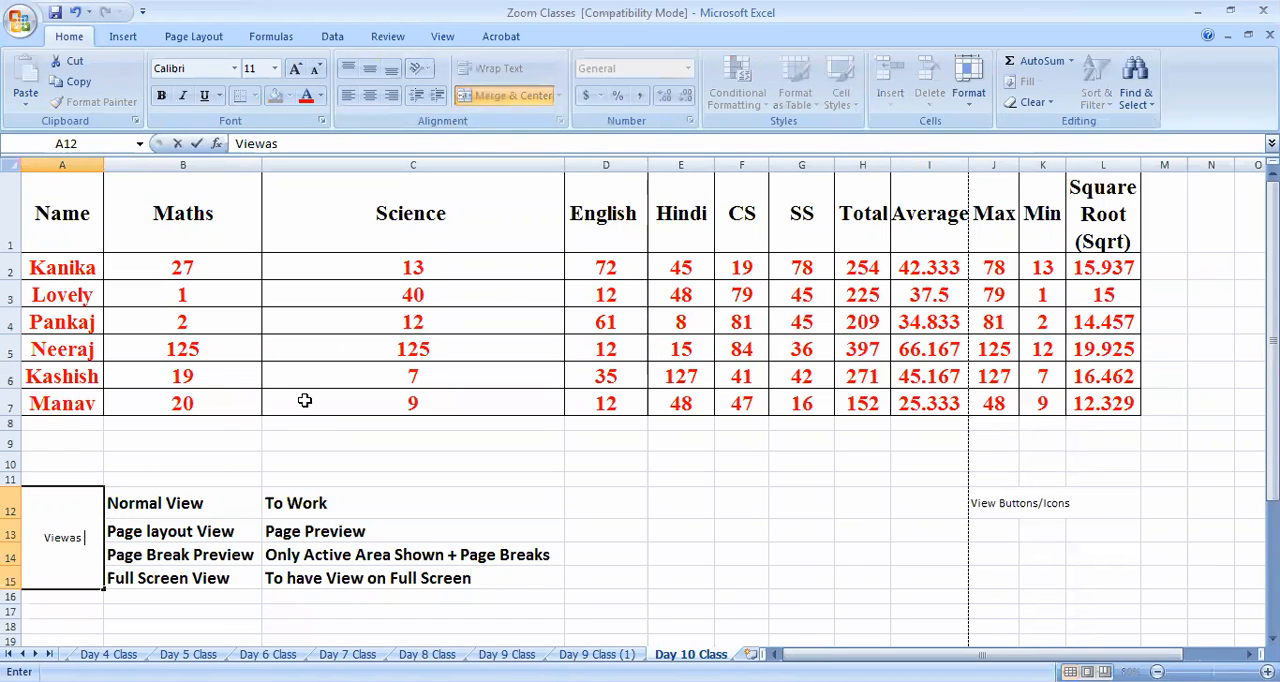
key("BackSpace")
key("BackSpace")
type("s in Excel")
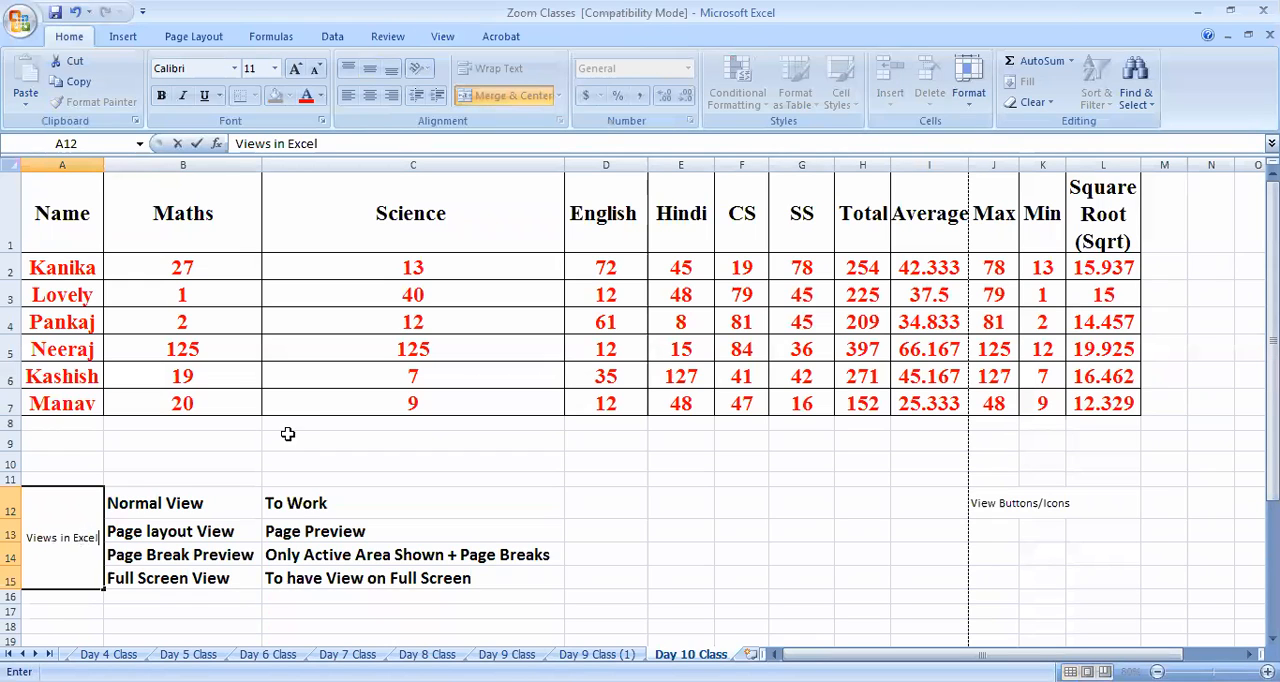
left_click(272, 531)
left_click(90, 560)
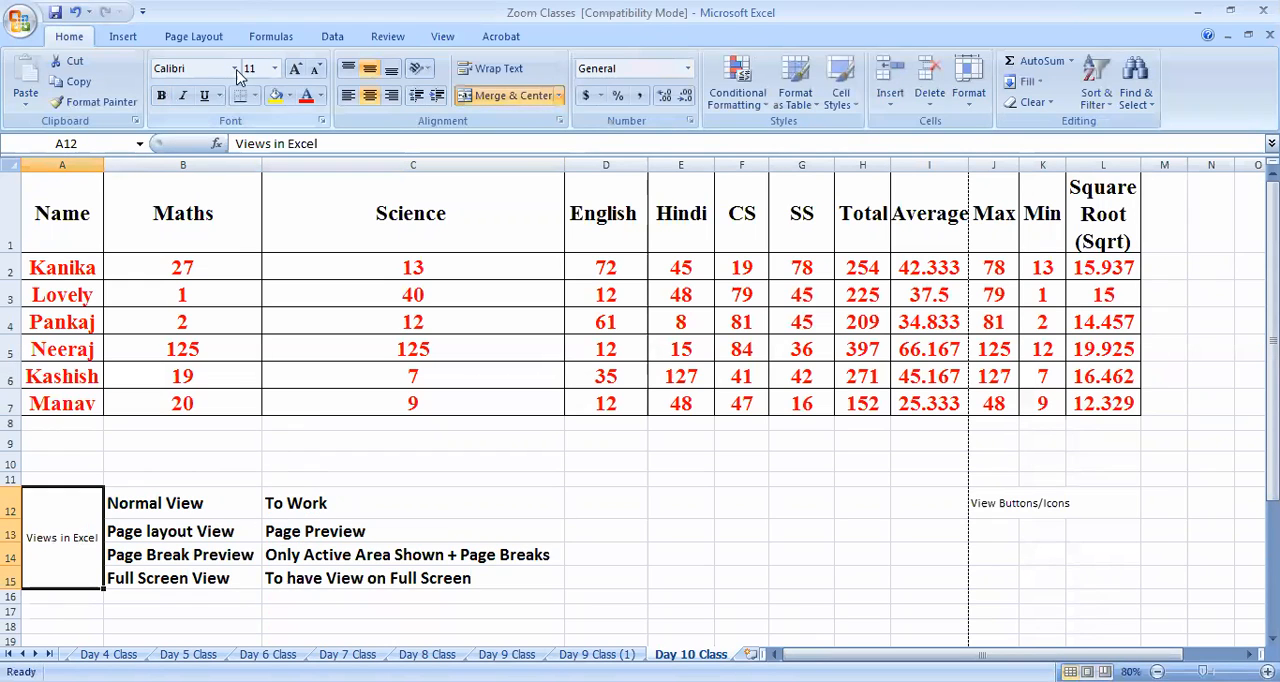
Format the "Views in Excel" cell in bold at font size 28 with wrapped text
left_click(303, 70)
left_click(303, 70)
left_click(303, 70)
left_click(303, 70)
left_click(303, 70)
left_click(303, 70)
left_click(303, 70)
left_click(303, 70)
left_click(492, 68)
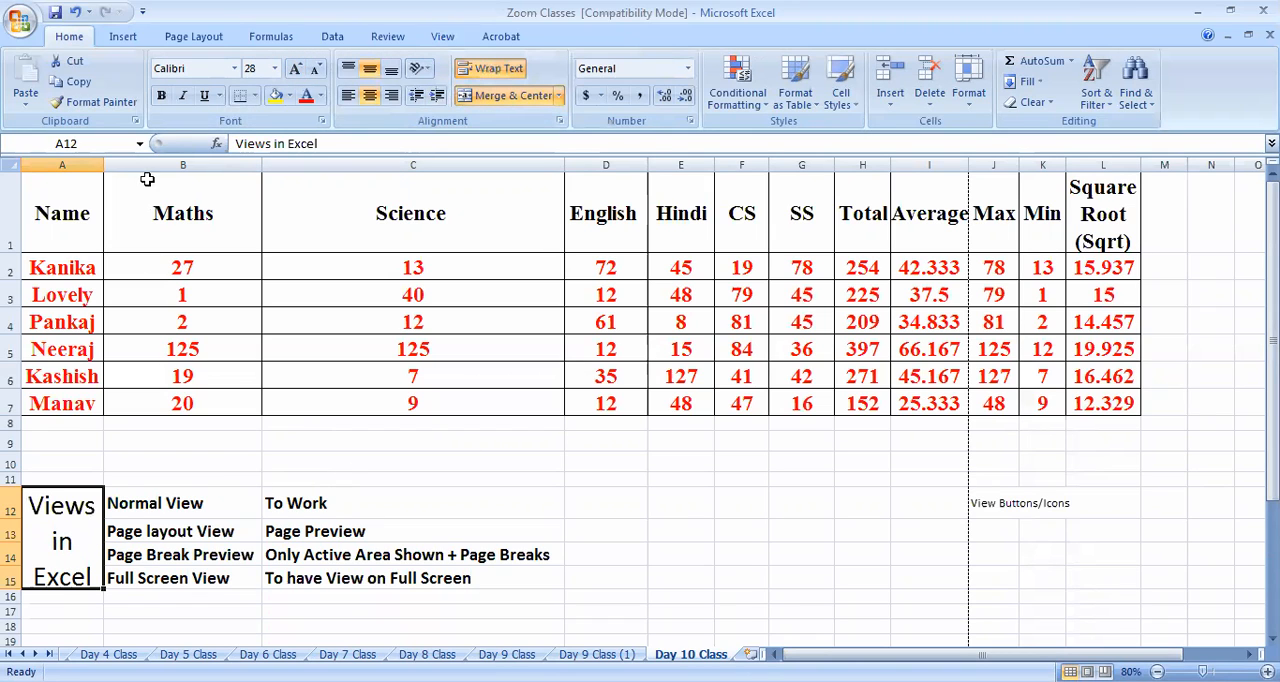
left_click(580, 523)
Apply all borders to A12:C15 and slightly reduce the height of row 12
left_click_drag(62, 500, 449, 531)
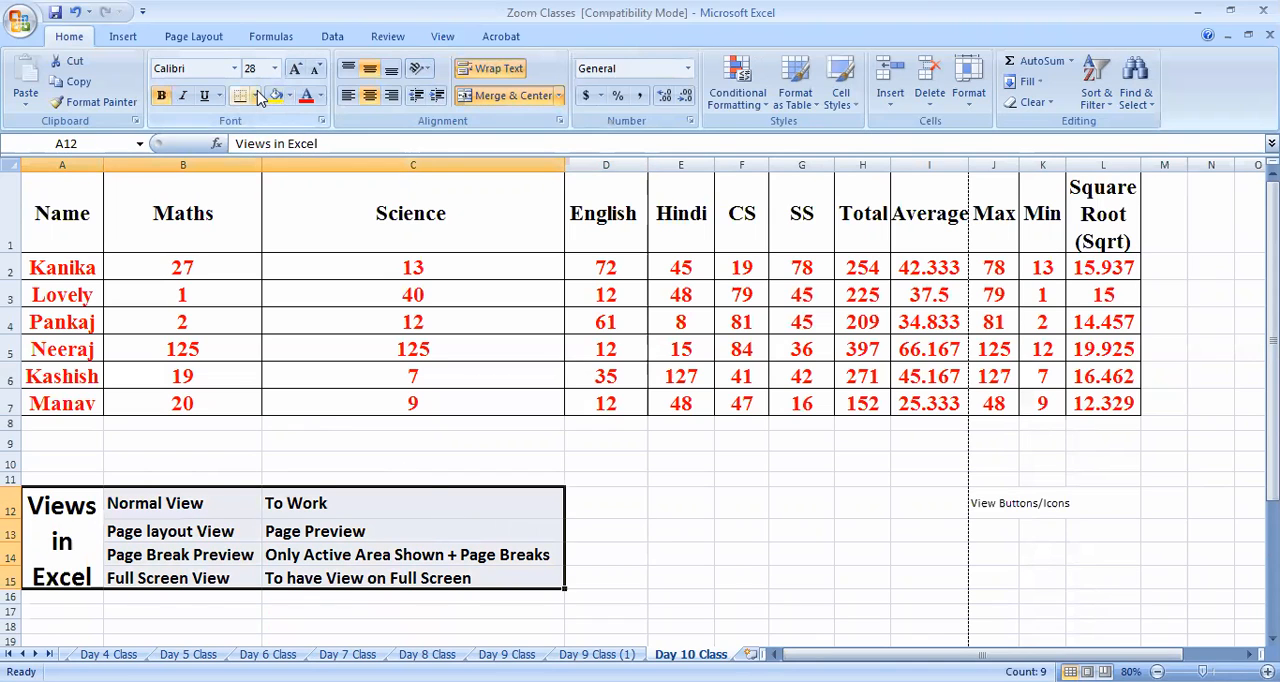
left_click(256, 95)
left_click(262, 246)
left_click(675, 492)
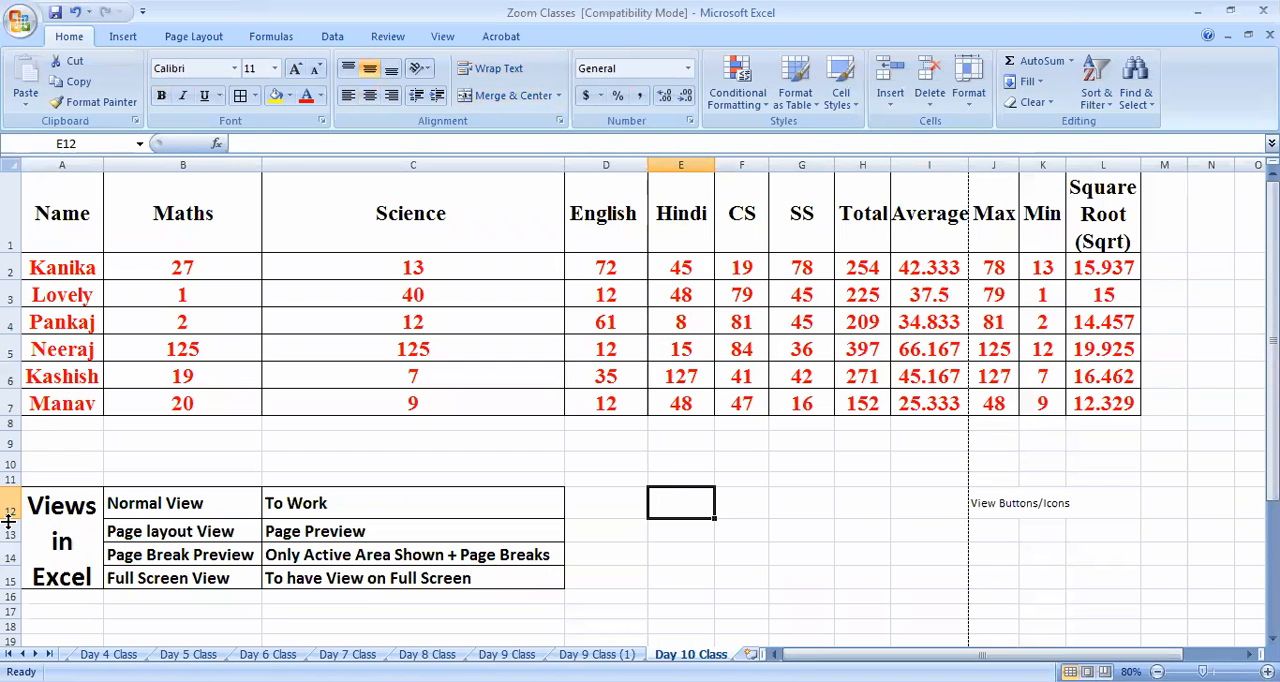
left_click_drag(8, 516, 8, 512)
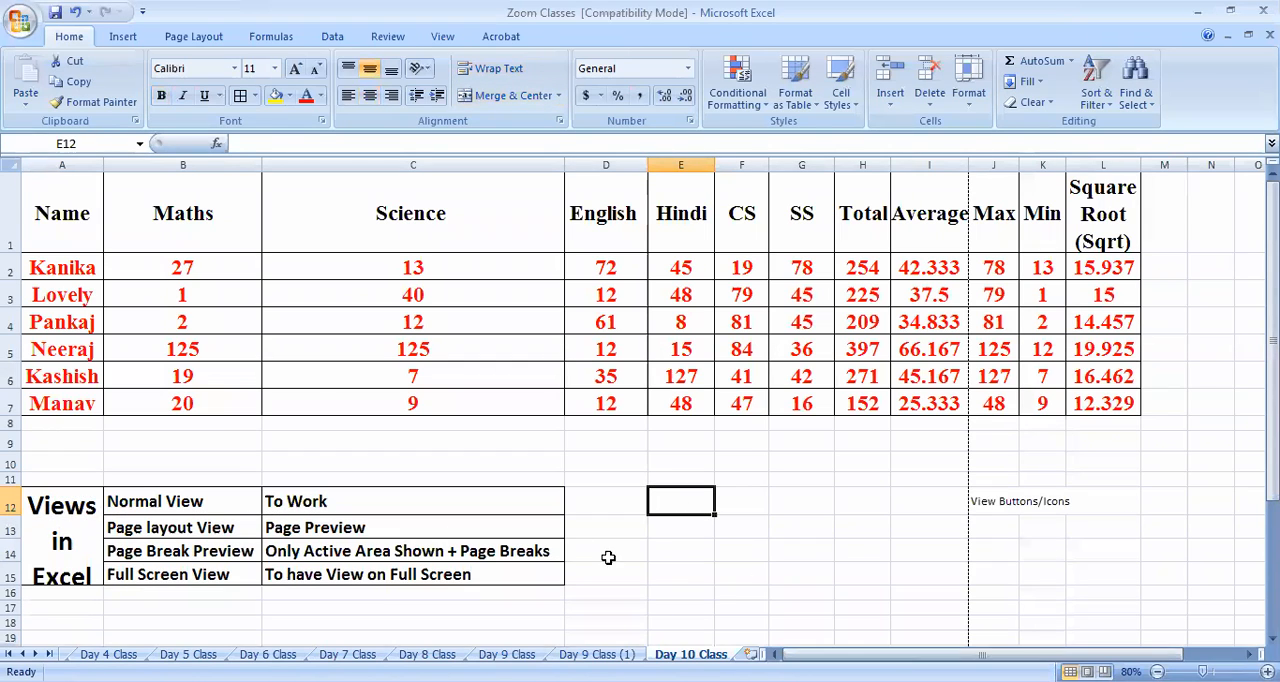
left_click(745, 574)
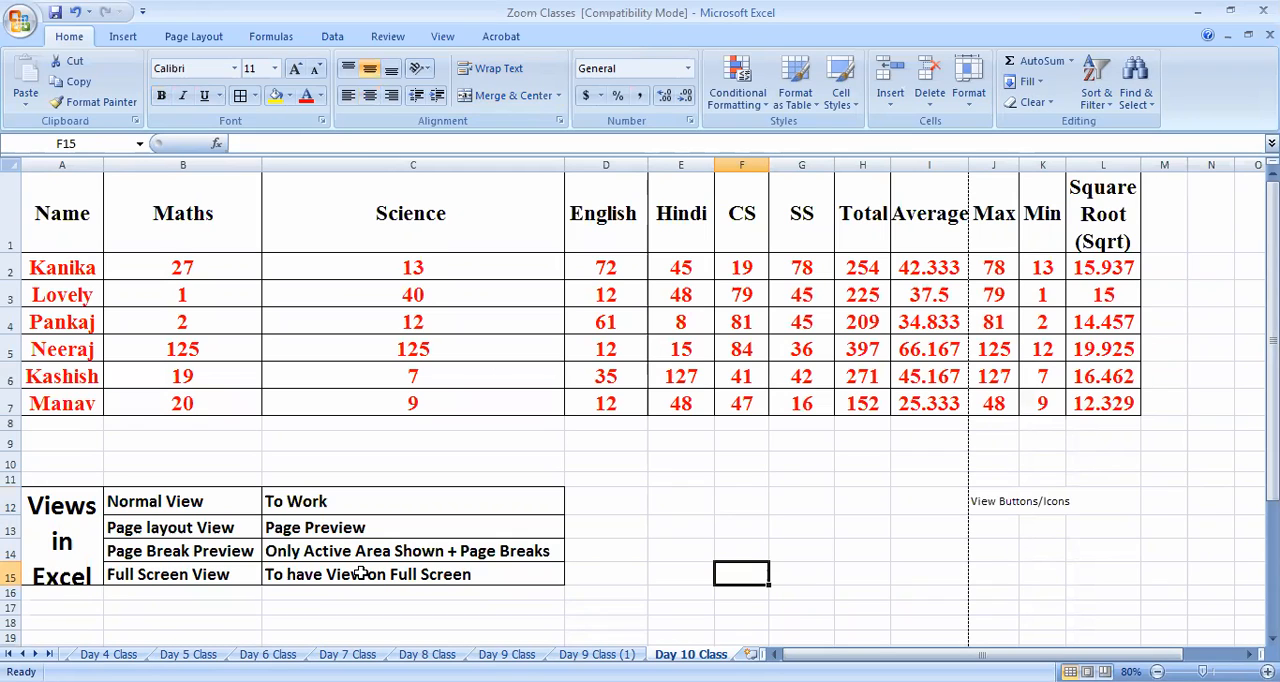
left_click(184, 531)
left_click_drag(358, 498, 384, 568)
left_click(190, 528)
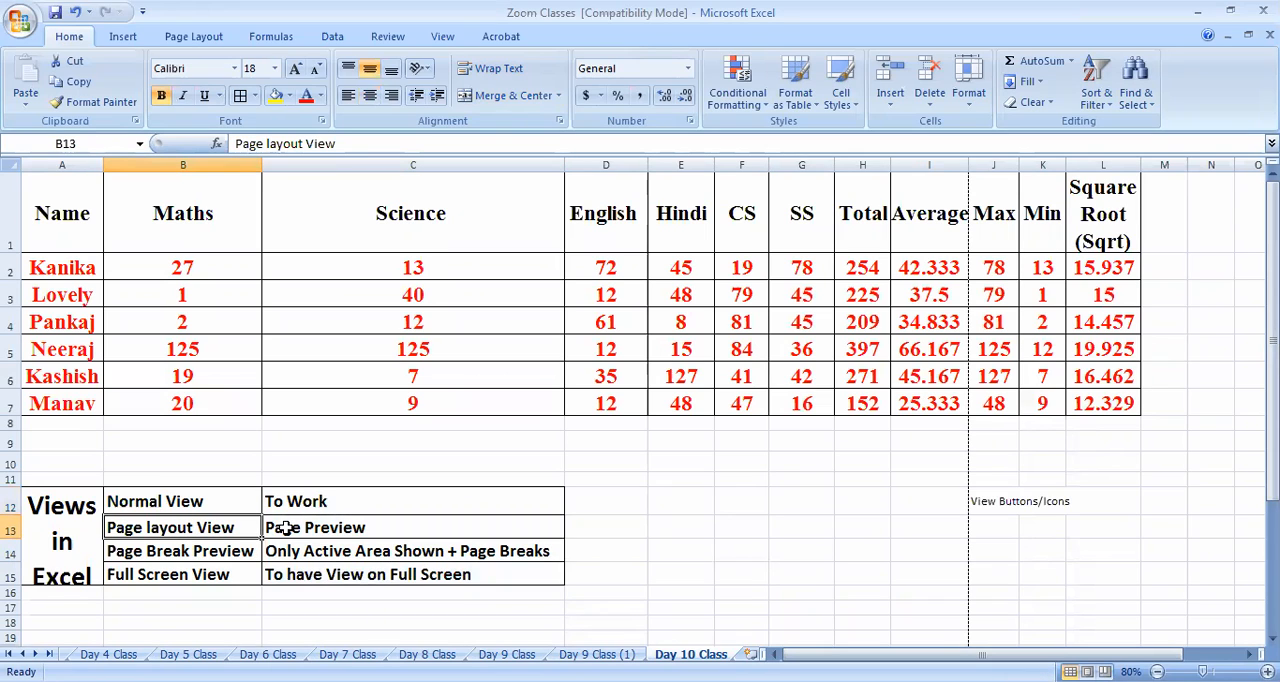
left_click(190, 505)
left_click(301, 508)
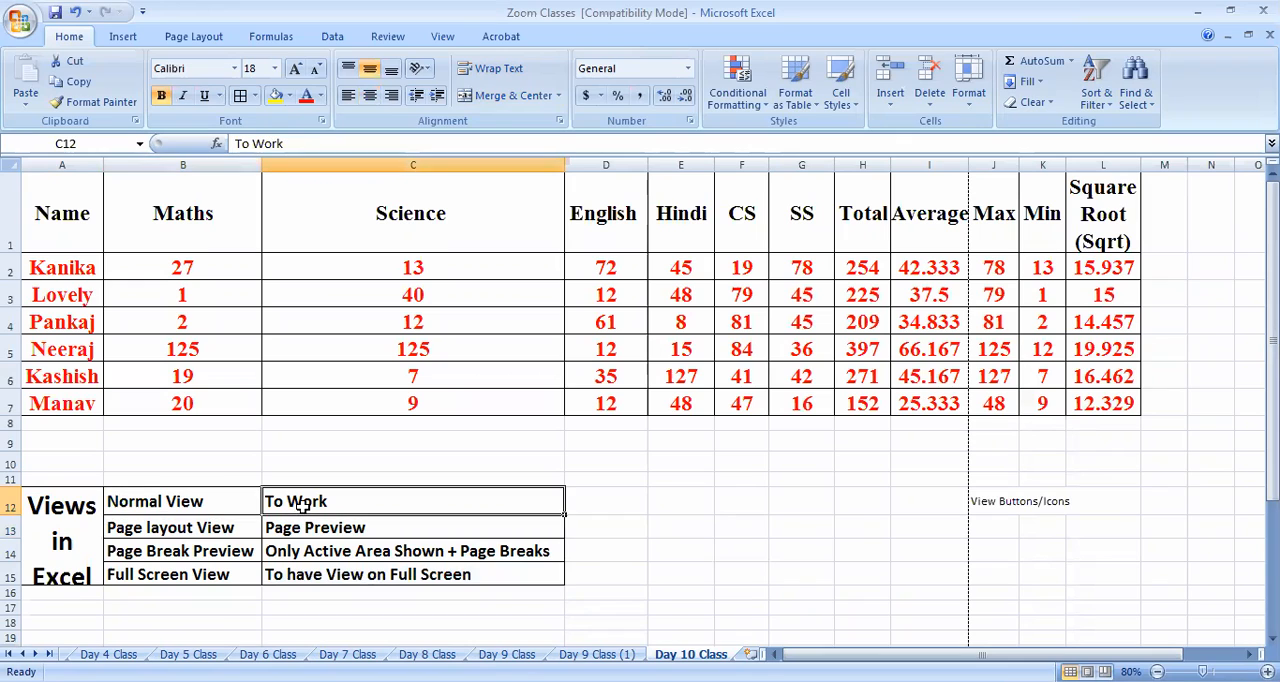
Enter the heading "Work Area" in D11 and "Complete" in D12 beside the Normal View note
left_click(604, 481)
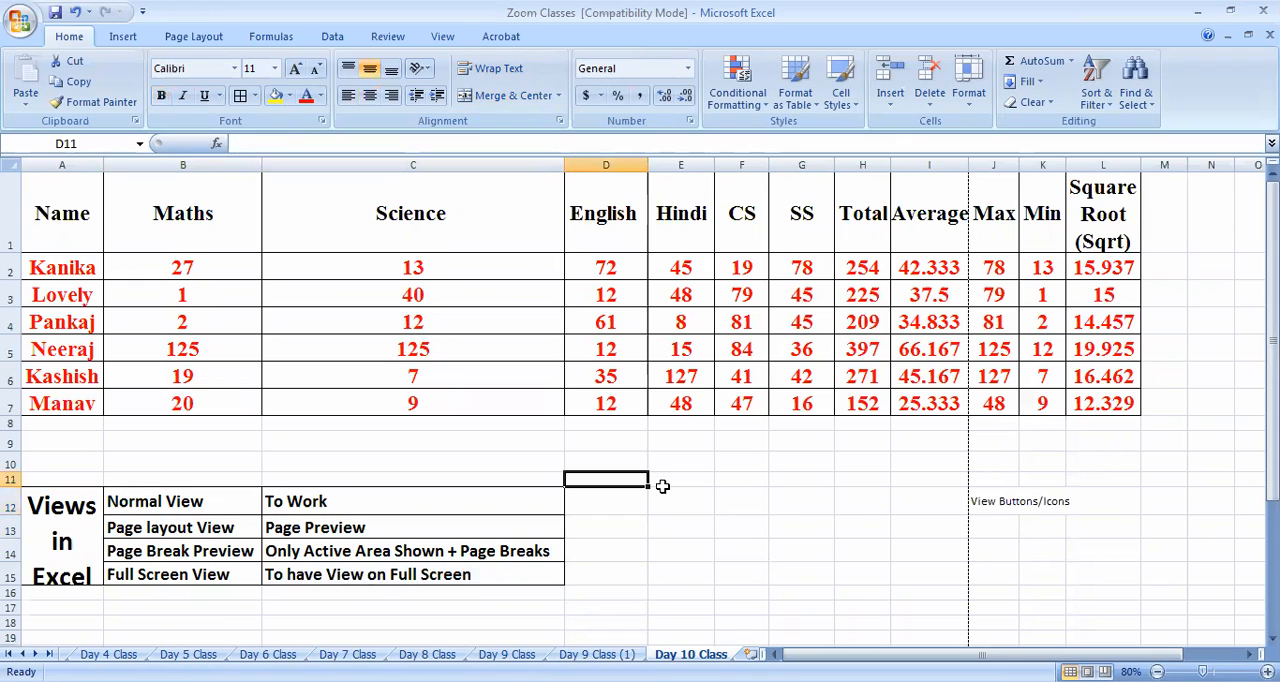
type("WorkArea")
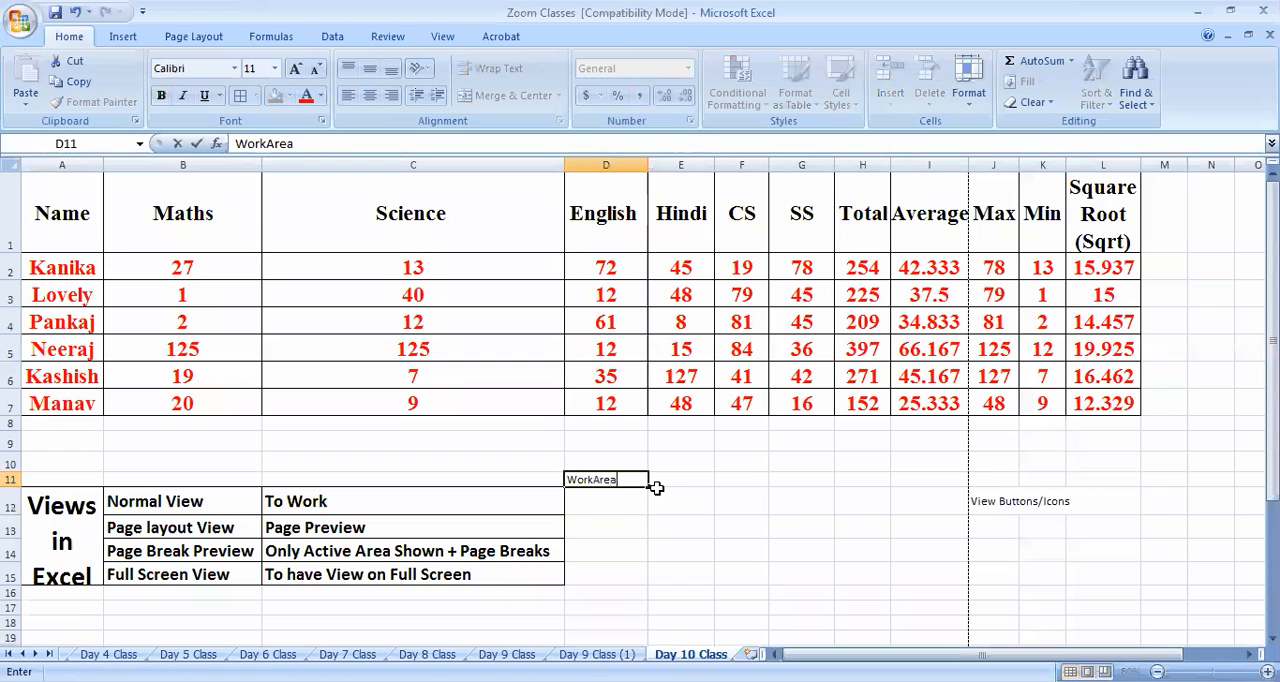
left_click(596, 480)
left_click(609, 551)
left_click(620, 522)
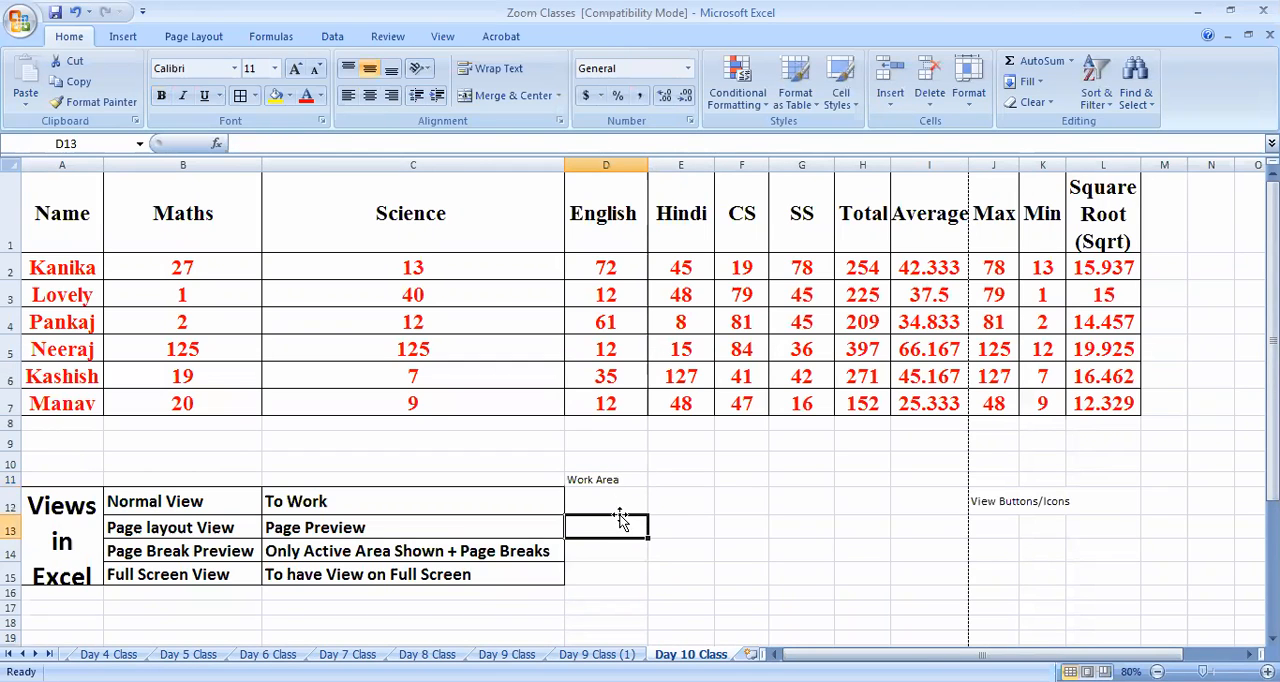
left_click(621, 509)
type("Comp")
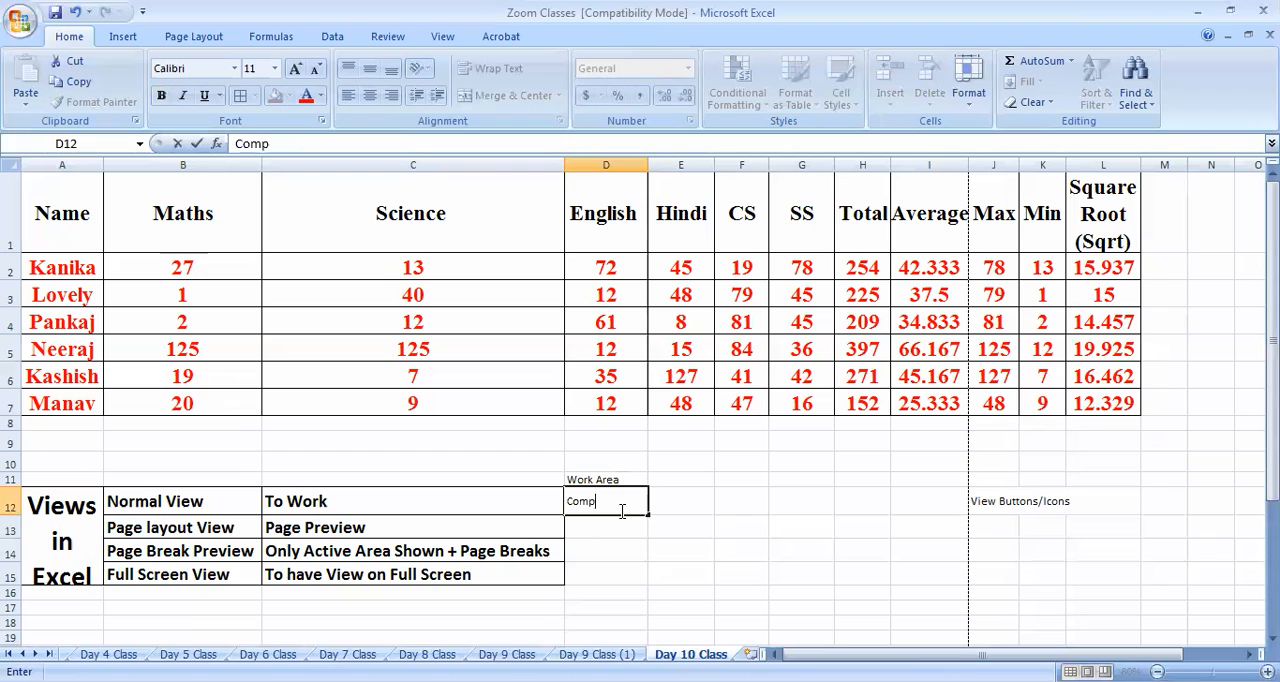
type("lete")
Enter "Complete but" in D13 beside the Page layout View note
left_click(610, 526)
type("Co")
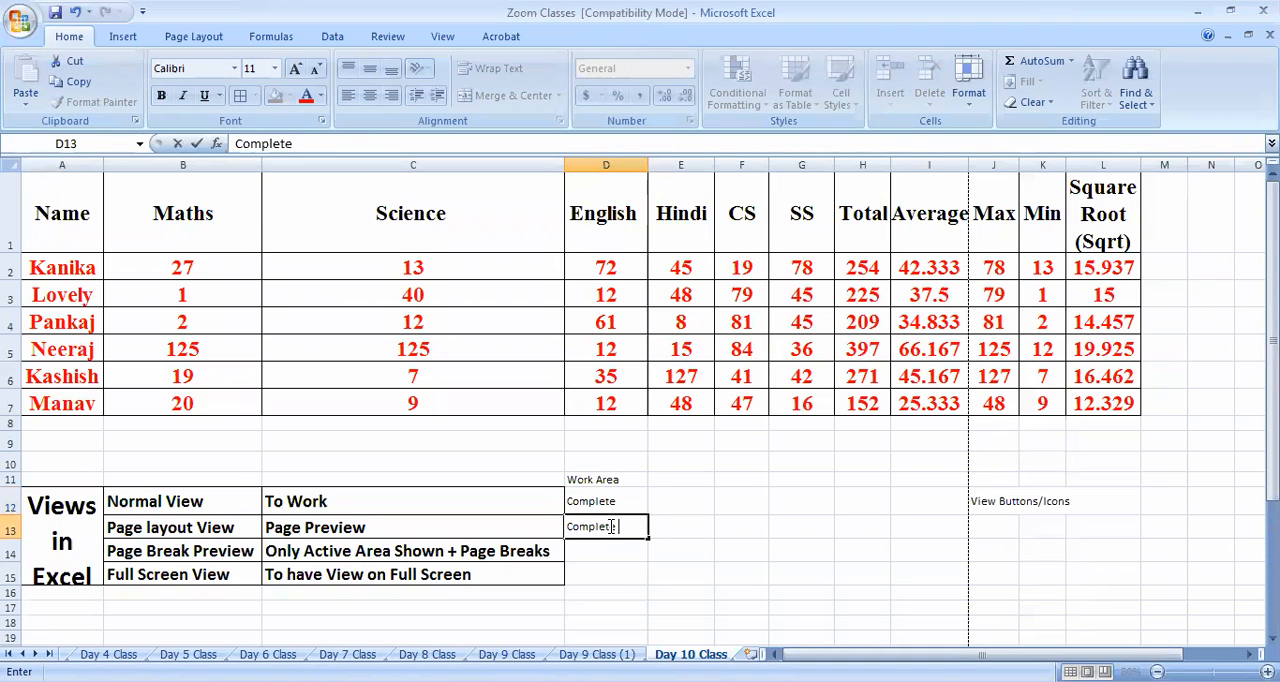
type(" but")
type("in shape")
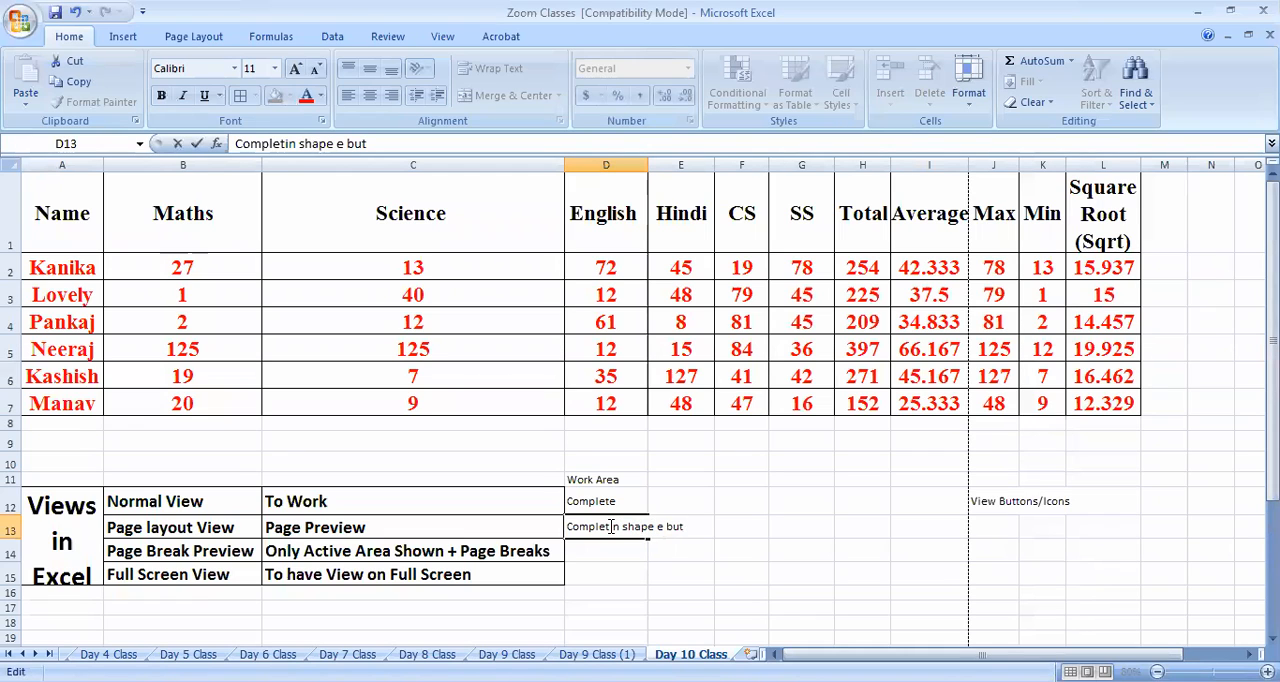
key("Delete")
key("Delete")
key("Delete")
key("Delete")
key("Delete")
key("Delete")
key("Delete")
key("Delete")
key("Delete")
key("Delete")
key("Delete")
key("Delete")
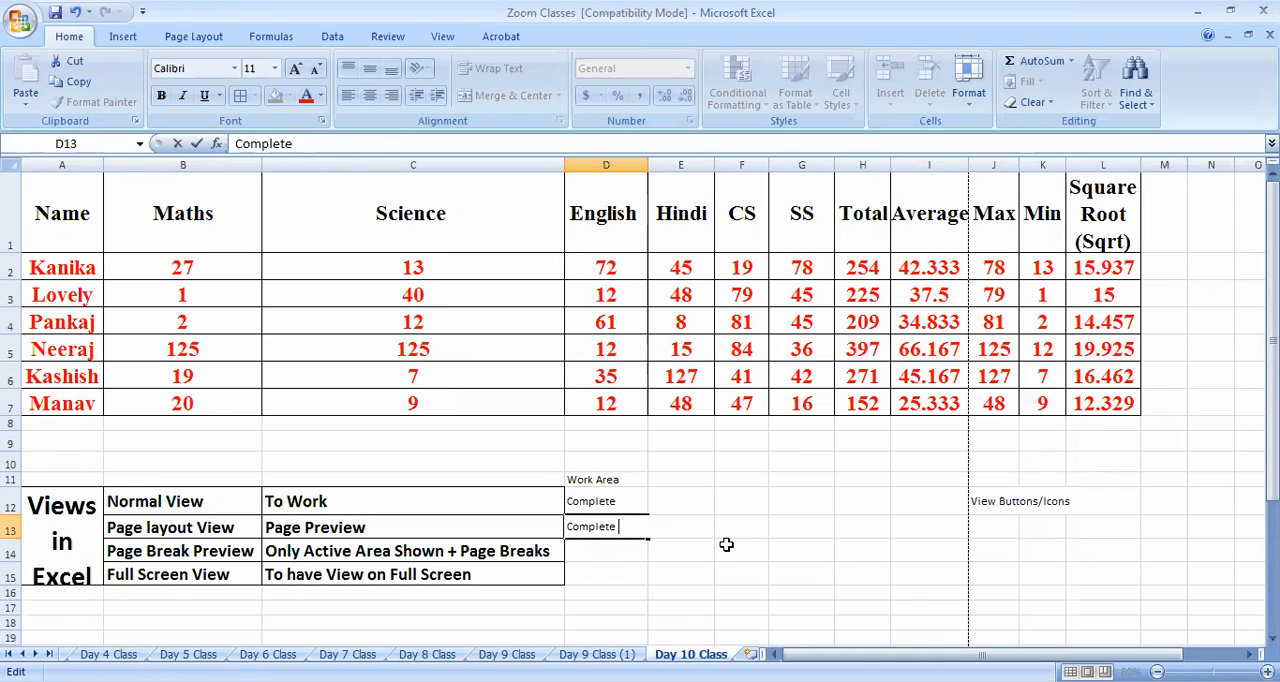
type("ut")
left_click(726, 544)
type("in sha")
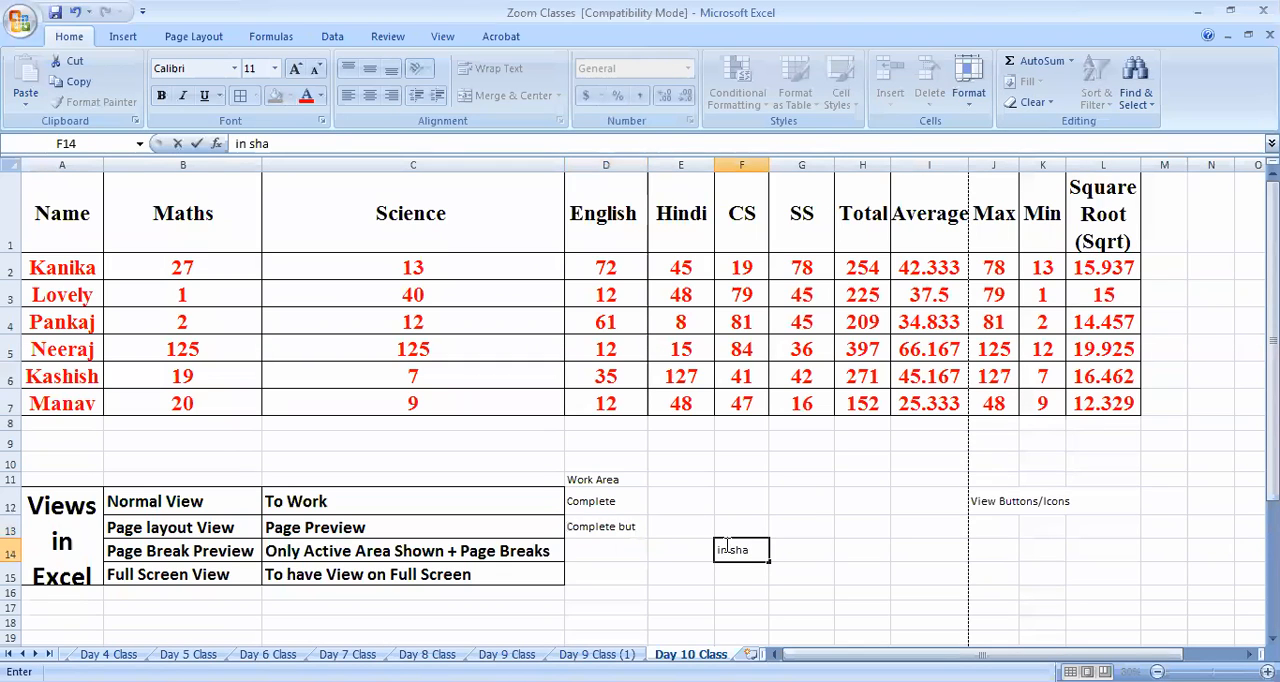
type("pe of")
Extend the text in D13 to "Complete but in shape o Page"
double_click(634, 524)
type("in shape o Page")
left_click(634, 551)
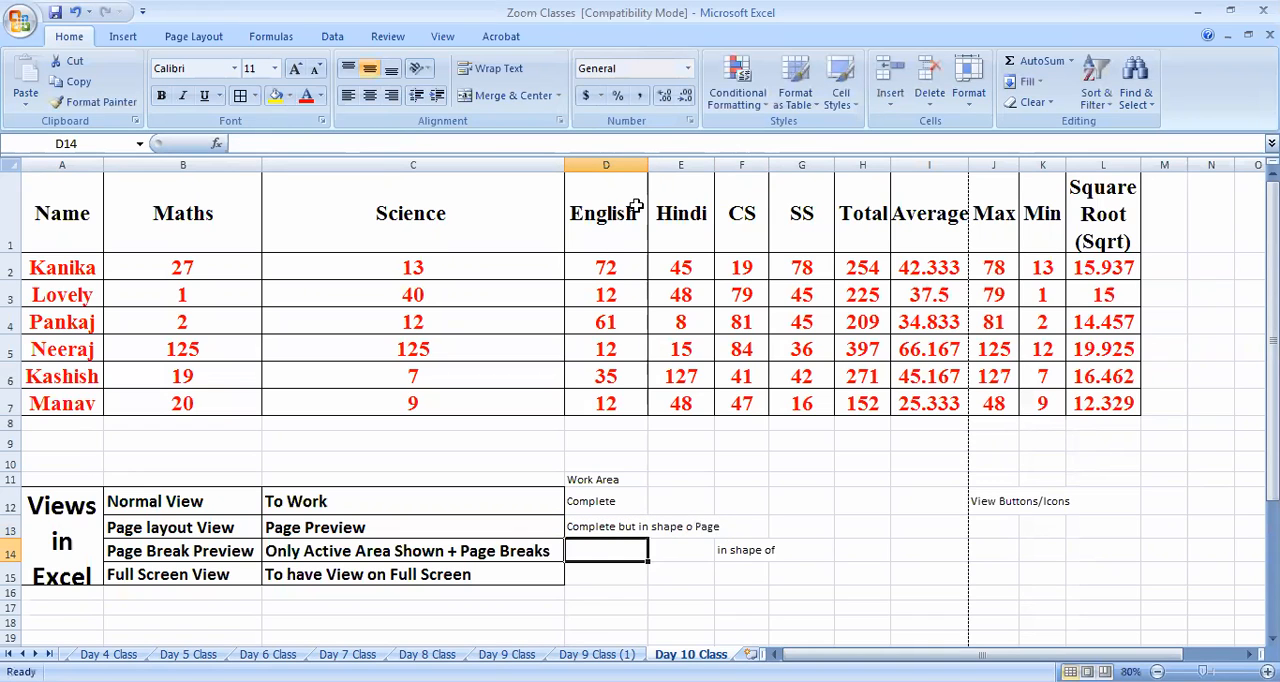
Autofit column D and delete the stray "in shape of" text from F14
double_click(647, 164)
left_click(840, 555)
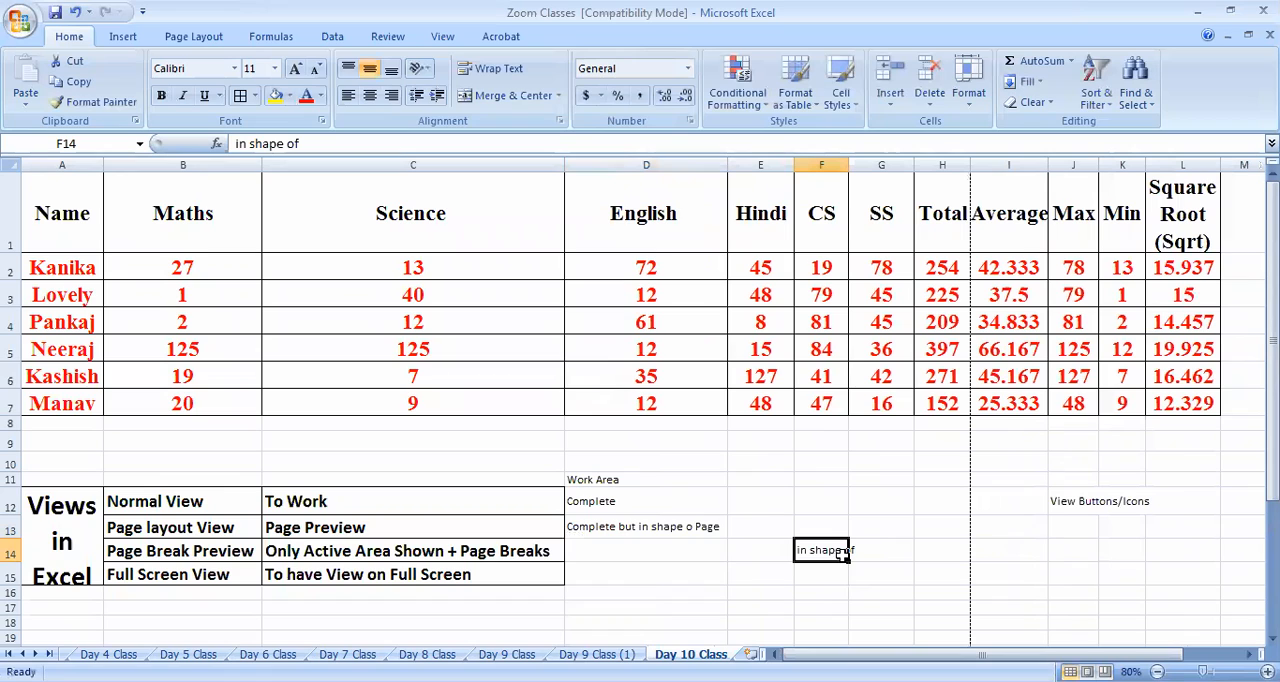
key("Delete")
left_click(668, 555)
left_click(672, 529)
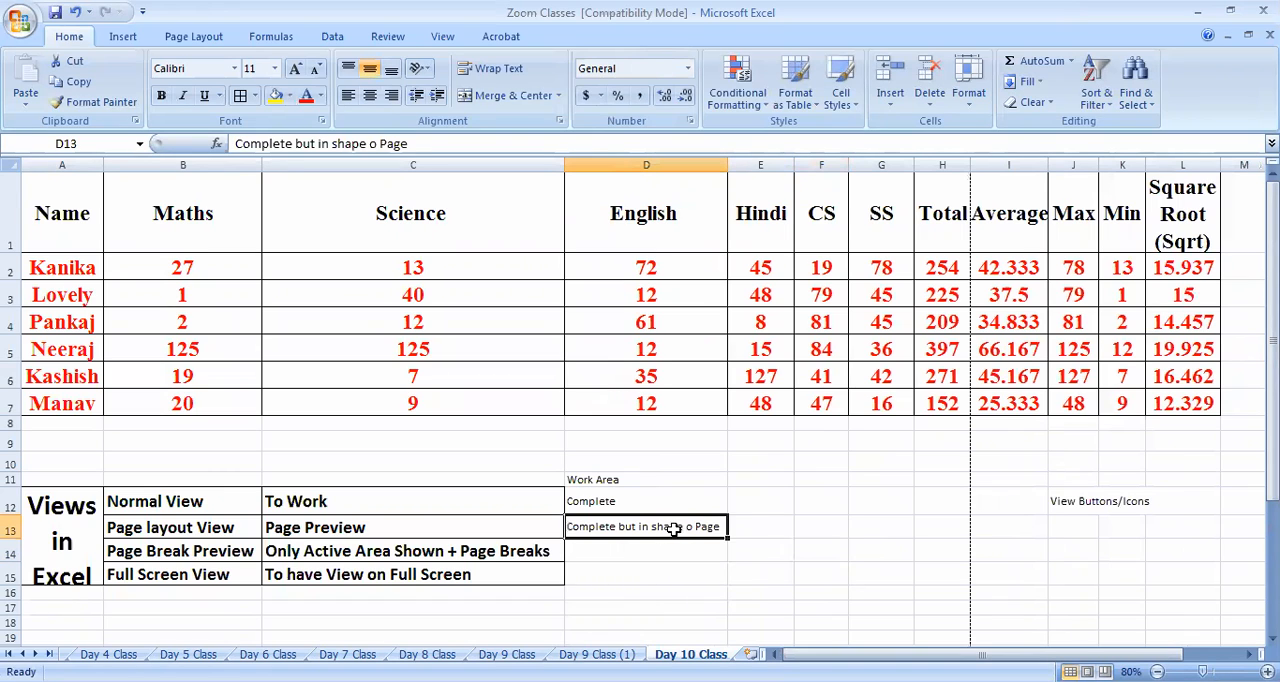
Increase the font size of the Work Area entries in D11:D13 to 20
left_click(646, 492)
left_click_drag(650, 480, 642, 521)
left_click(296, 70)
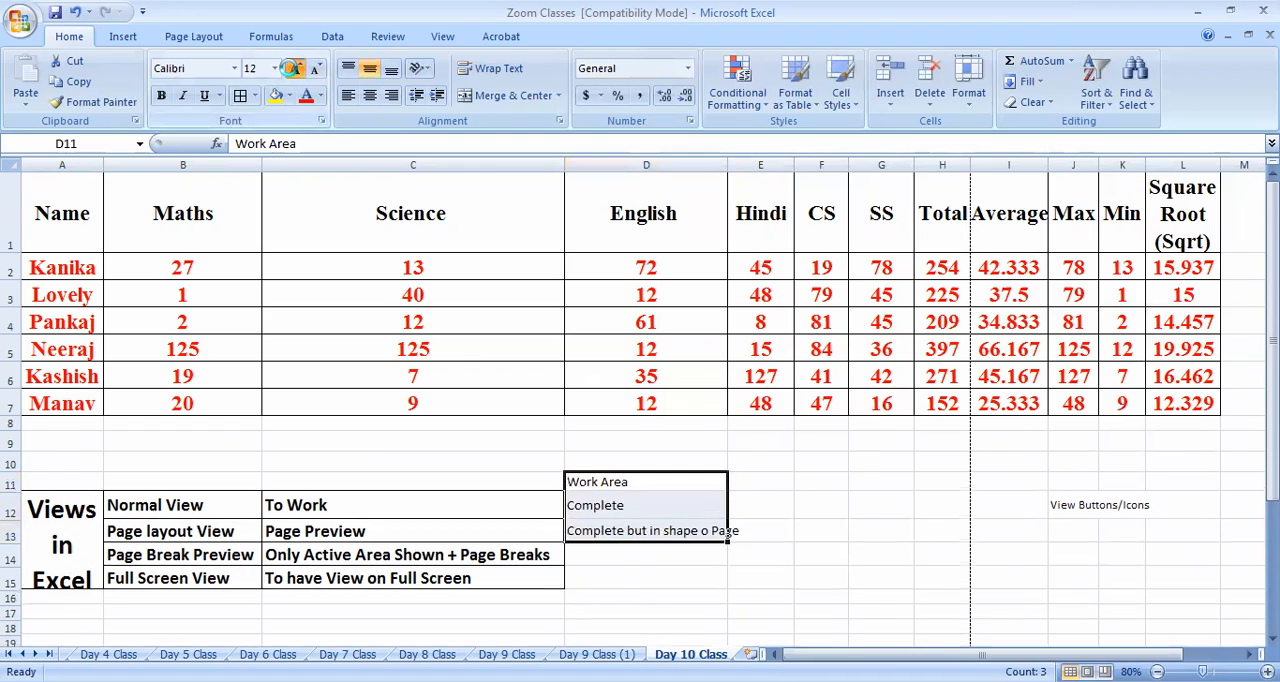
left_click(296, 70)
left_click(296, 70)
left_click(770, 504)
Make the D11 heading bold and change its text to "Work Area?"
left_click(632, 488)
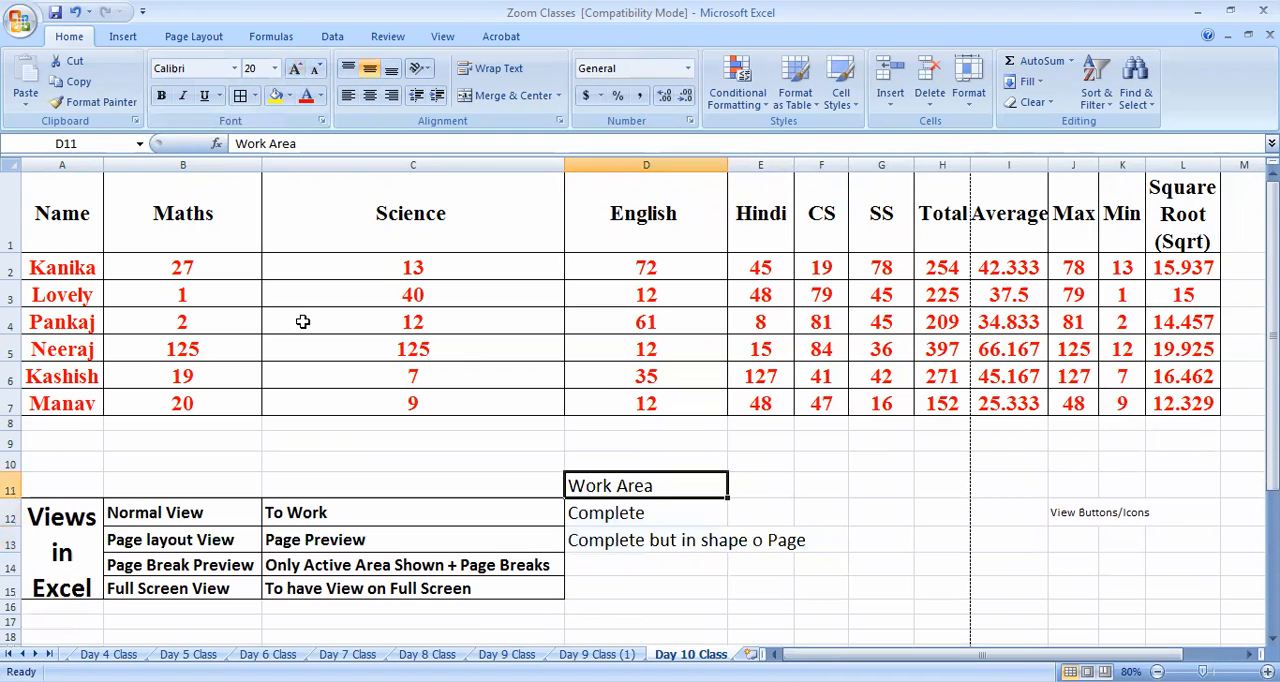
left_click(164, 97)
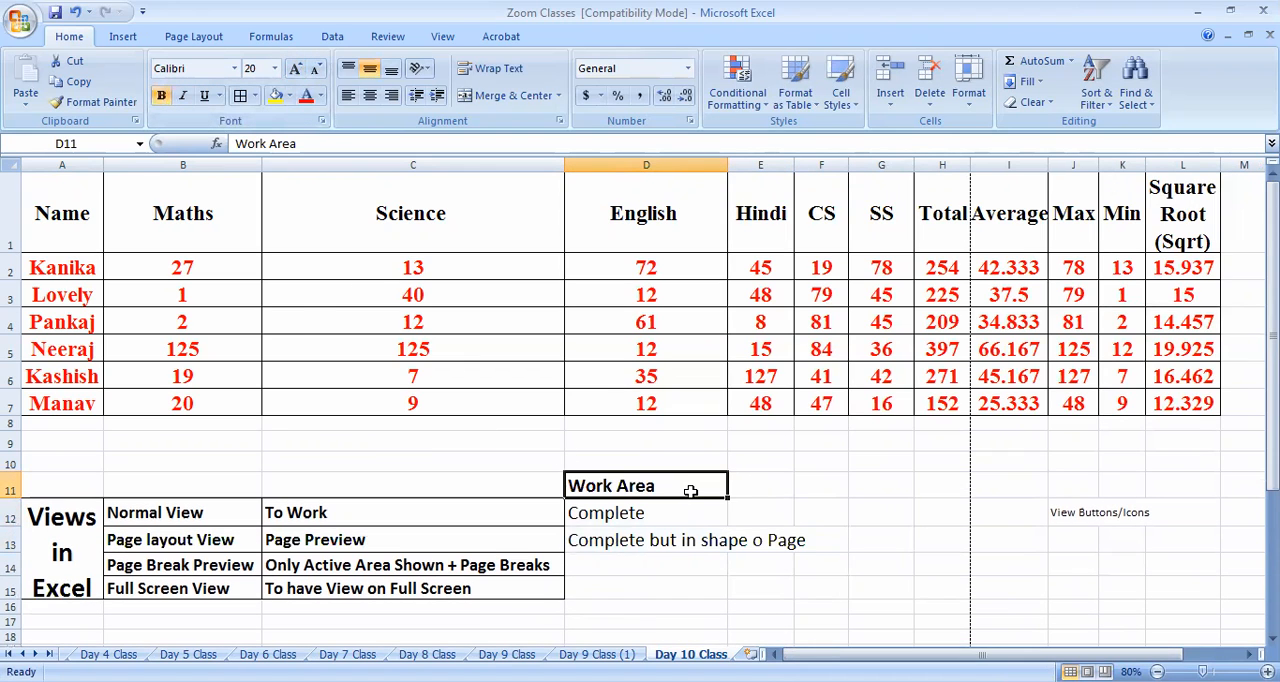
double_click(690, 491)
key("Return")
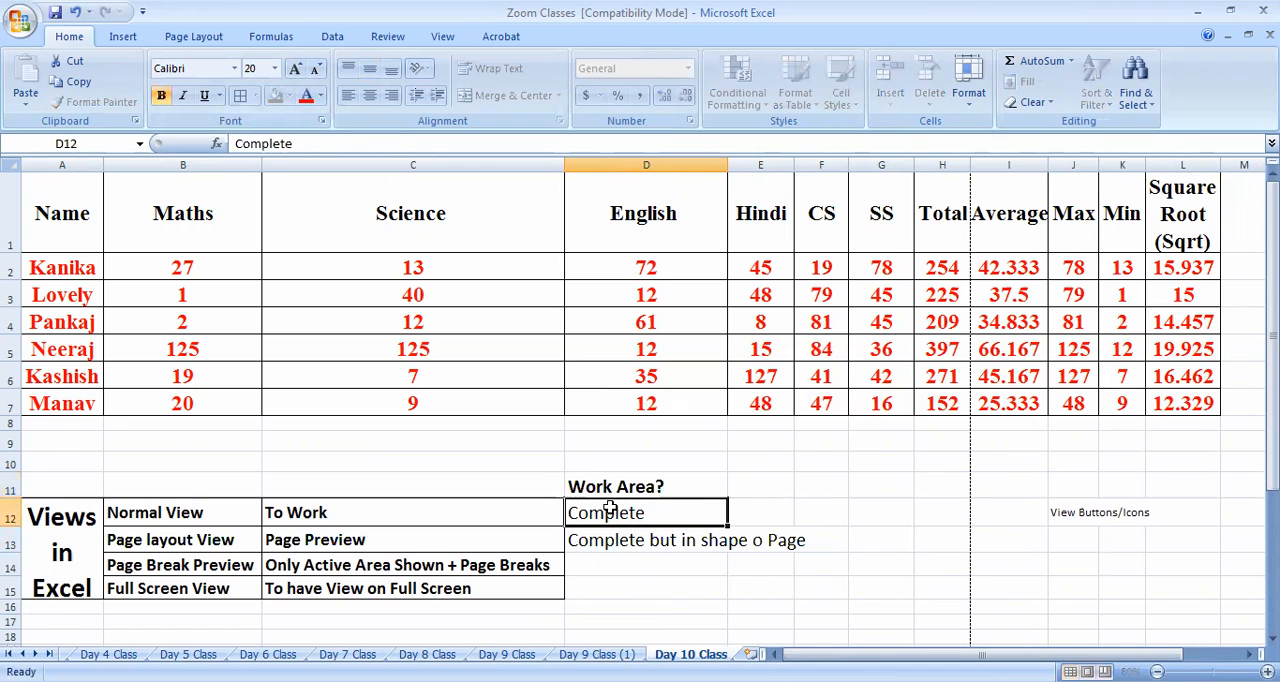
Autofit column D and correct the D13 entry to "Complete but in shape of Page"
left_click(614, 540)
double_click(760, 543)
left_click(691, 536)
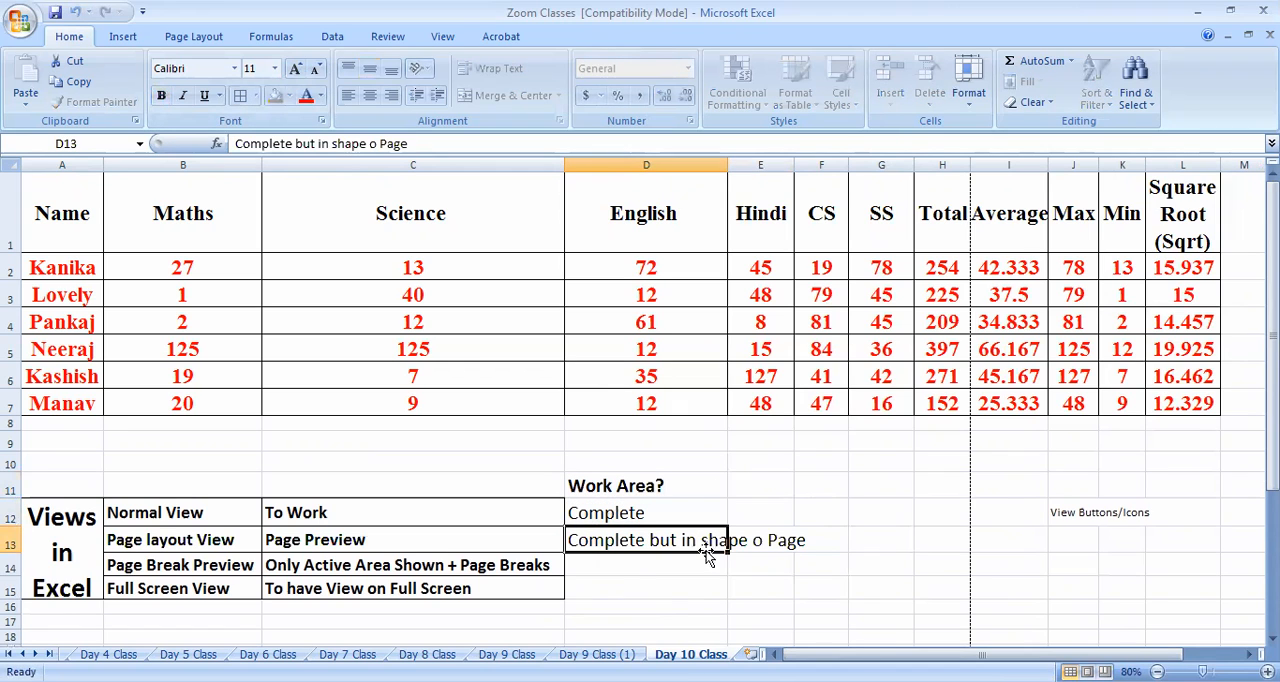
double_click(729, 175)
double_click(760, 540)
type("f")
key("Return")
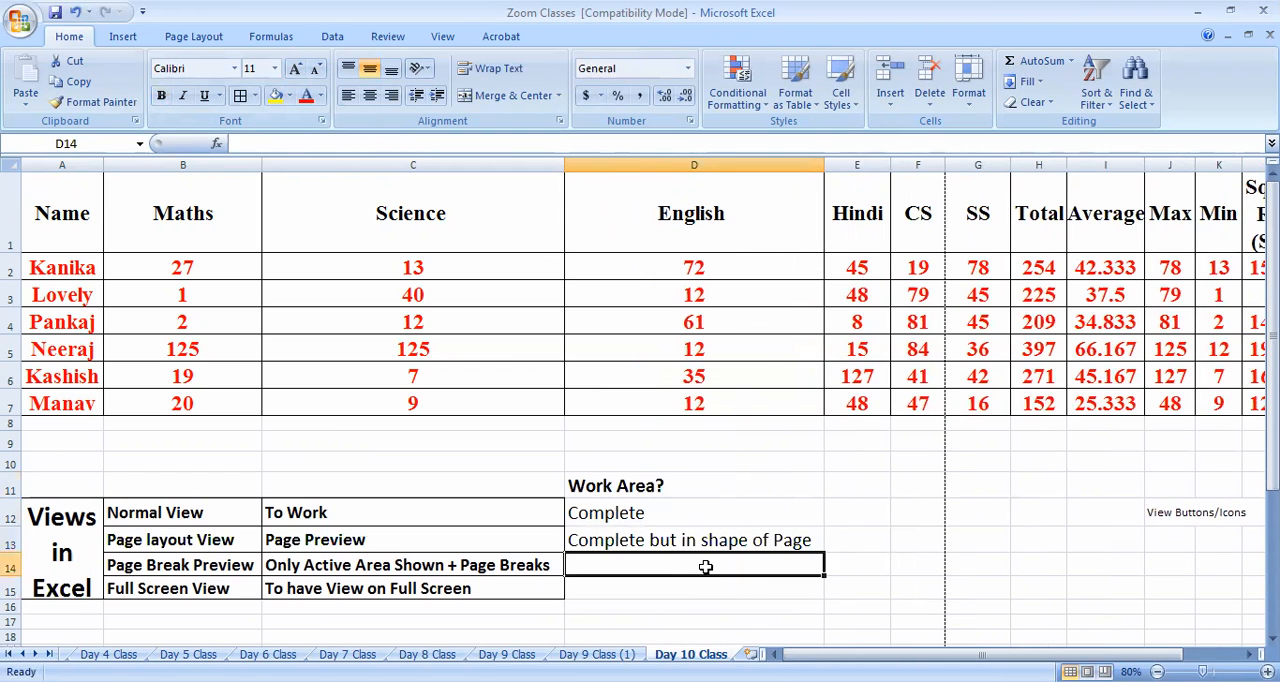
Enter "Active Workarea" in D14 and copy the formatting of D13 onto it
left_click_drag(632, 510, 650, 590)
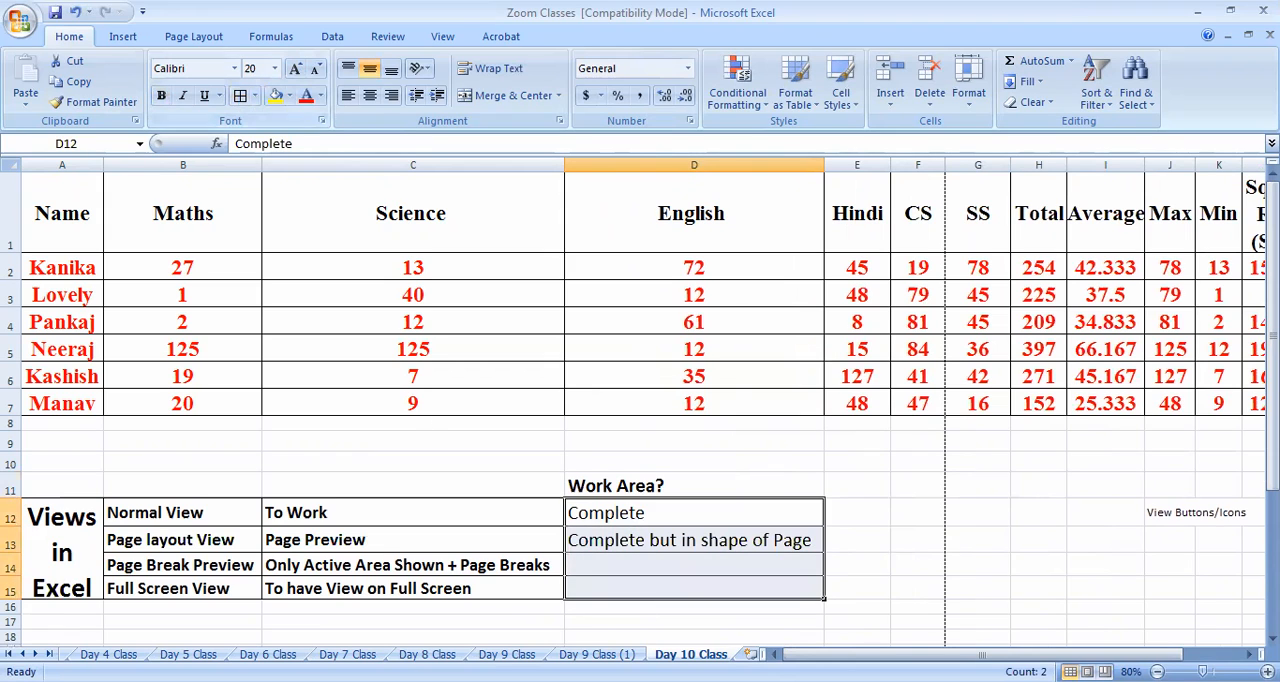
left_click(650, 566)
type("Active Workarea")
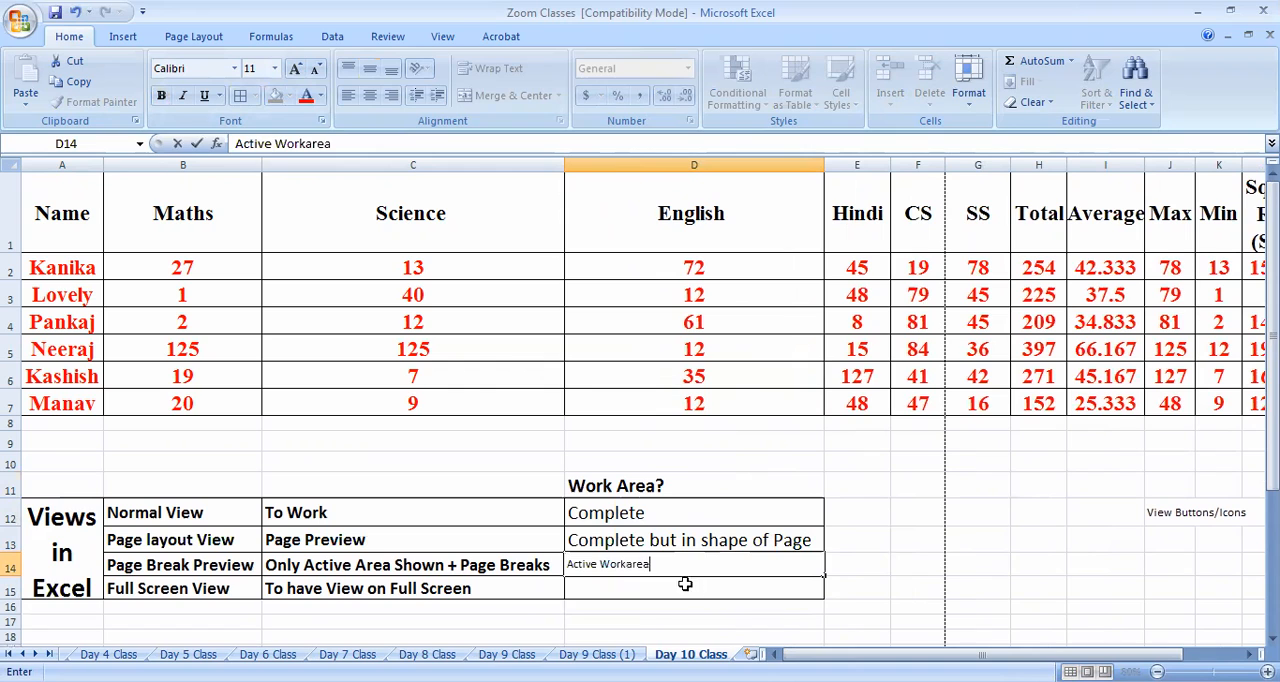
key("Return")
key("Up")
key("Up")
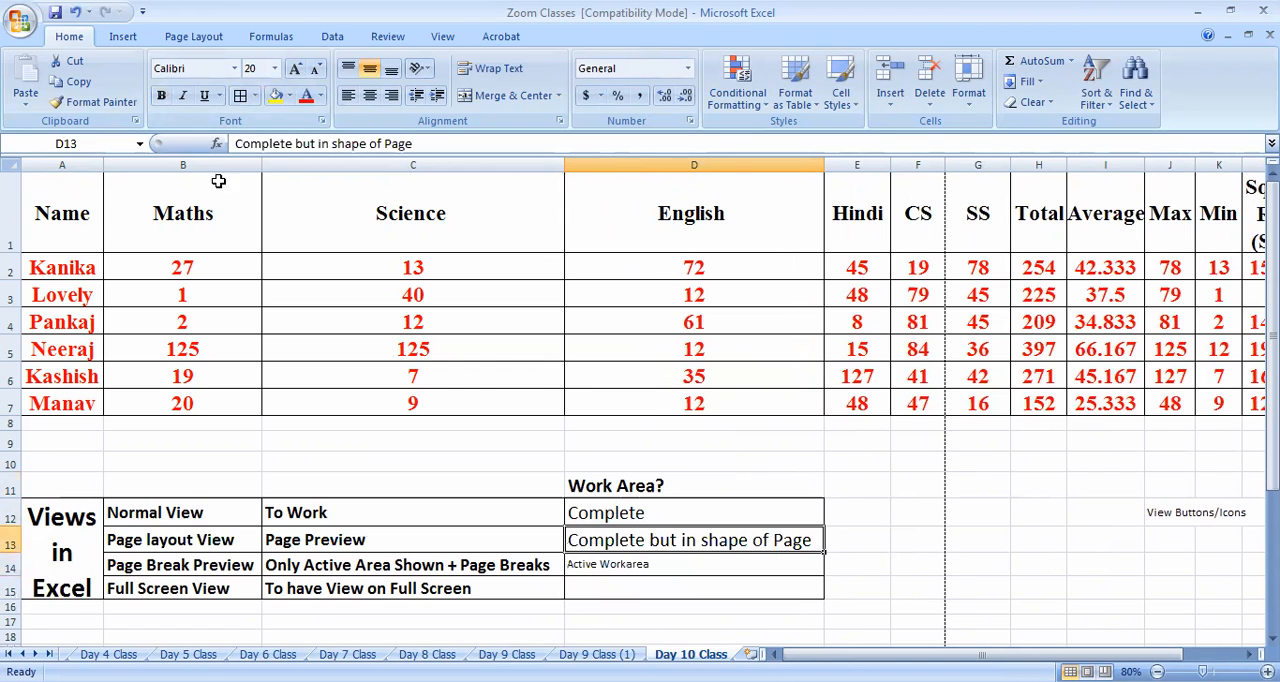
left_click(95, 102)
left_click(763, 568)
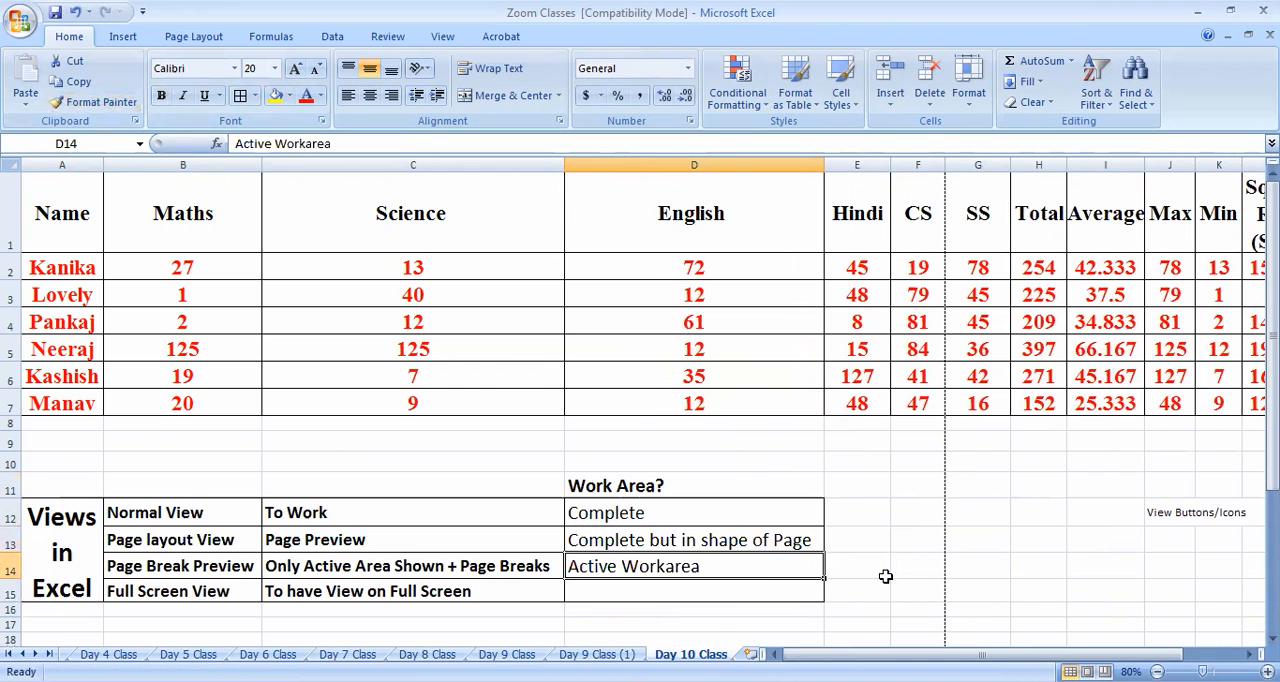
Make the Work Area entries in D12:D14 bold
left_click_drag(697, 515, 700, 568)
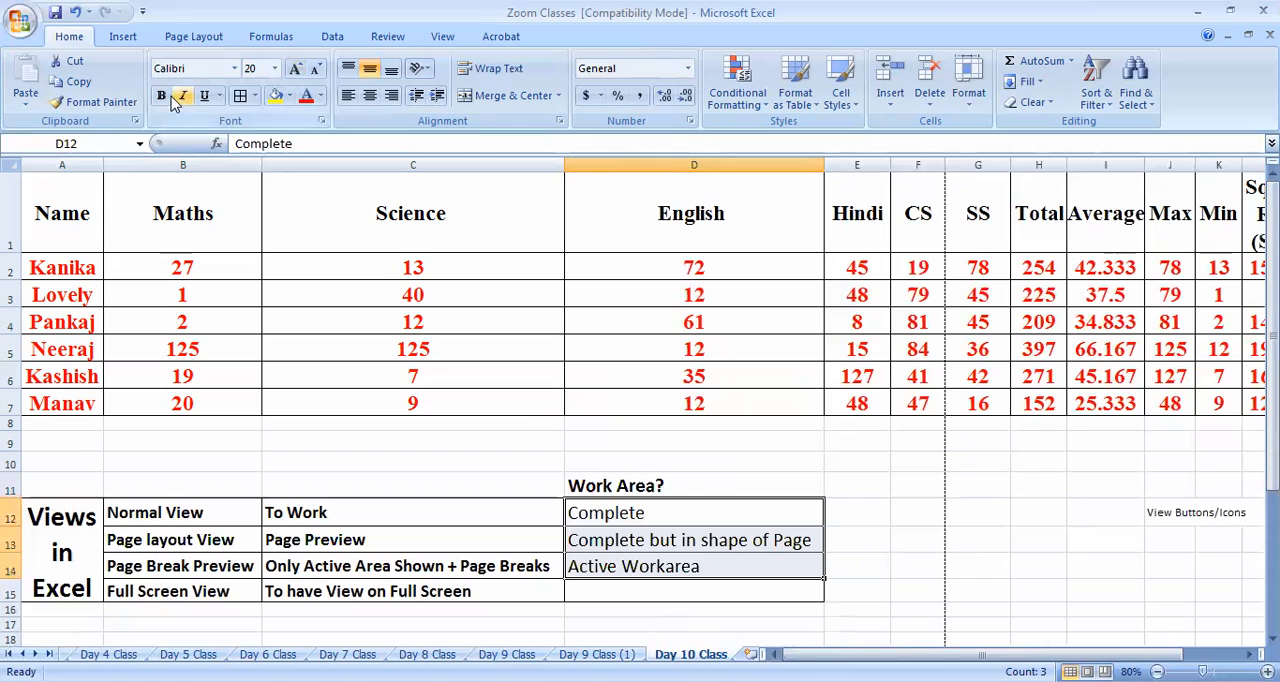
key("ctrl+b")
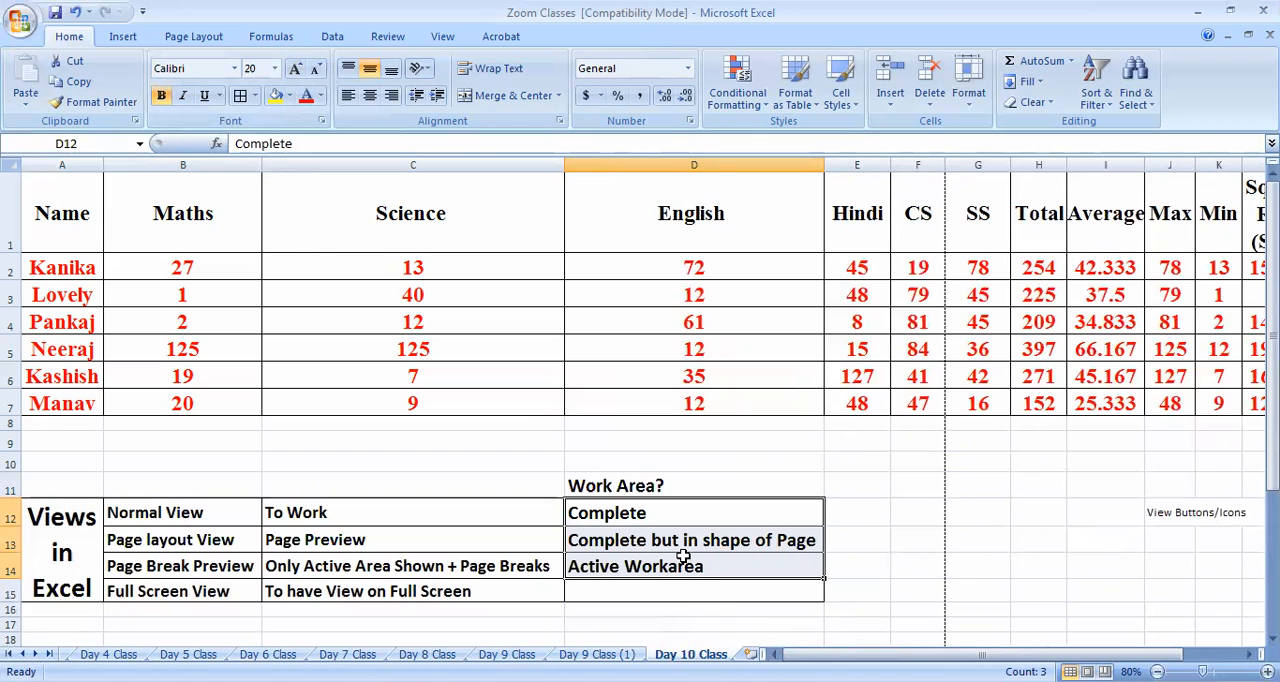
left_click(705, 568)
left_click(851, 592)
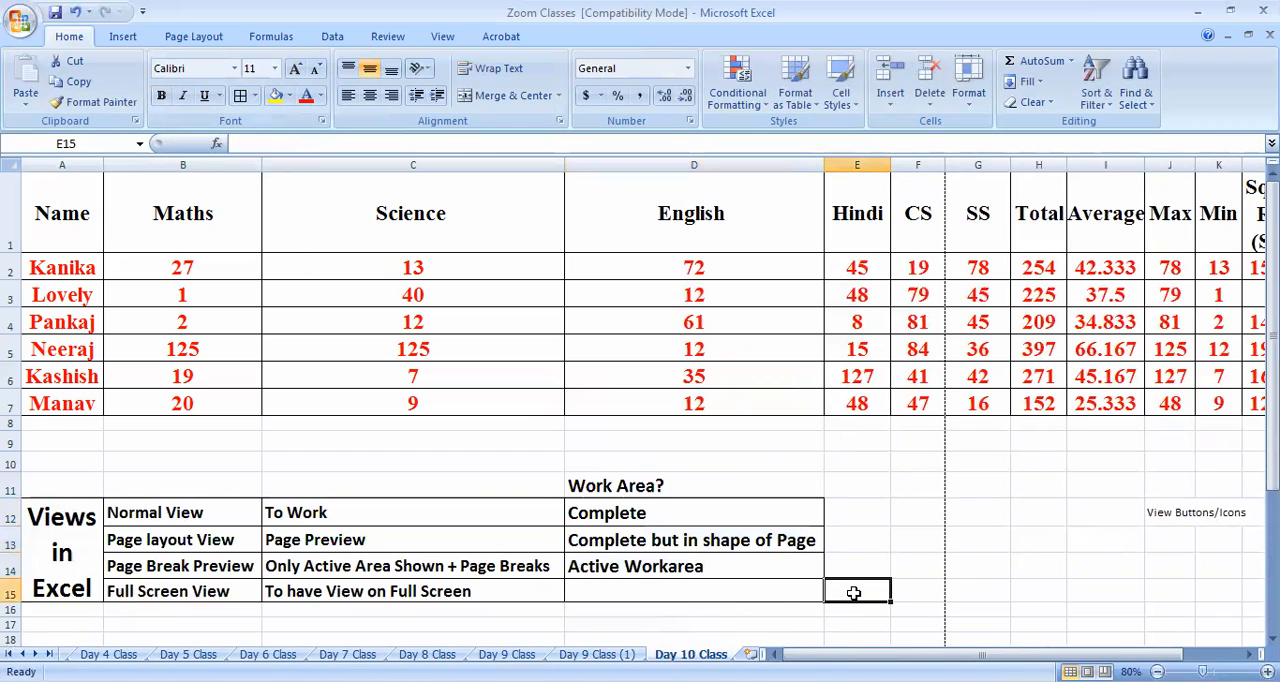
View the sheet in Page Break Preview and return to Normal view
left_click(442, 36)
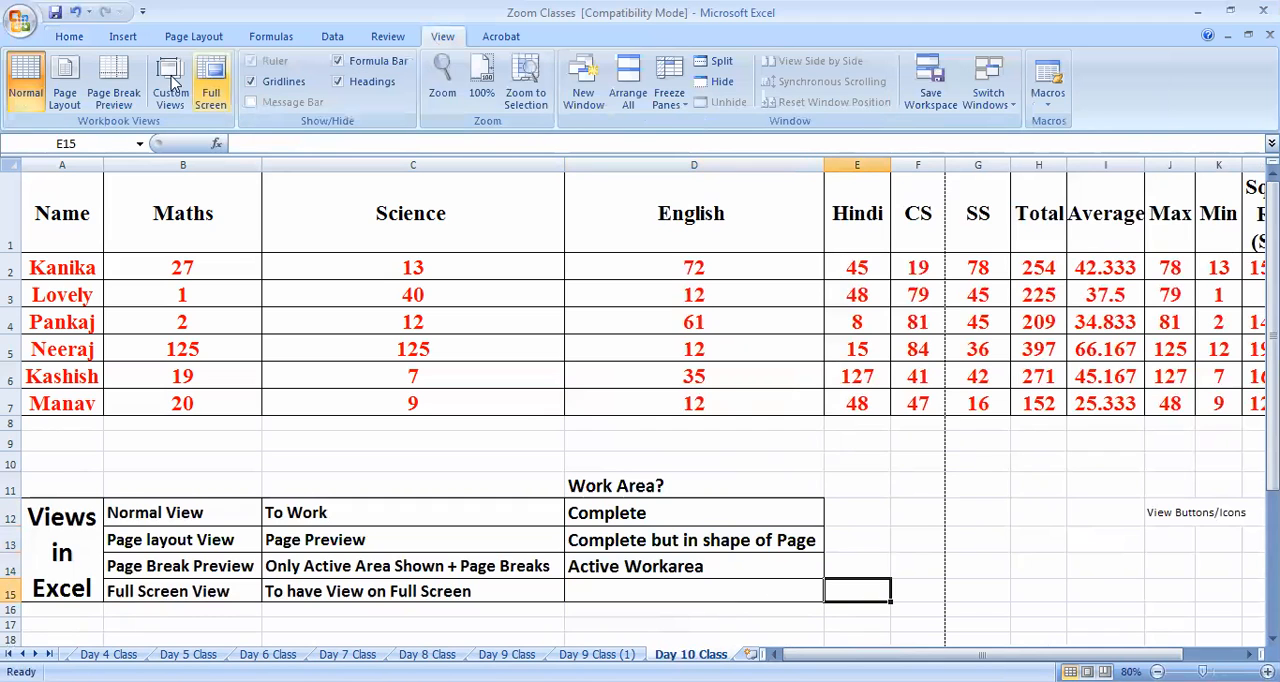
left_click(113, 80)
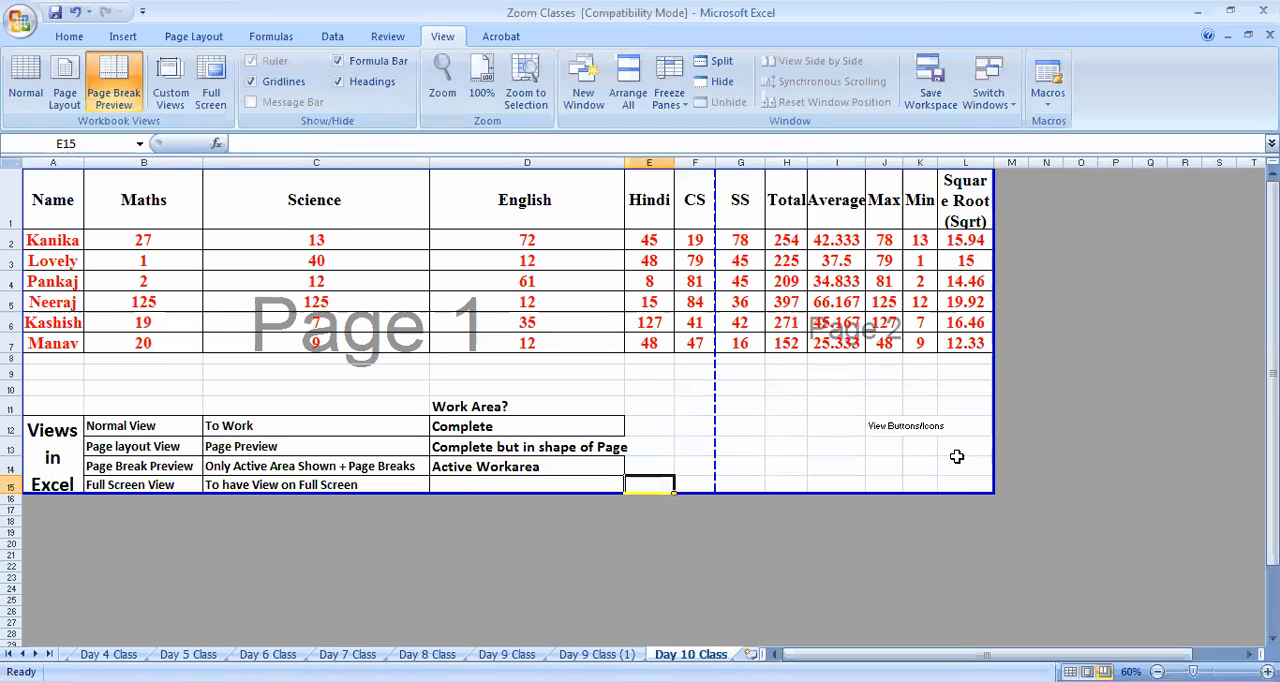
left_click(22, 92)
left_click(597, 588)
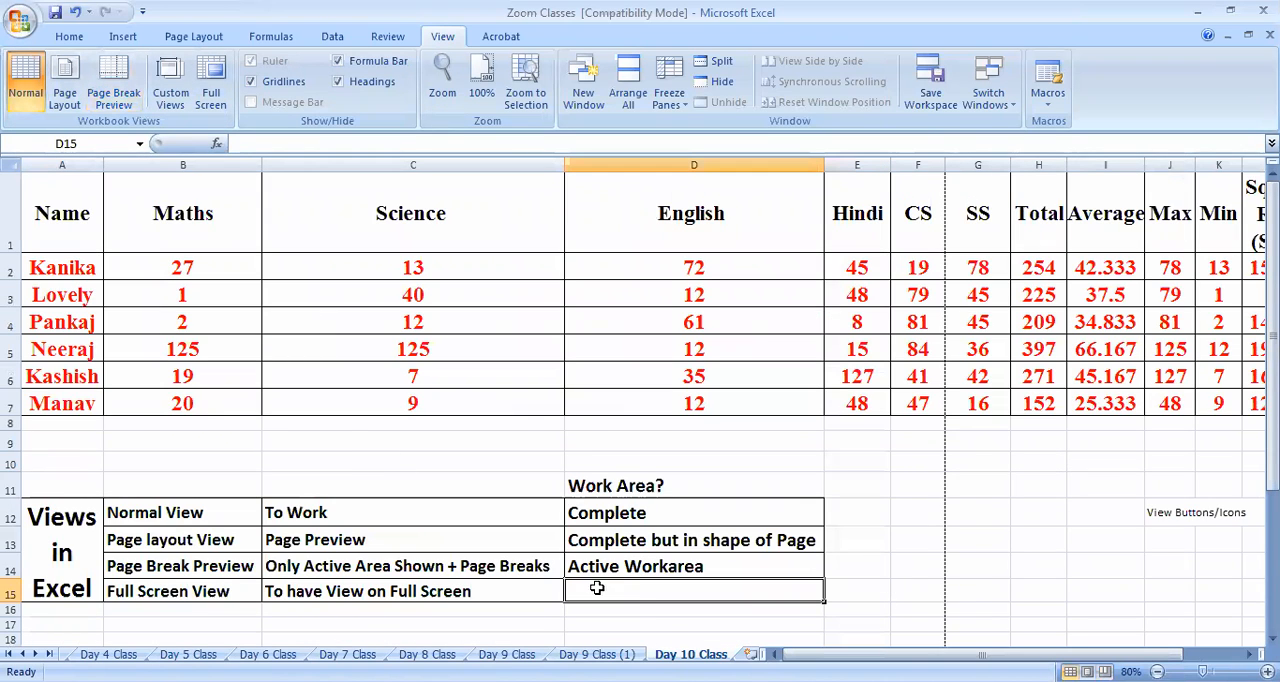
type("Complt")
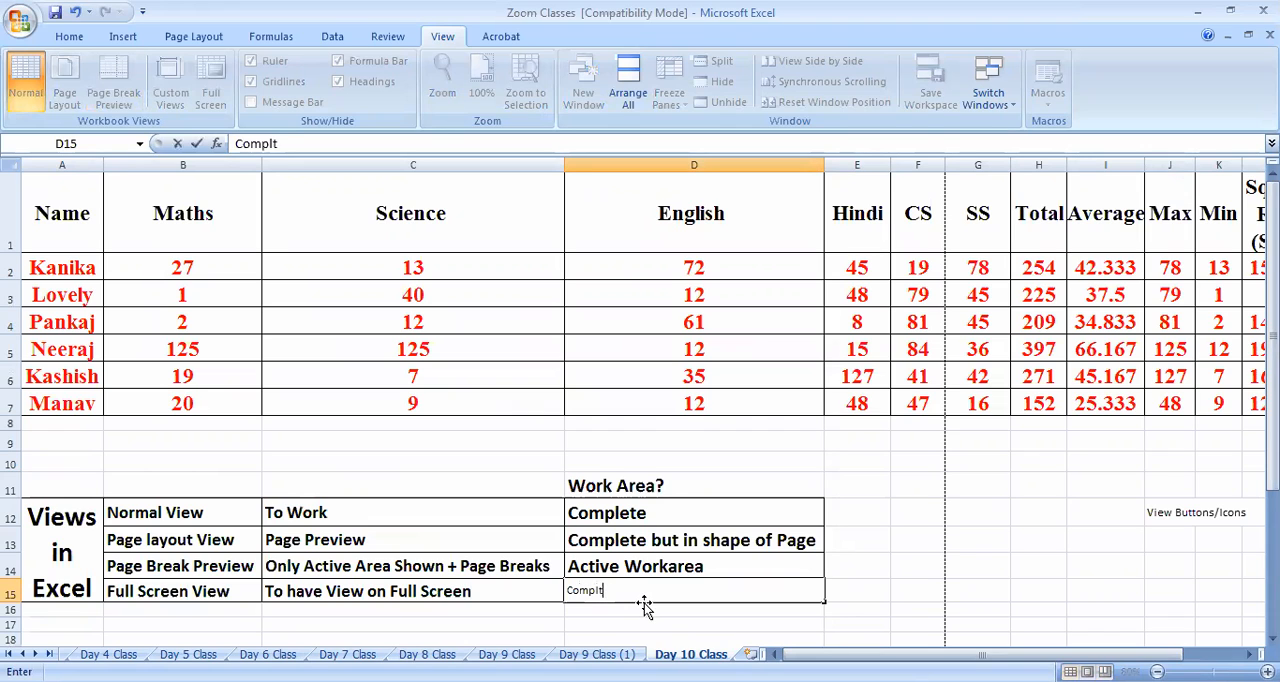
key("BackSpace")
key("BackSpace")
key("BackSpace")
key("BackSpace")
key("BackSpace")
key("BackSpace")
left_click(905, 609)
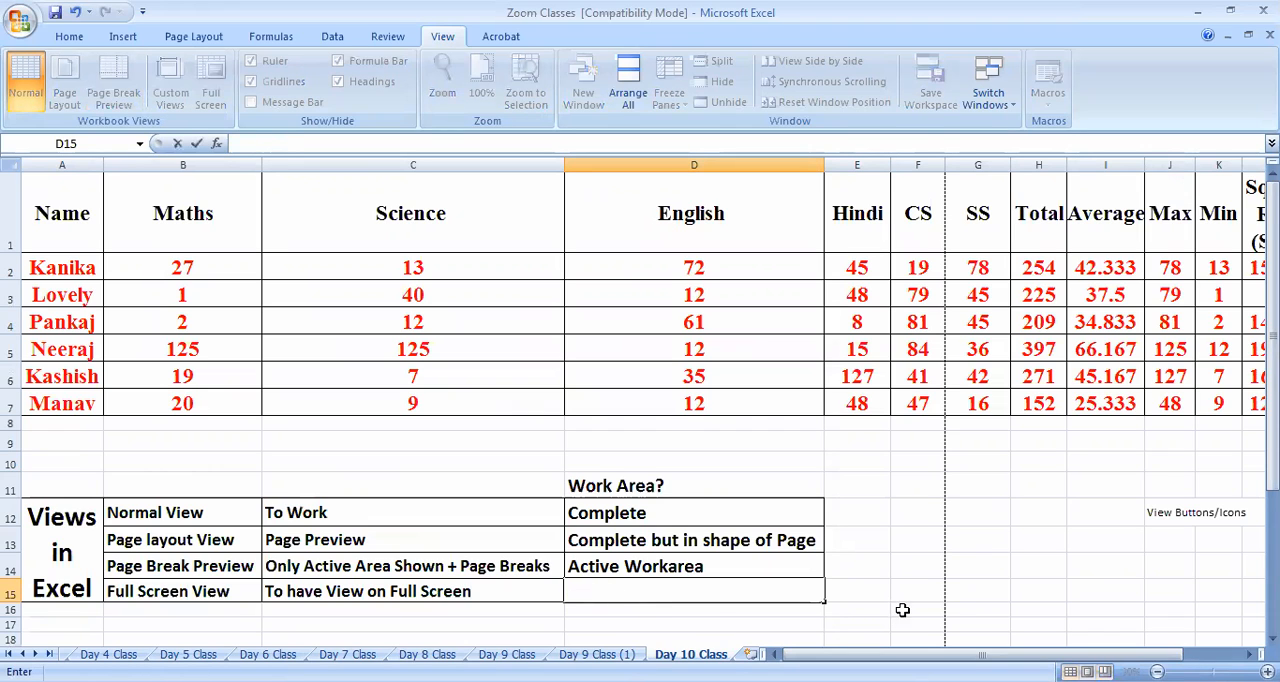
Copy the D12 entry into D15 and change its text to "Complete but no Extra Things"
left_click(659, 504)
key("ctrl+c")
left_click(603, 592)
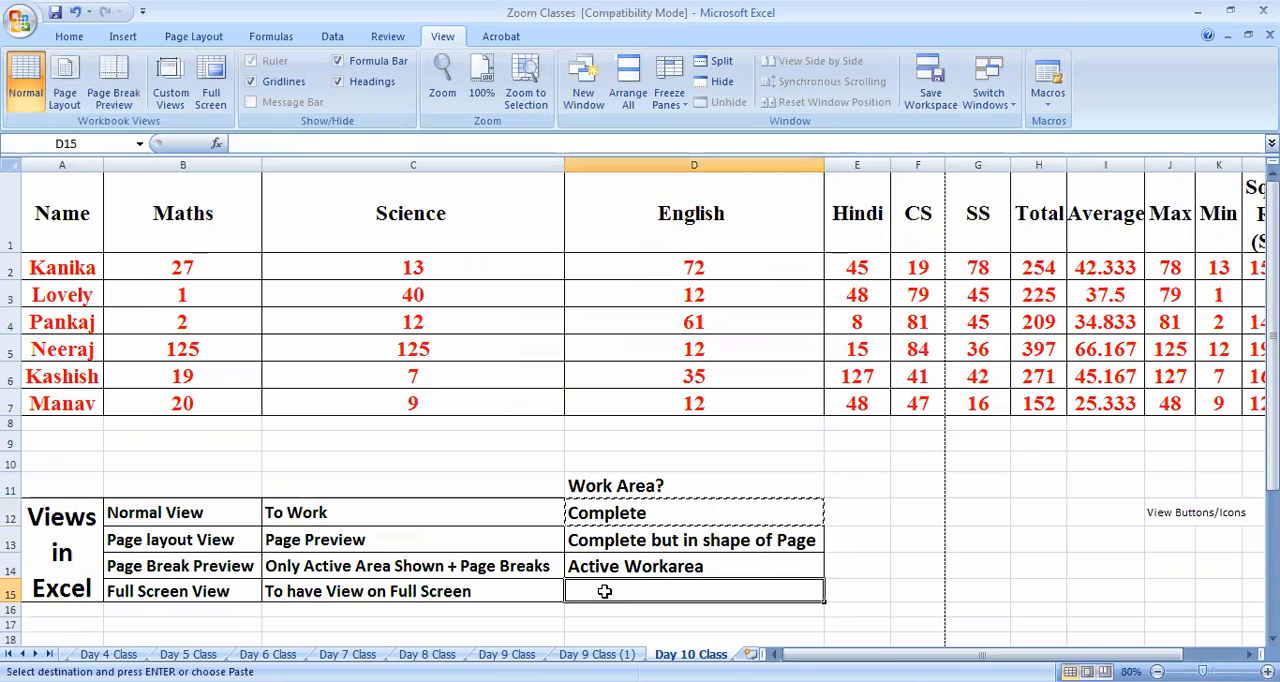
key("ctrl+v")
double_click(649, 592)
type("b")
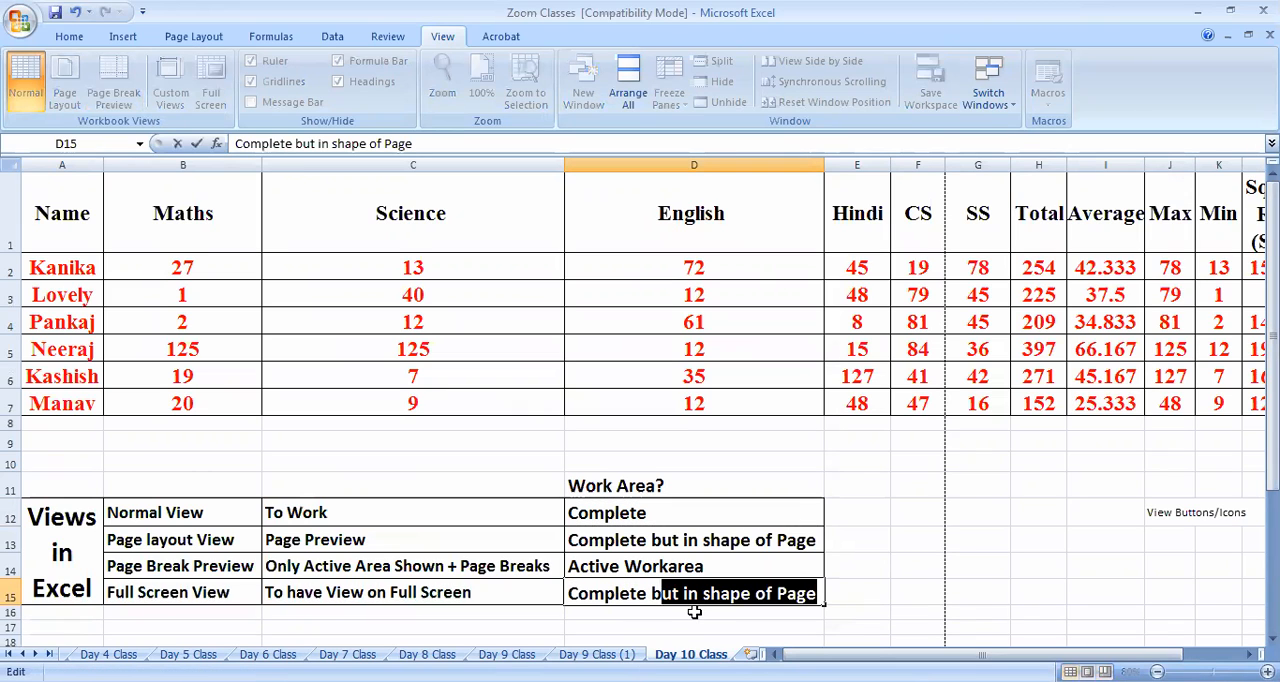
type("ut no t")
key("BackSpace")
type("Extra ")
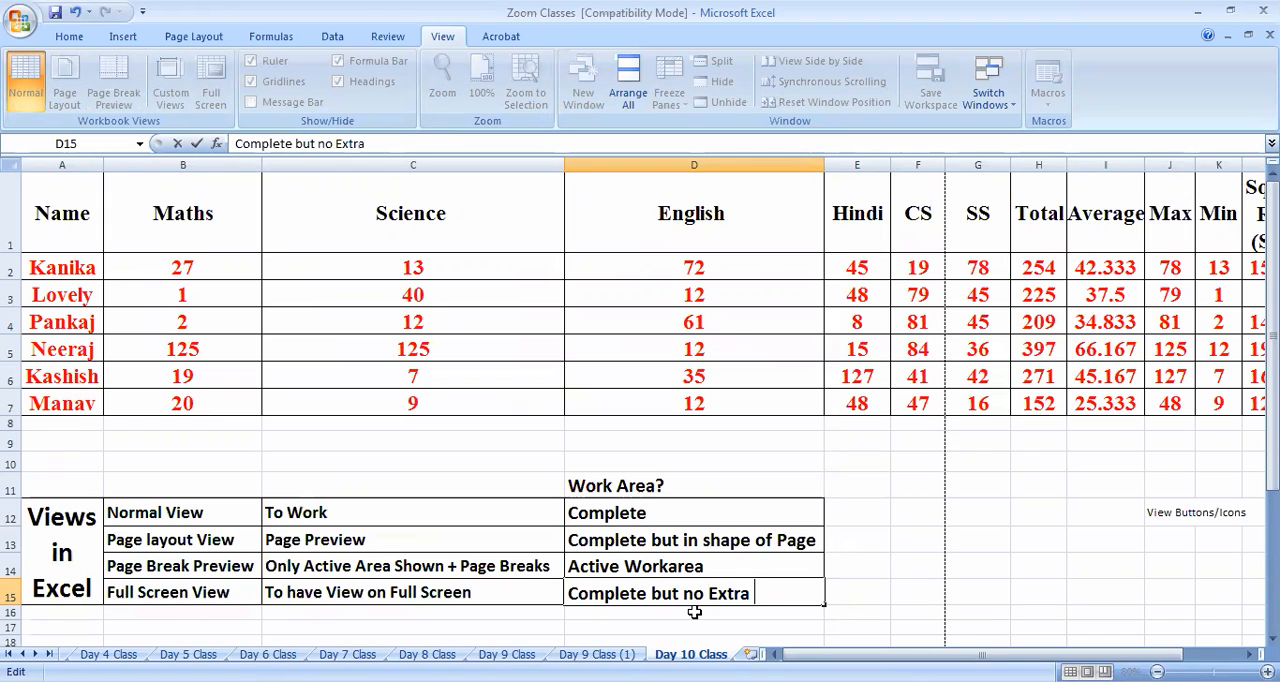
type("Things")
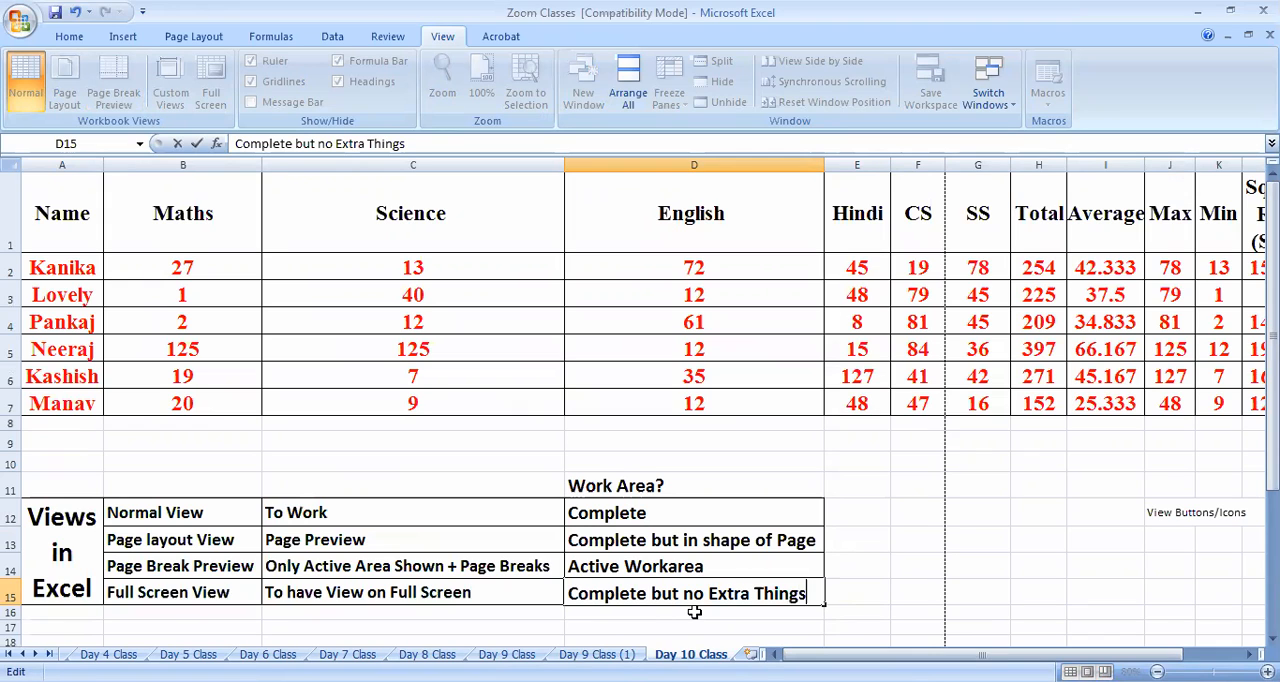
left_click(928, 503)
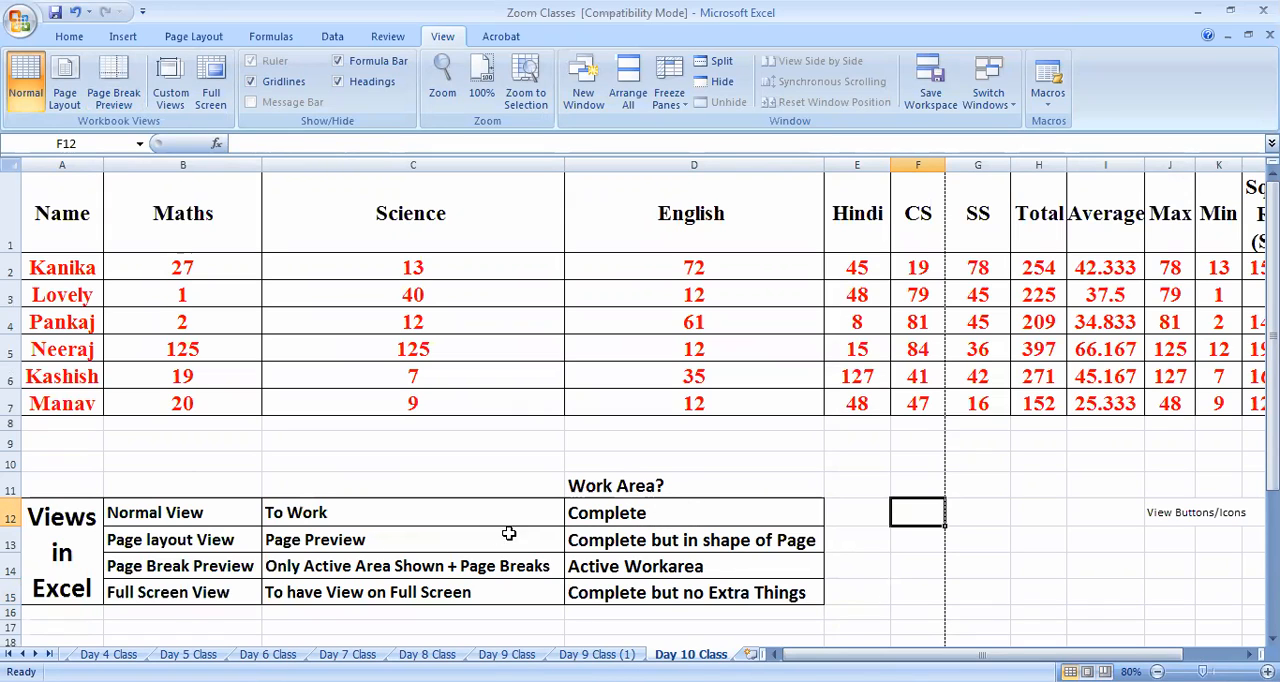
left_click(59, 532)
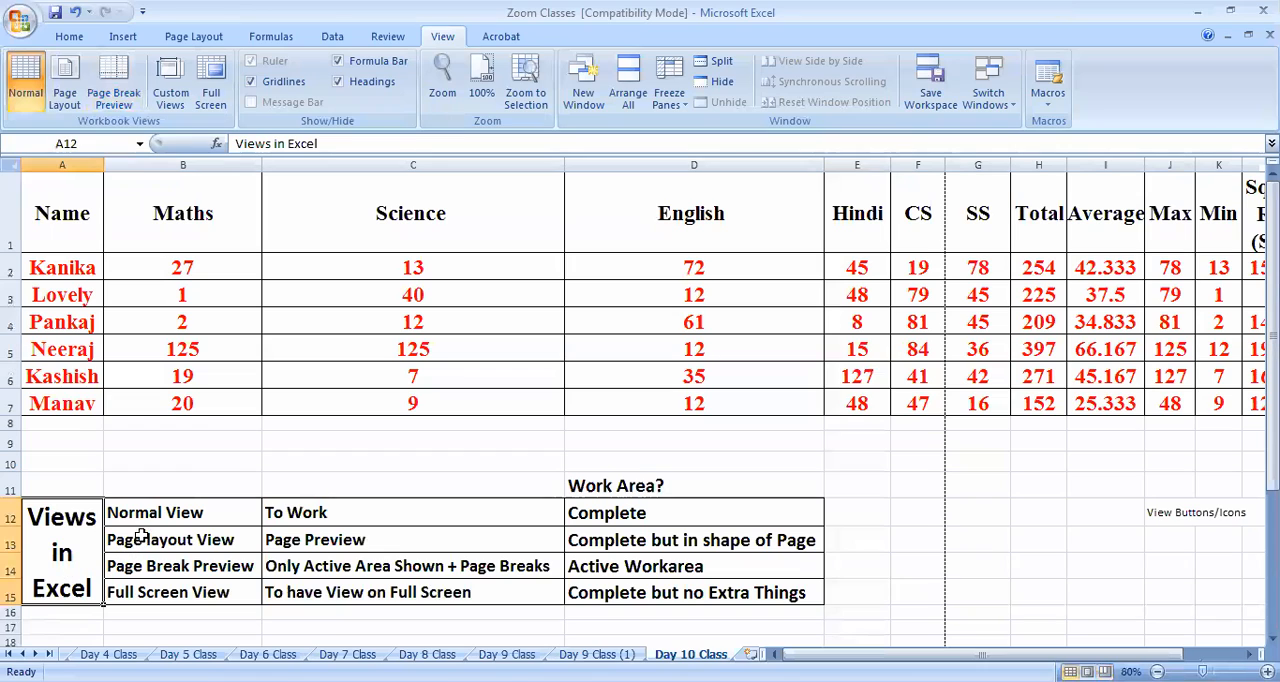
left_click(190, 516)
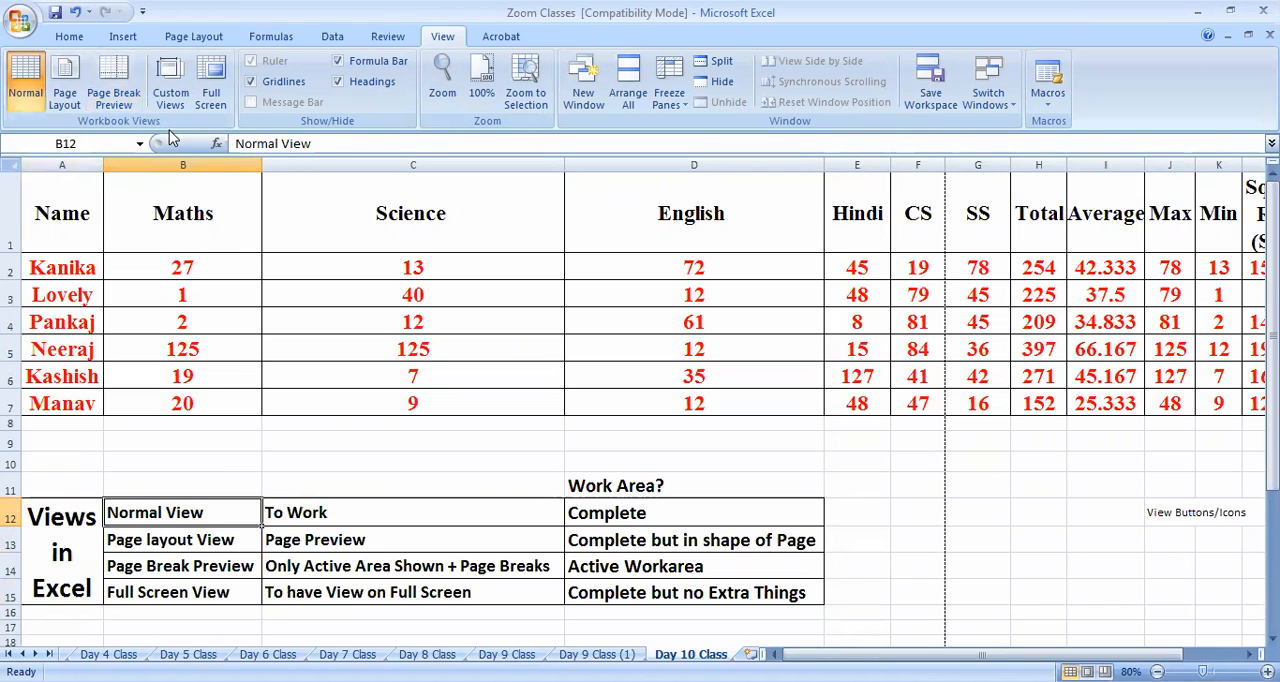
left_click(432, 477)
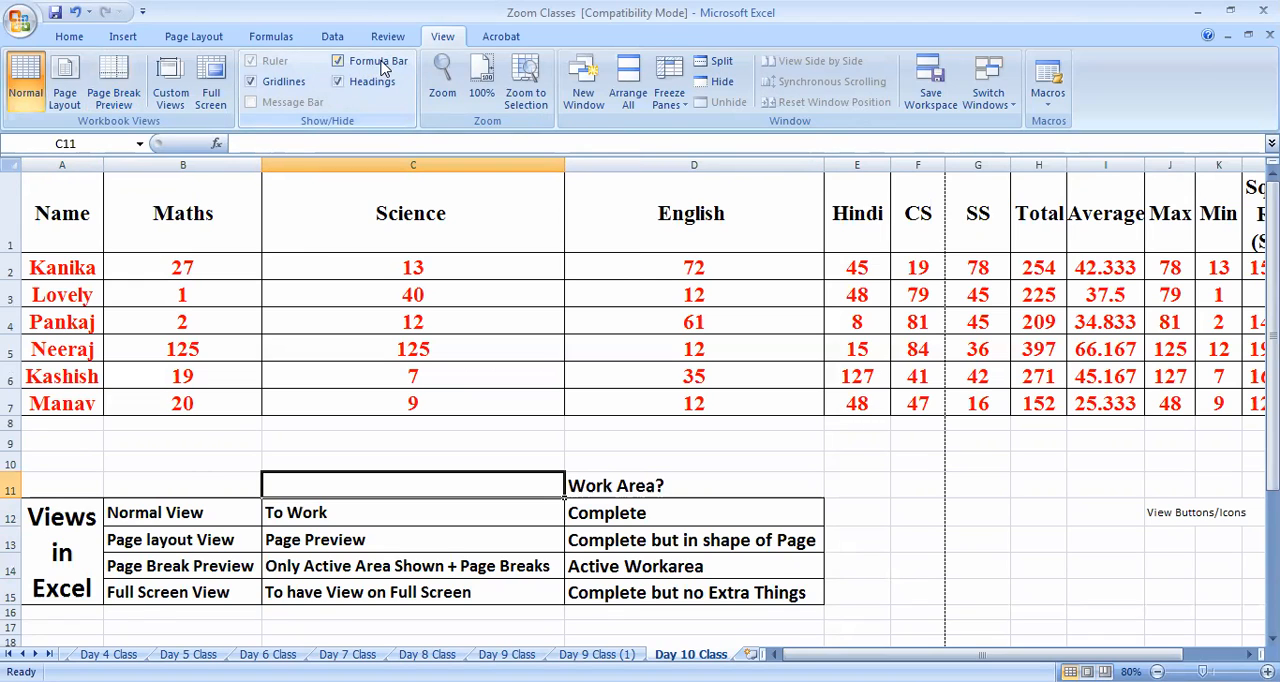
Hide and show the formula bar twice to demonstrate its display option
left_click(252, 142)
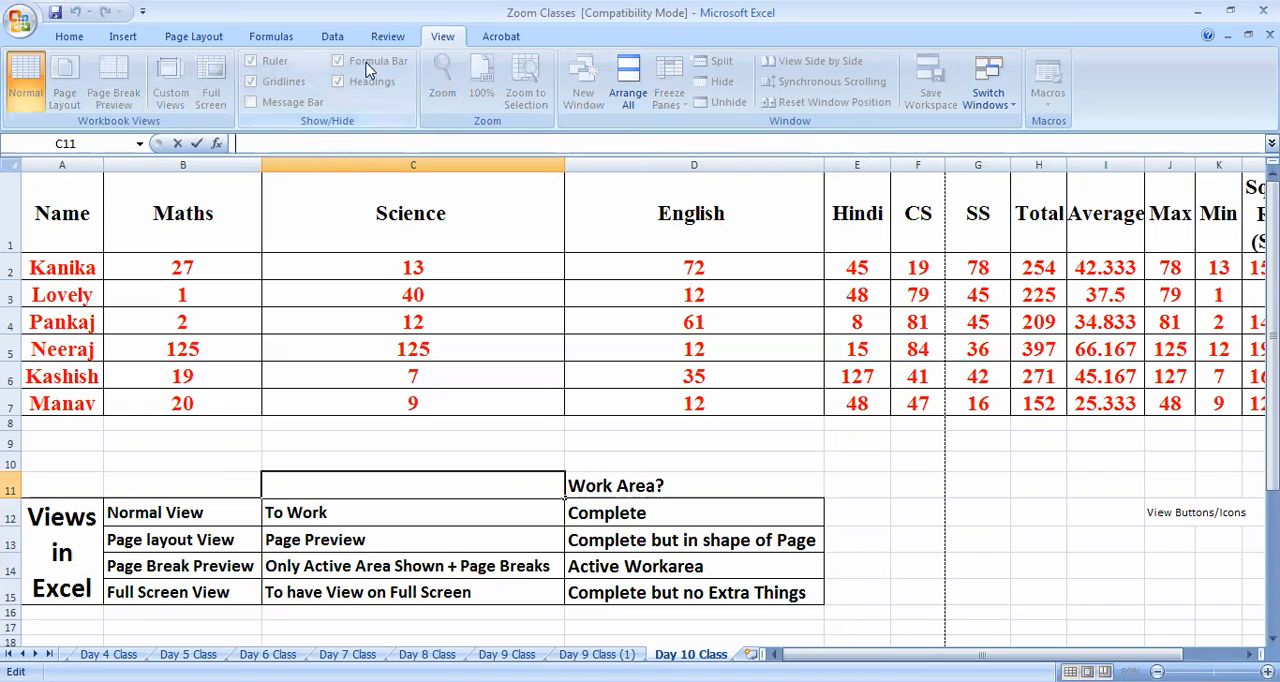
left_click(371, 214)
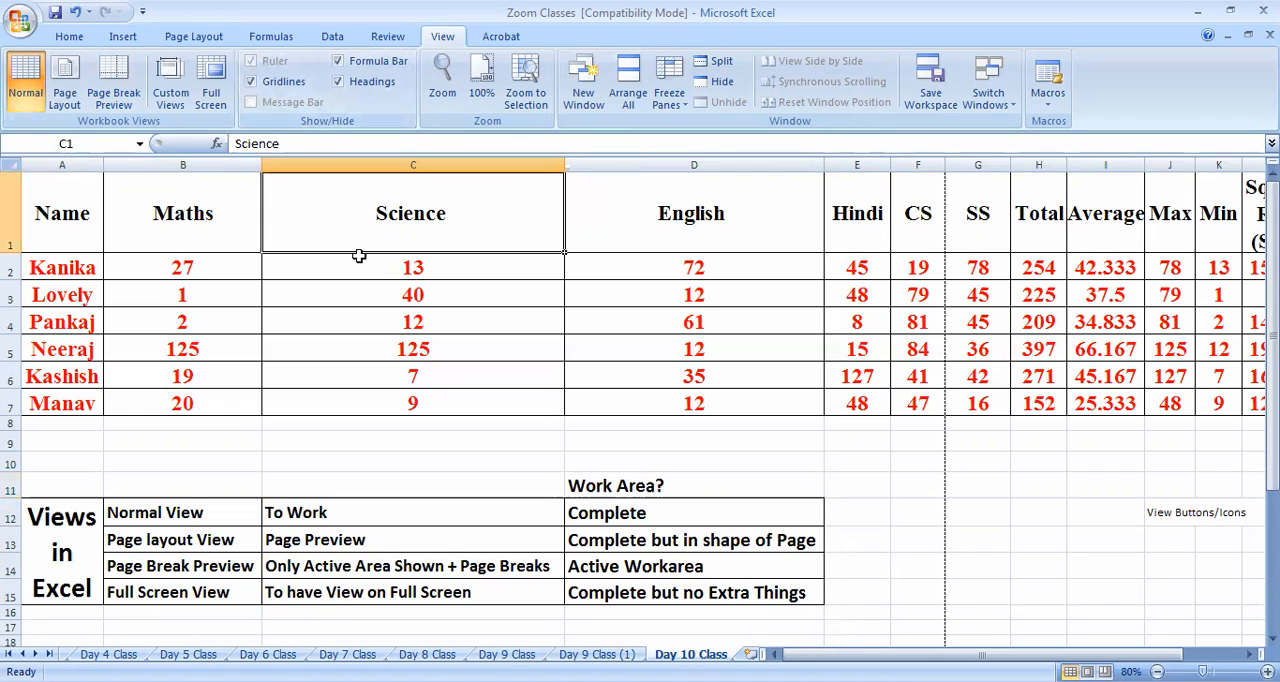
left_click(371, 66)
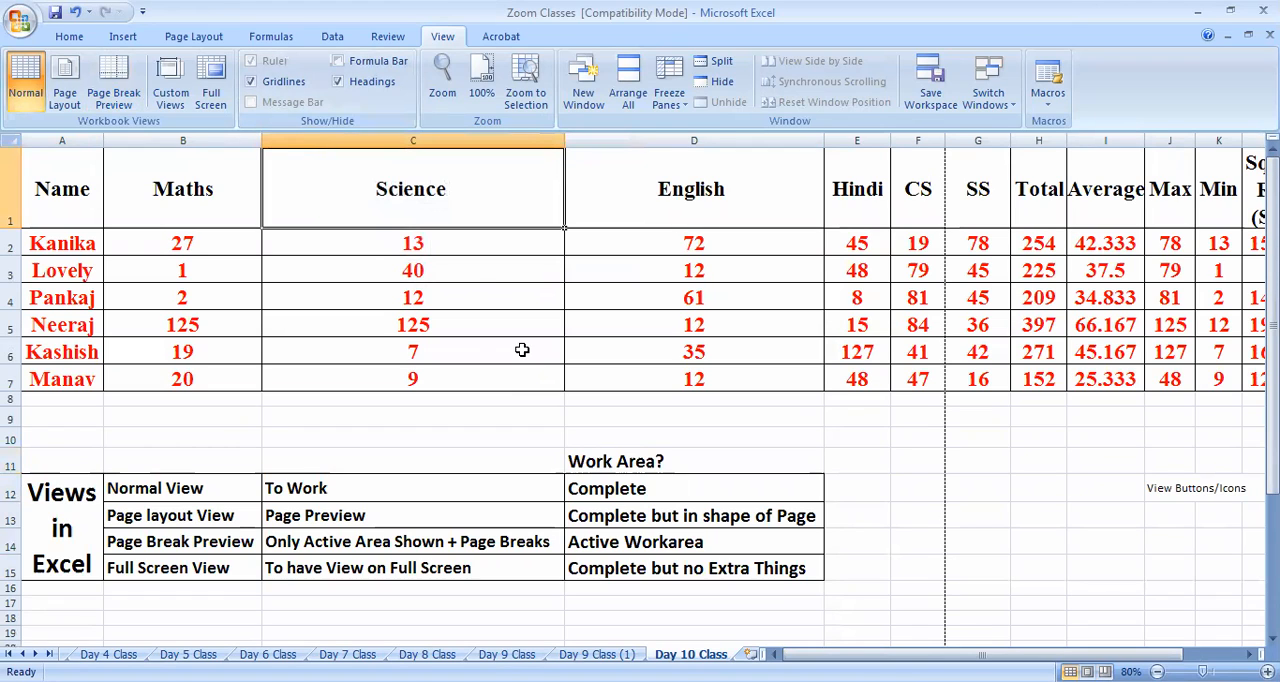
left_click(378, 64)
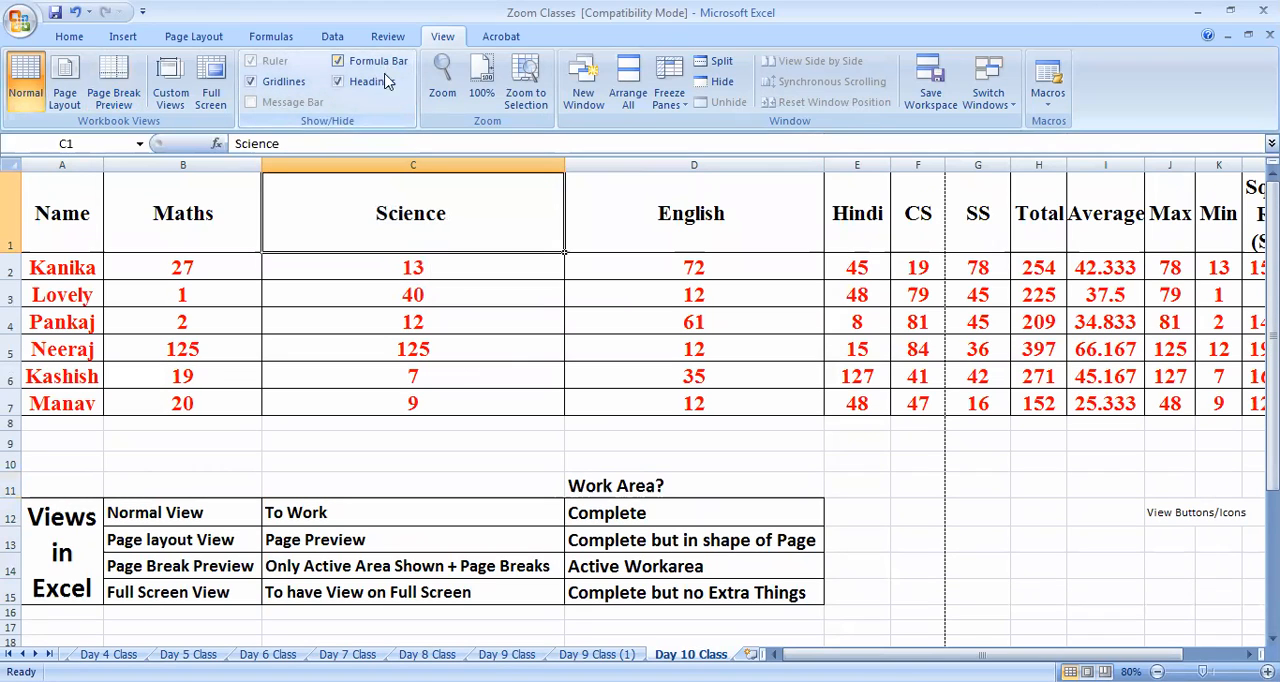
left_click(378, 64)
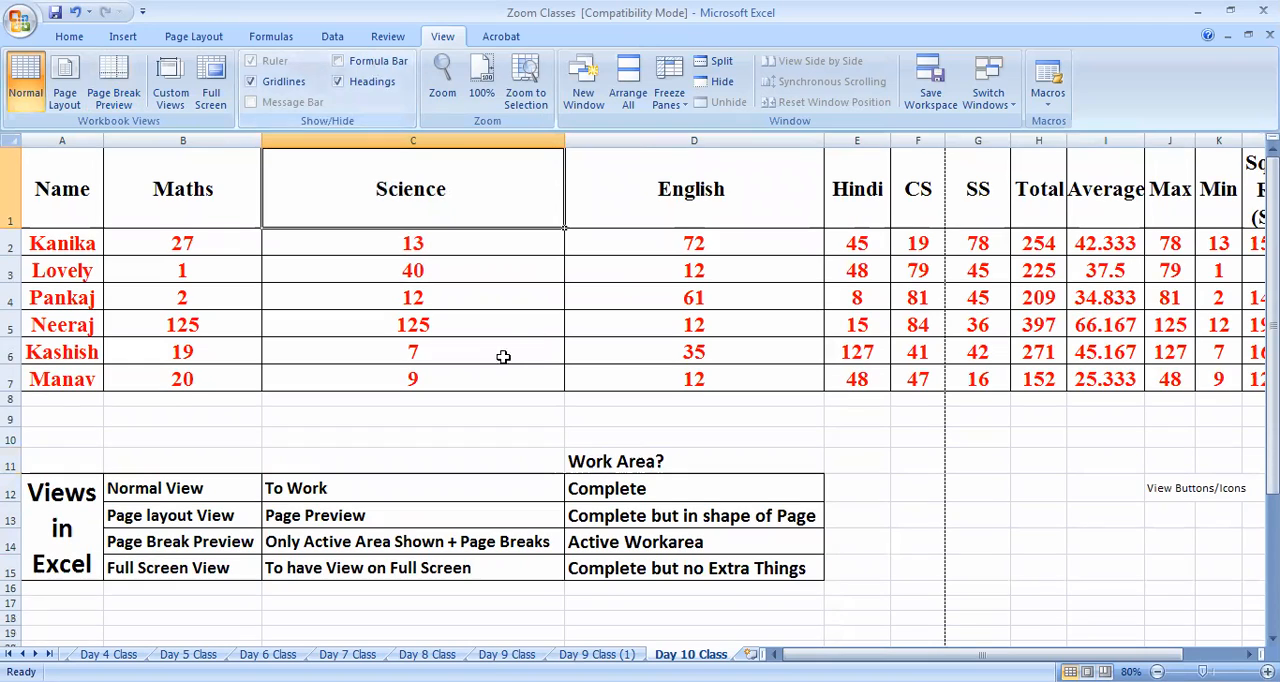
left_click(360, 62)
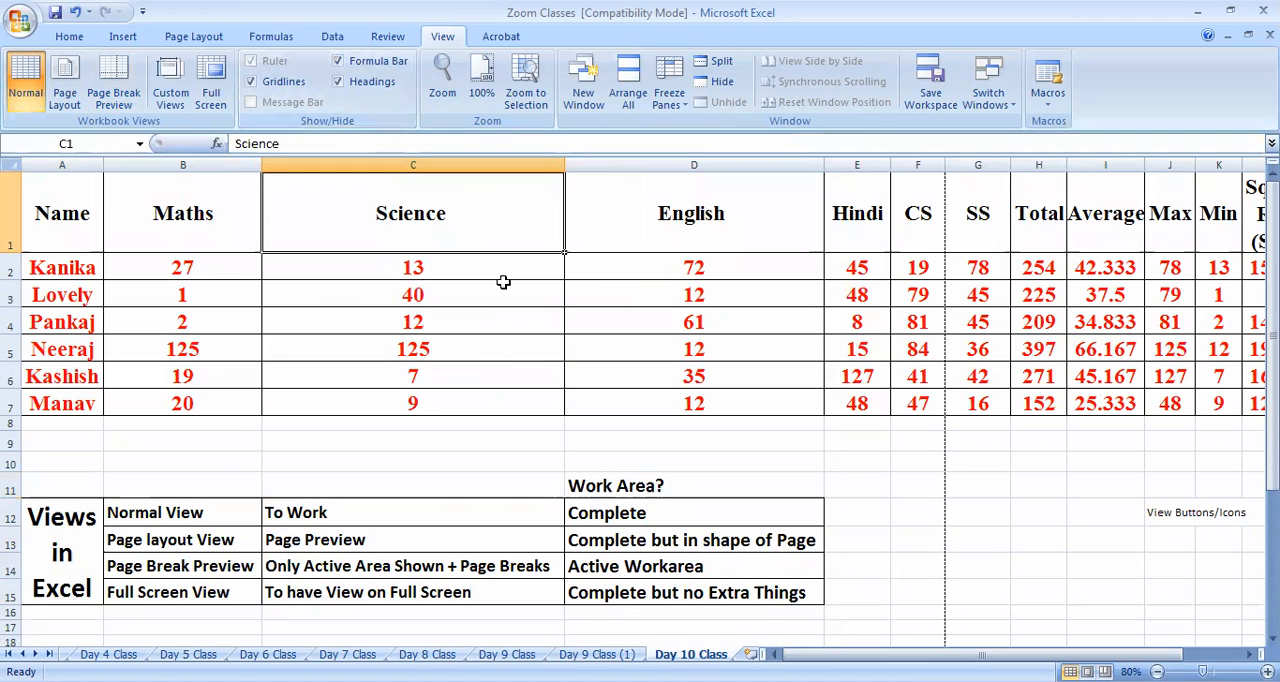
Select the blank range C21:D29 and hide the sheet's gridlines
left_click(283, 87)
left_click(284, 88)
scroll(404, 486, "down", 2)
left_click_drag(473, 465, 787, 588)
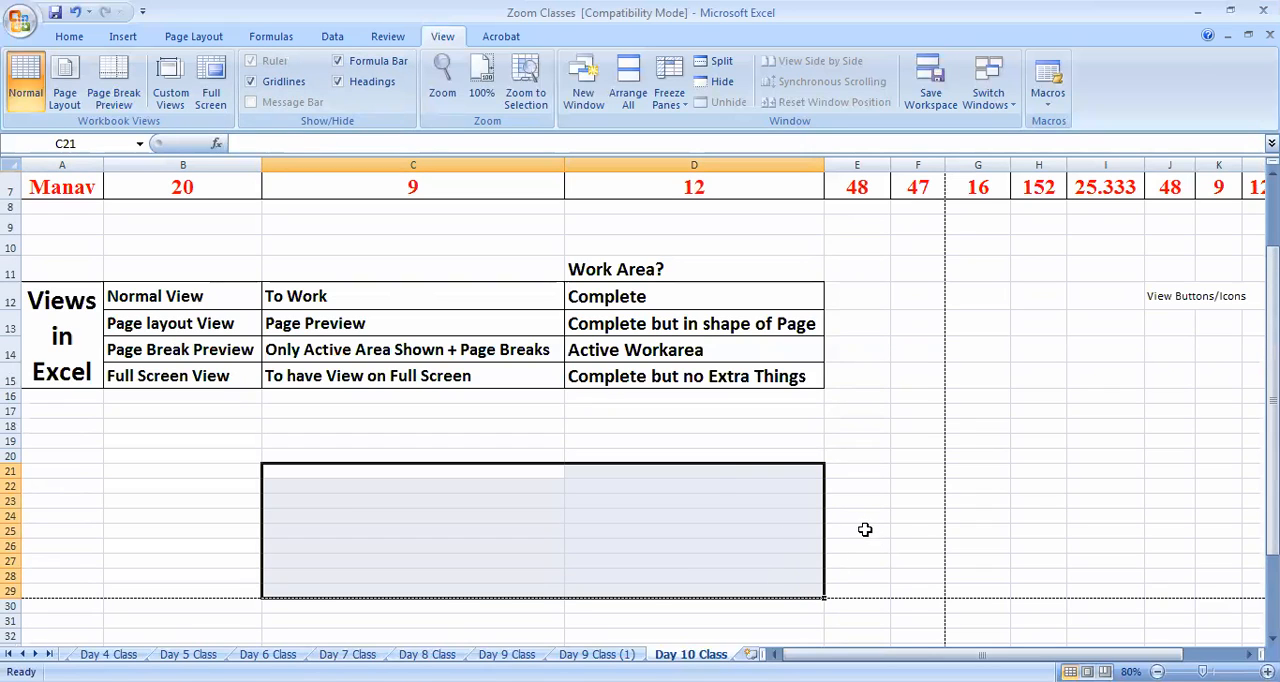
left_click(281, 88)
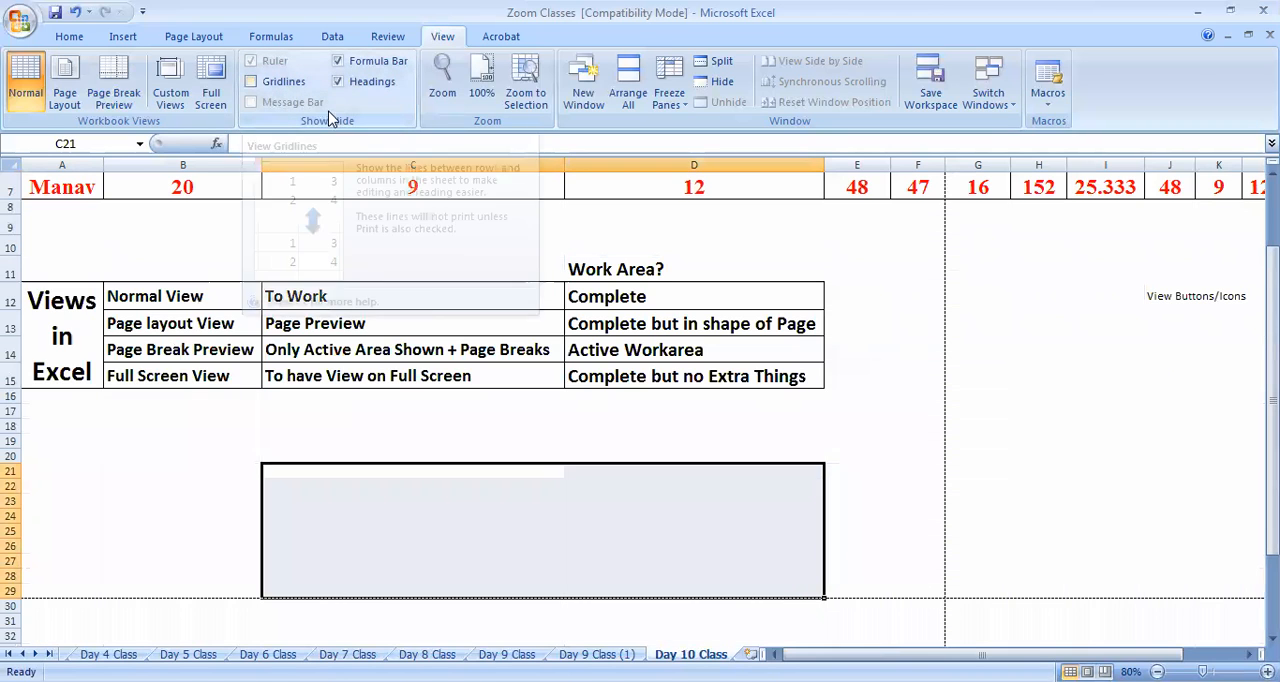
Examine blank cells below the views table without gridlines and turn the gridlines back on
left_click(192, 466)
scroll(612, 568, "up", 2)
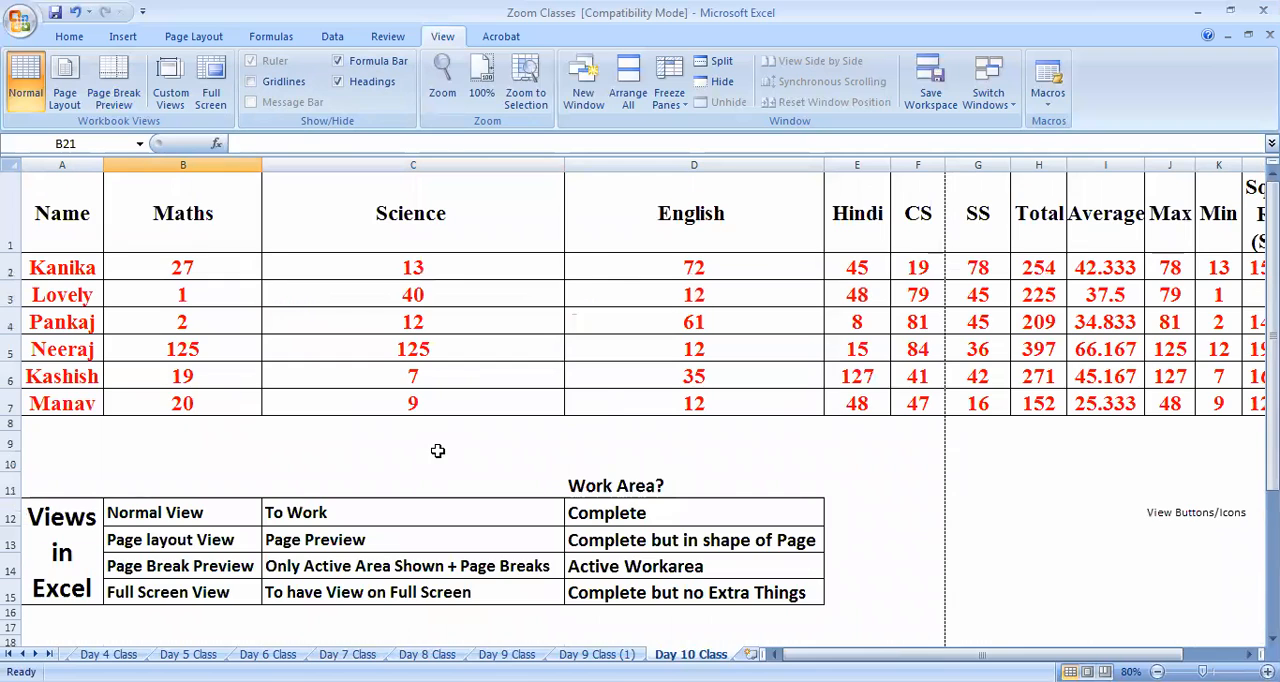
scroll(450, 458, "down", 4)
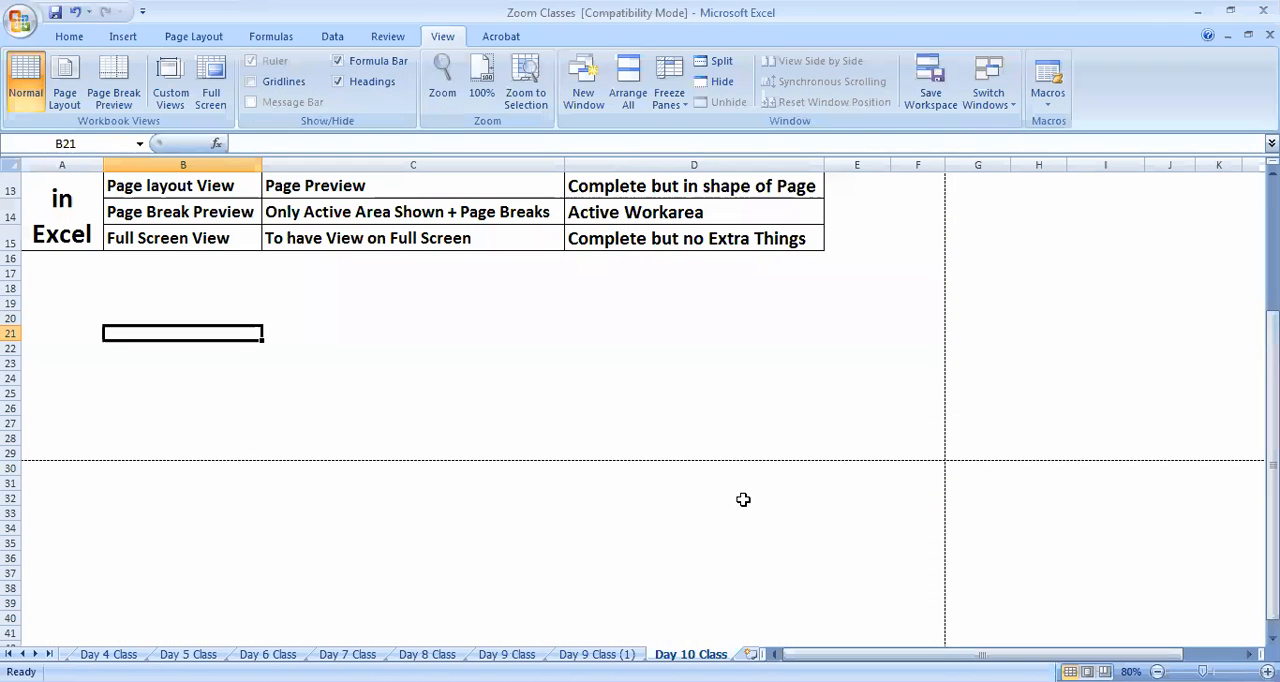
left_click(743, 360)
left_click(750, 330)
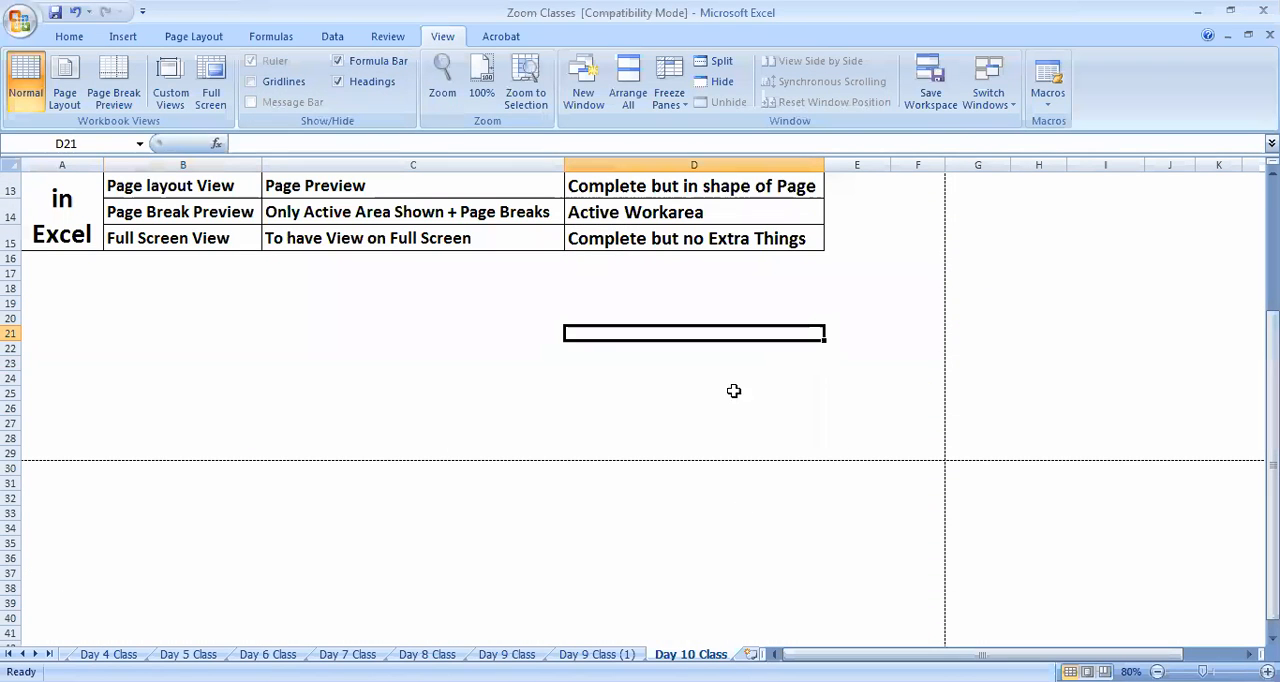
left_click(473, 389)
left_click(512, 350)
left_click(752, 318)
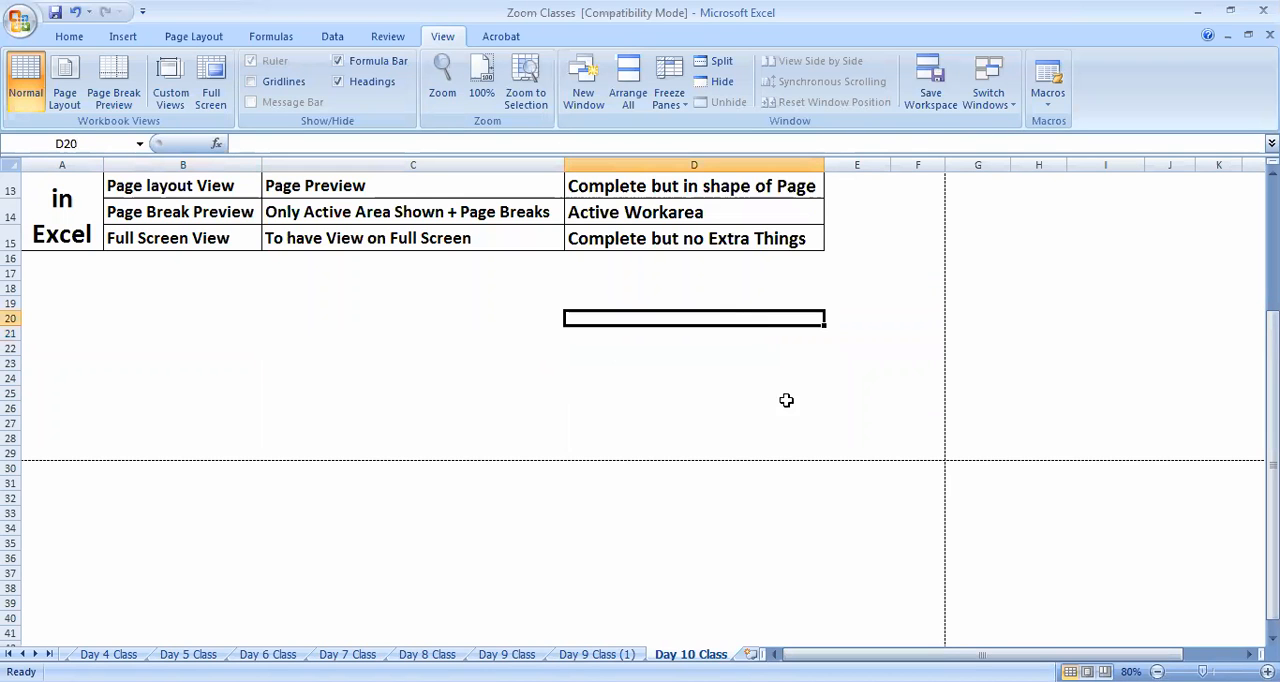
left_click(1048, 352)
scroll(762, 443, "up", 2)
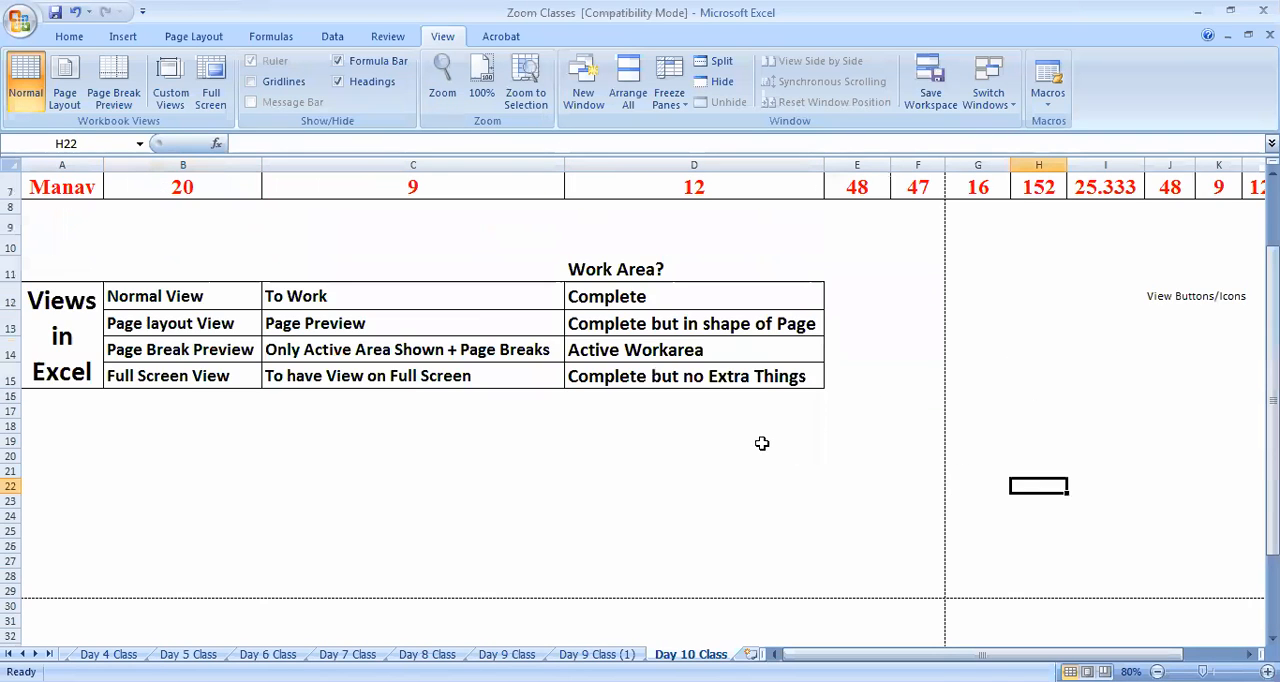
scroll(640, 503, "up", 2)
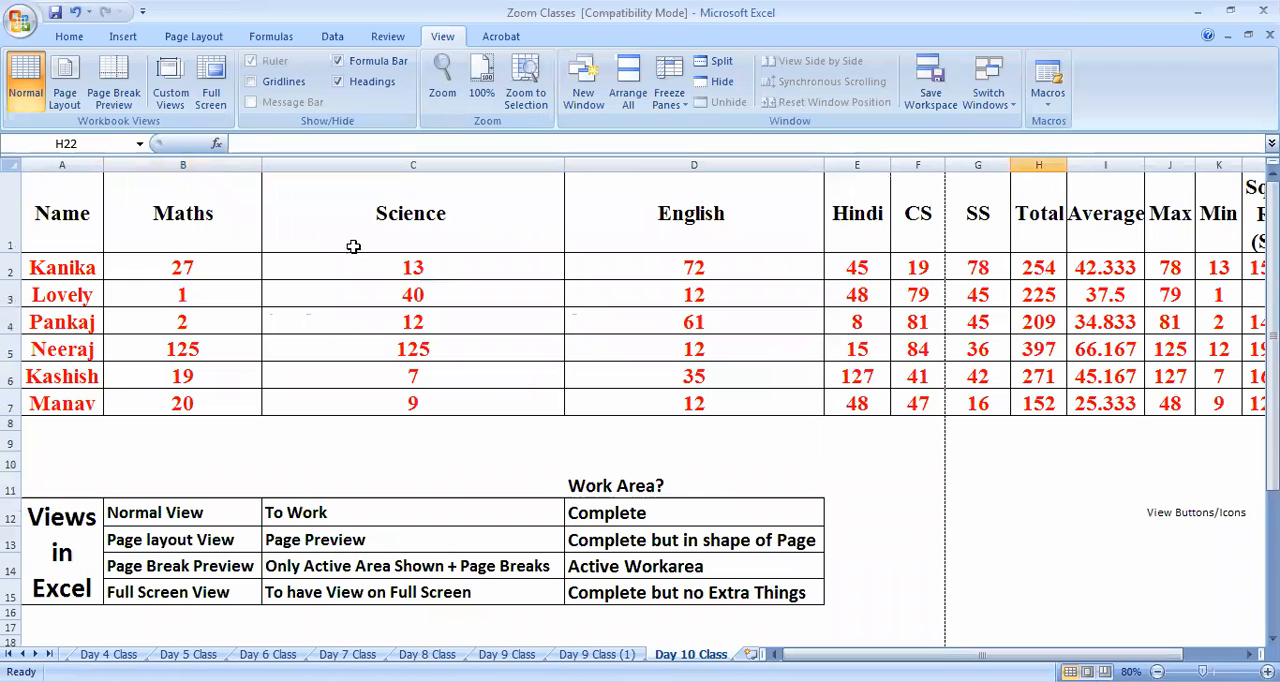
left_click(268, 82)
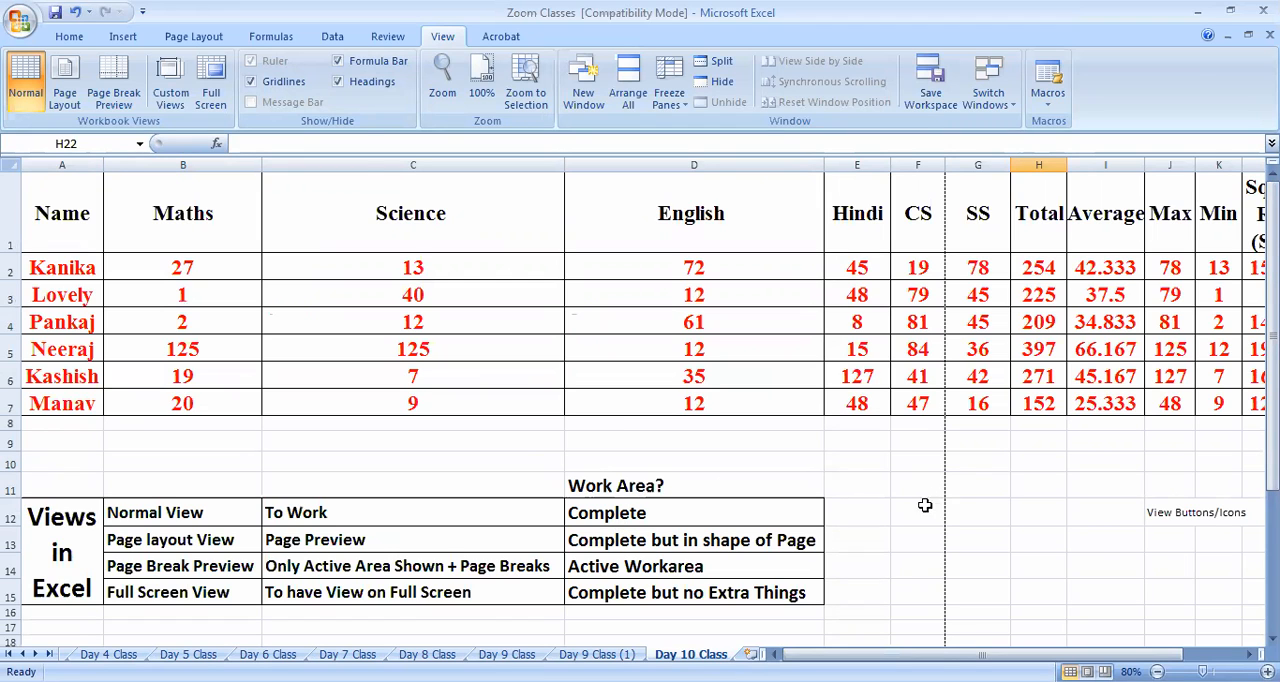
Hide and show the row and column headings twice to demonstrate their display option
left_click(371, 84)
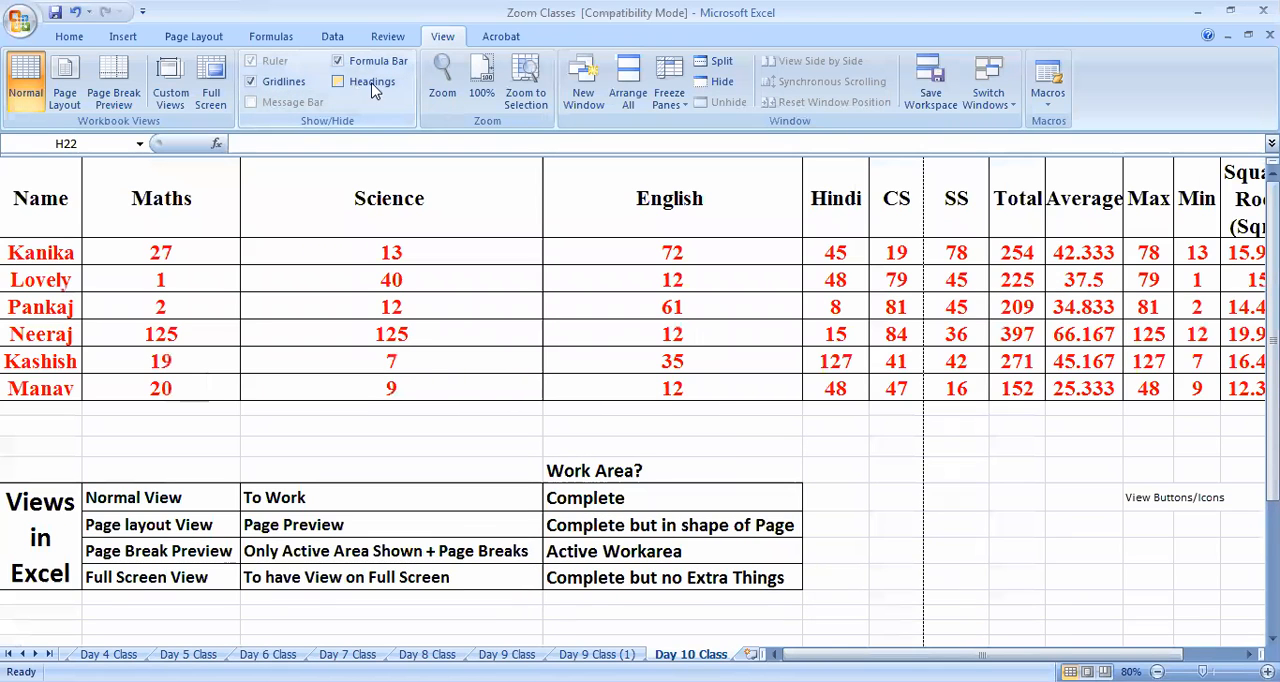
left_click(371, 84)
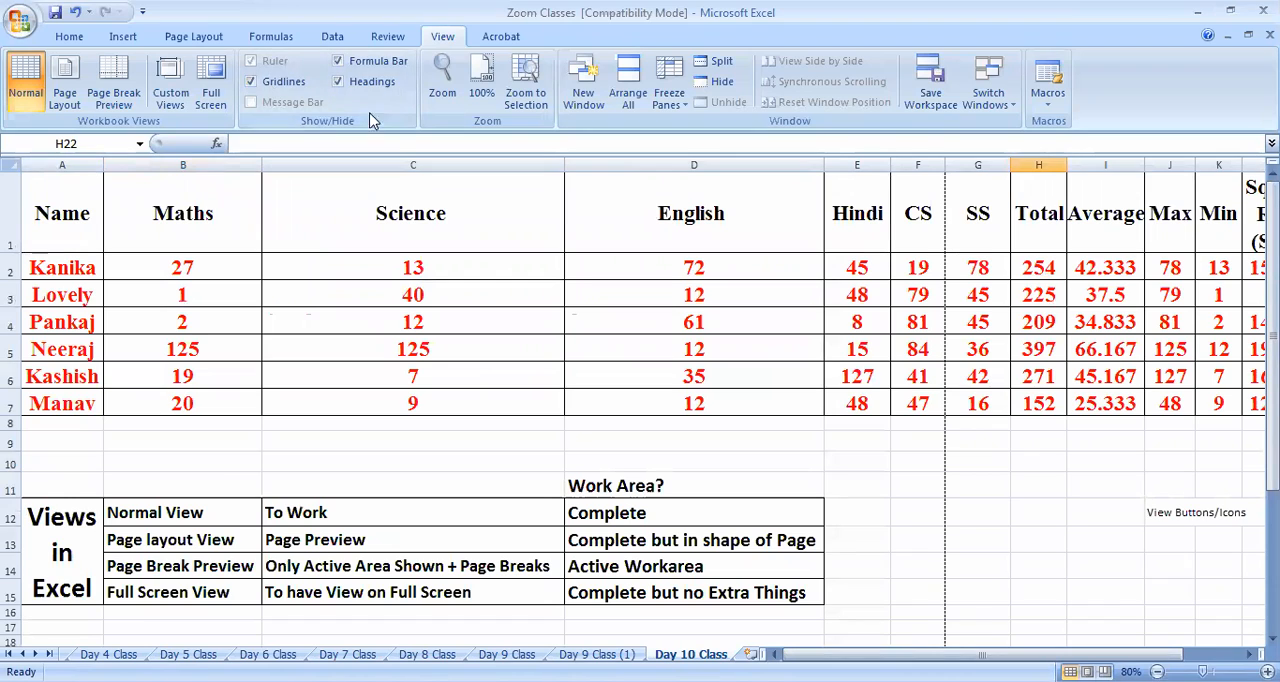
left_click(373, 86)
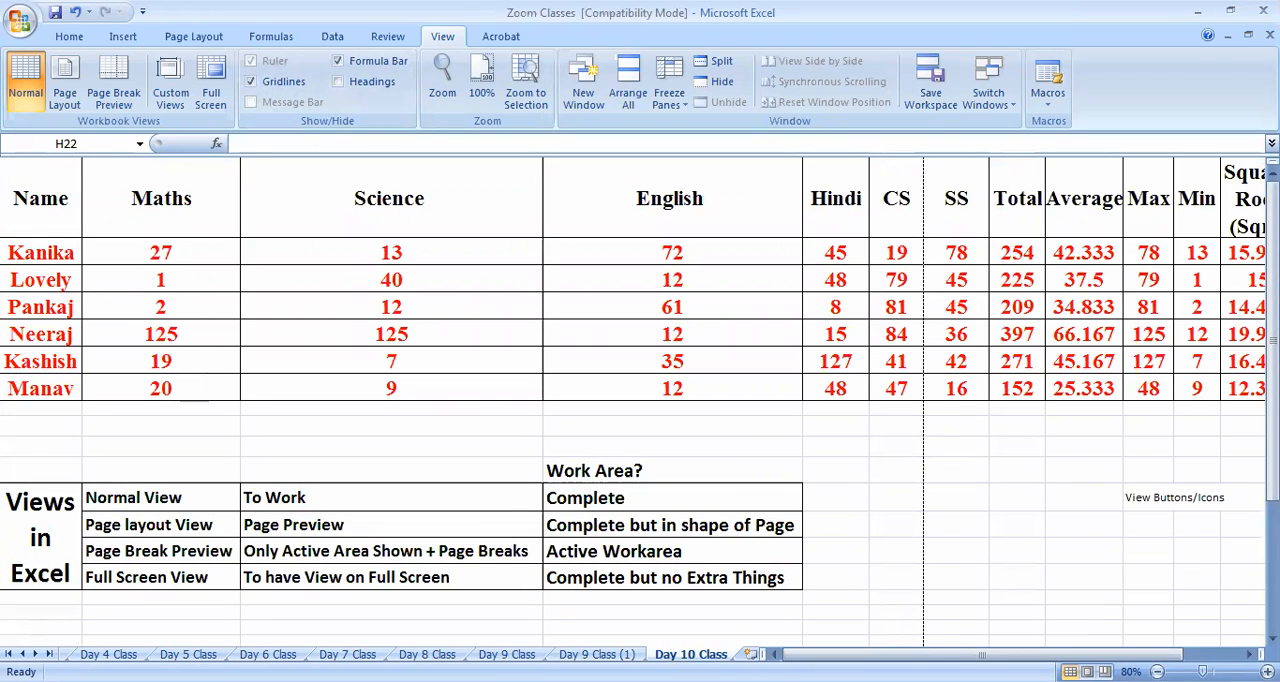
left_click(366, 84)
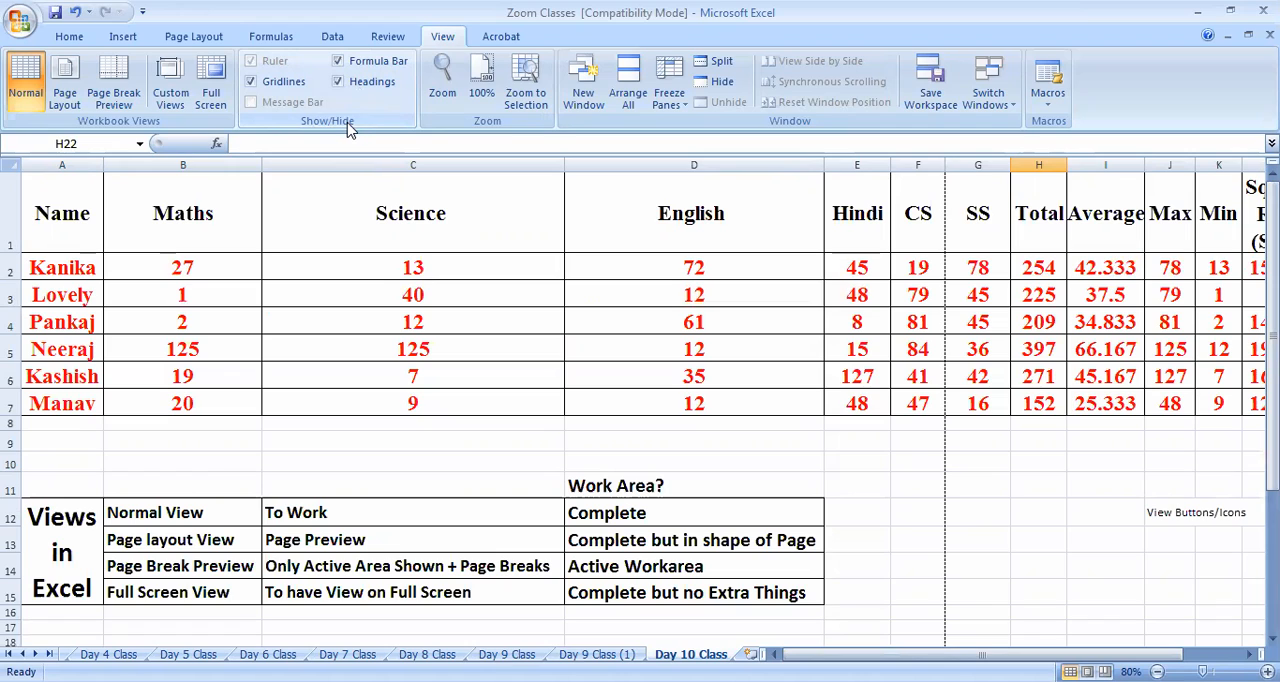
left_click(443, 351)
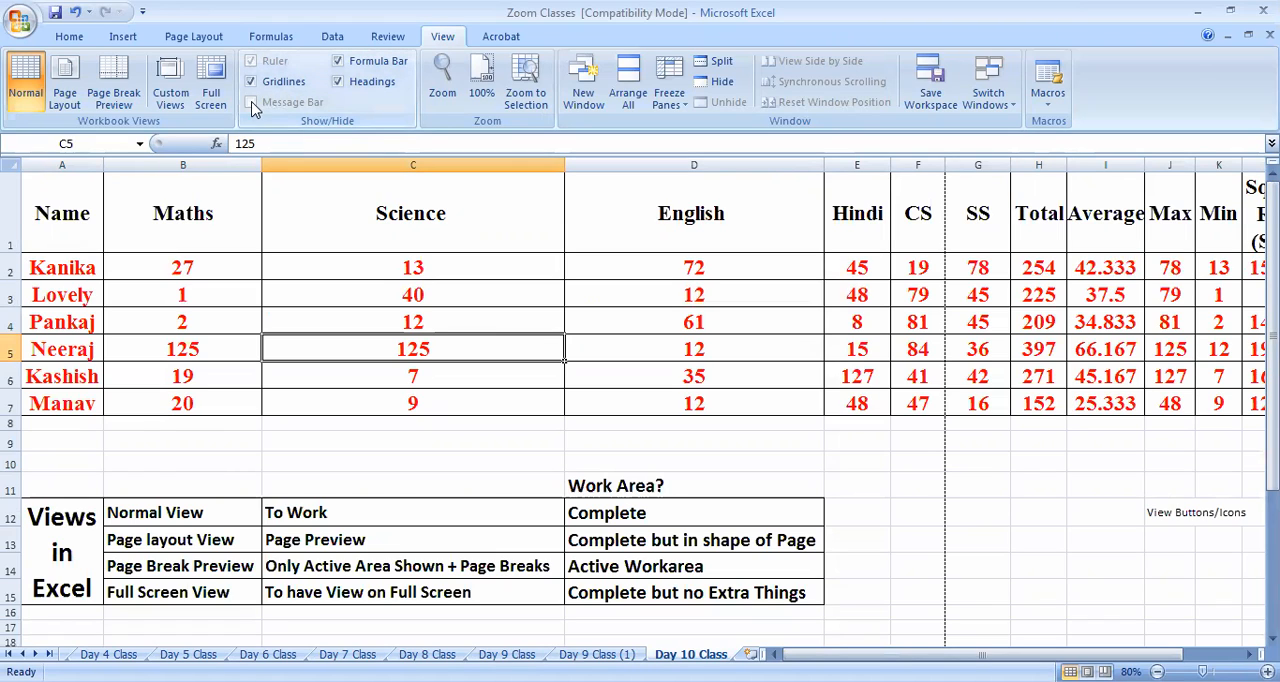
left_click(518, 398)
left_click(422, 318)
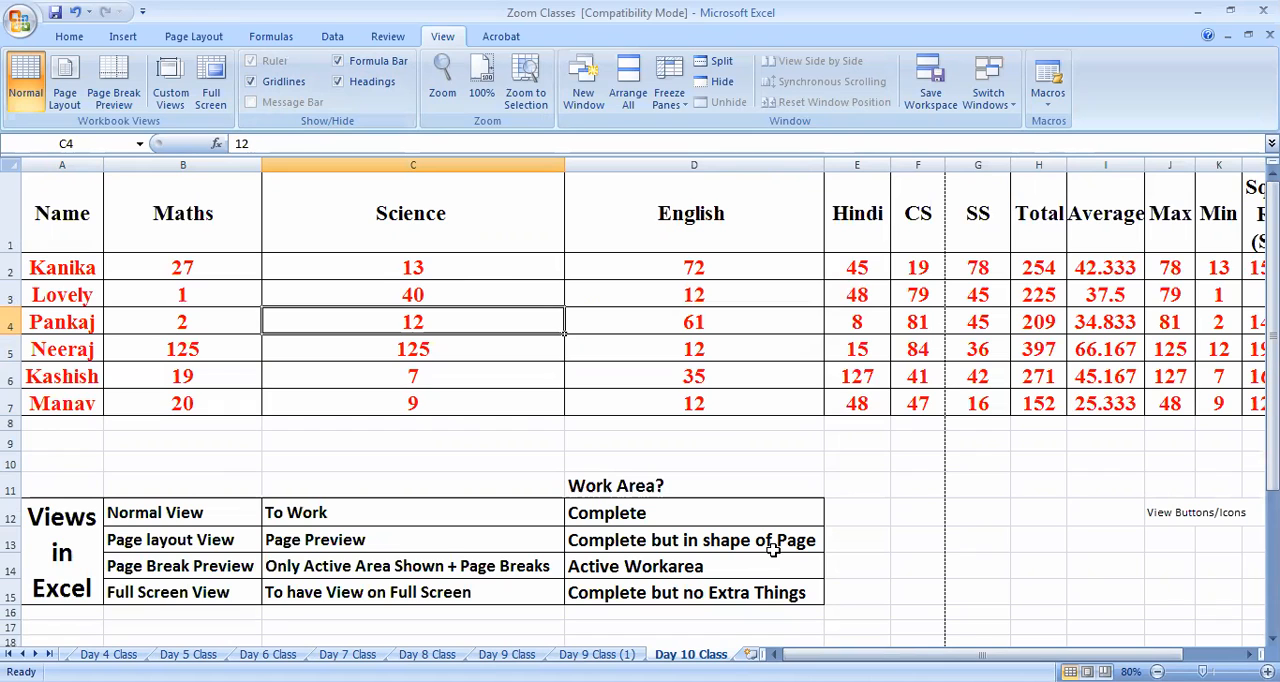
Magnify the sheet to 200% with the Zoom options and restore it to 100%
left_click(487, 478)
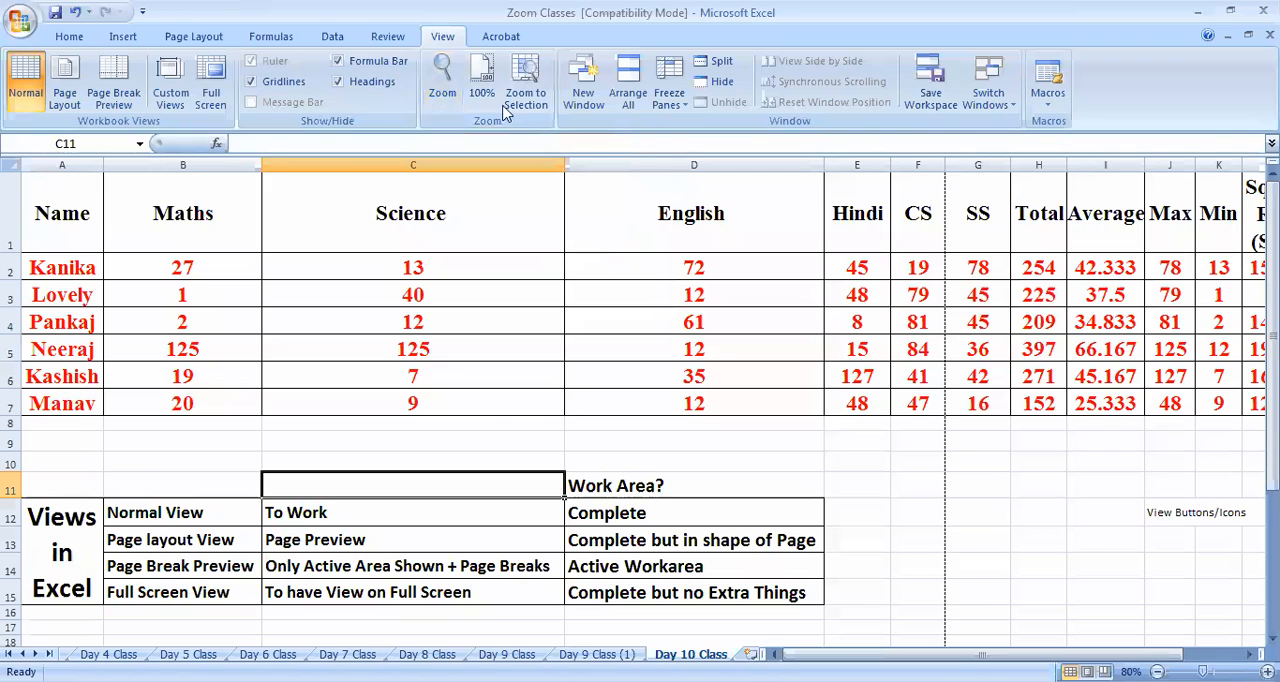
left_click(442, 78)
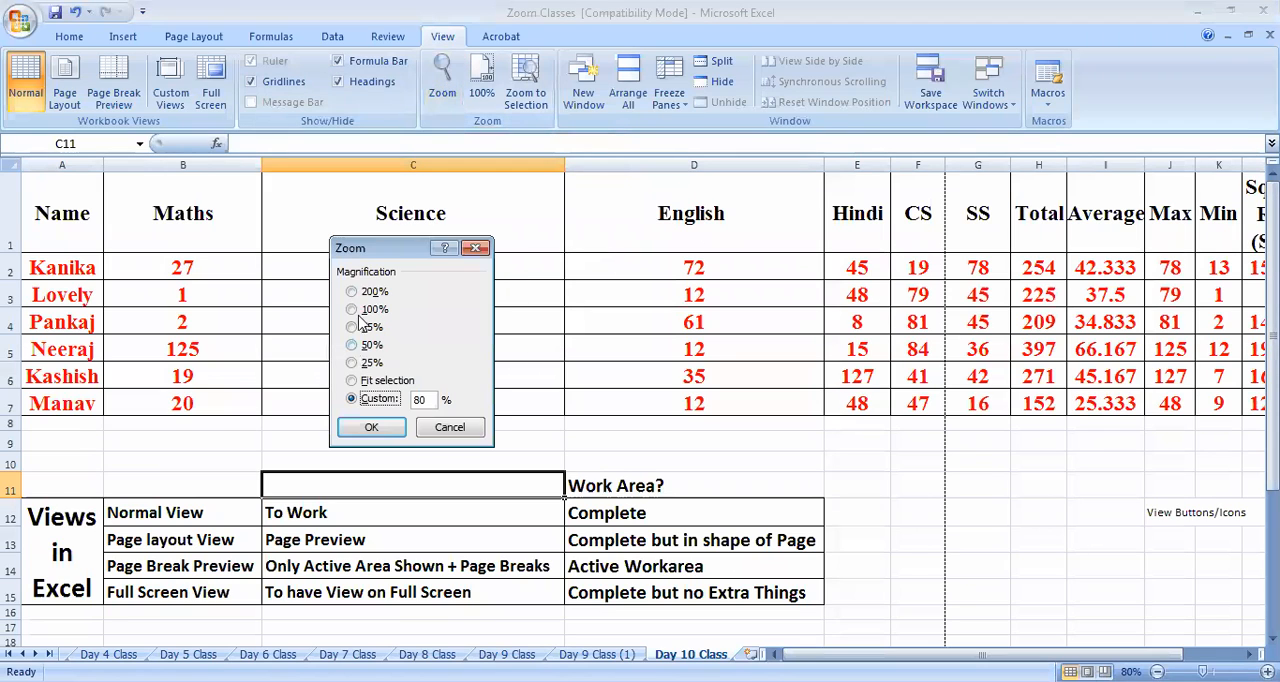
double_click(428, 400)
left_click(372, 292)
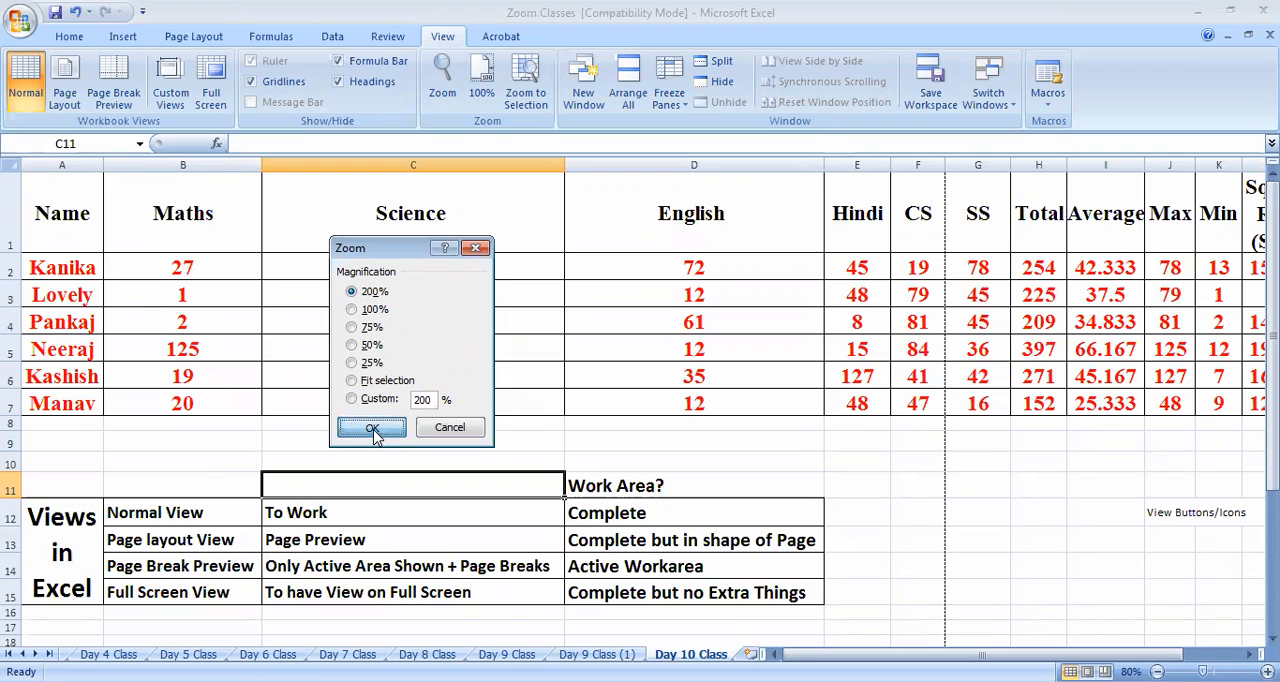
key("Return")
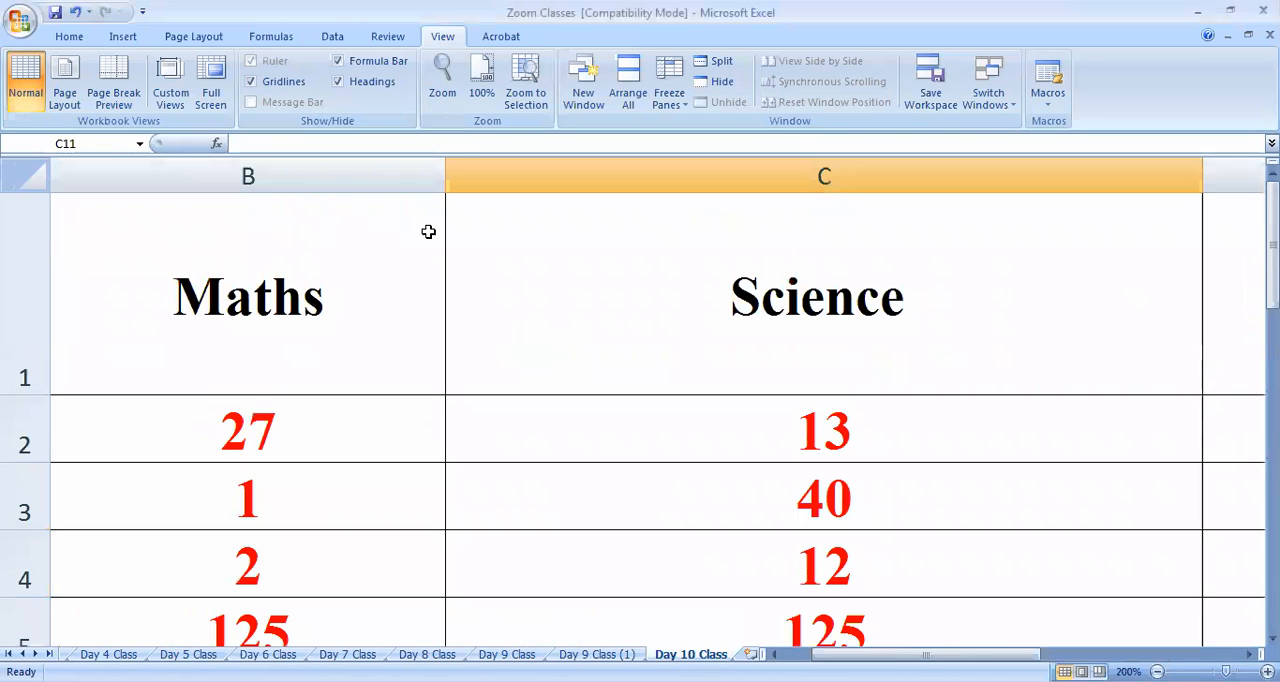
left_click(482, 82)
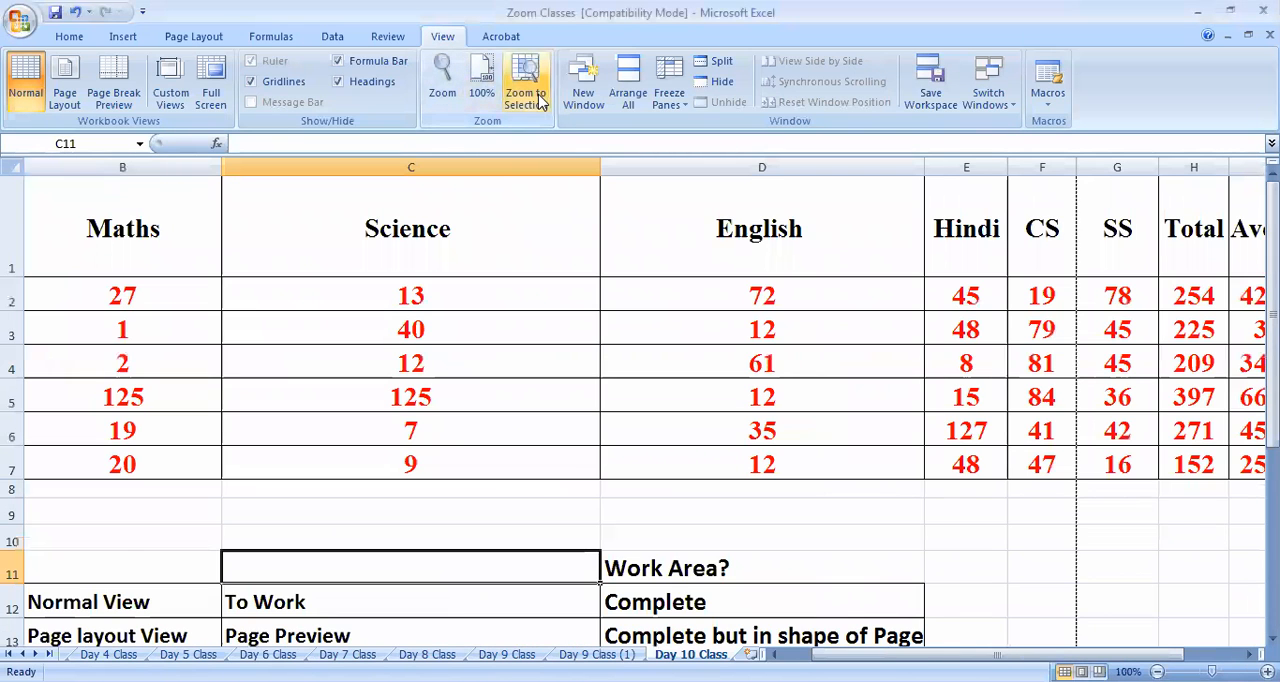
Zoom the sheet to the selected cell C11, reapply Fit selection from the Zoom options, and return to 100%
left_click(530, 92)
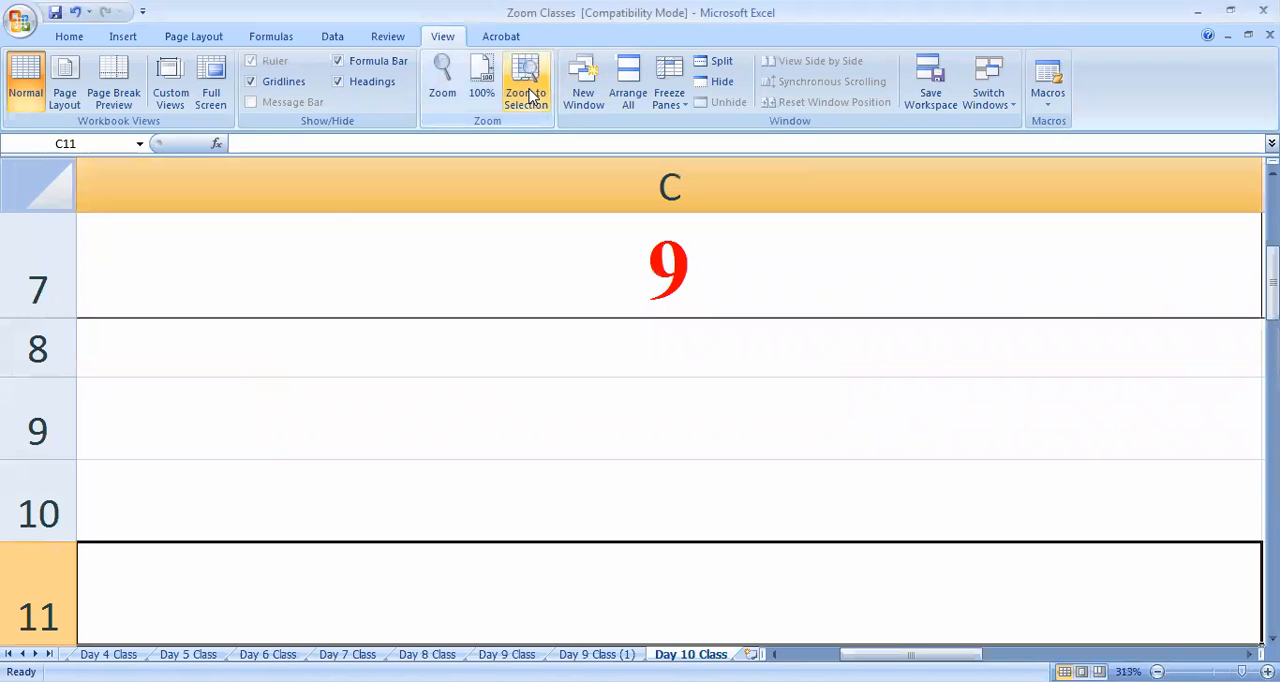
left_click(440, 80)
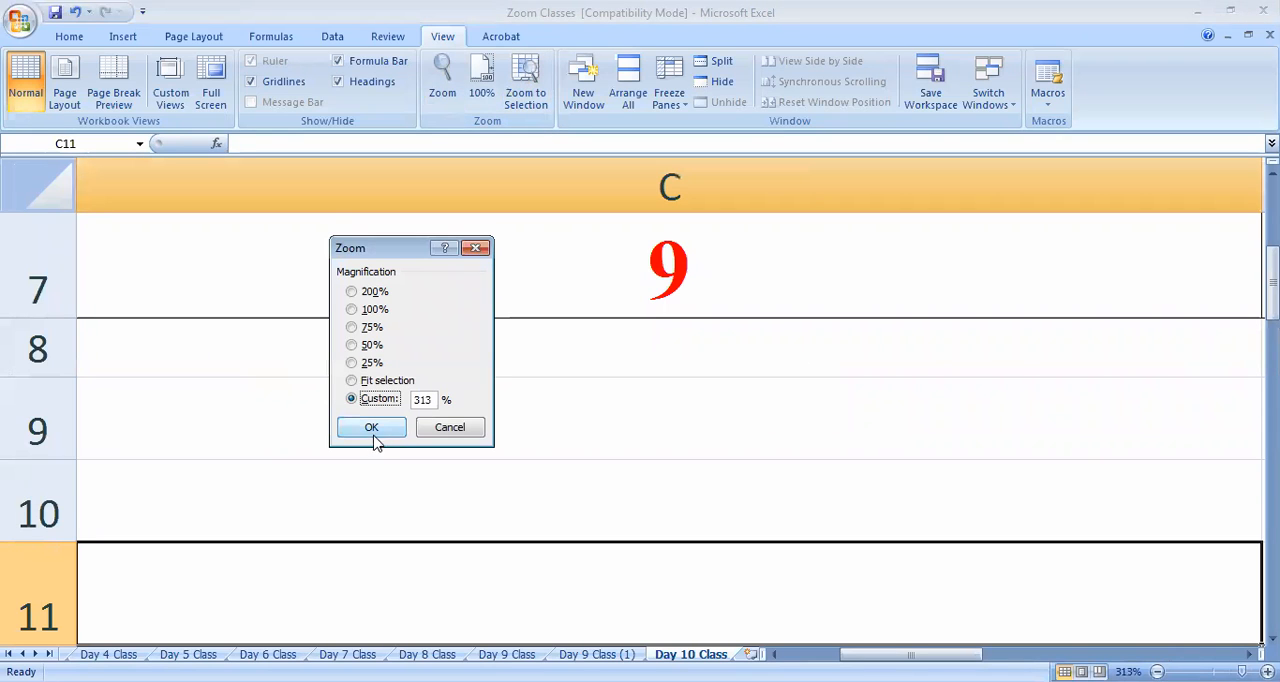
left_click(383, 382)
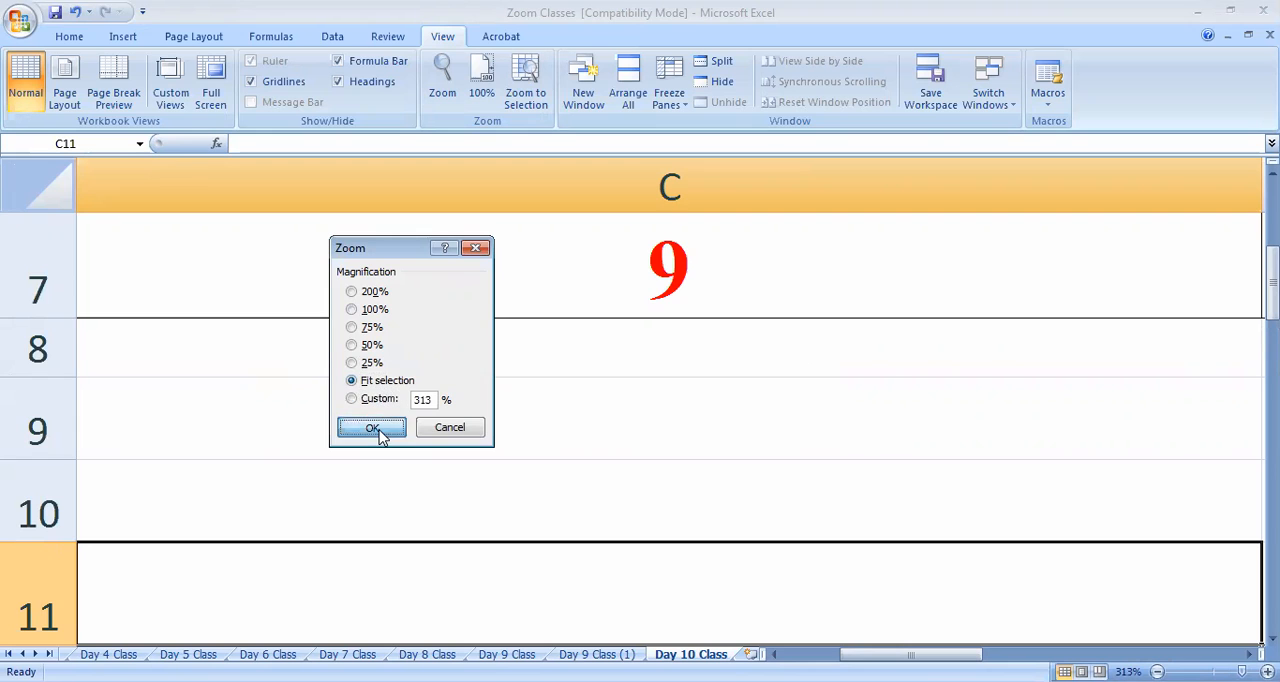
key("Return")
left_click(481, 80)
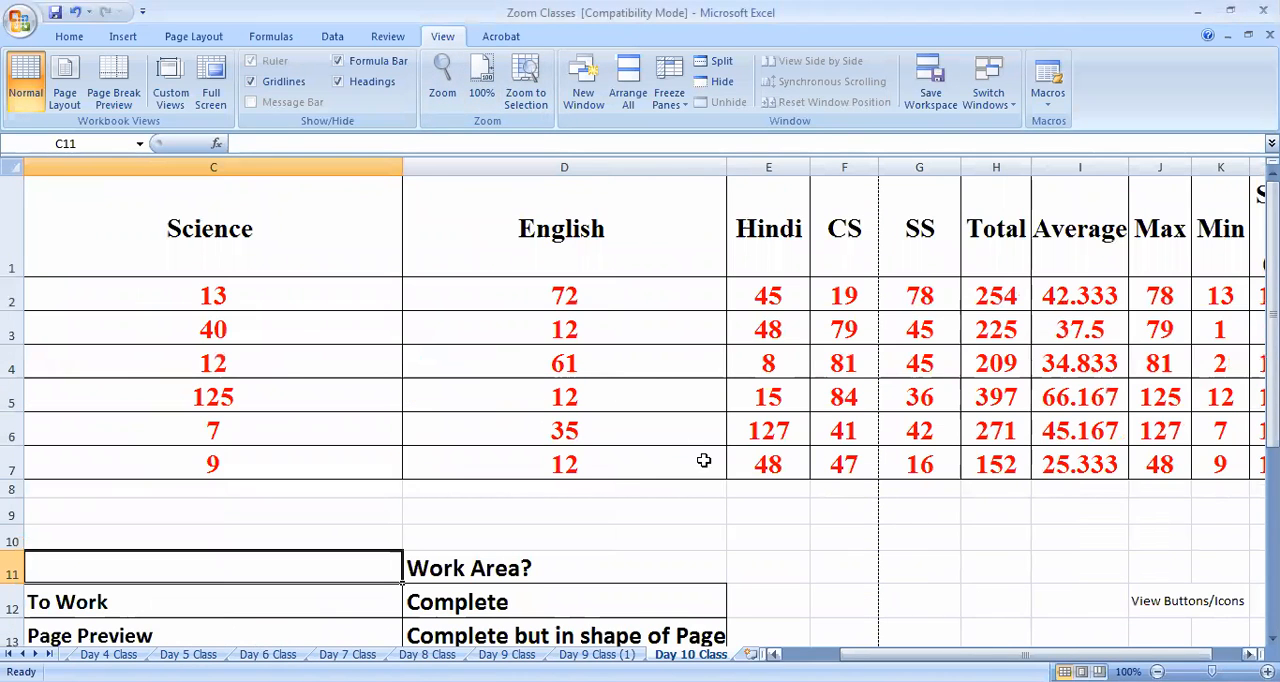
Zoom to the "Work Area?" heading in D11, look over the entries below it, and restore 100% zoom
scroll(585, 479, "down", 1)
left_click(514, 399)
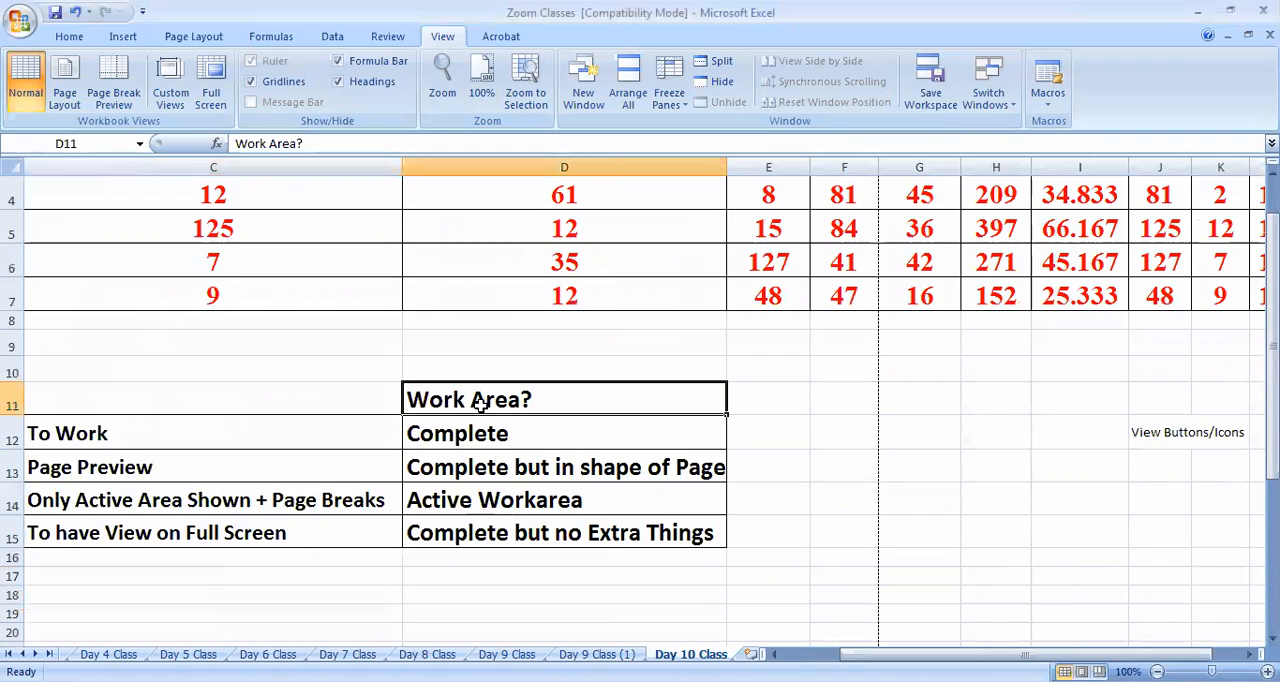
left_click(526, 95)
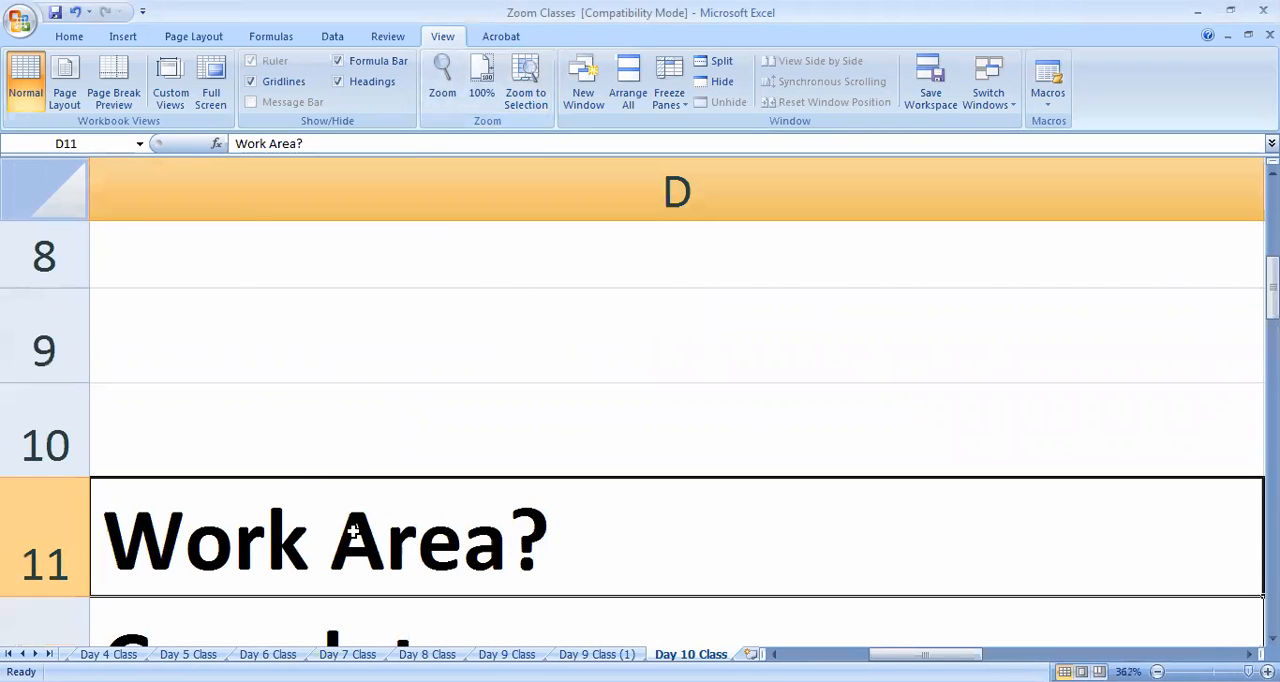
scroll(262, 534, "down", 2)
scroll(250, 520, "up", 1)
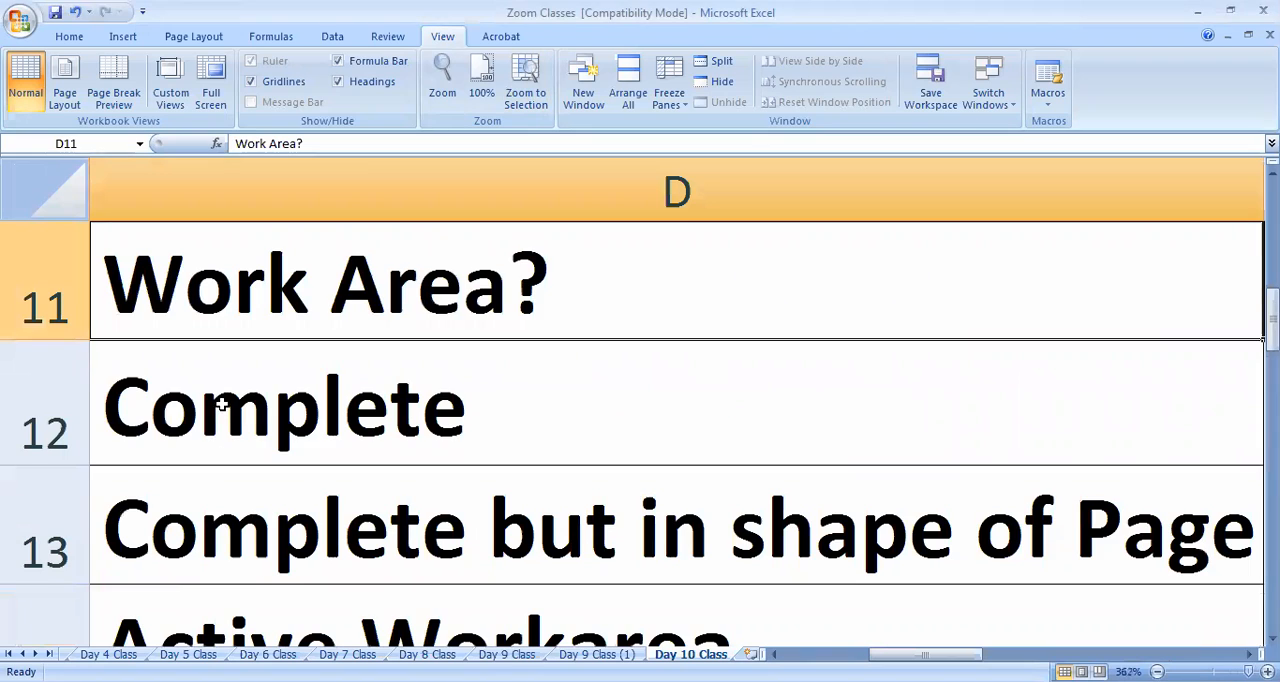
scroll(222, 404, "up", 1)
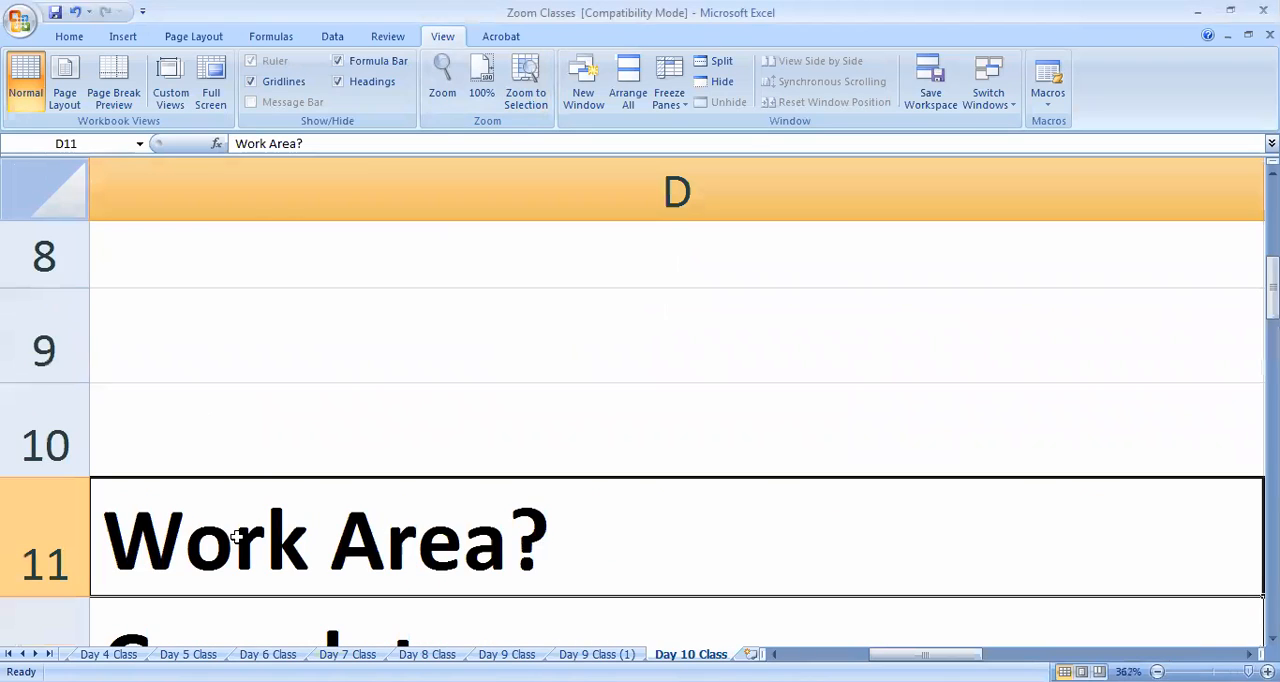
left_click(500, 103)
Select the marks range A1:D7 and zoom the sheet to fit that selection
left_click_drag(900, 642, 888, 611)
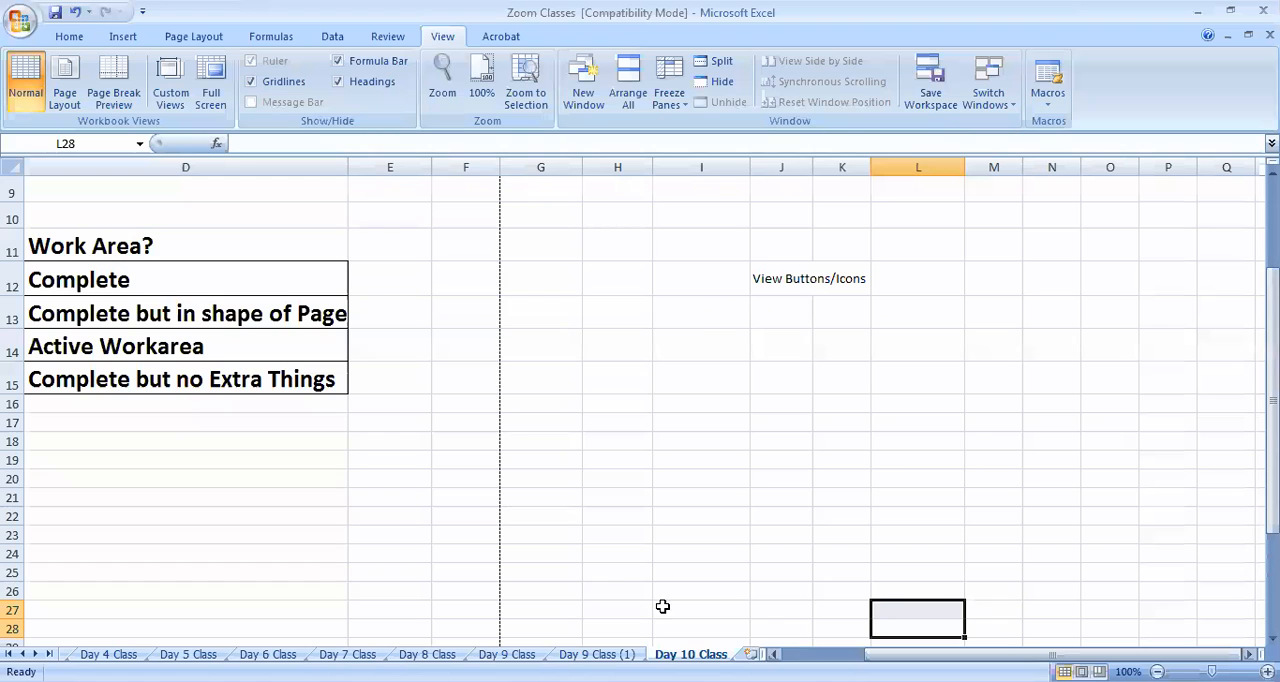
left_click_drag(662, 606, 664, 605)
left_click_drag(1000, 654, 912, 654)
scroll(440, 408, "up", 3)
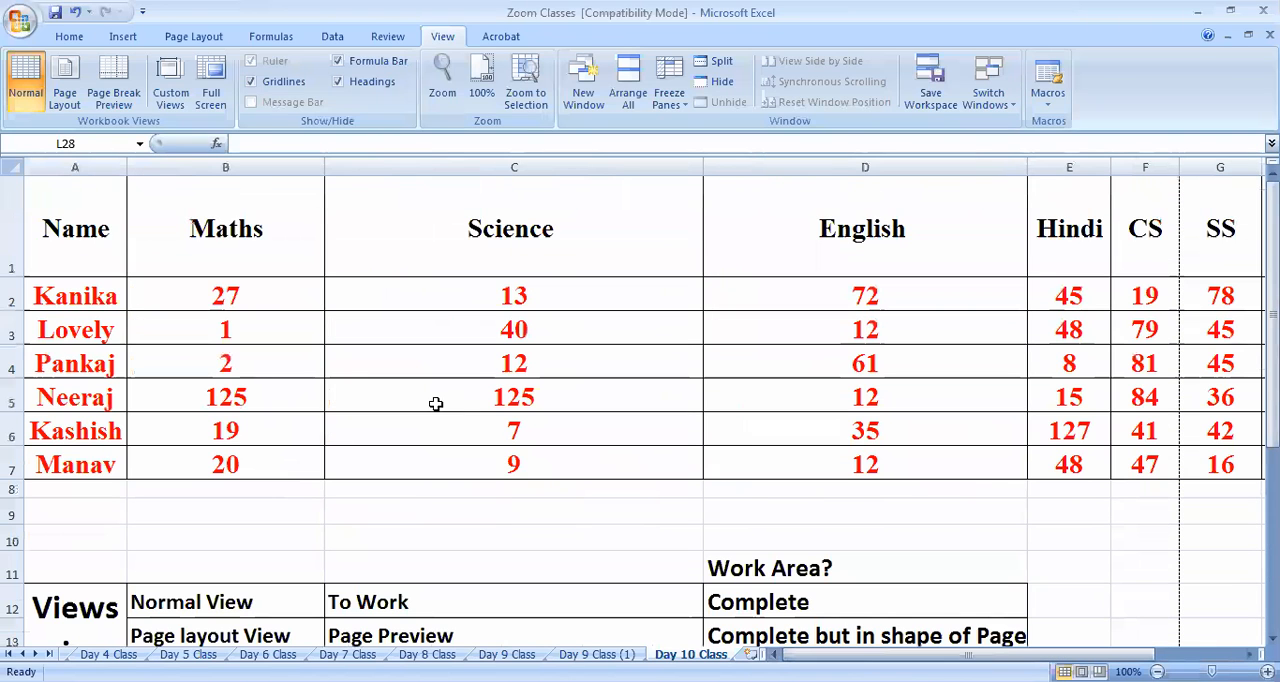
left_click_drag(52, 224, 808, 471)
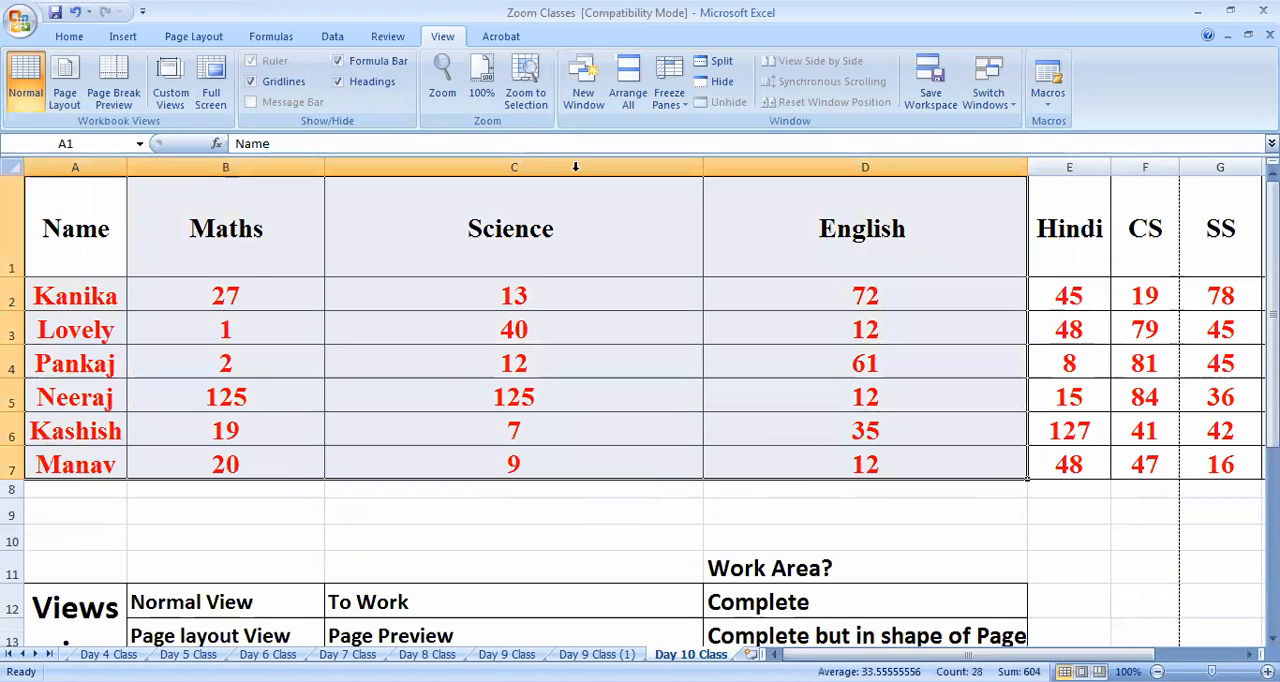
left_click(525, 85)
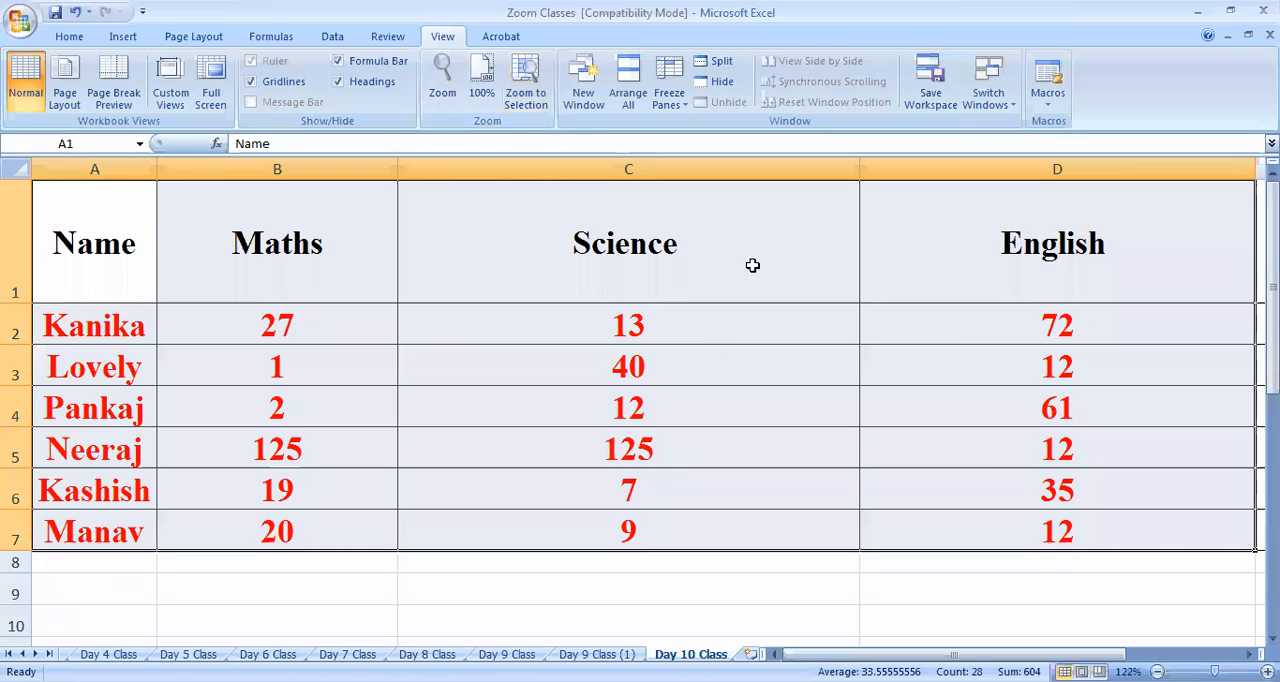
Select cell B2, restore the zoom to 100% and reduce it to 70%
left_click(467, 461)
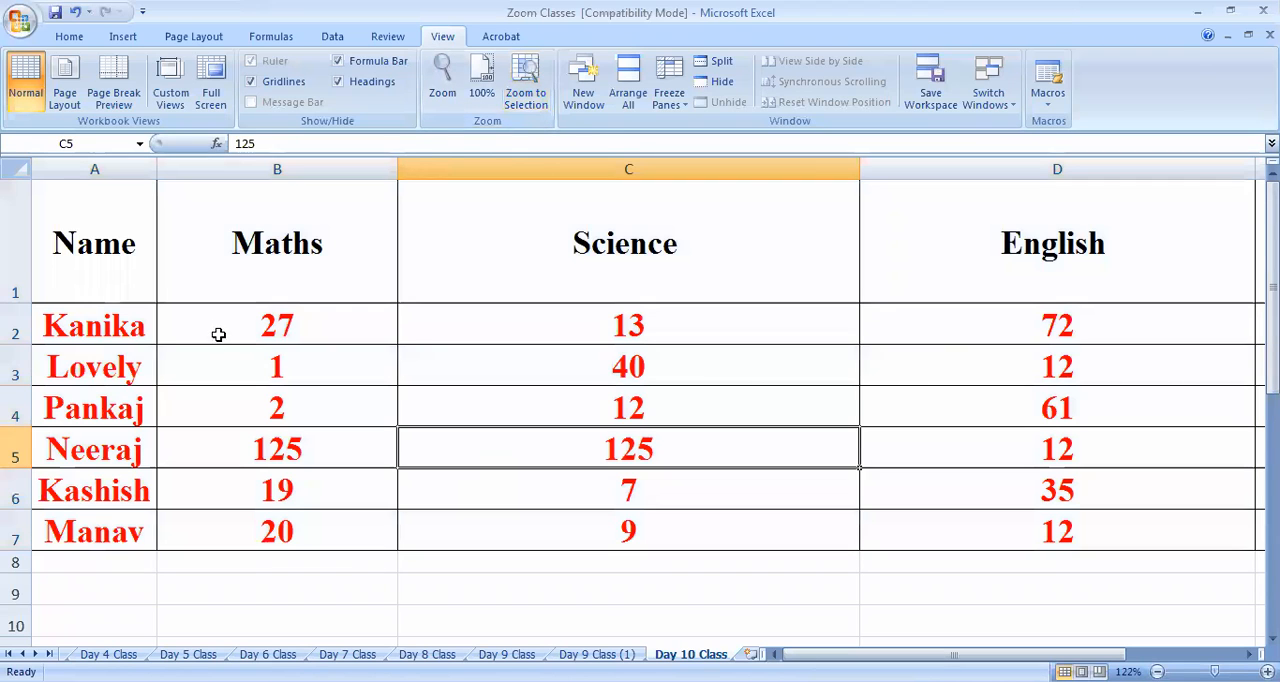
left_click(228, 331)
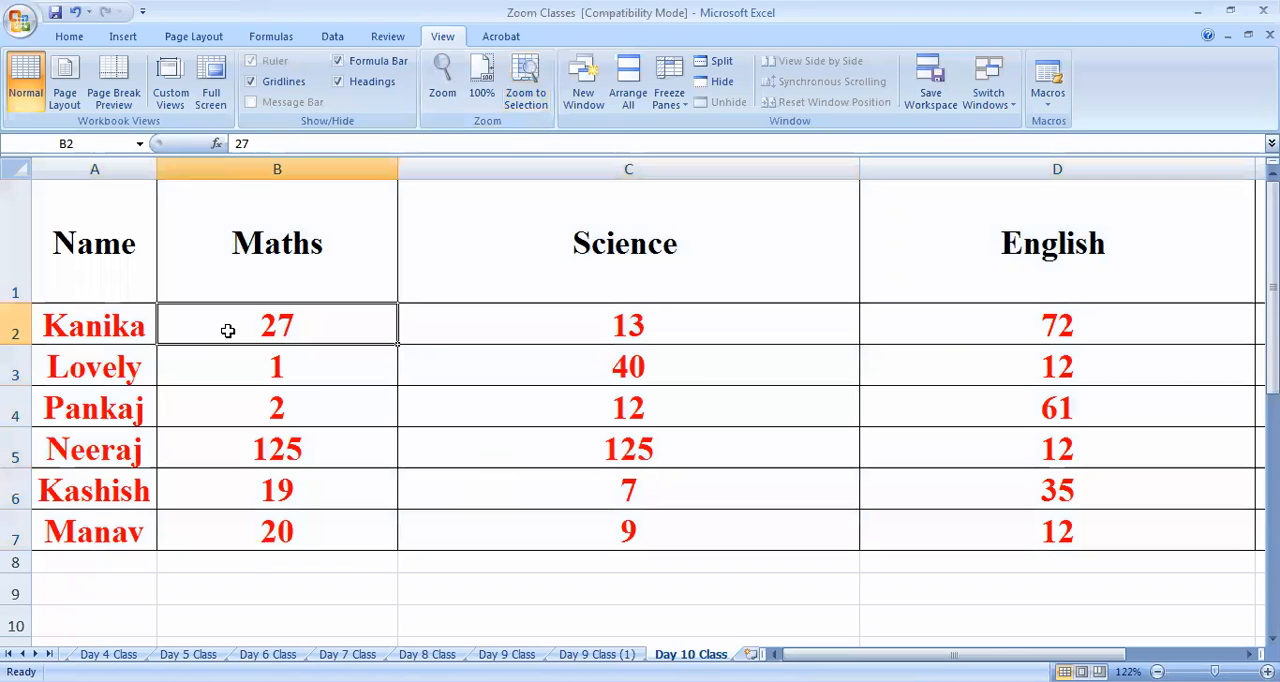
left_click(482, 86)
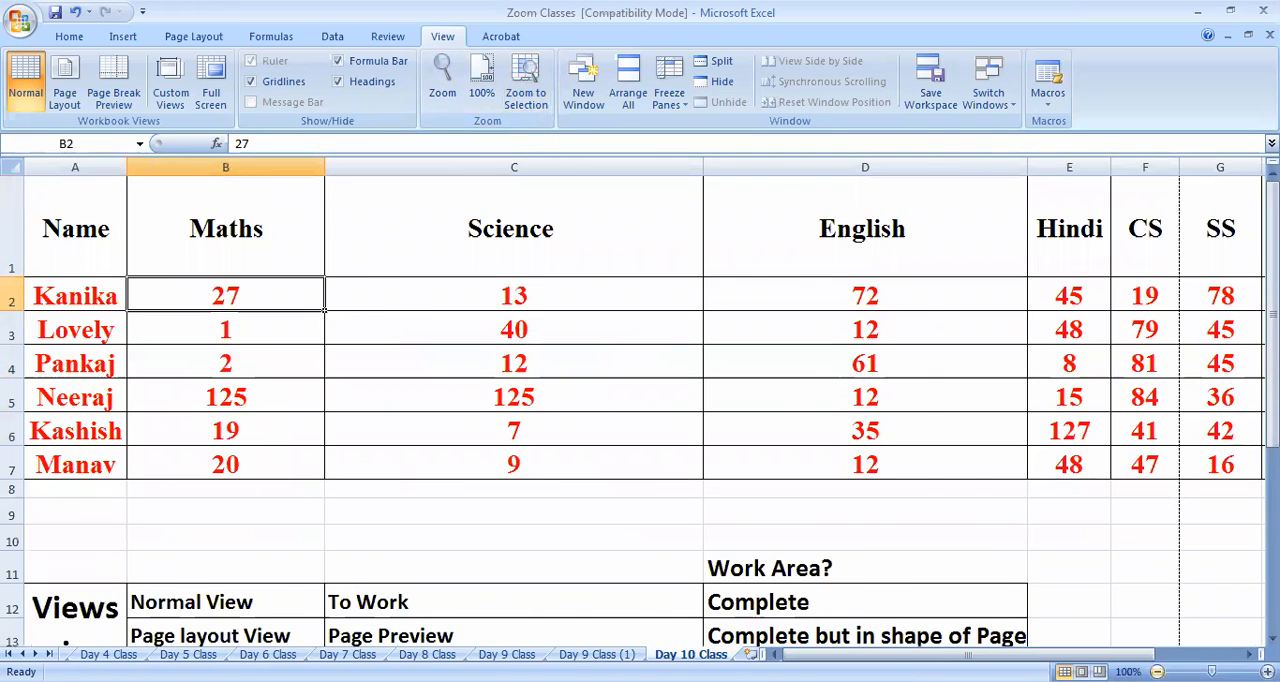
scroll(767, 527, "down", 2)
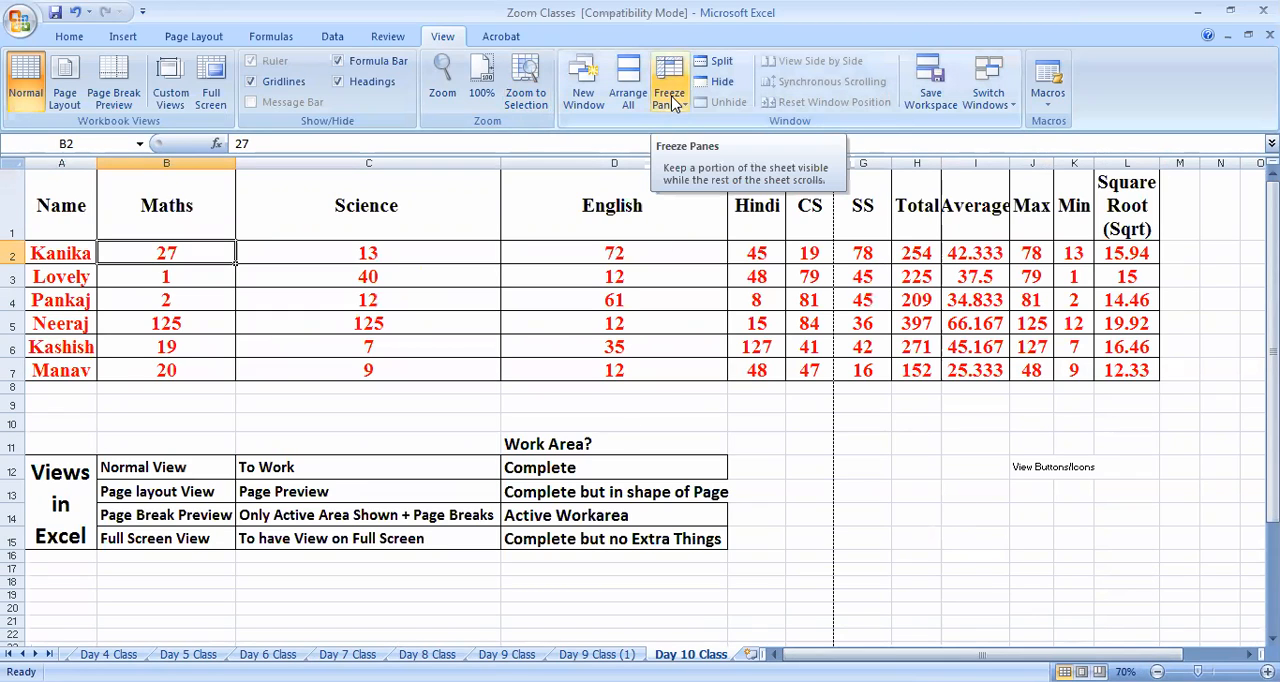
Split the worksheet window into four panes and remove the split
left_click(663, 418)
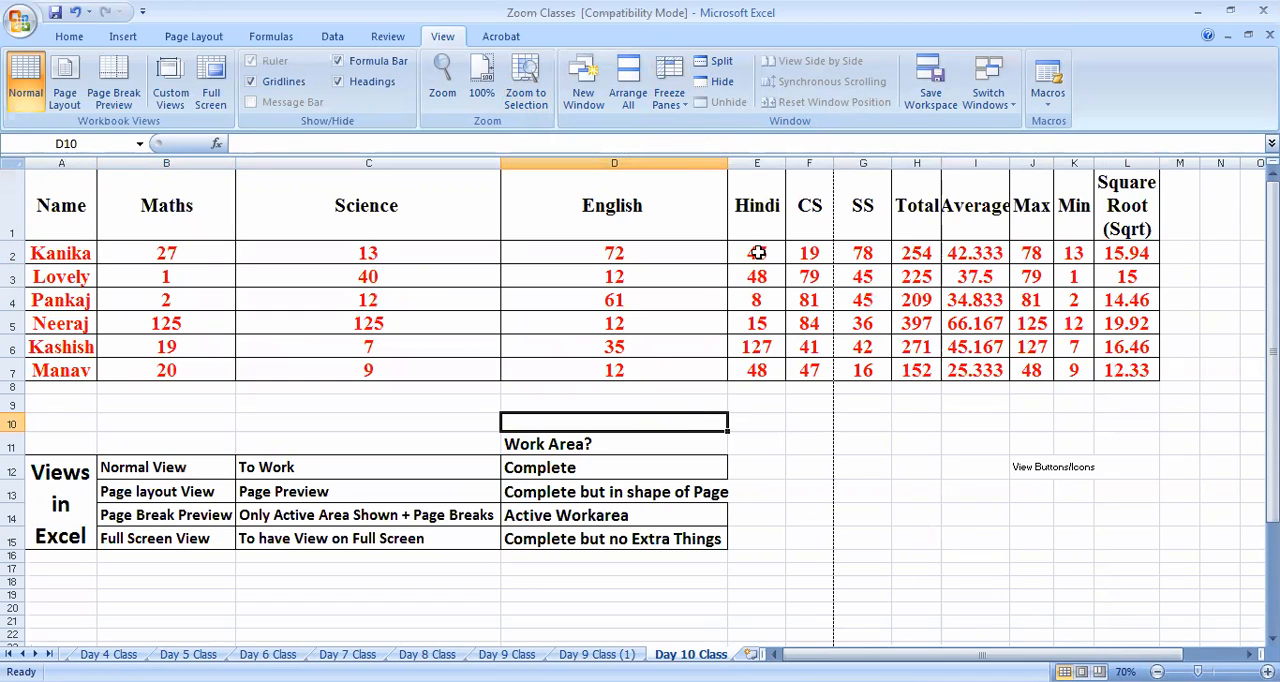
left_click(928, 512)
left_click(921, 447)
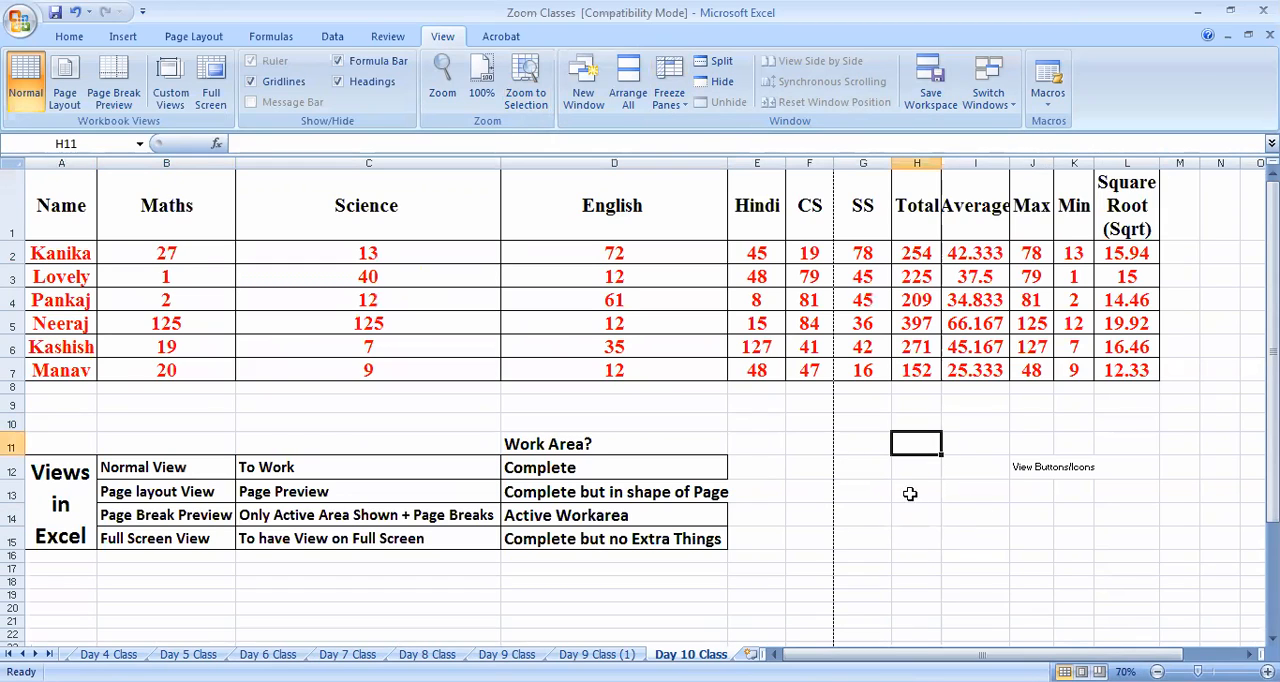
left_click(722, 64)
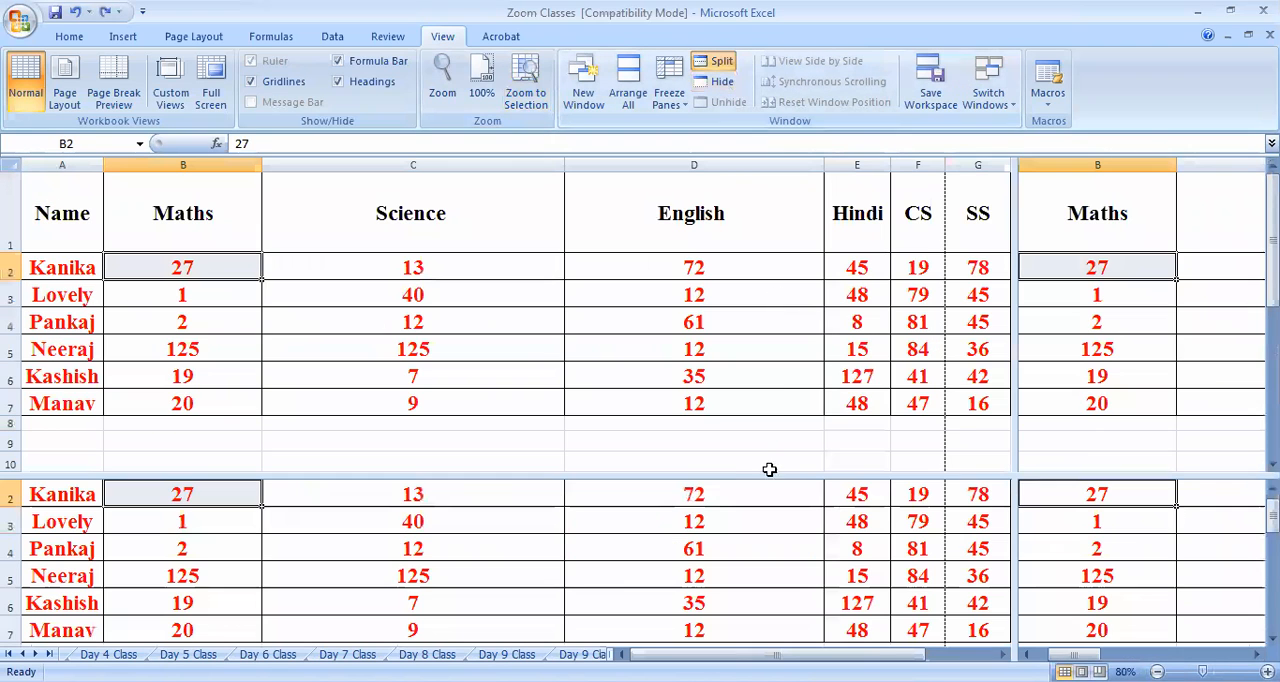
left_click(722, 62)
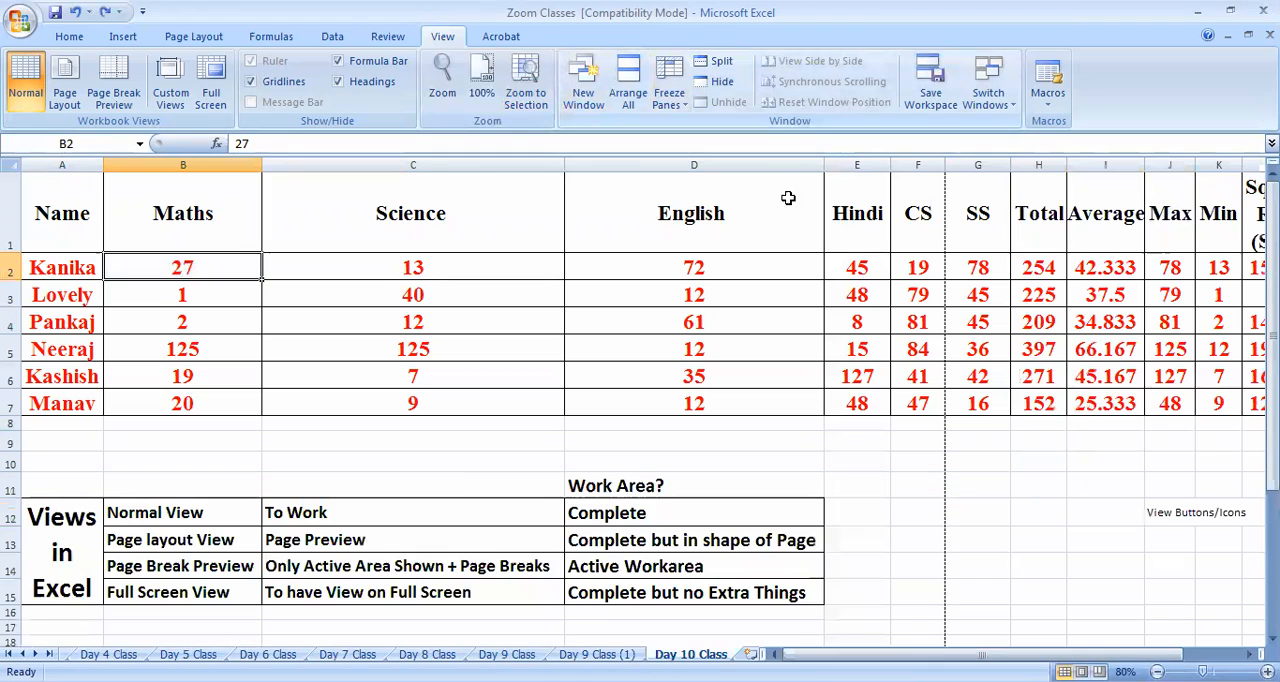
Zoom the sheet to the name column range A1:A7 and select cell B3
left_click(457, 482)
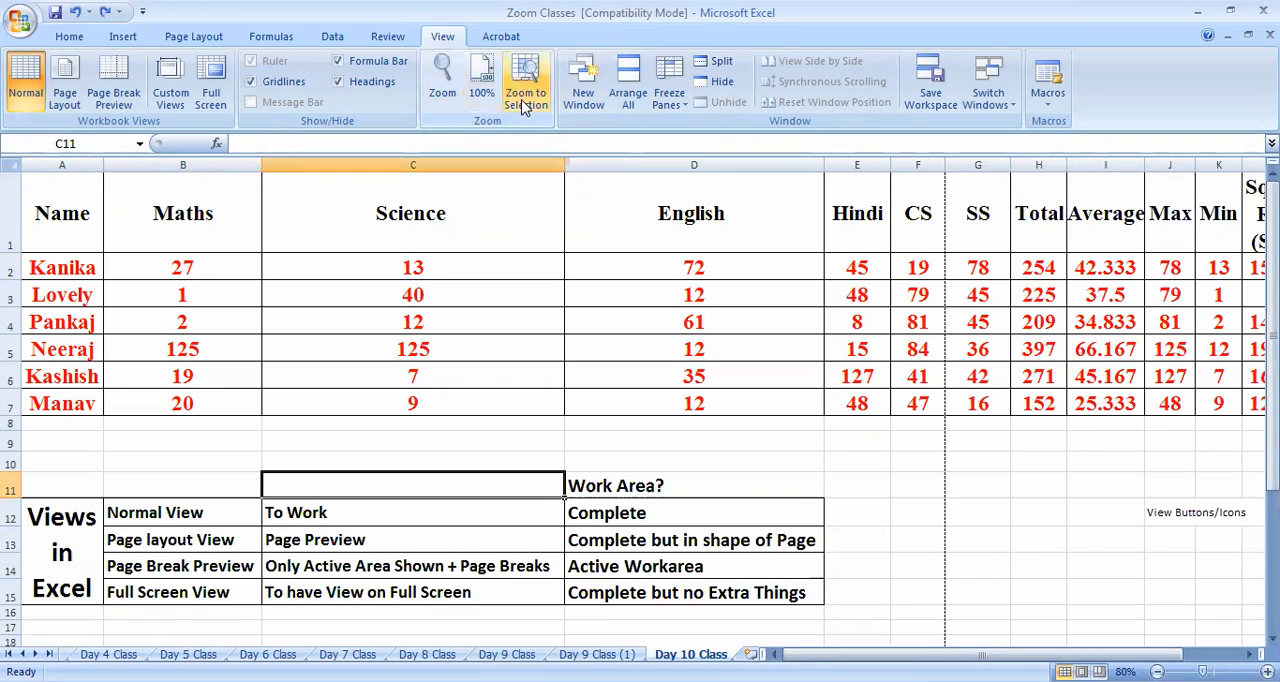
left_click_drag(50, 215, 80, 408)
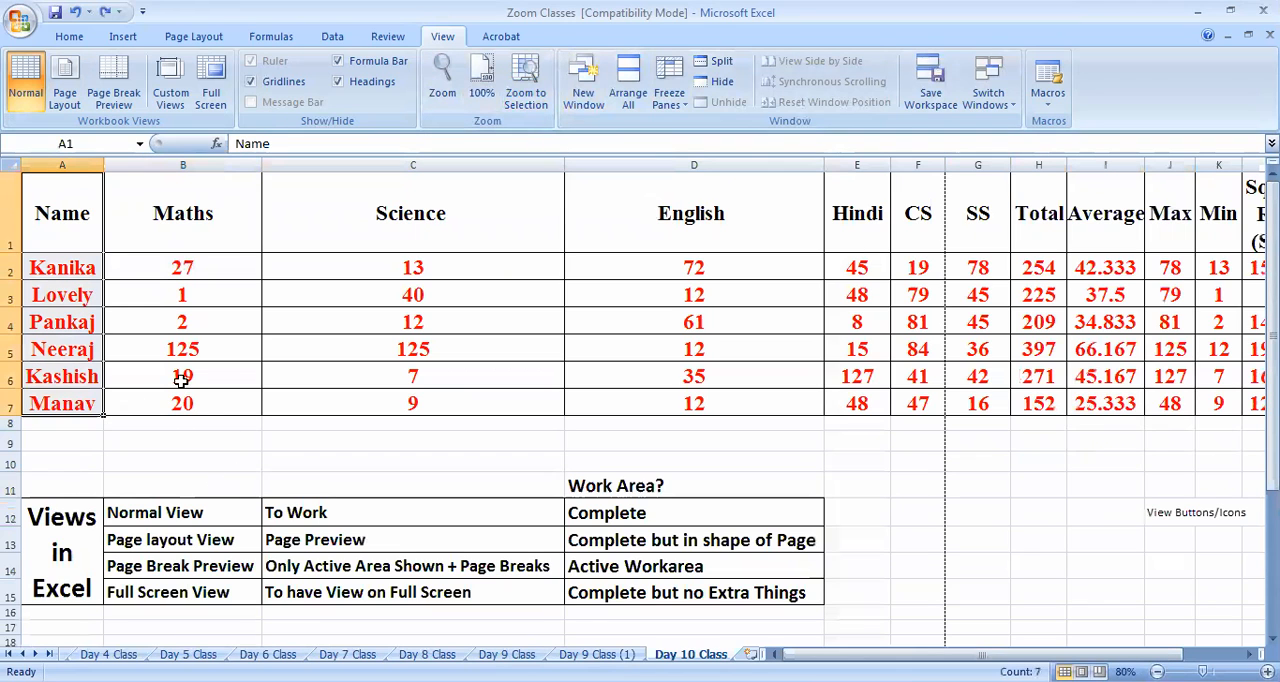
left_click(530, 108)
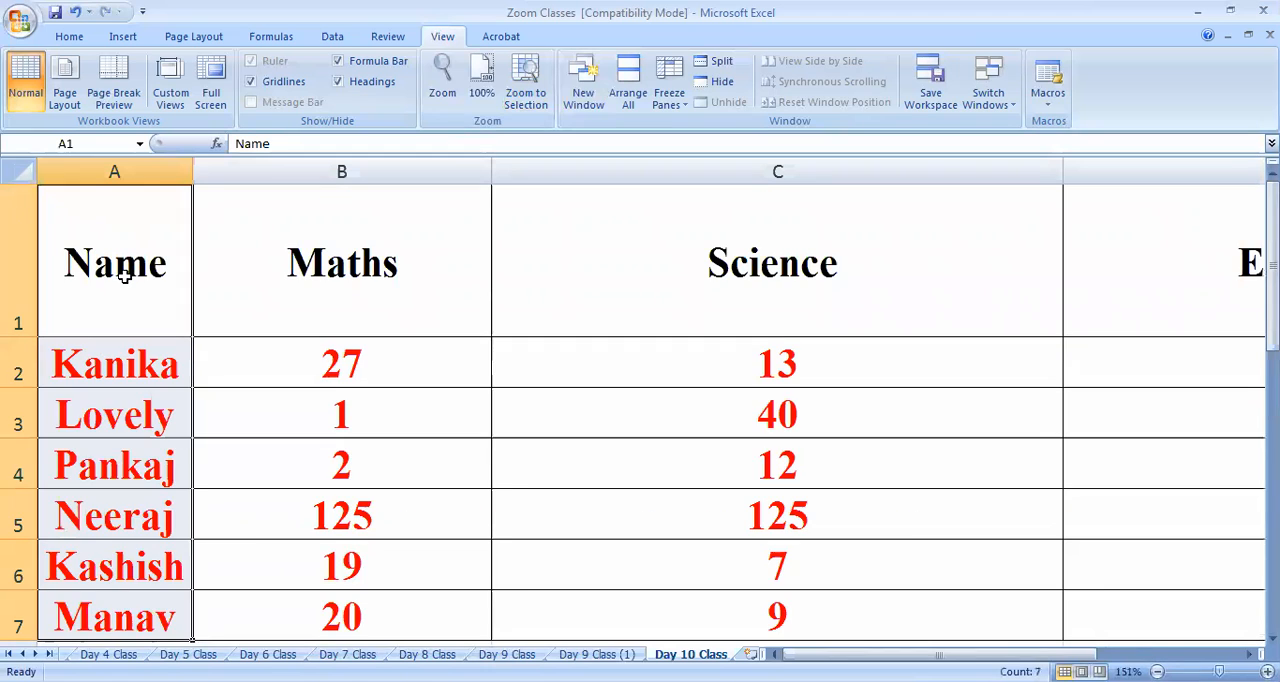
left_click(413, 397)
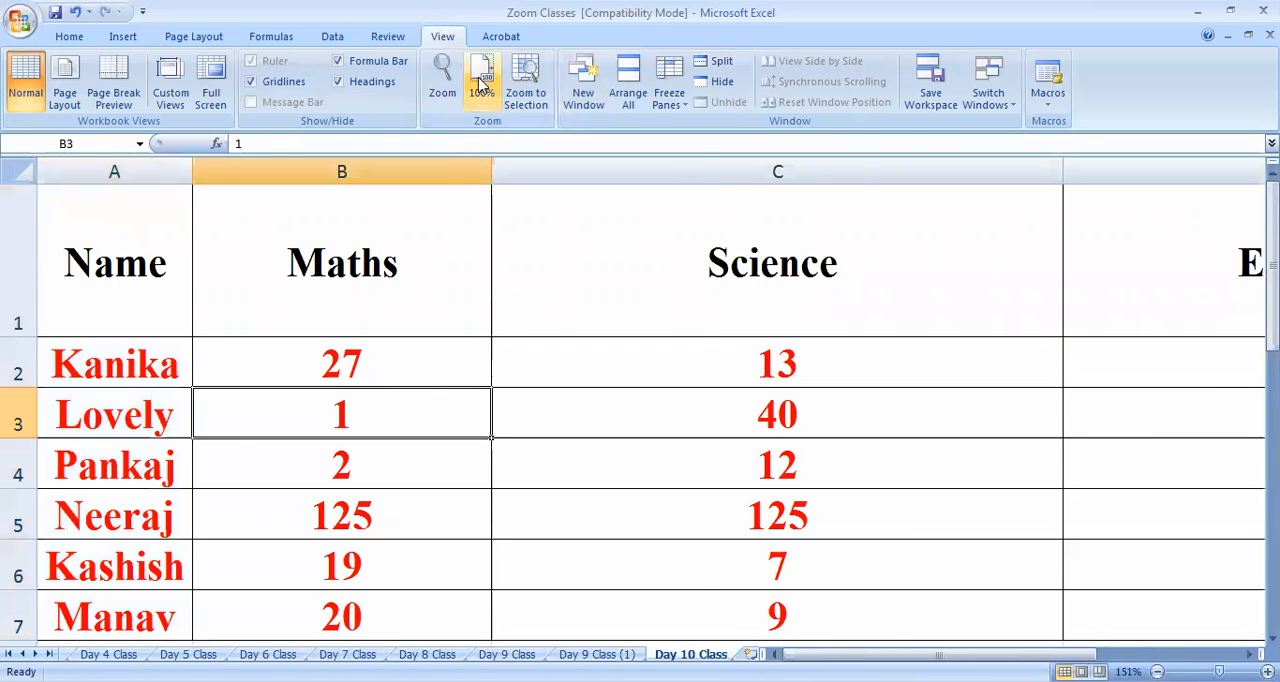
Restore the sheet zoom to 100%, reduce it to 80% and select cell F2
left_click(481, 88)
left_click(1157, 672)
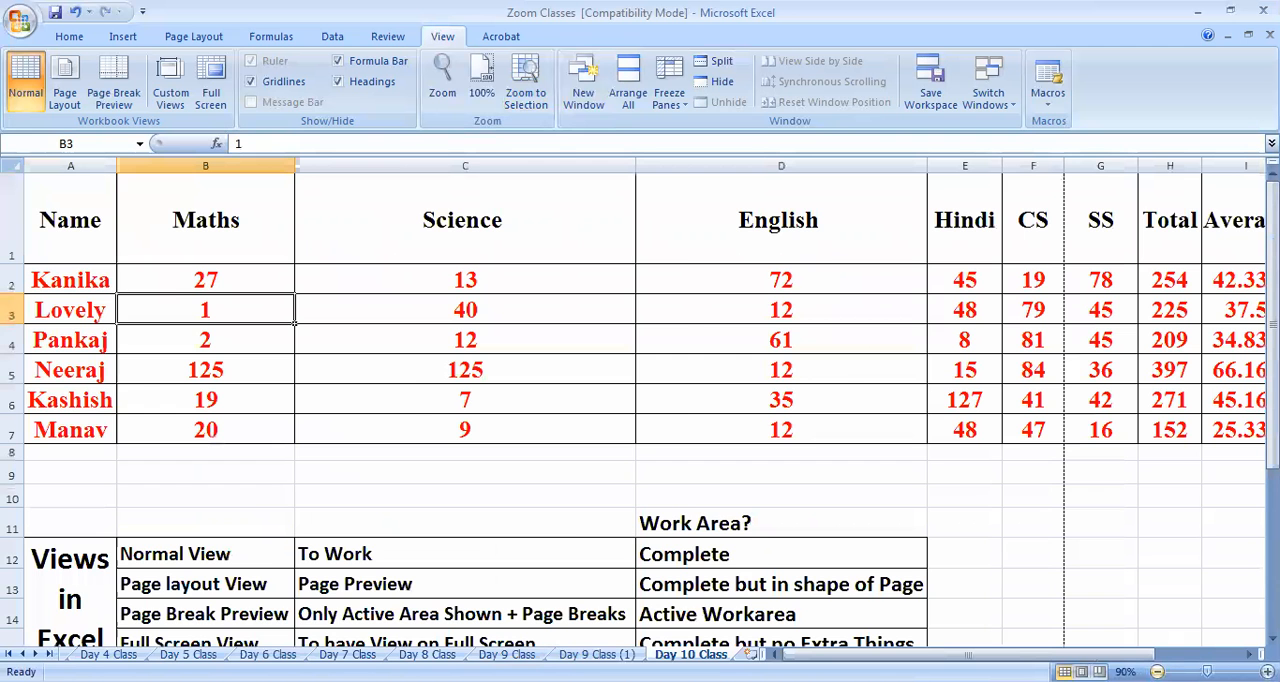
left_click(1157, 672)
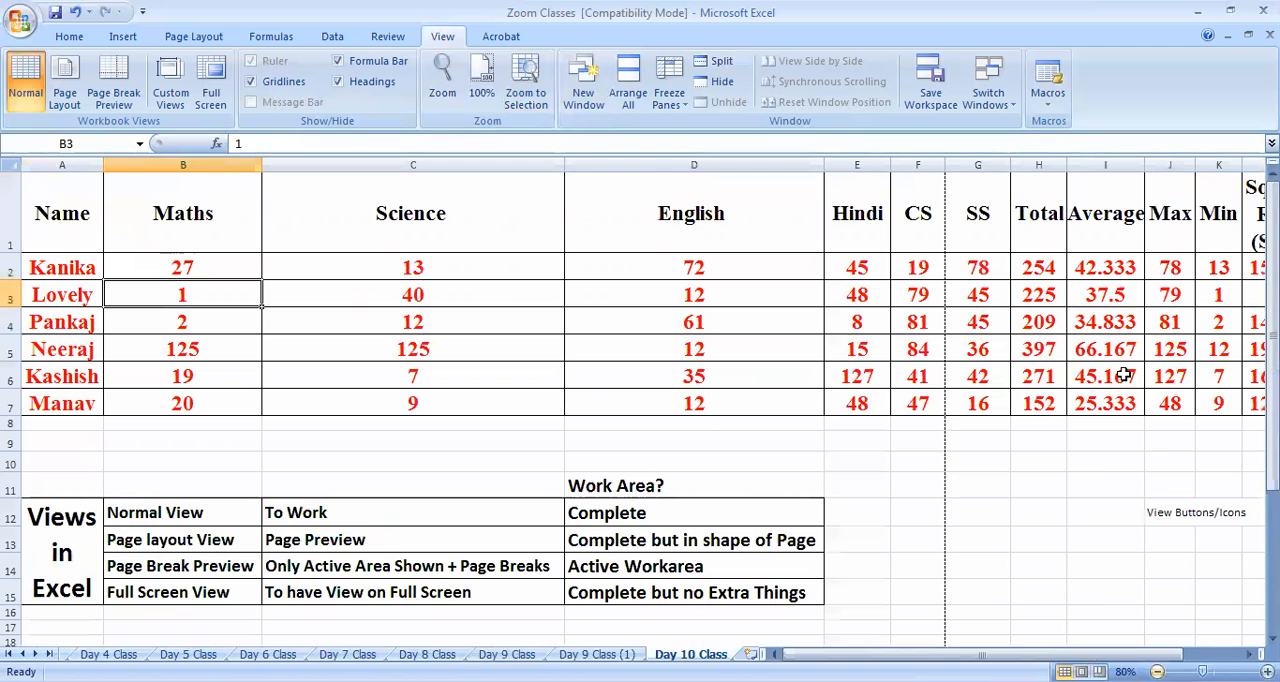
left_click(1062, 110)
left_click(904, 270)
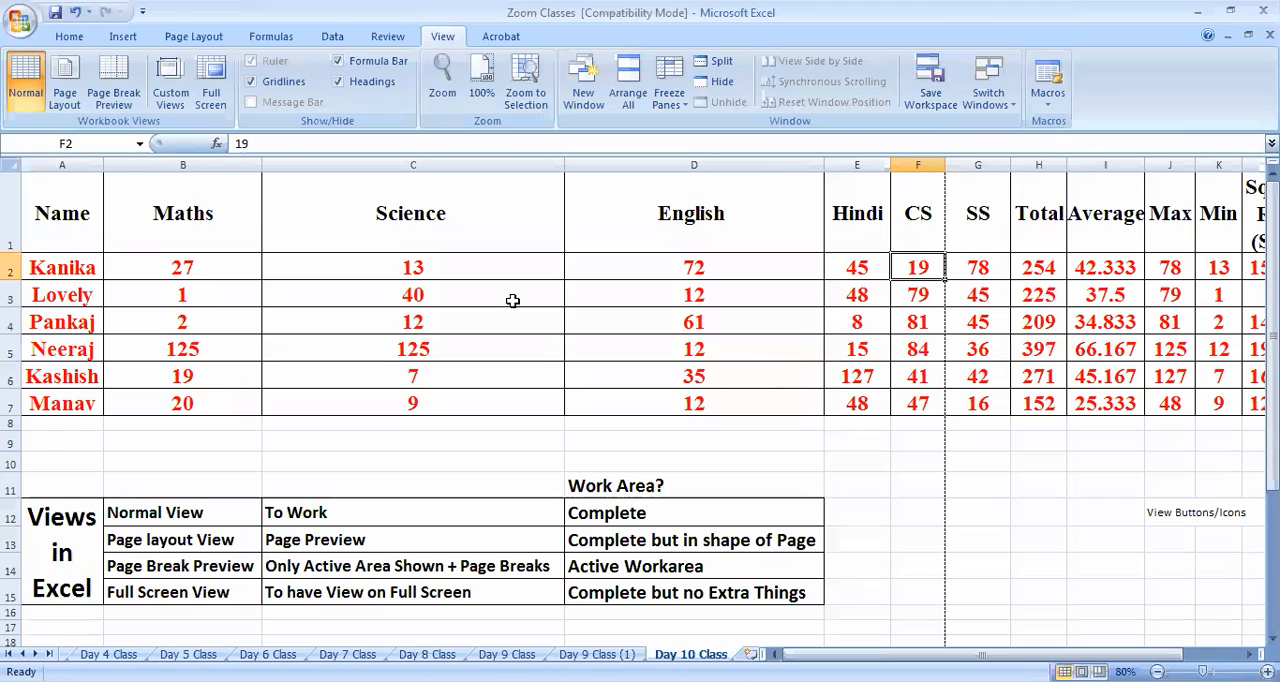
Examine the available review, data, formula and view commands, including the calculation options
left_click(390, 37)
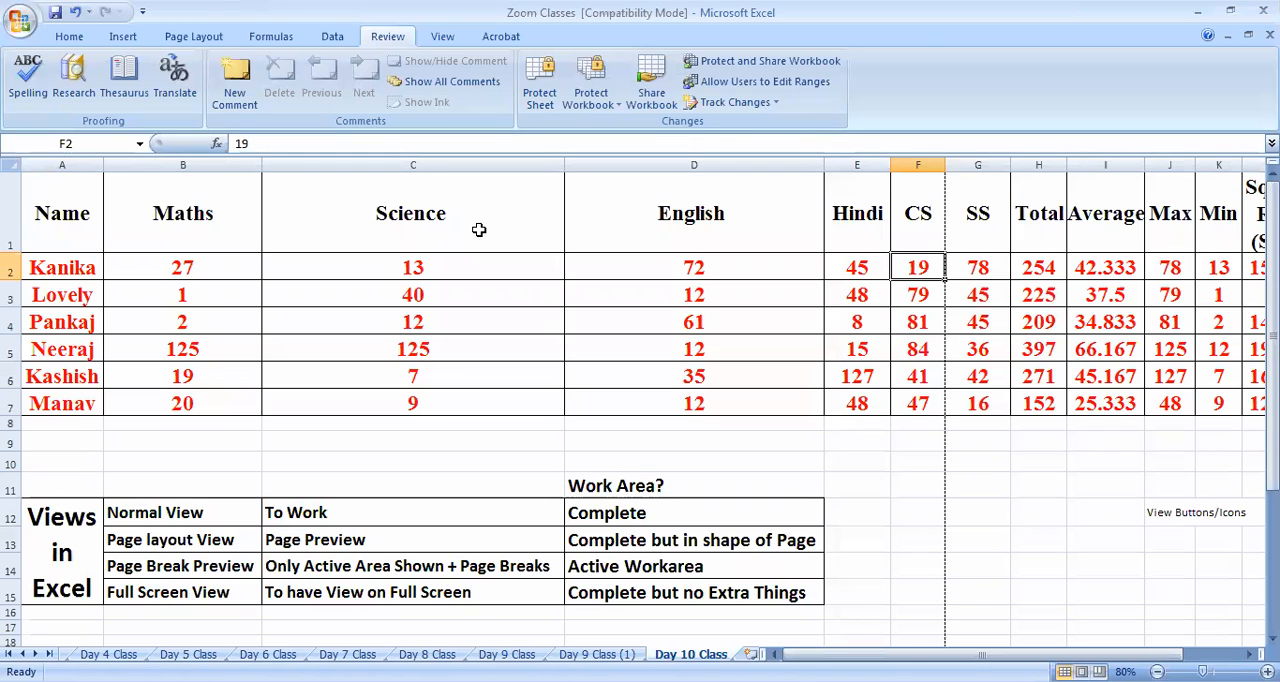
left_click(332, 36)
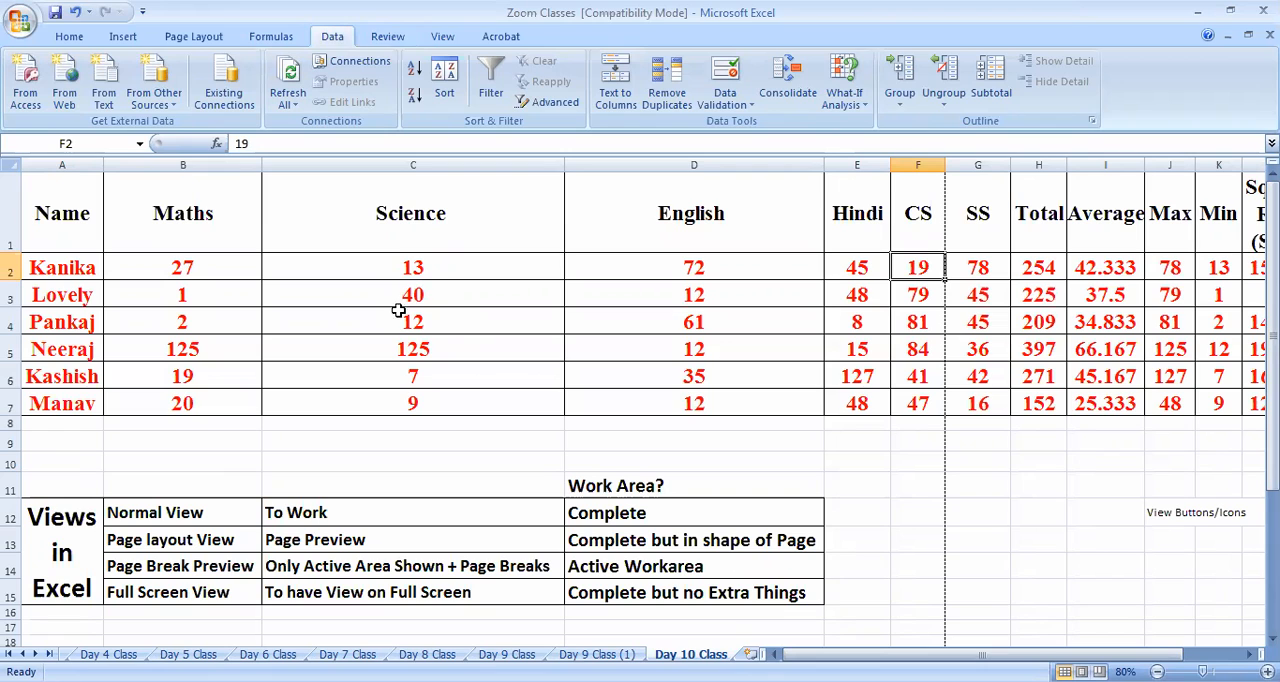
left_click(268, 37)
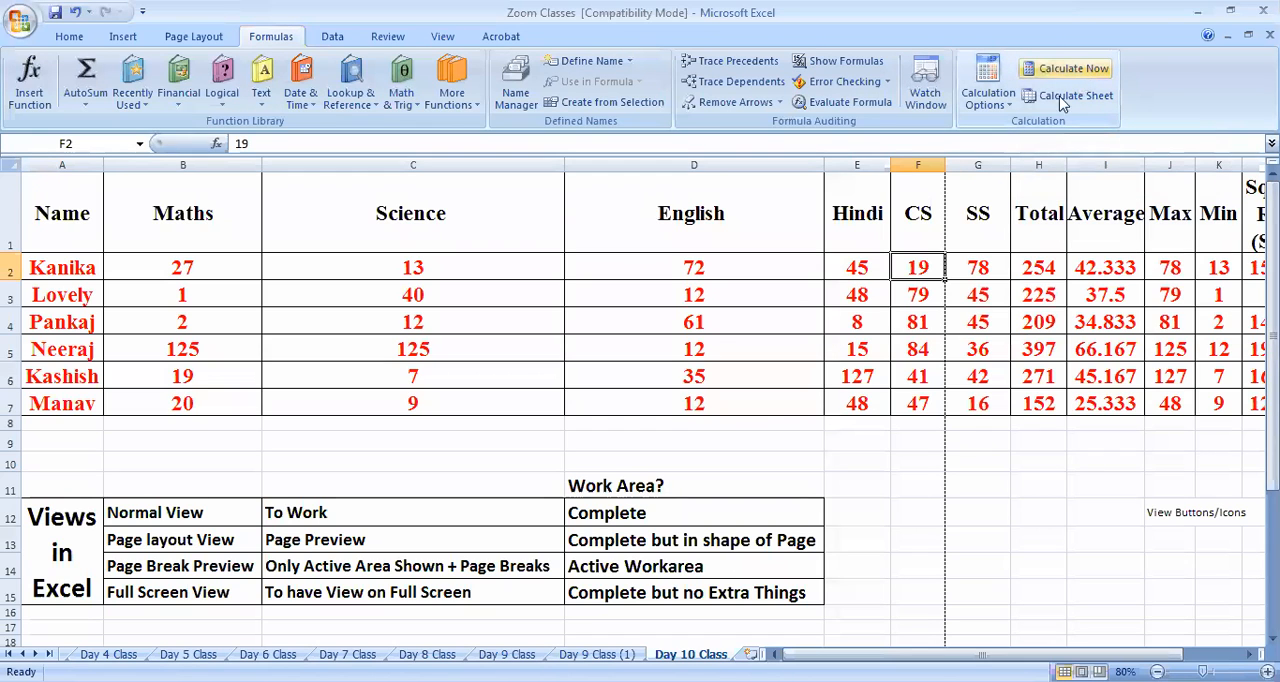
left_click(988, 90)
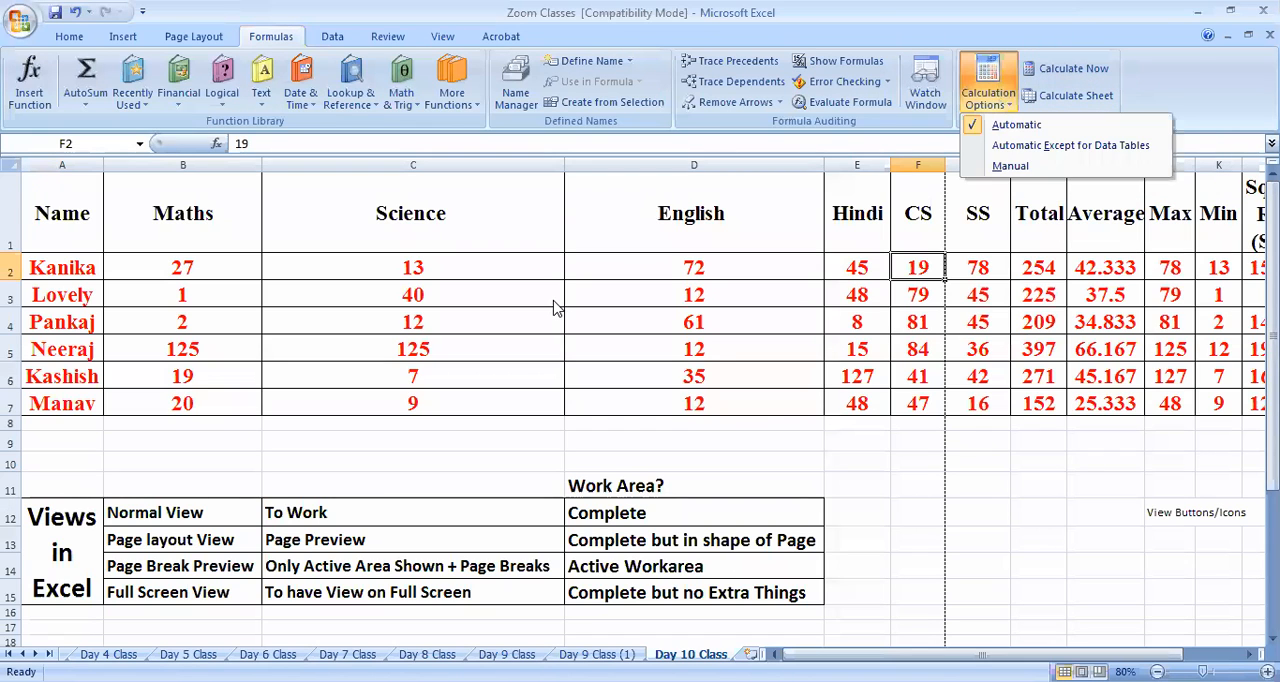
left_click(557, 308)
left_click(337, 40)
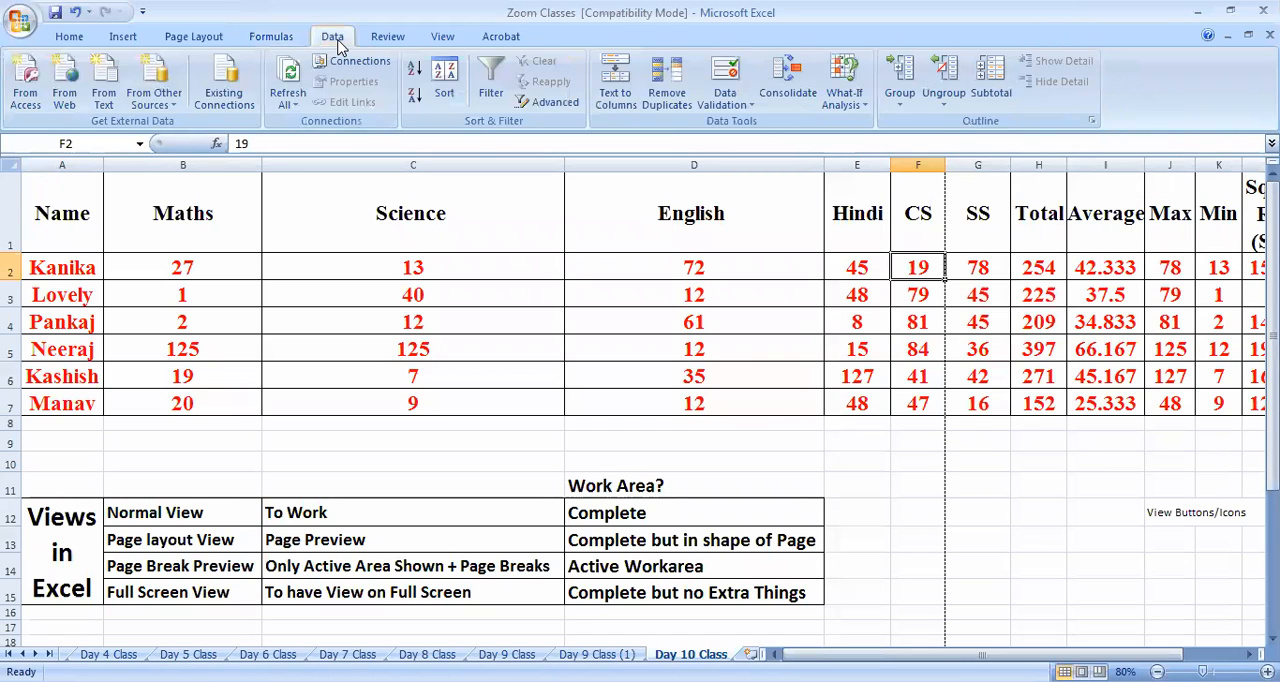
left_click(400, 40)
left_click(450, 40)
Recap the page layout, insert and home commands, followed by a run through all the command groups including Acrobat
left_click(172, 42)
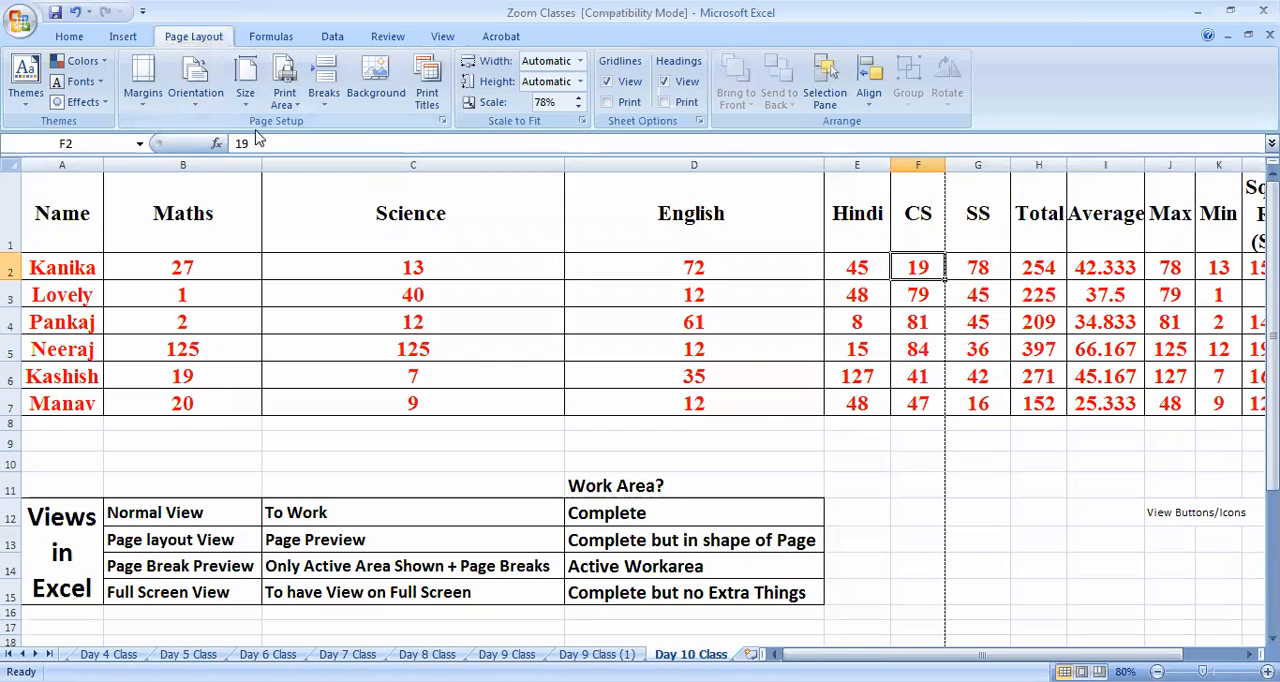
left_click(142, 37)
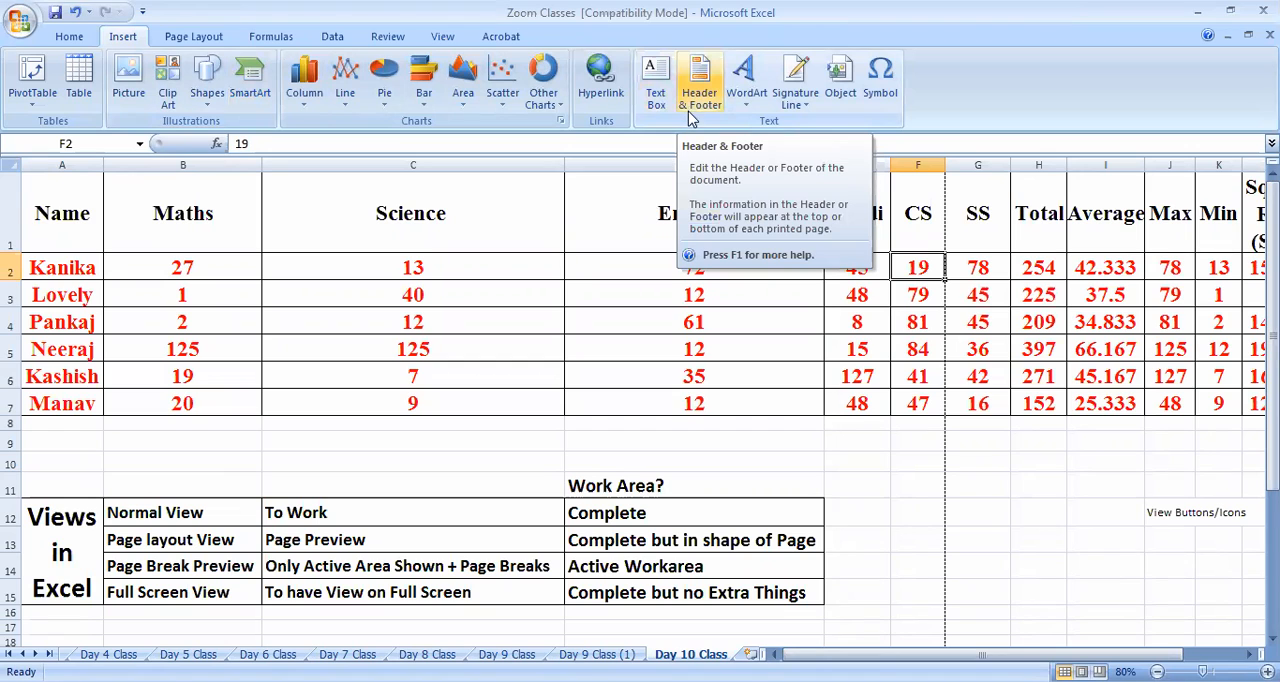
left_click(193, 36)
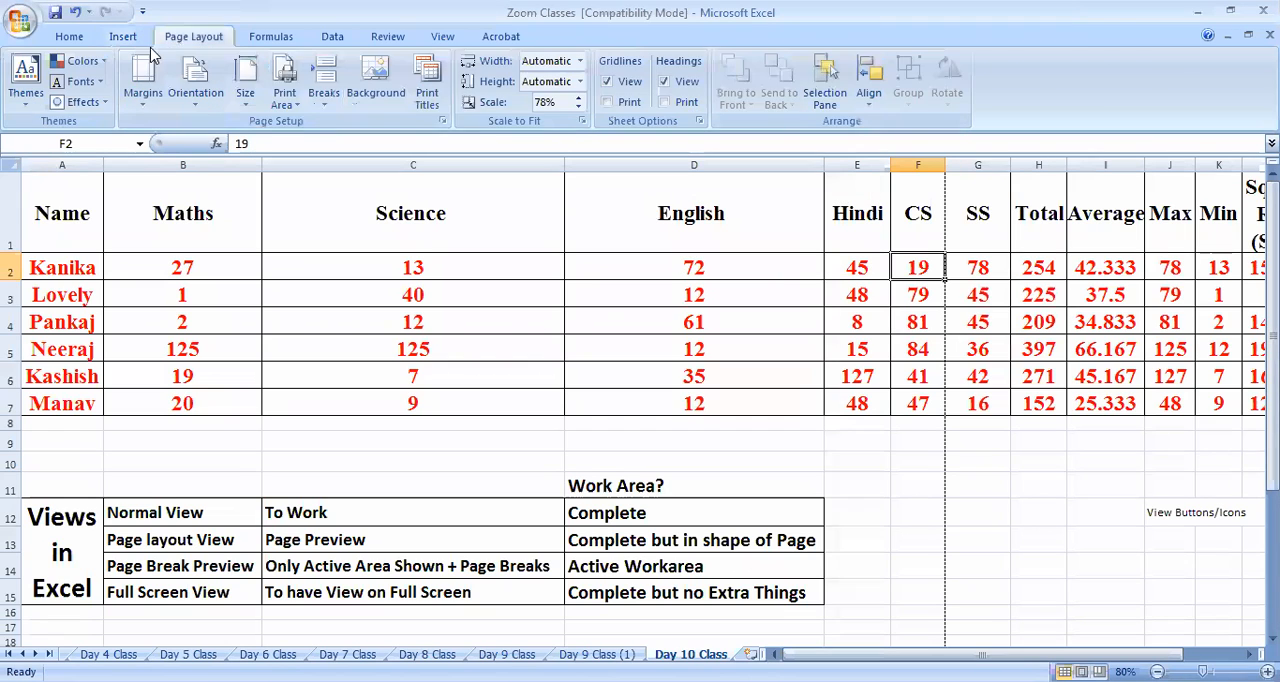
left_click(70, 37)
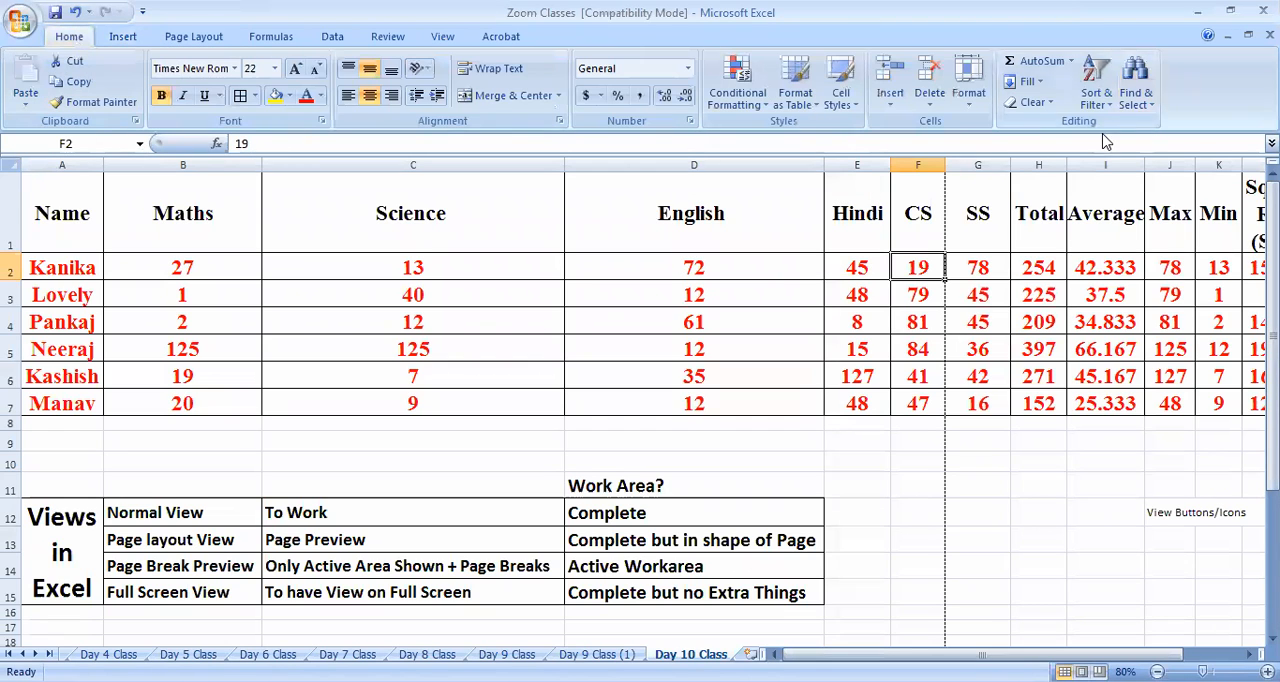
left_click(125, 37)
left_click(195, 37)
left_click(291, 40)
left_click(336, 40)
left_click(430, 40)
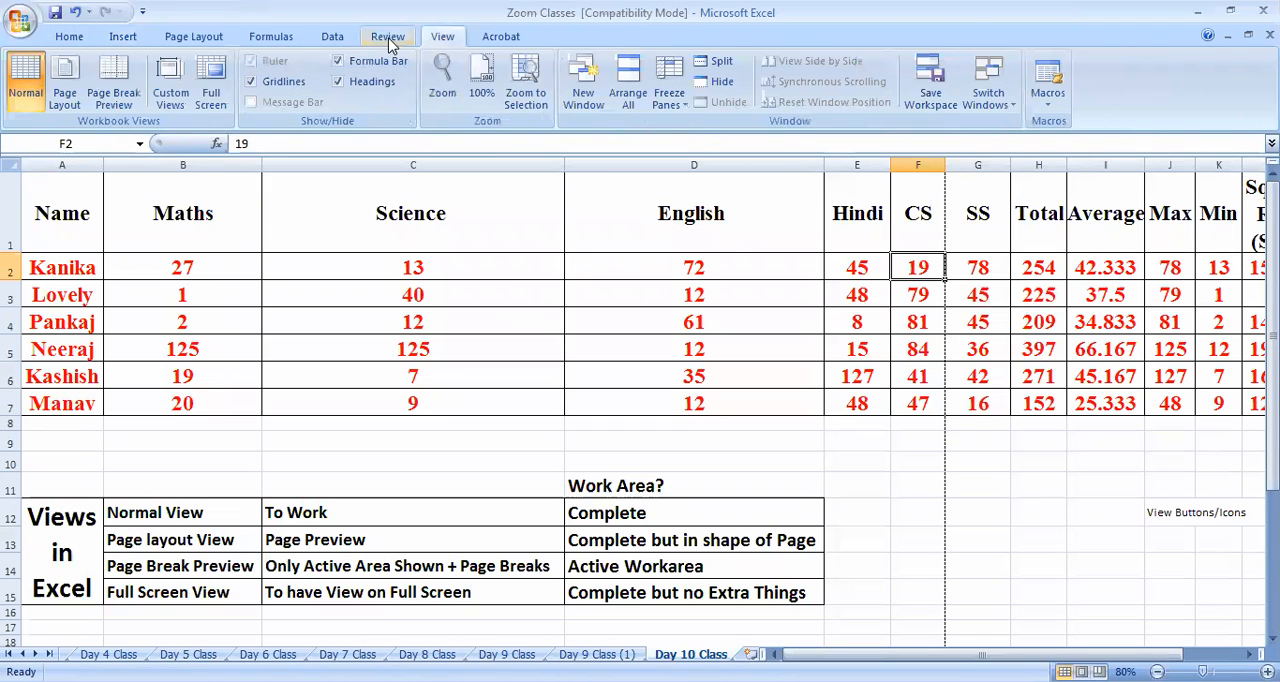
left_click(390, 41)
left_click(481, 40)
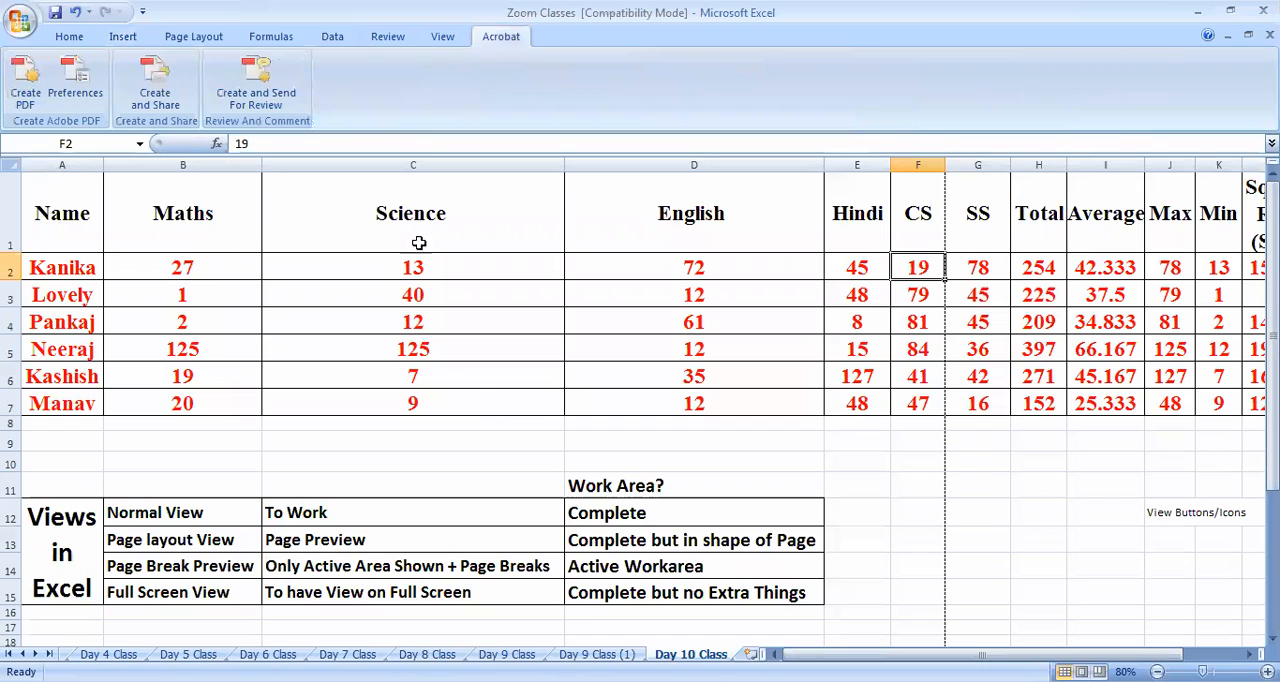
left_click(437, 40)
left_click(70, 37)
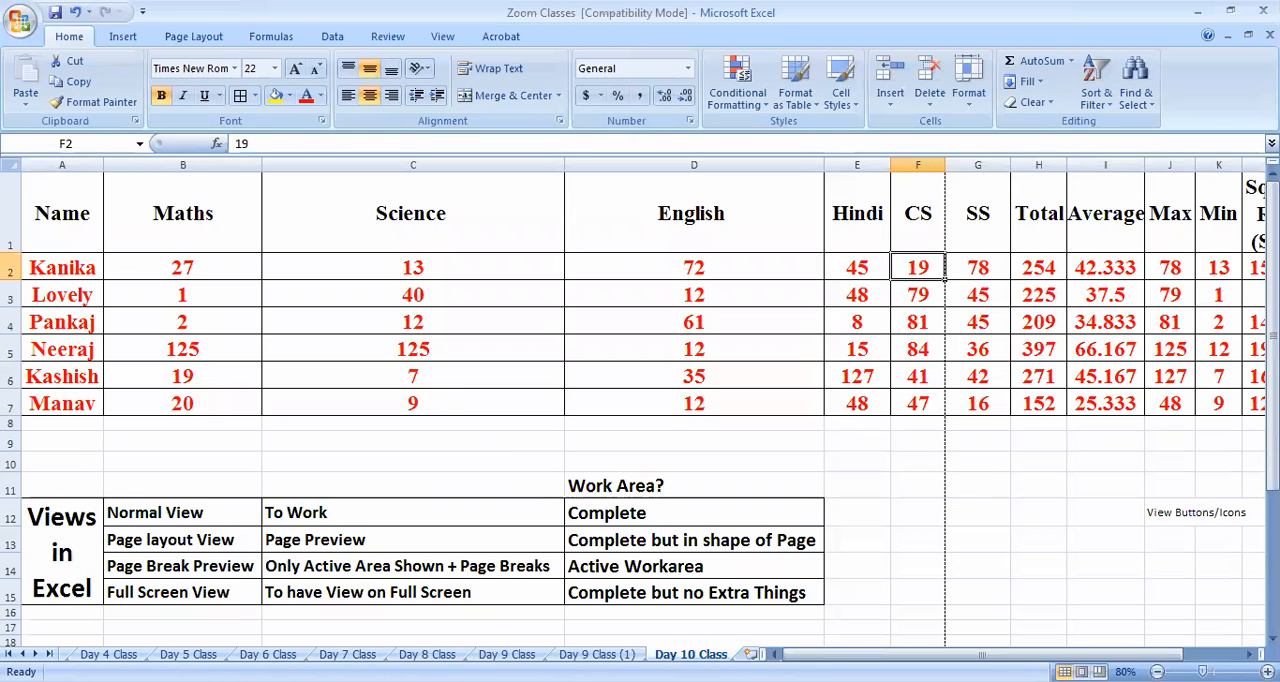
Look through the earlier class worksheets in order, from Day 1 Class to Day 8 Class
left_click(22, 654)
left_click(99, 654)
left_click(179, 654)
left_click(258, 654)
left_click(338, 654)
left_click(418, 654)
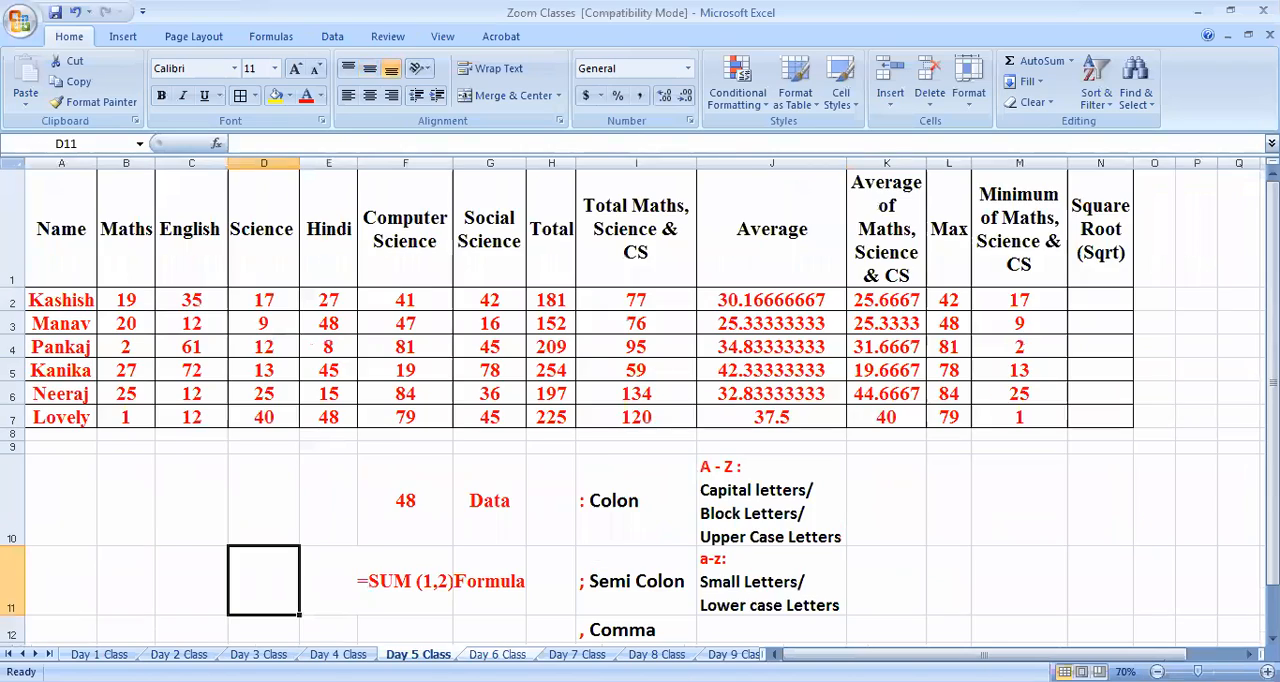
left_click(498, 654)
left_click(577, 654)
left_click(657, 654)
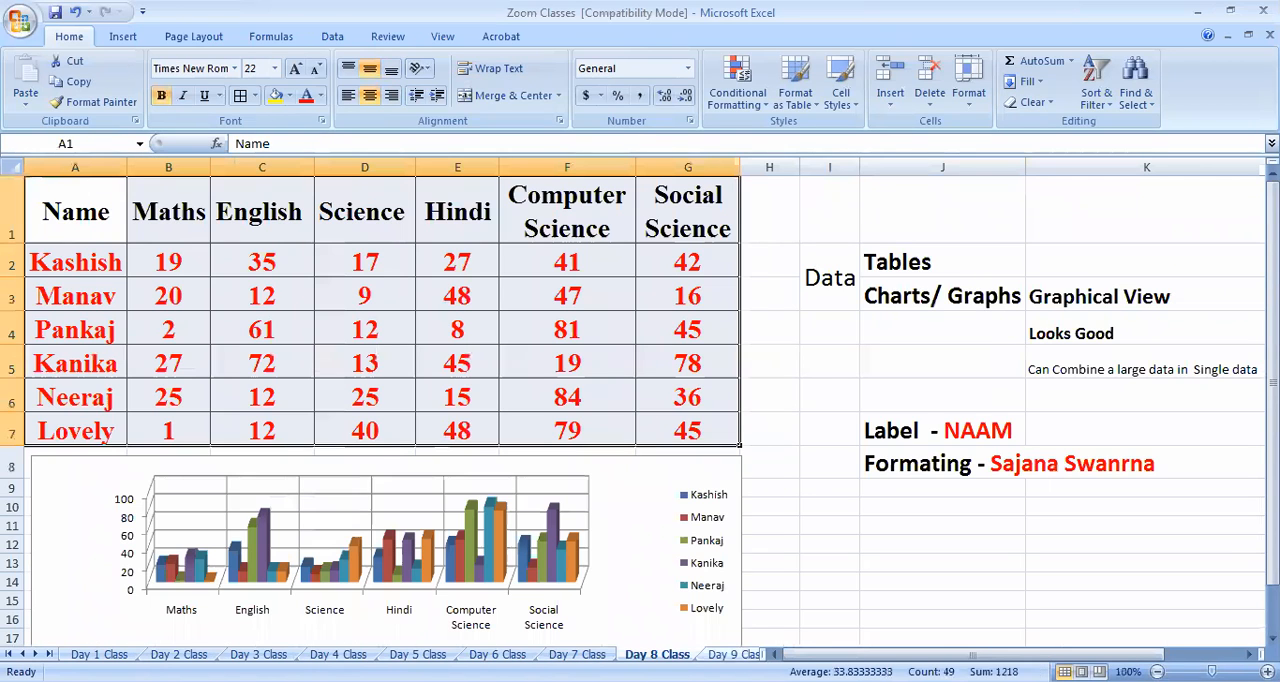